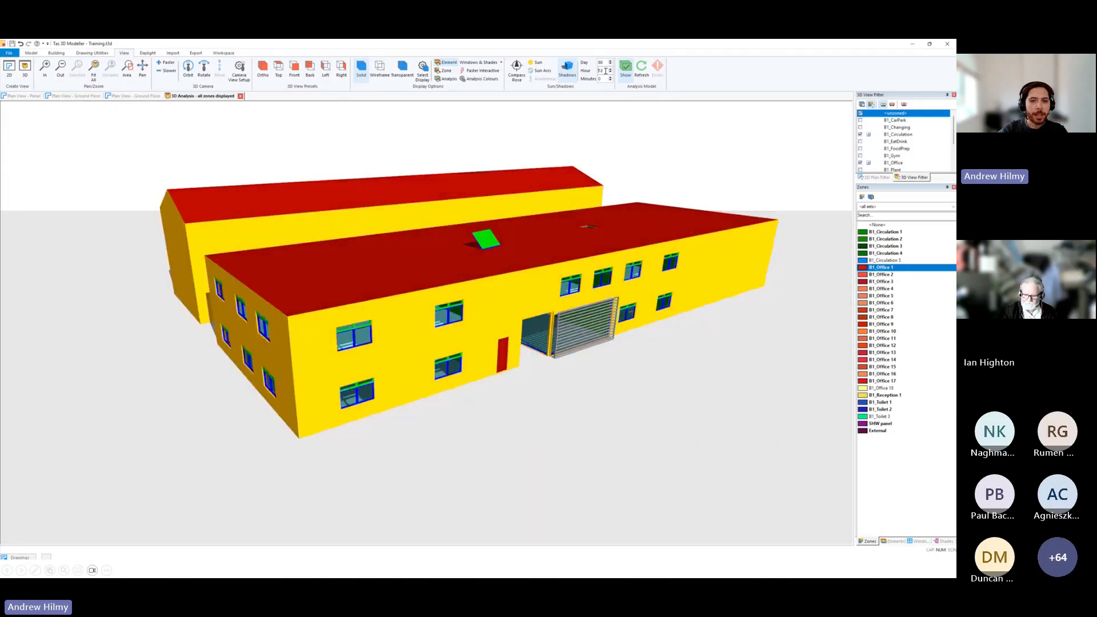
# Set the shadow hour to 11 and create a new daylight view of the building's window and entrance facade.
pyautogui.scroll(4, 606, 71)
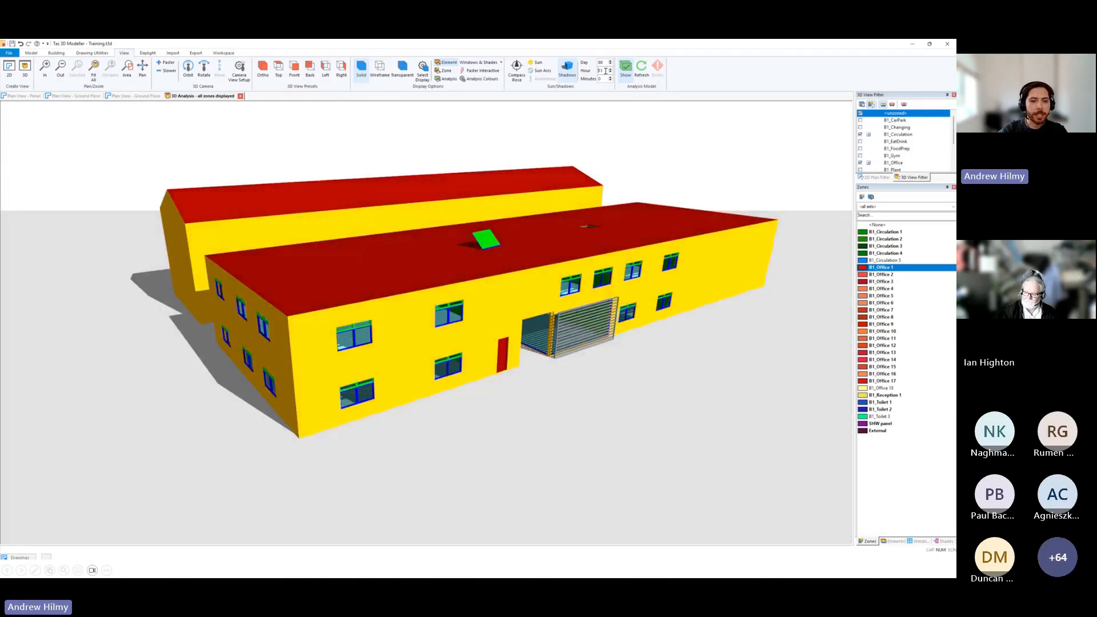
pyautogui.moveTo(532, 297)
pyautogui.mouseDown(button='middle')
pyautogui.moveTo(416, 263)
pyautogui.moveTo(329, 277)
pyautogui.moveTo(654, 273)
pyautogui.moveTo(697, 322)
pyautogui.moveTo(592, 298)
pyautogui.moveTo(609, 311)
pyautogui.mouseUp(button='middle')
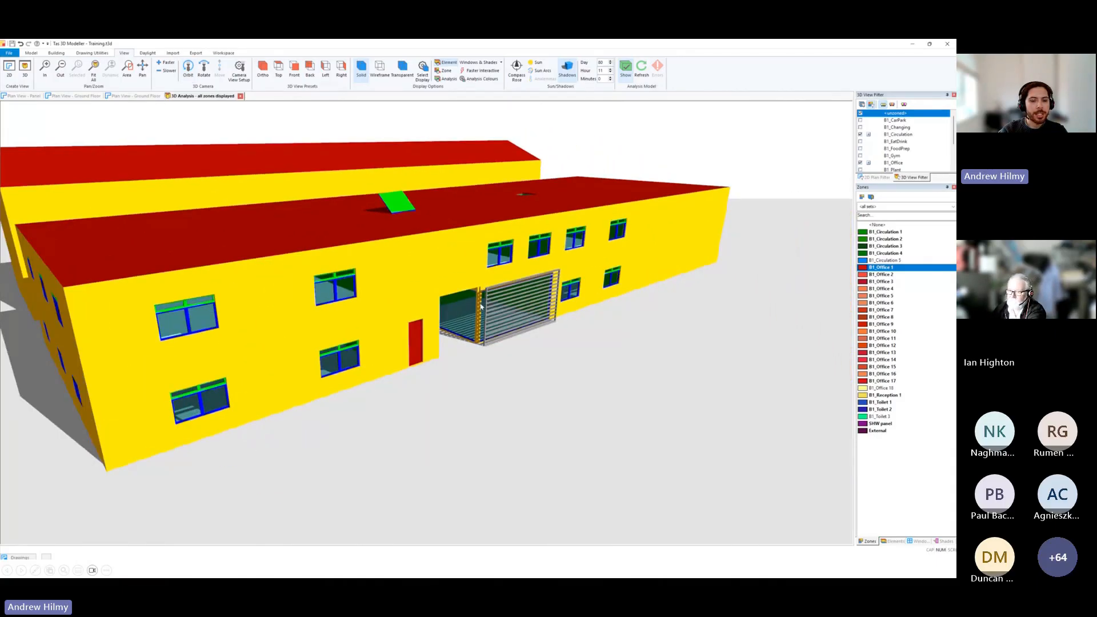
pyautogui.moveTo(375, 369); pyautogui.dragTo(383, 397, button='middle')
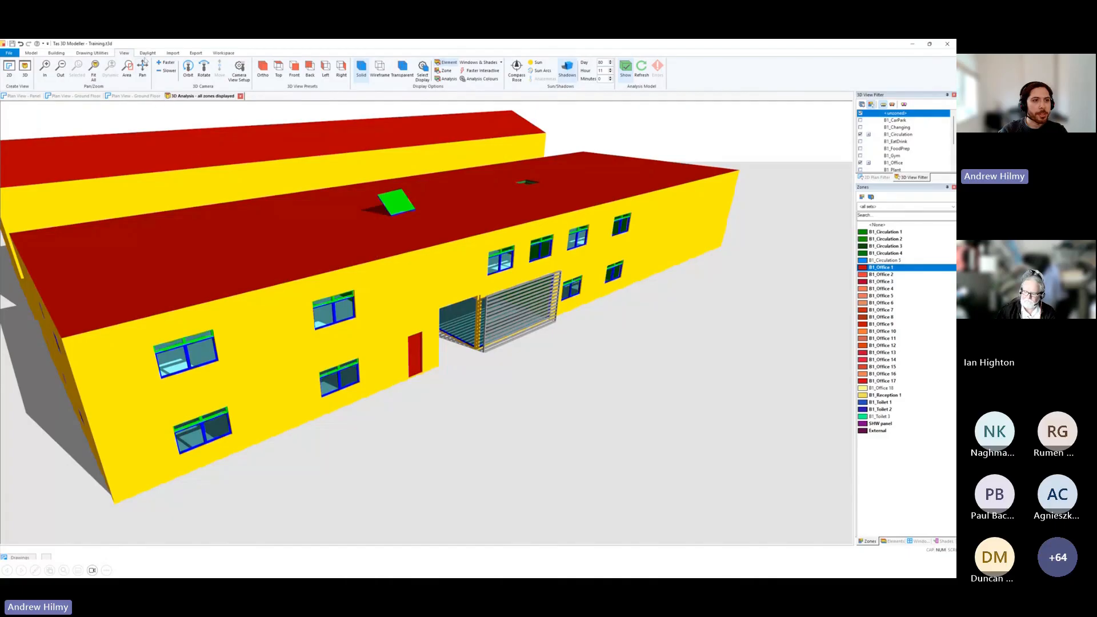
pyautogui.click(147, 53)
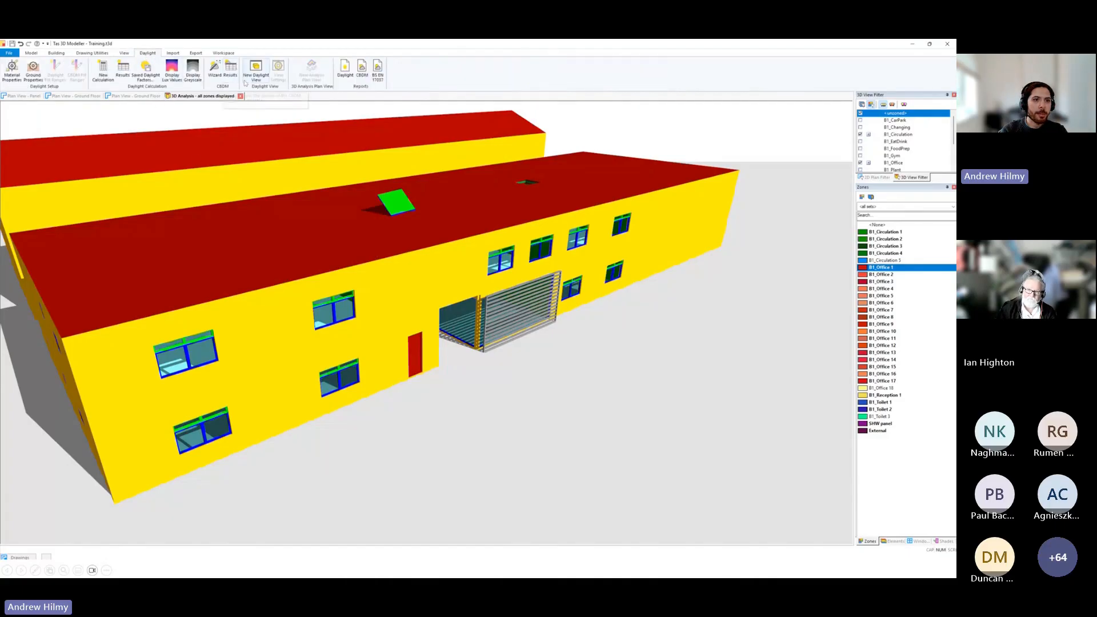
pyautogui.click(250, 83)
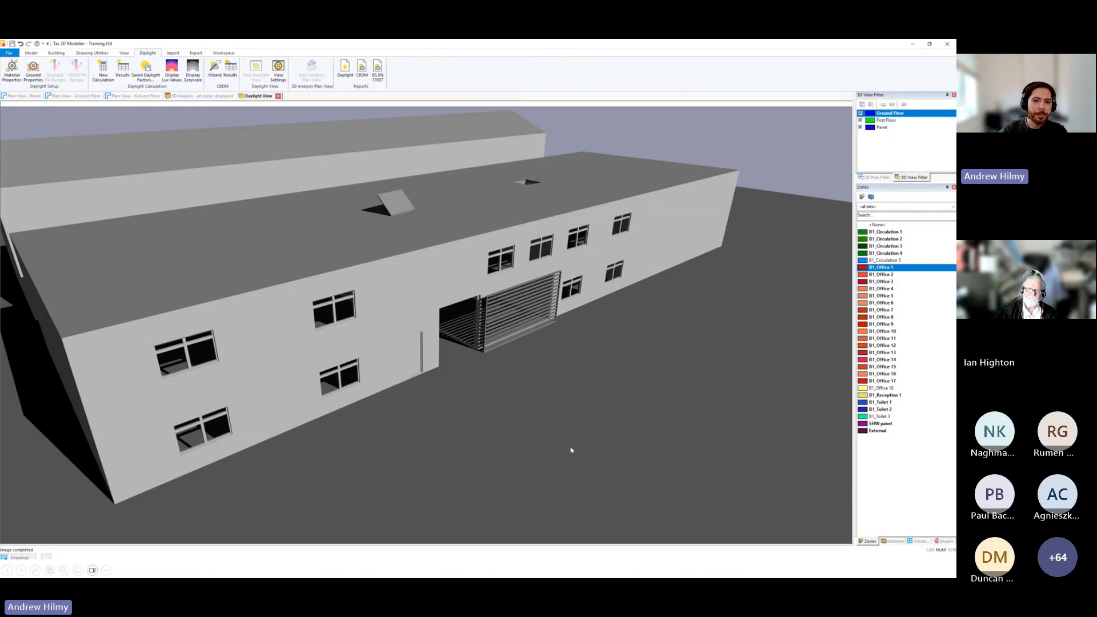
# Arrange the 3D analysis view side by side with the Ground Floor plan and close the exterior daylight view.
pyautogui.click(193, 97)
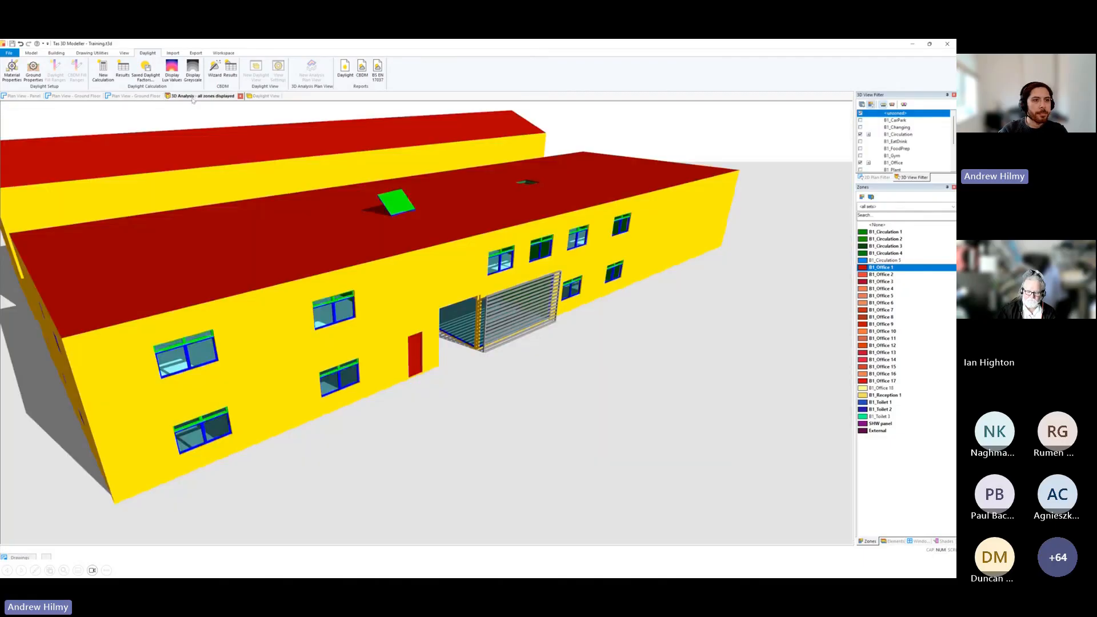
pyautogui.moveTo(666, 268); pyautogui.dragTo(661, 274)
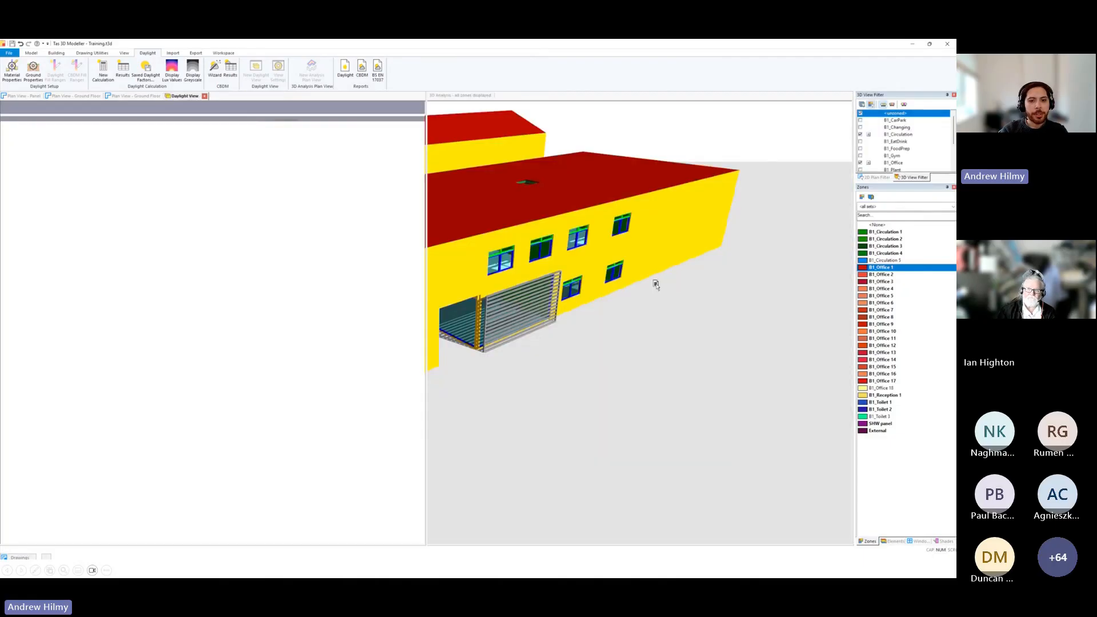
pyautogui.moveTo(280, 310)
pyautogui.mouseDown()
pyautogui.moveTo(260, 305)
pyautogui.moveTo(272, 313)
pyautogui.mouseUp()
pyautogui.click(478, 96)
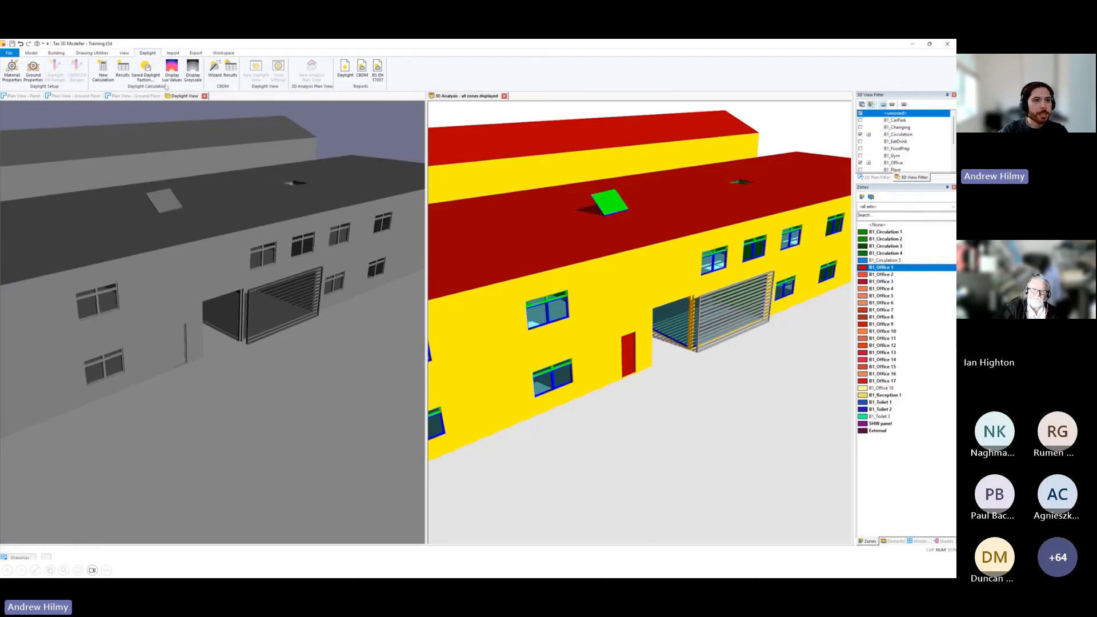
pyautogui.click(135, 96)
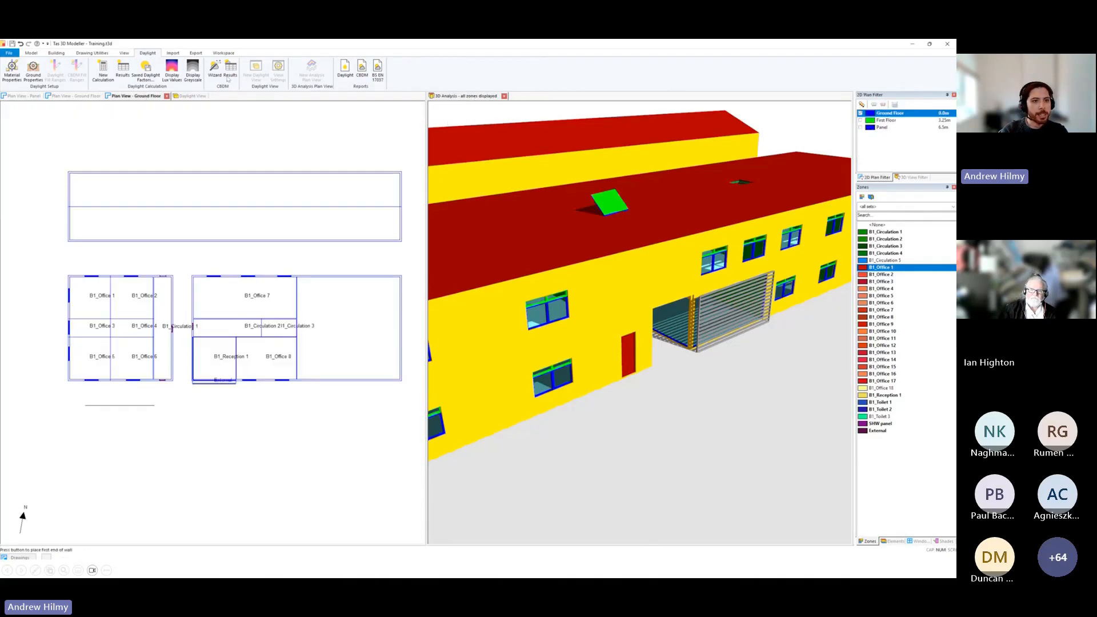
pyautogui.click(191, 96)
pyautogui.click(208, 96)
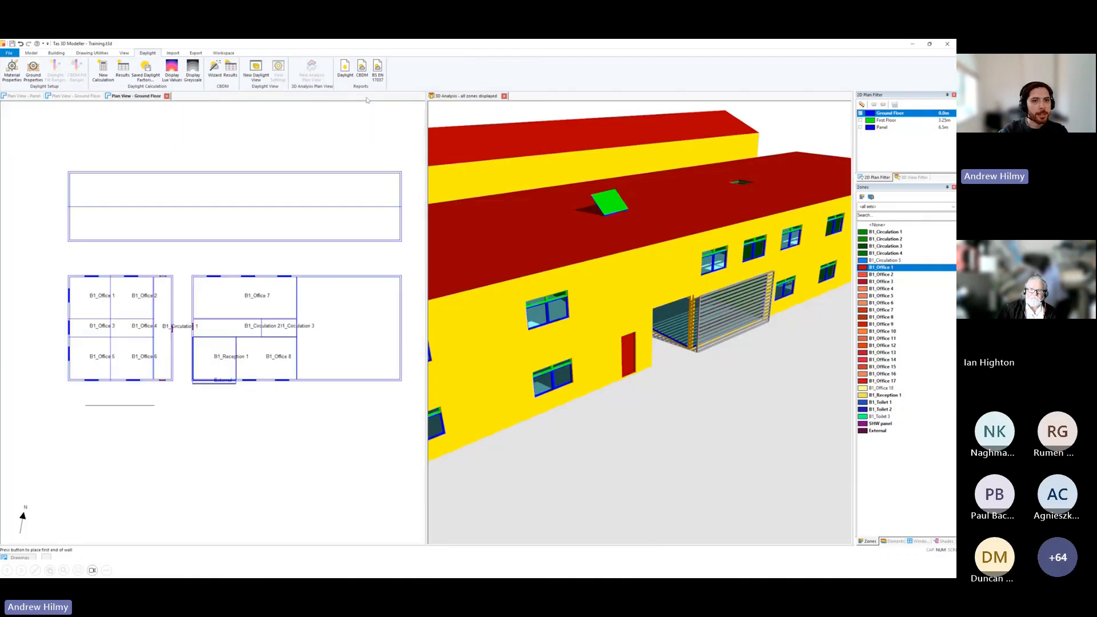
pyautogui.click(443, 97)
# Open the camera view setup and place the eye point inside B1_Reception 1, with the target near its southwest corner.
pyautogui.click(123, 52)
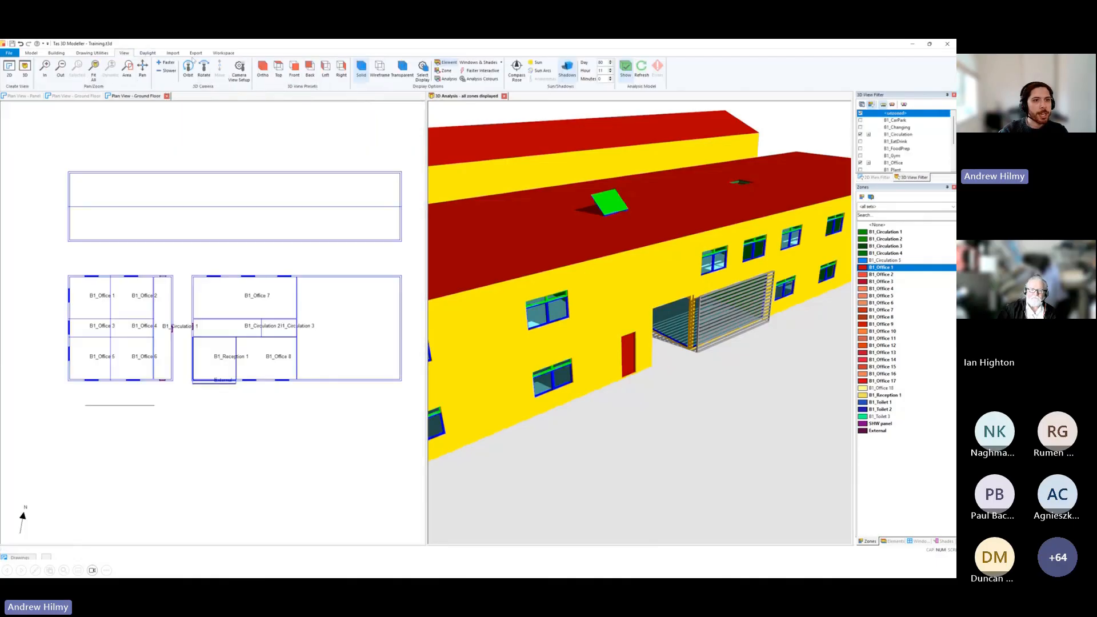
pyautogui.click(237, 80)
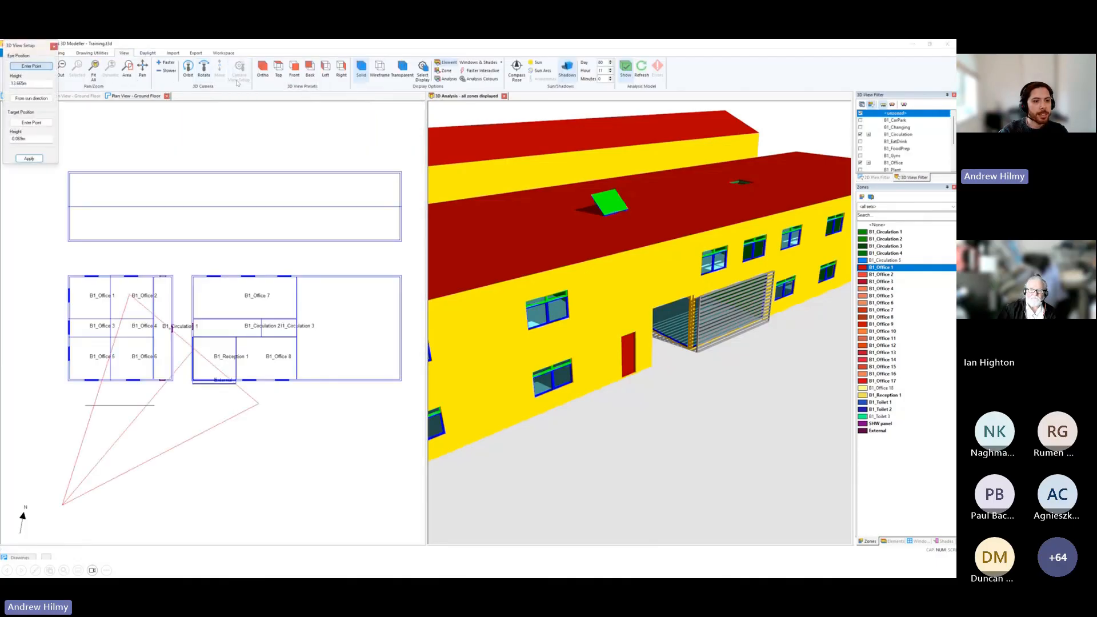
pyautogui.click(206, 330)
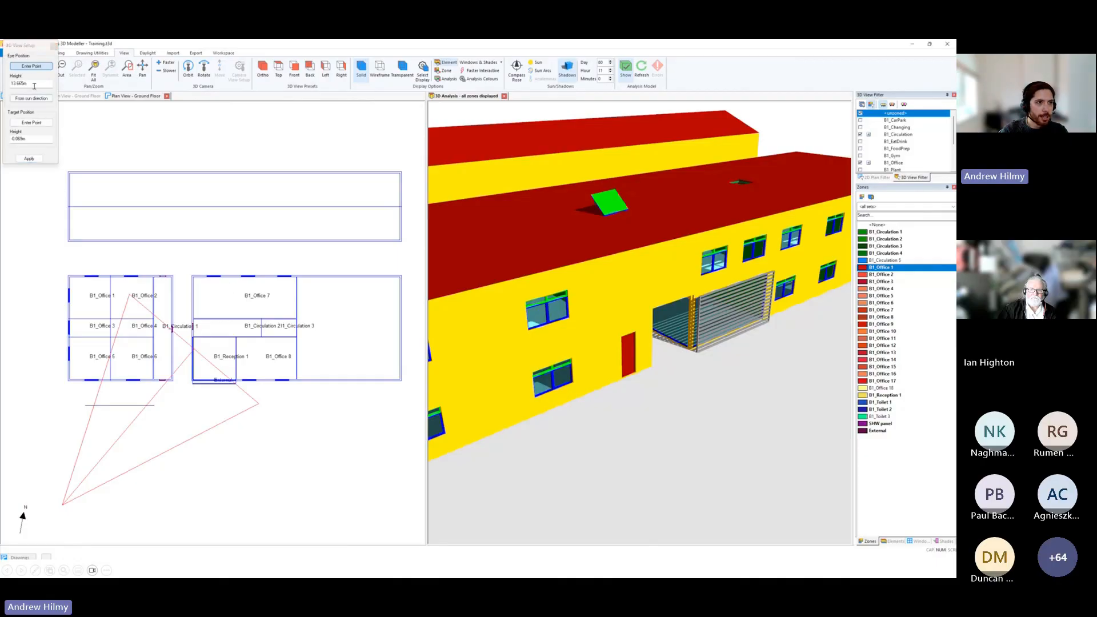
pyautogui.click(232, 340)
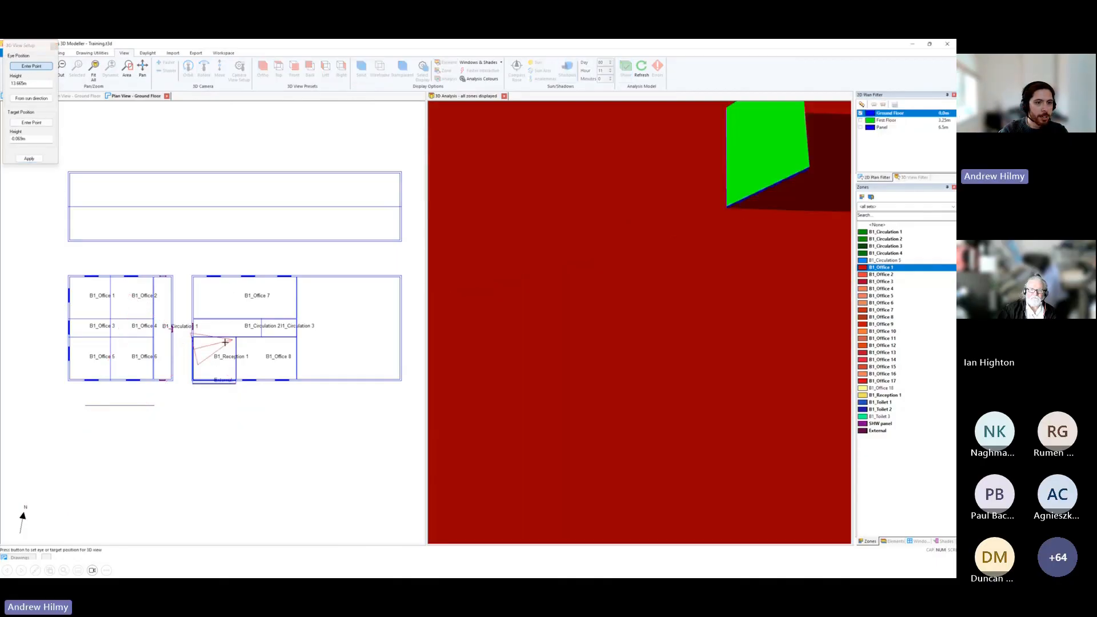
pyautogui.click(32, 122)
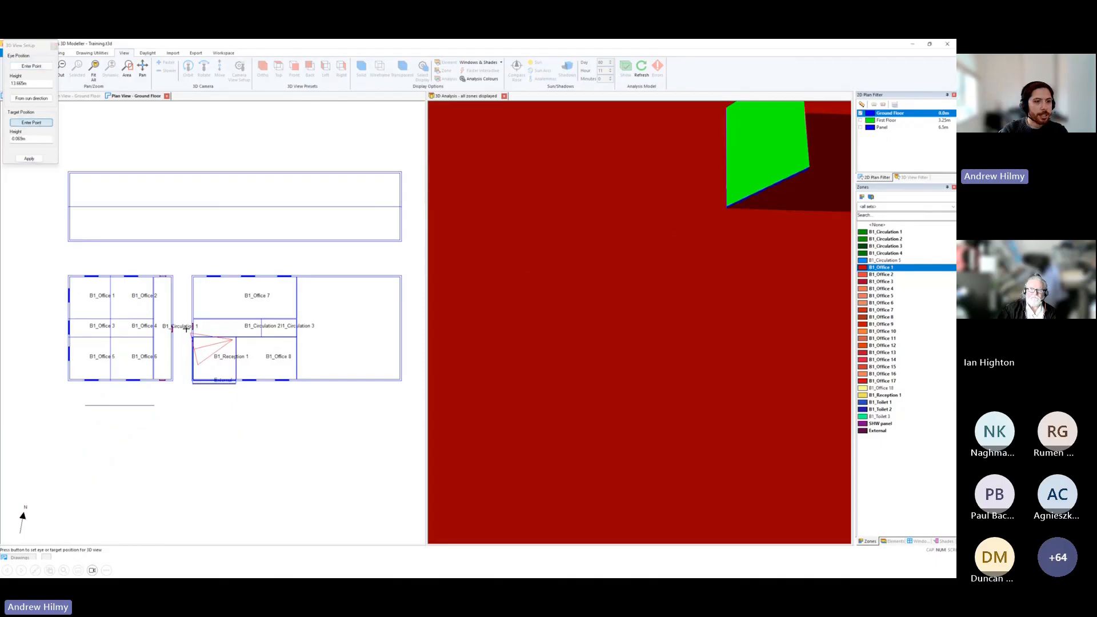
pyautogui.click(206, 377)
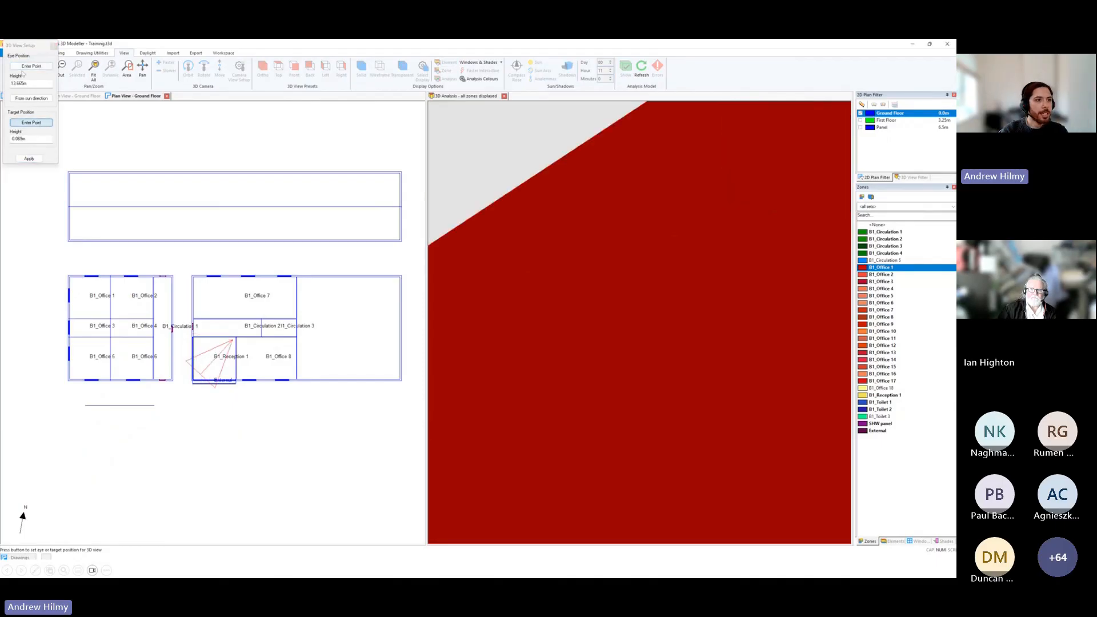
# Set both the eye and target heights to 1.6 m and apply the camera setup.
pyautogui.moveTo(35, 83); pyautogui.dragTo(11, 81)
pyautogui.write('1.6')
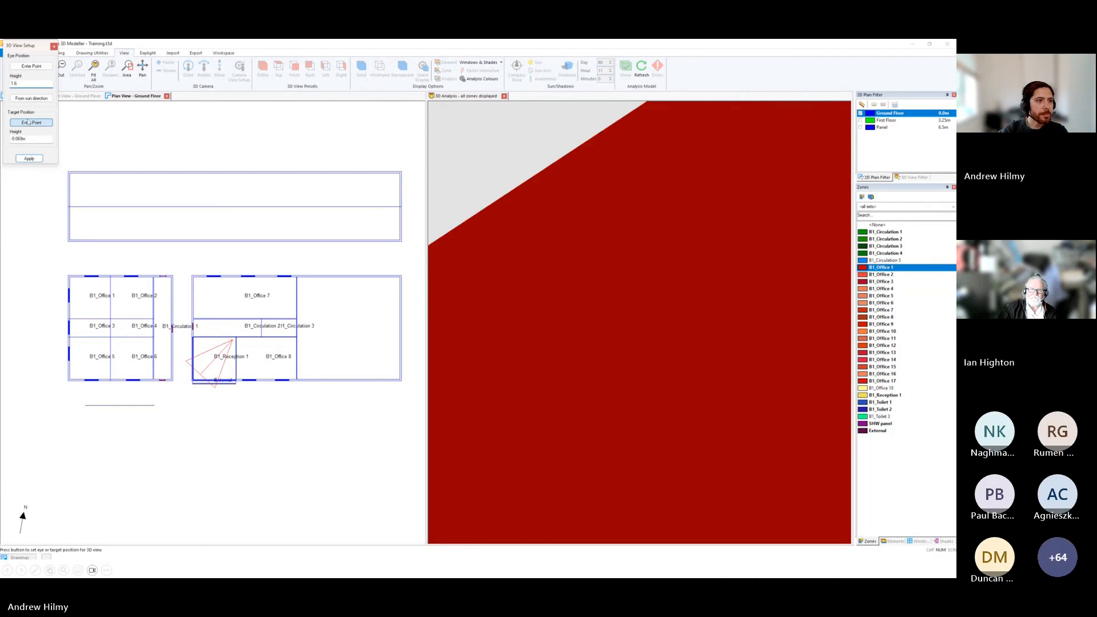
pyautogui.moveTo(40, 139); pyautogui.dragTo(1, 135)
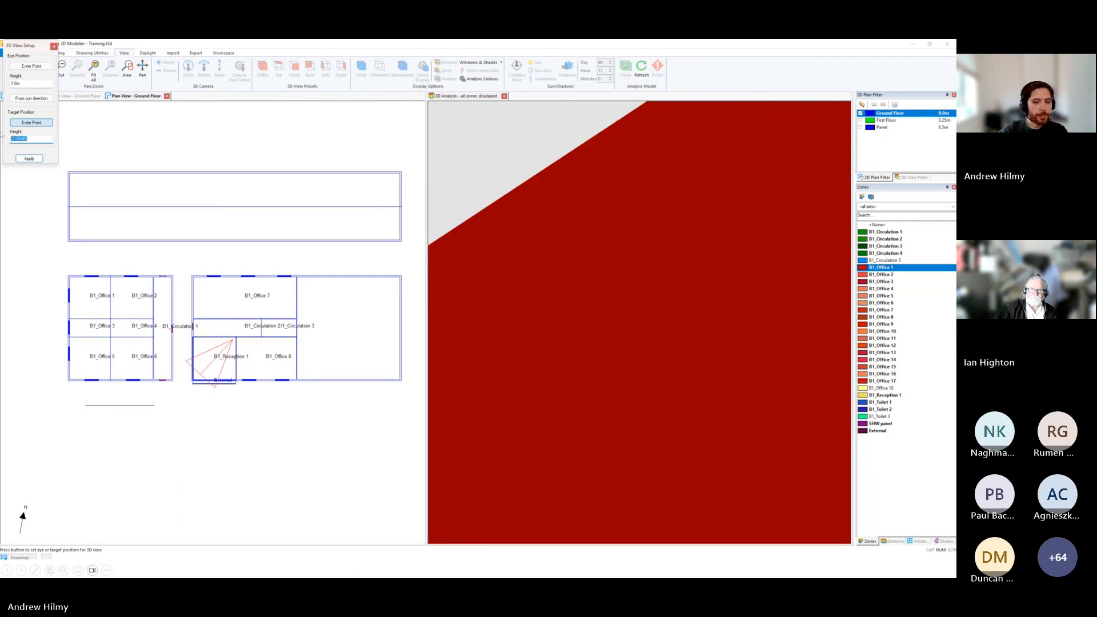
pyautogui.write('1.6')
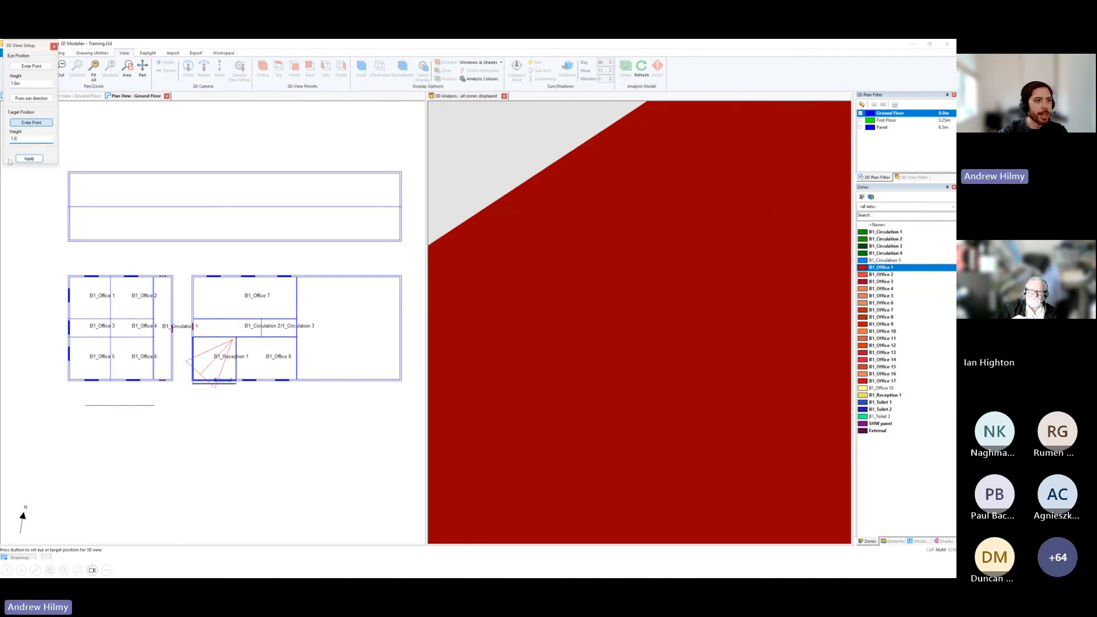
pyautogui.click(29, 159)
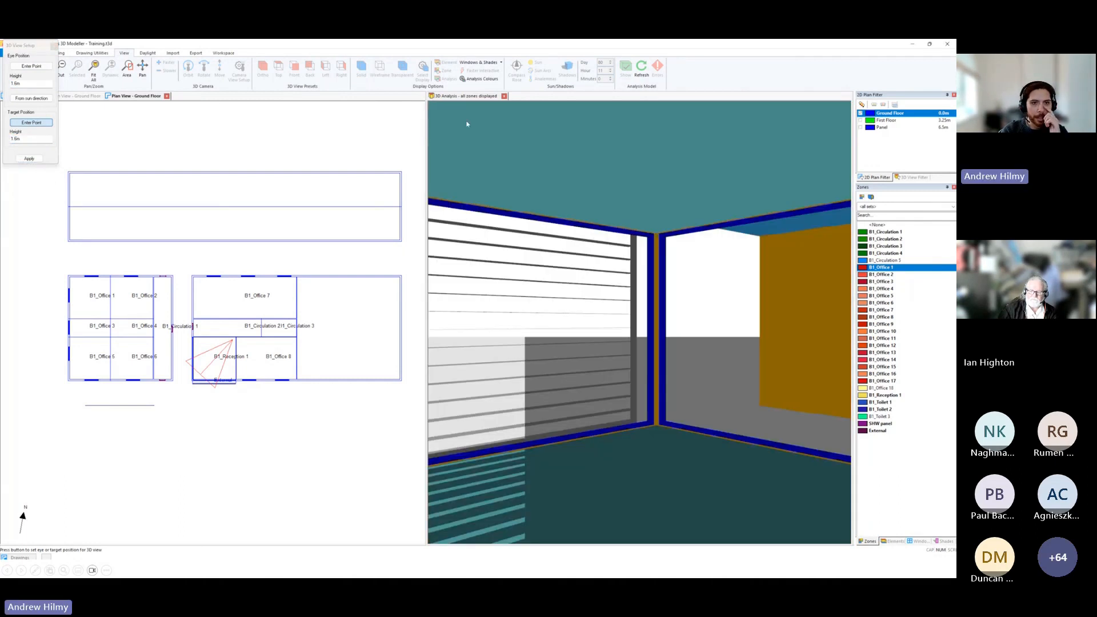
# Return the 3D analysis view to full width, move the camera setup dialog aside and create a daylight view of the reception interior.
pyautogui.moveTo(479, 97); pyautogui.dragTo(260, 279)
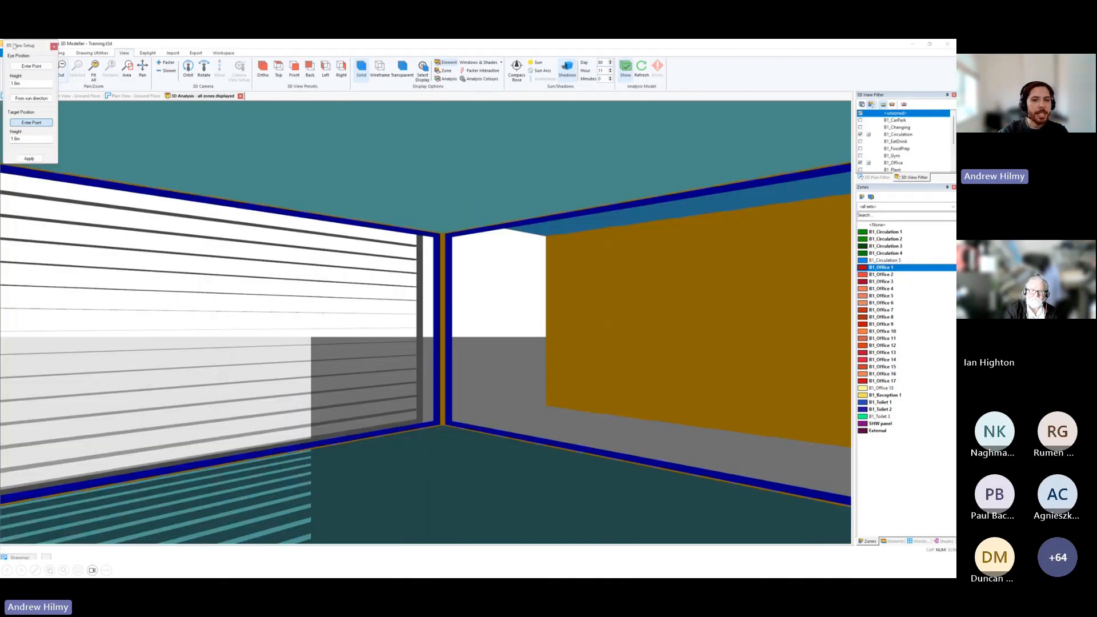
pyautogui.moveTo(11, 46); pyautogui.dragTo(758, 204)
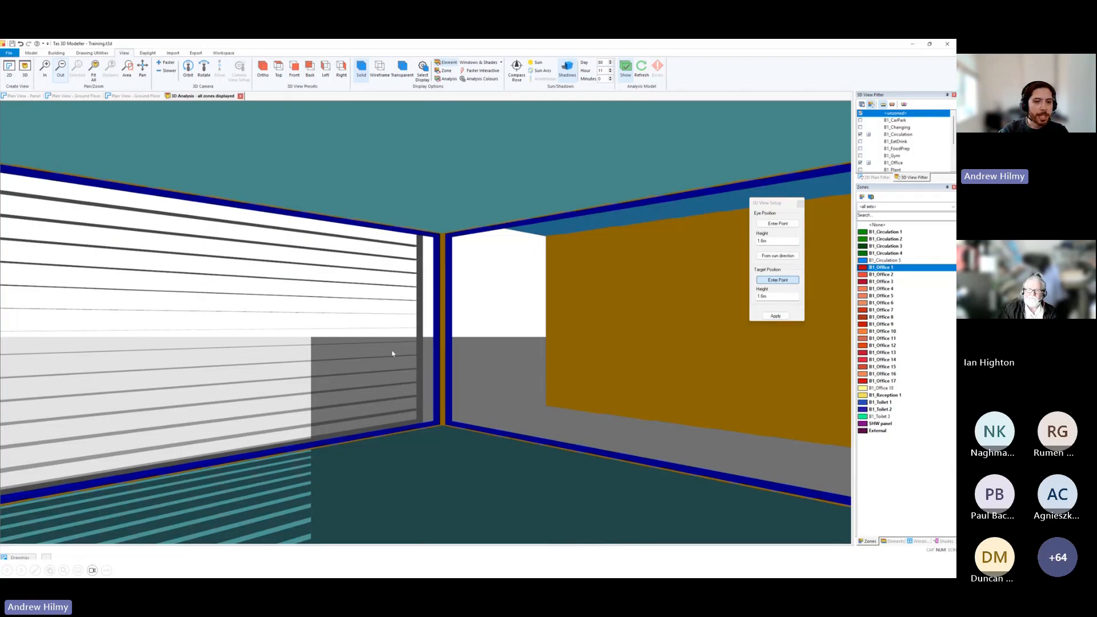
pyautogui.click(148, 52)
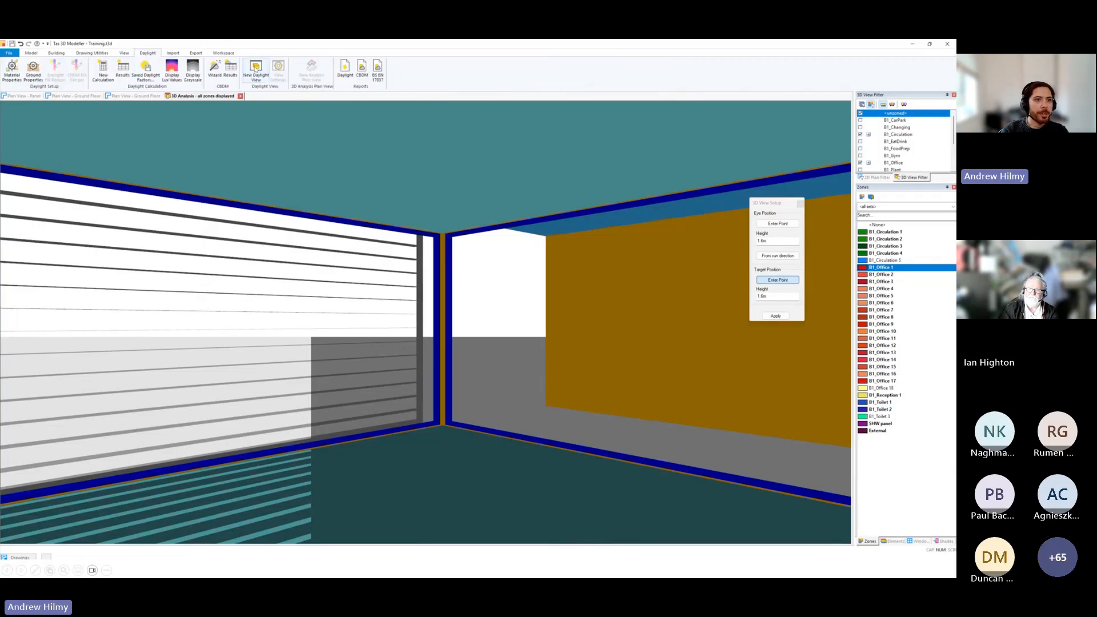
pyautogui.click(256, 68)
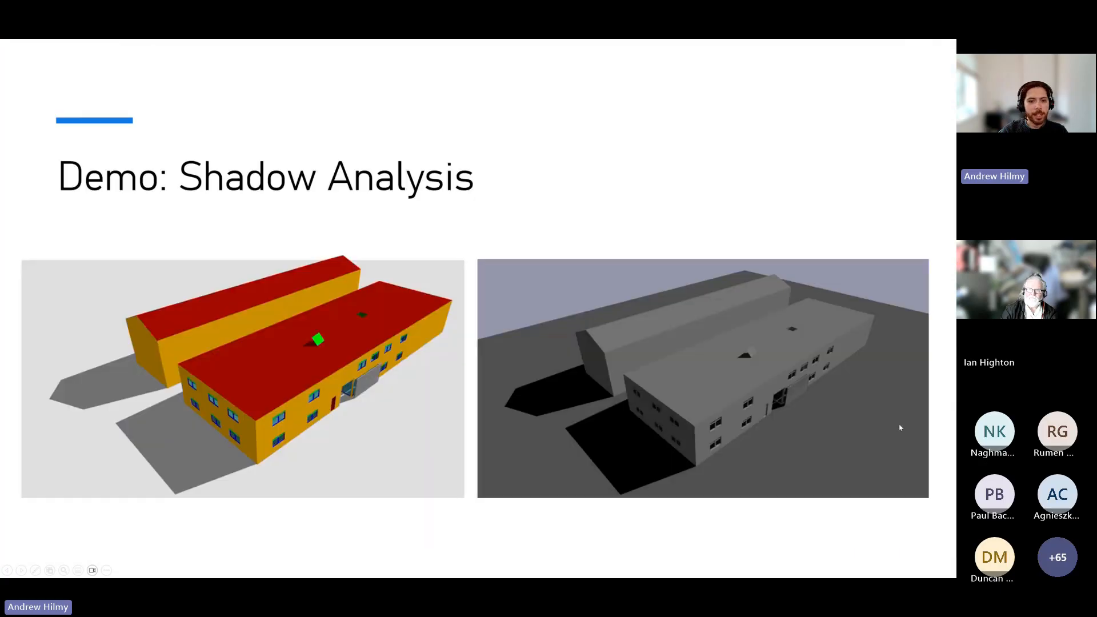
# Advance the presentation to the slide on preparing a model for daylight analysis and switch back to Tas 3D Modeller.
pyautogui.click(416, 250)
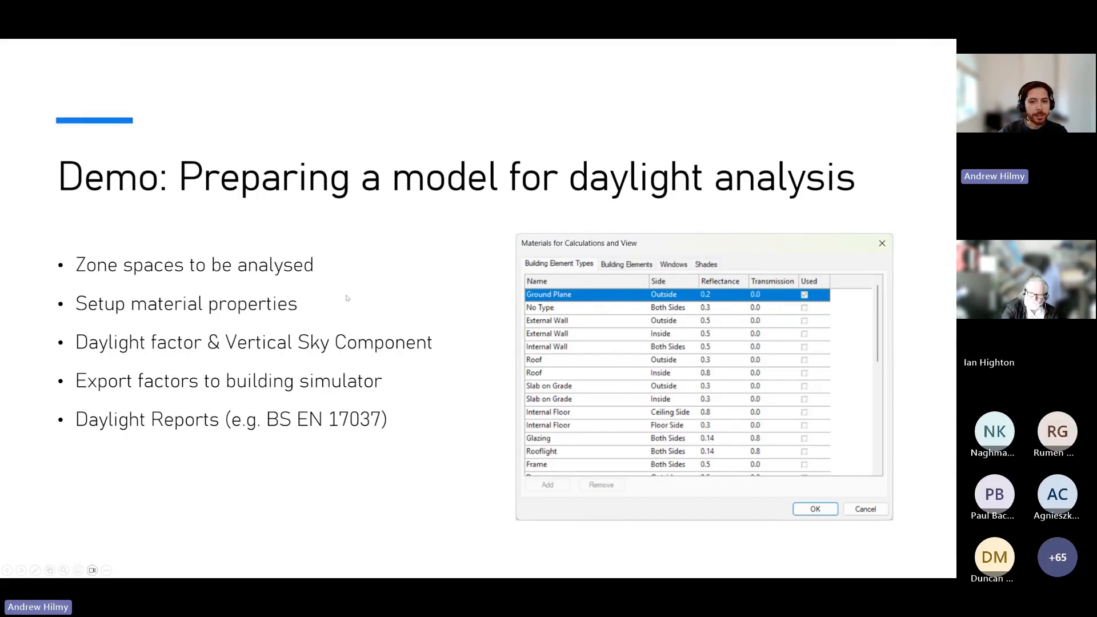
pyautogui.hotkey('alt', 'Tab')
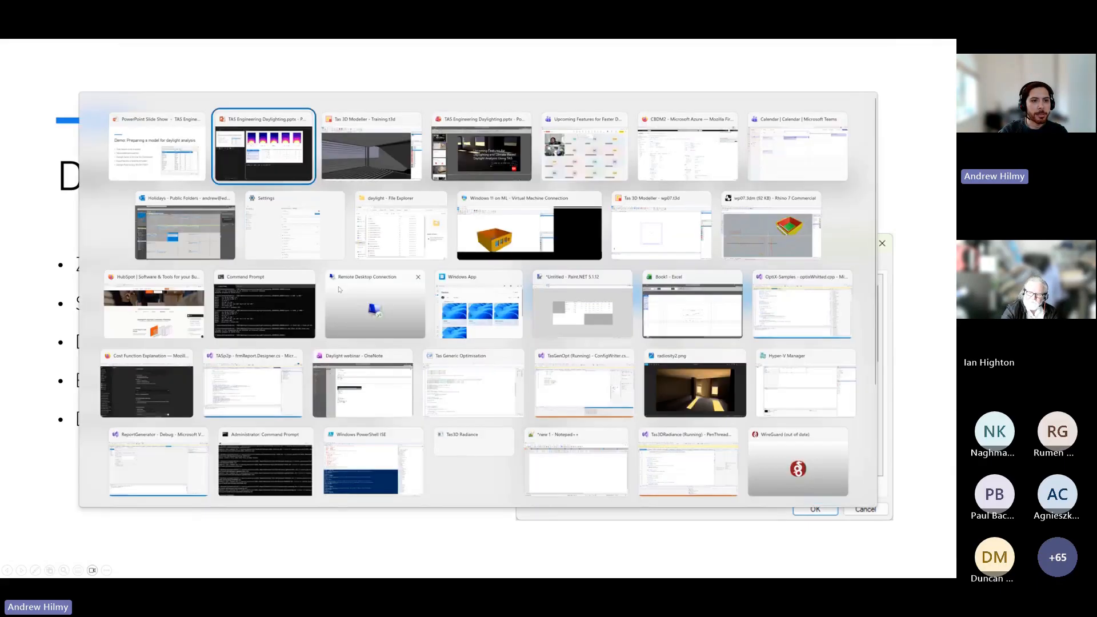
pyautogui.hotkey('alt', 'Tab')
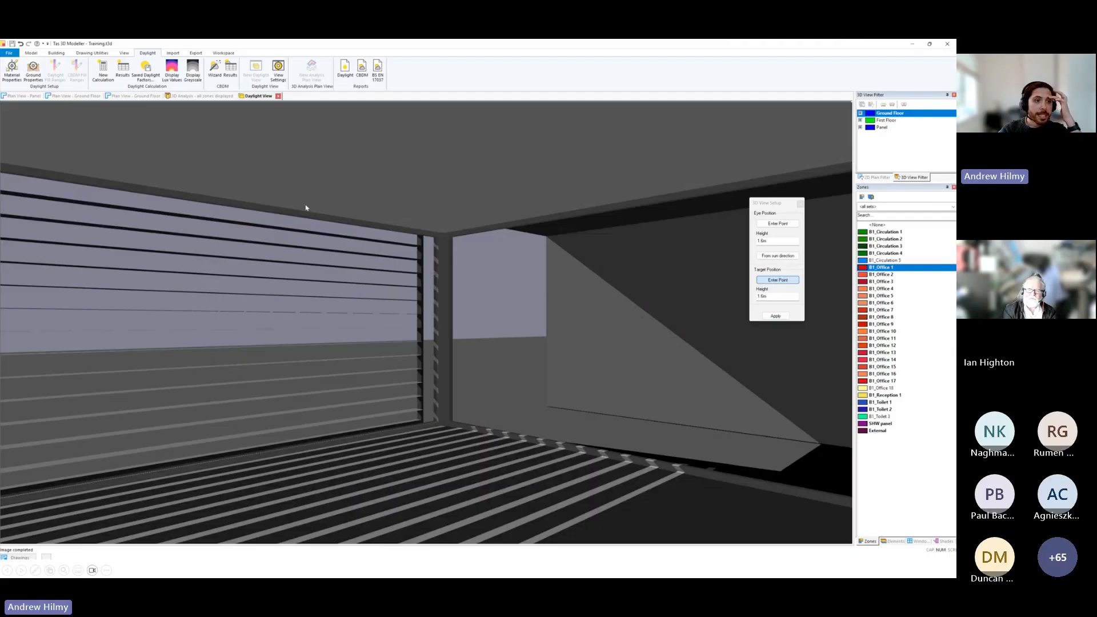
# Open the daylight material properties and examine the reflectance and transmission of the building element types, including Glazing.
pyautogui.click(17, 80)
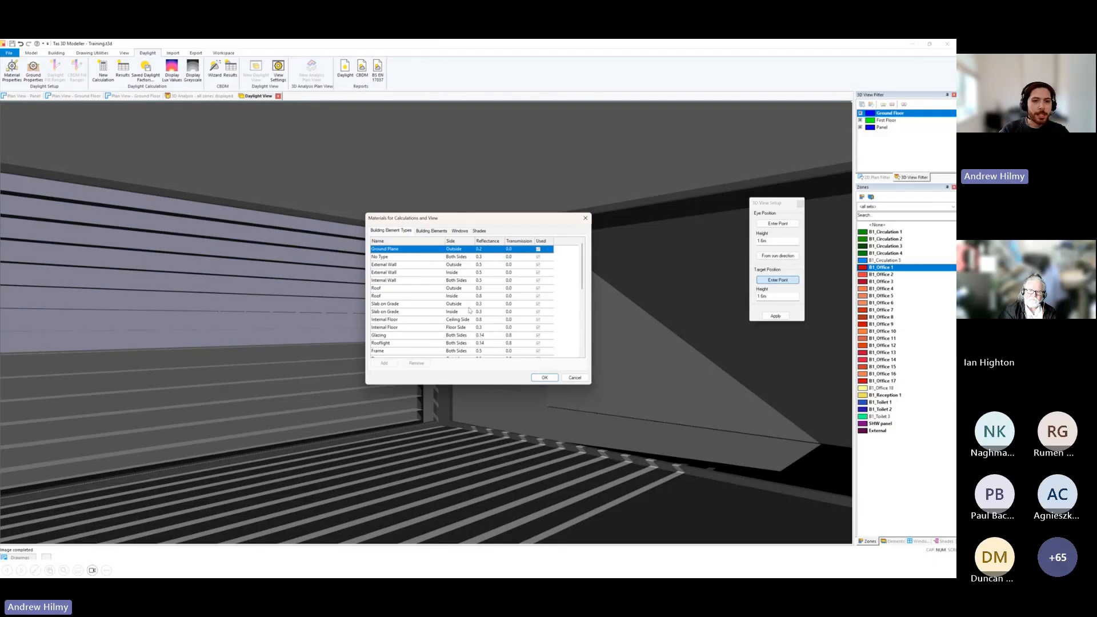
pyautogui.scroll(-2, 456, 314)
pyautogui.click(379, 290)
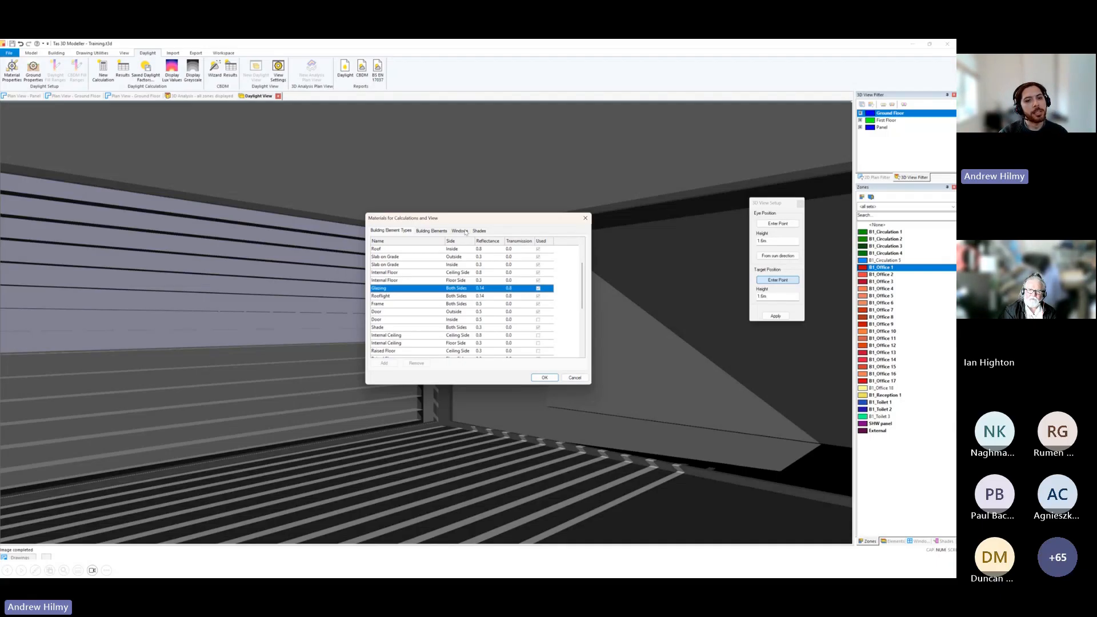
# Try adding a window-specific material entry for Curtain Wall, return to the building element types and discard the material changes.
pyautogui.click(460, 231)
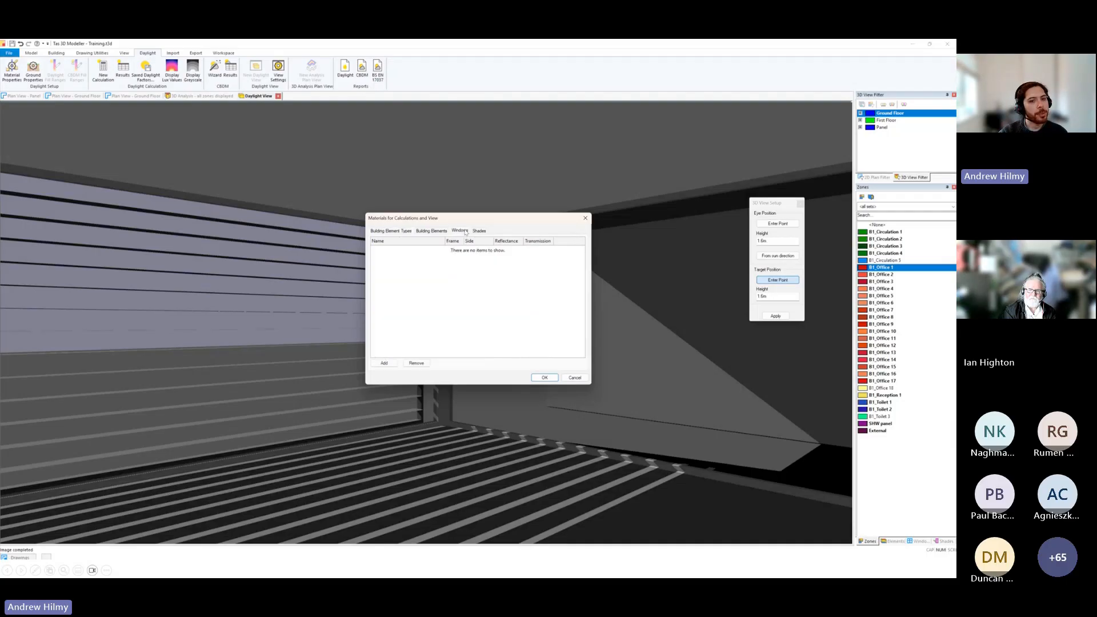
pyautogui.click(387, 366)
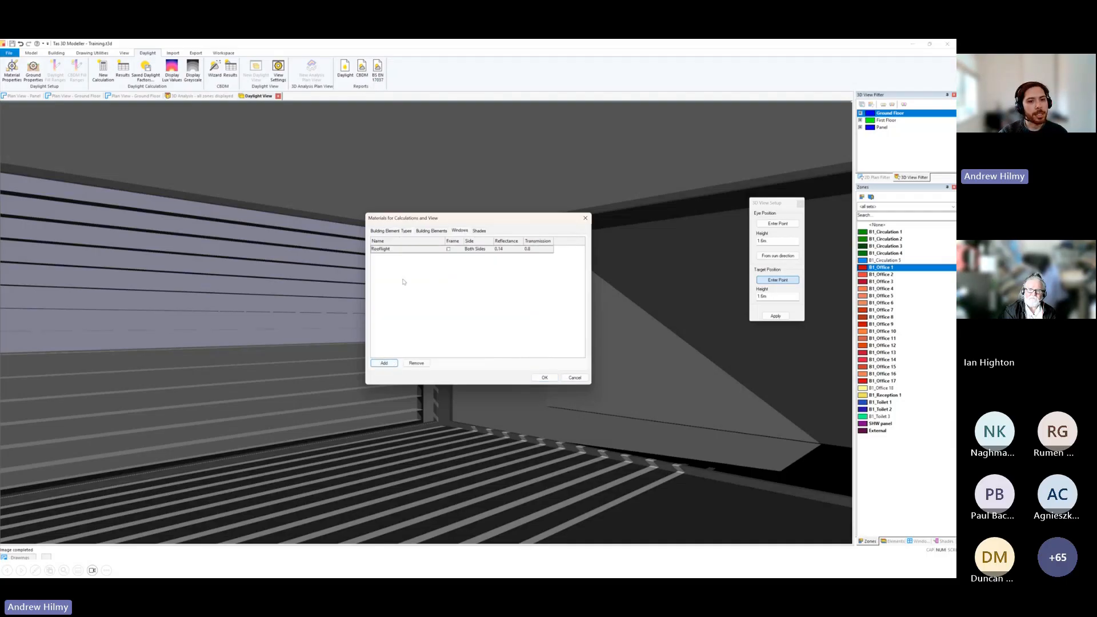
pyautogui.click(442, 251)
pyautogui.click(442, 250)
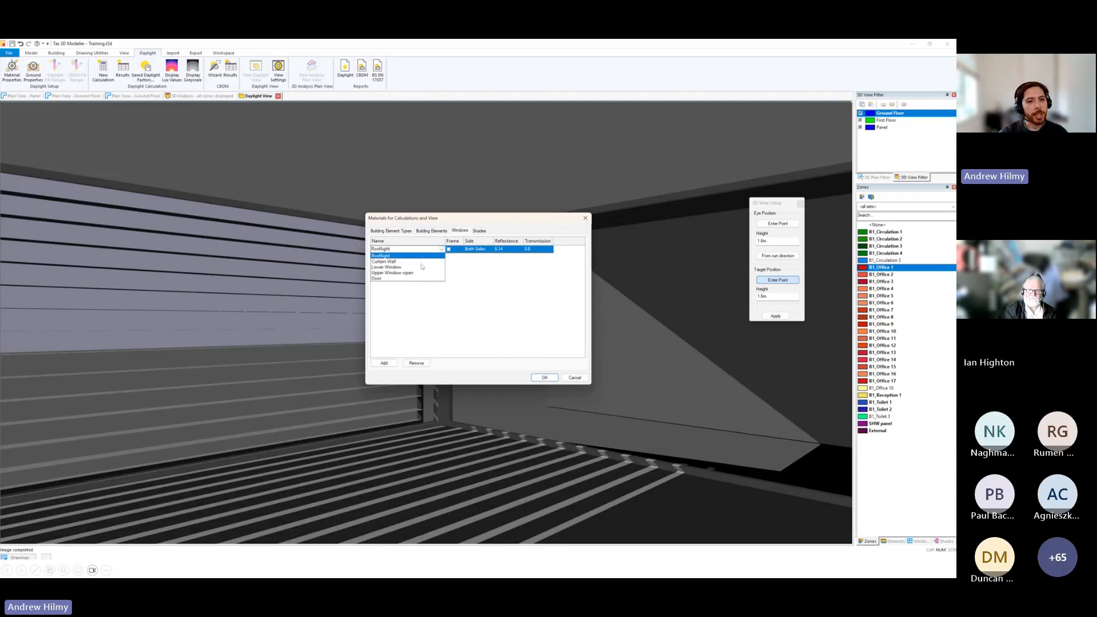
pyautogui.click(388, 261)
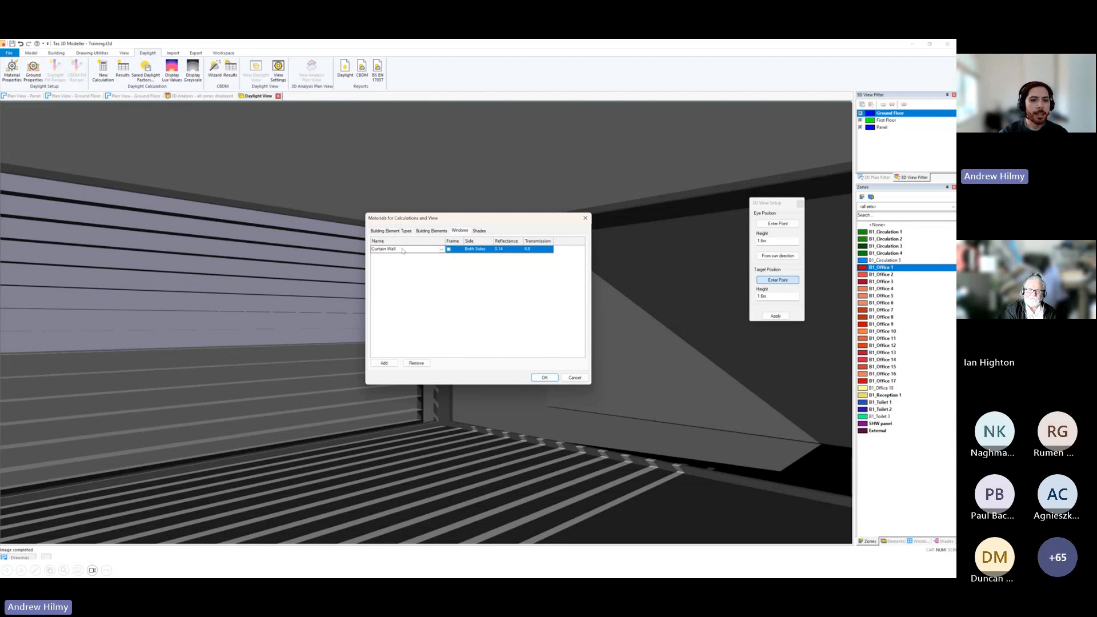
pyautogui.click(391, 231)
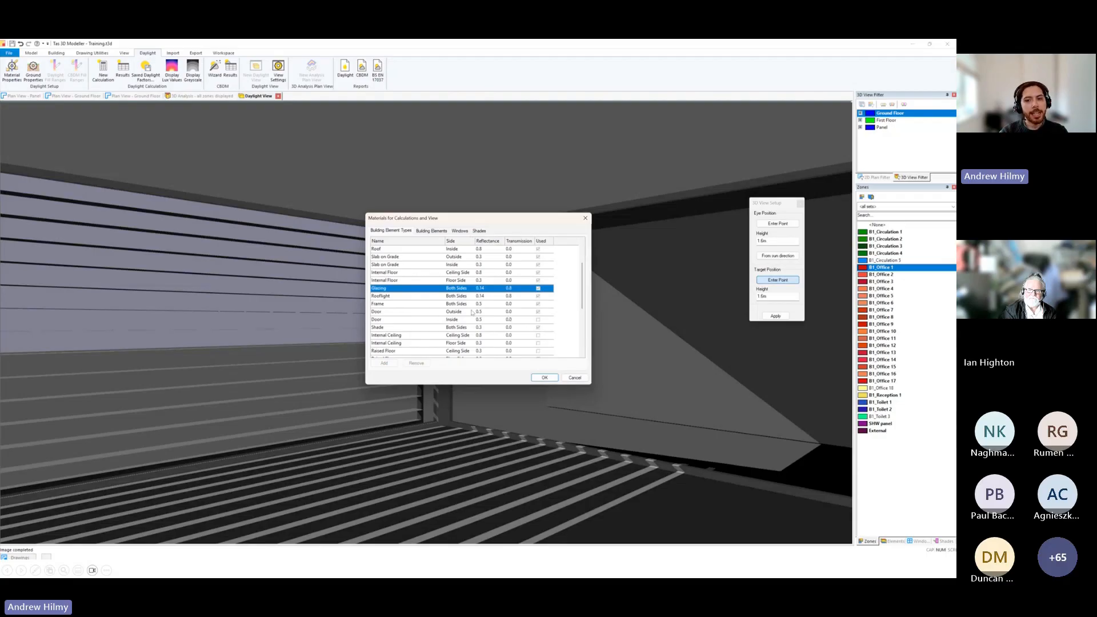
pyautogui.click(574, 378)
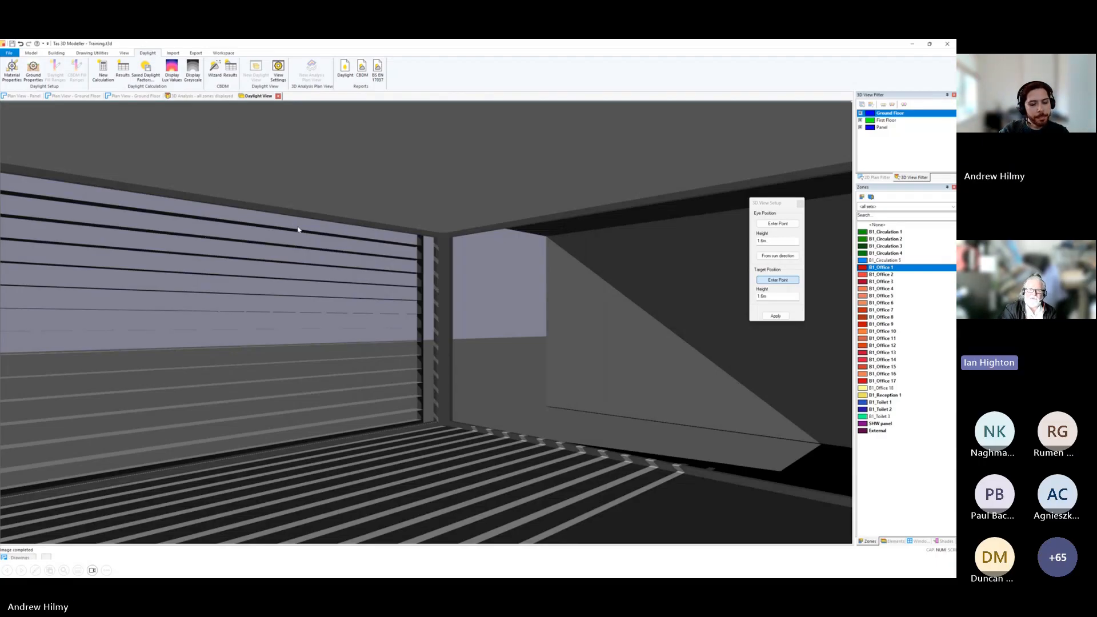
pyautogui.press('F2')
pyautogui.press('Escape')
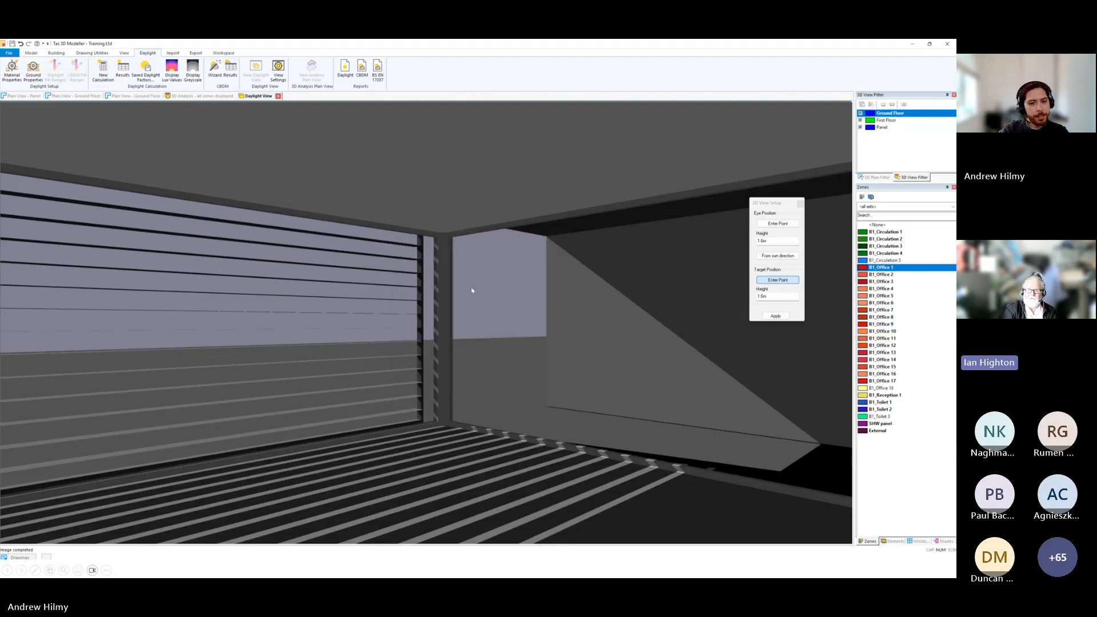
# Open the building elements list, examine the element types and secondary elements, and close it without changes.
pyautogui.press('F3')
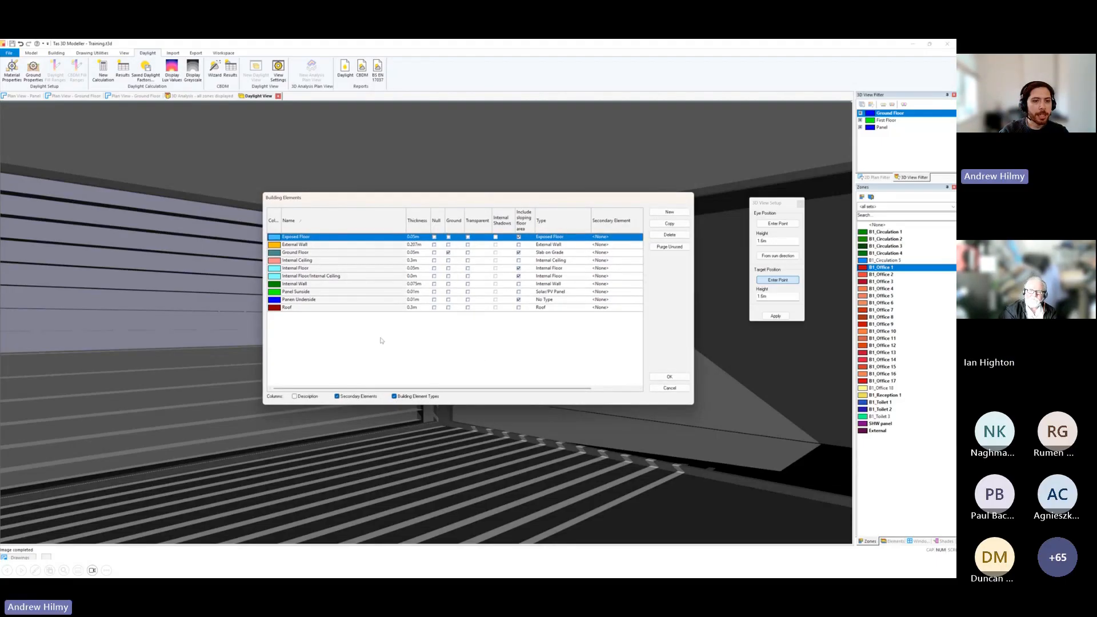
pyautogui.moveTo(420, 388); pyautogui.dragTo(448, 387)
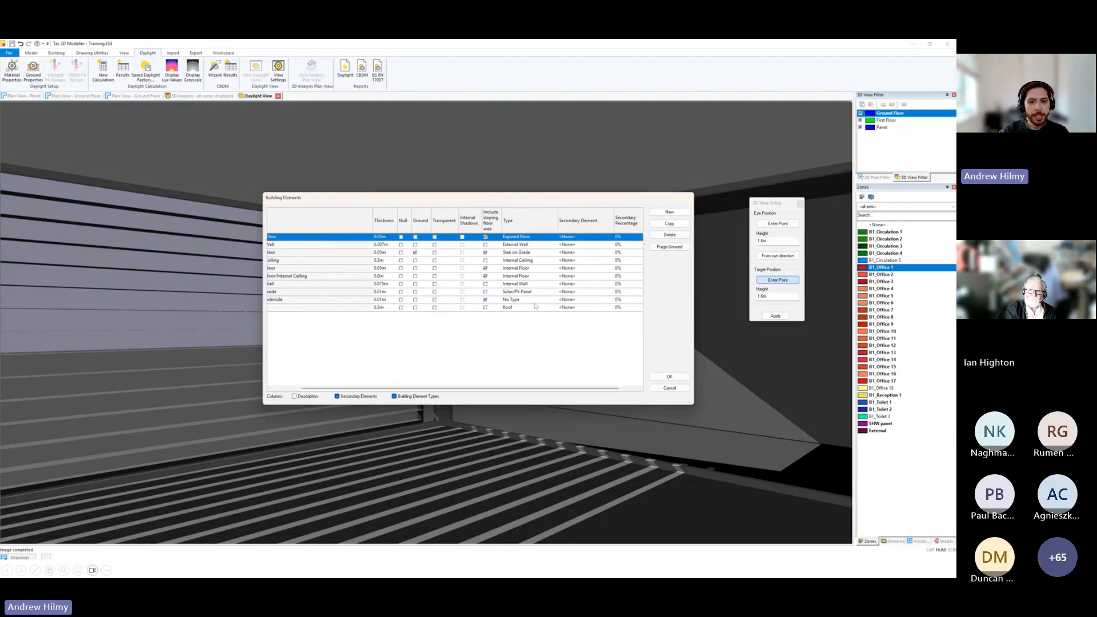
pyautogui.click(670, 389)
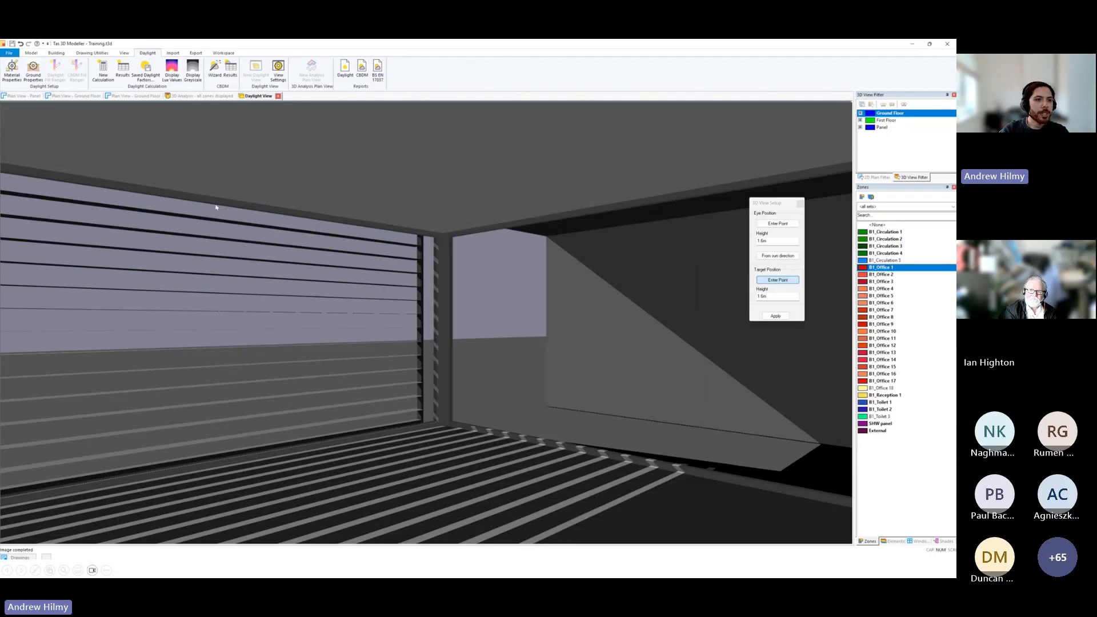
# Switch to the Ground Floor plan view and start a new daylight calculation using reflectance convergence for preview.
pyautogui.click(129, 96)
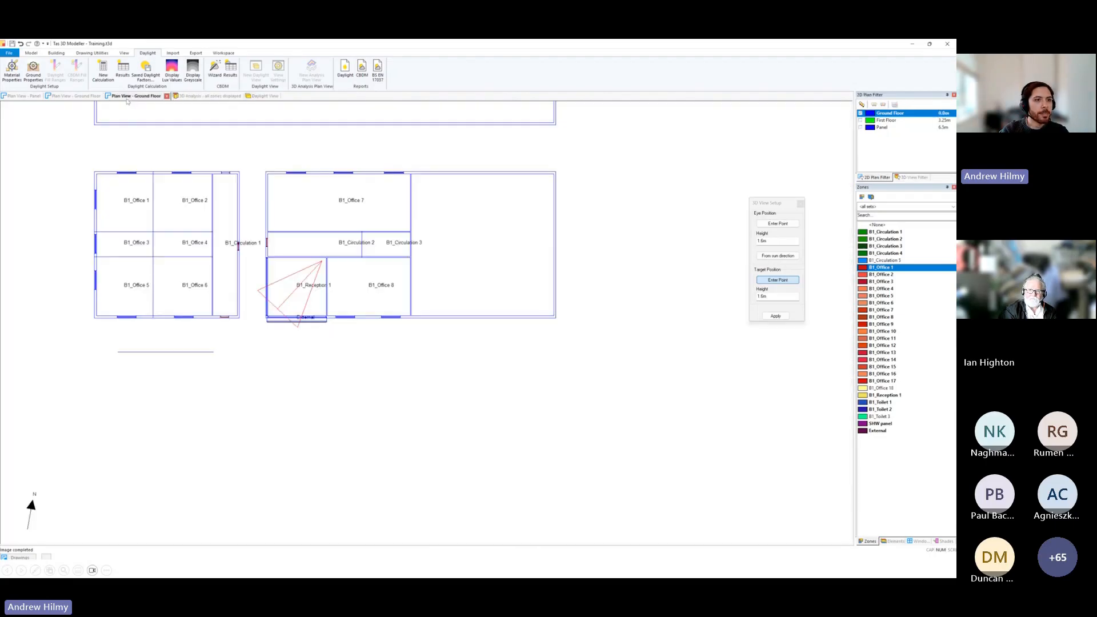
pyautogui.click(106, 73)
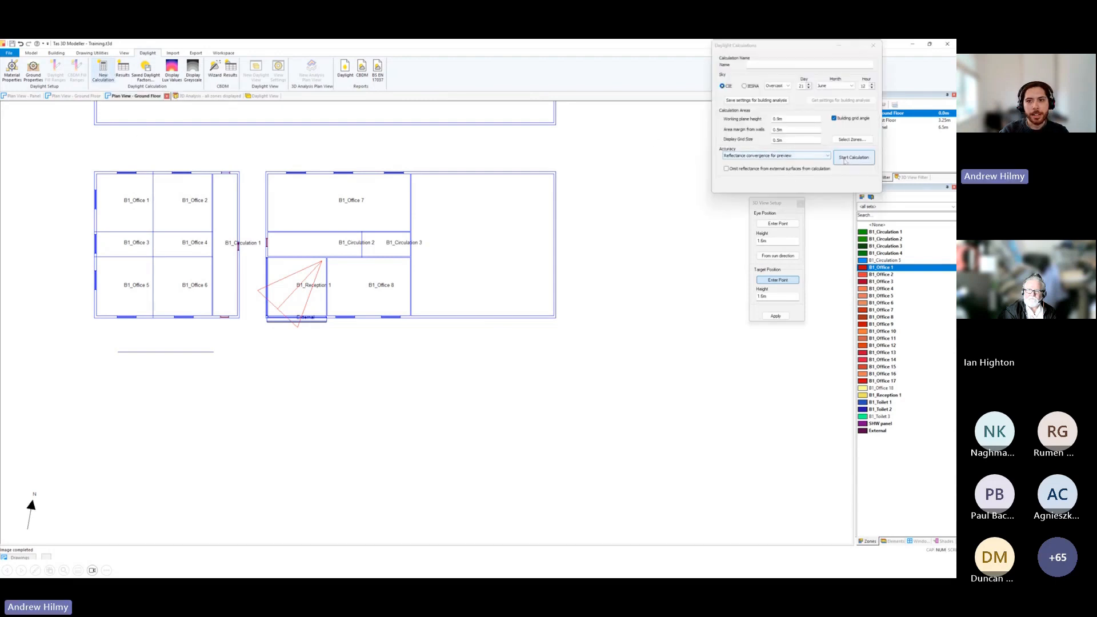
pyautogui.click(841, 159)
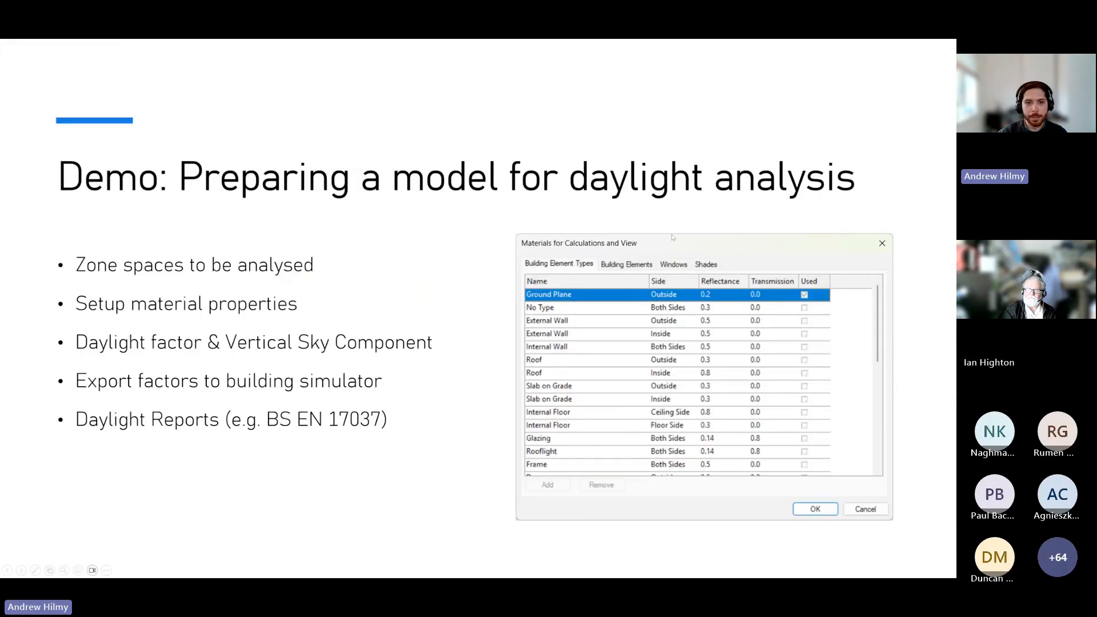
# Advance the presentation to the slide comparing daylight calculation accuracy levels from No Bounce to Detailed.
pyautogui.click(604, 181)
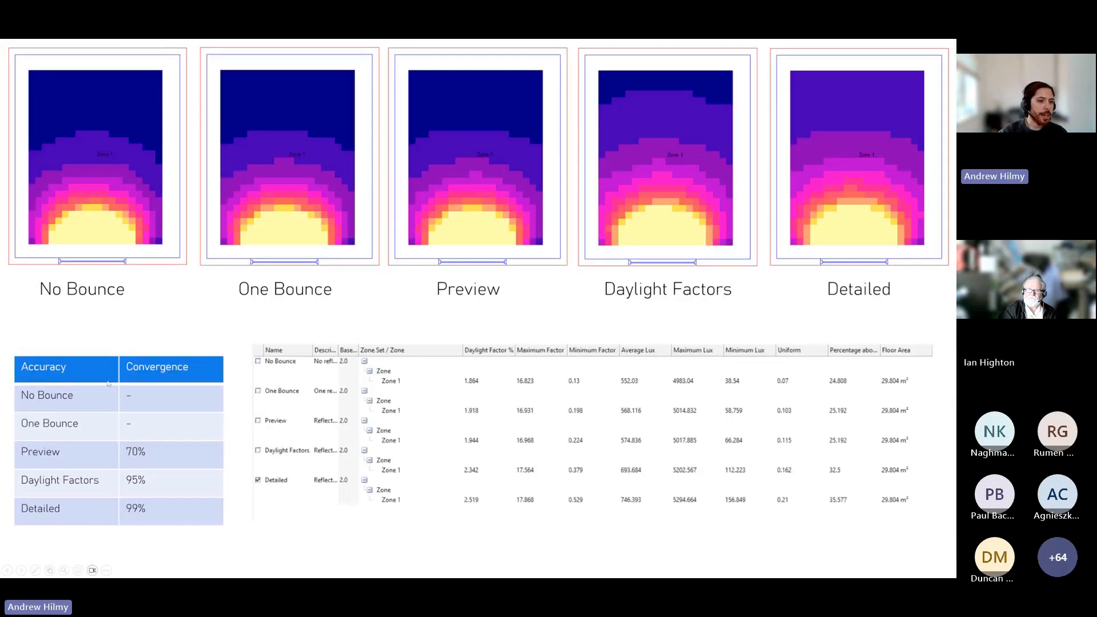
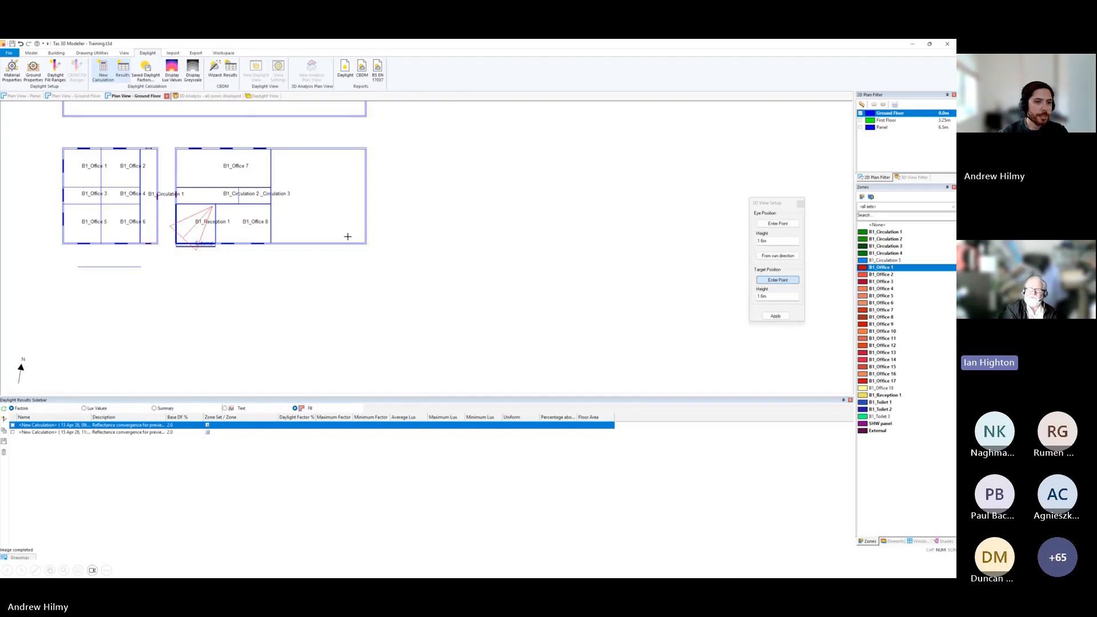
# Display the second calculation's daylight factors on the Ground Floor plan and compare them with the first calculation in the results list.
pyautogui.moveTo(329, 282); pyautogui.dragTo(459, 357, button='middle')
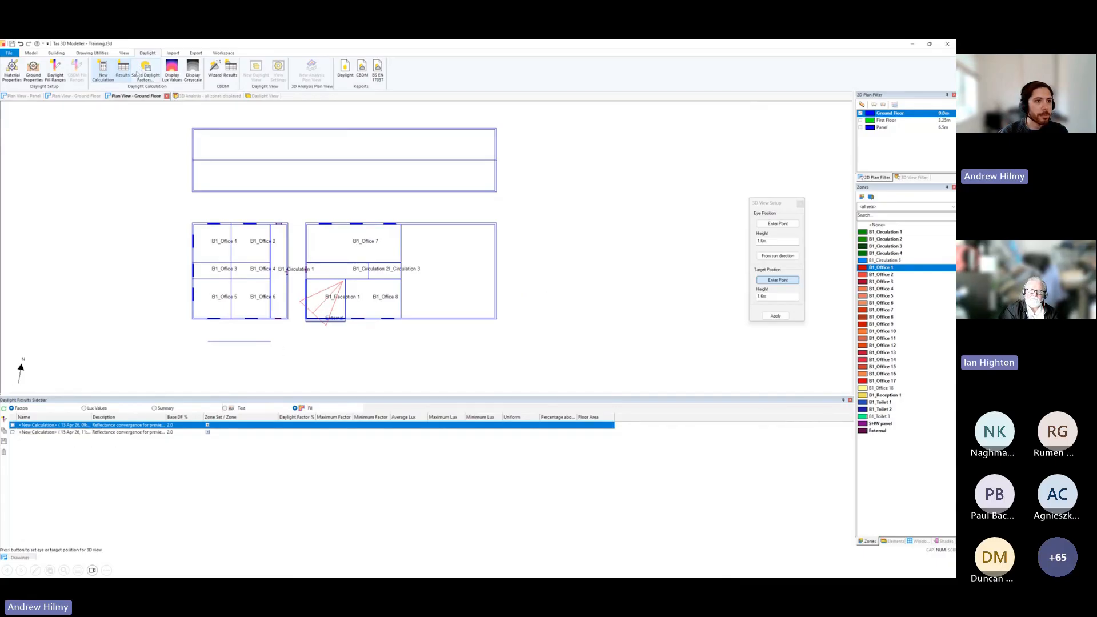
pyautogui.click(12, 433)
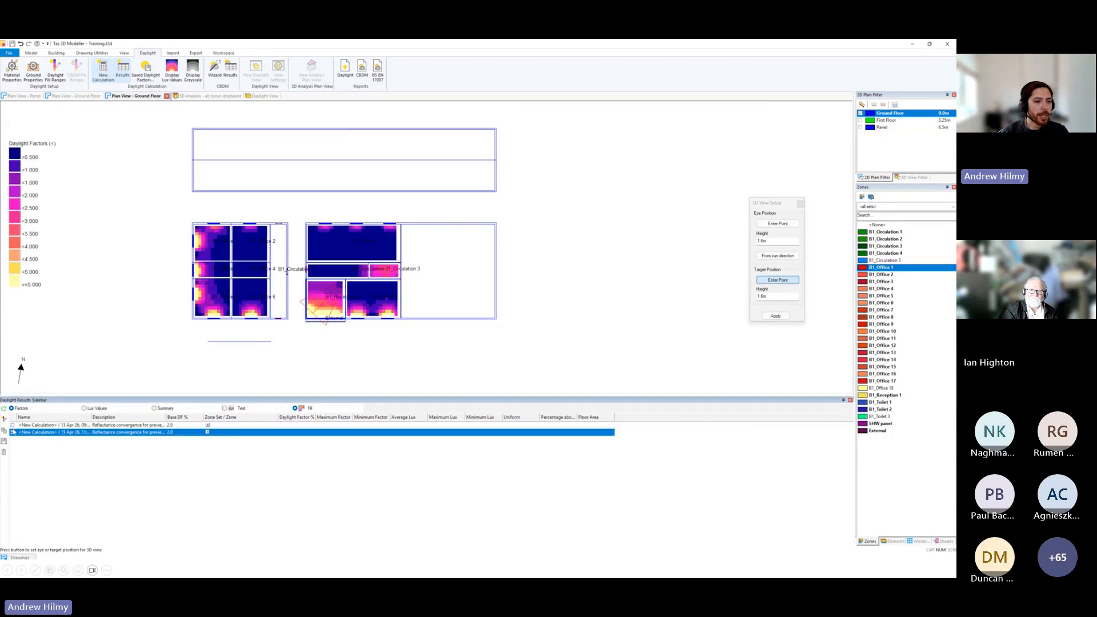
pyautogui.scroll(4, 217, 286)
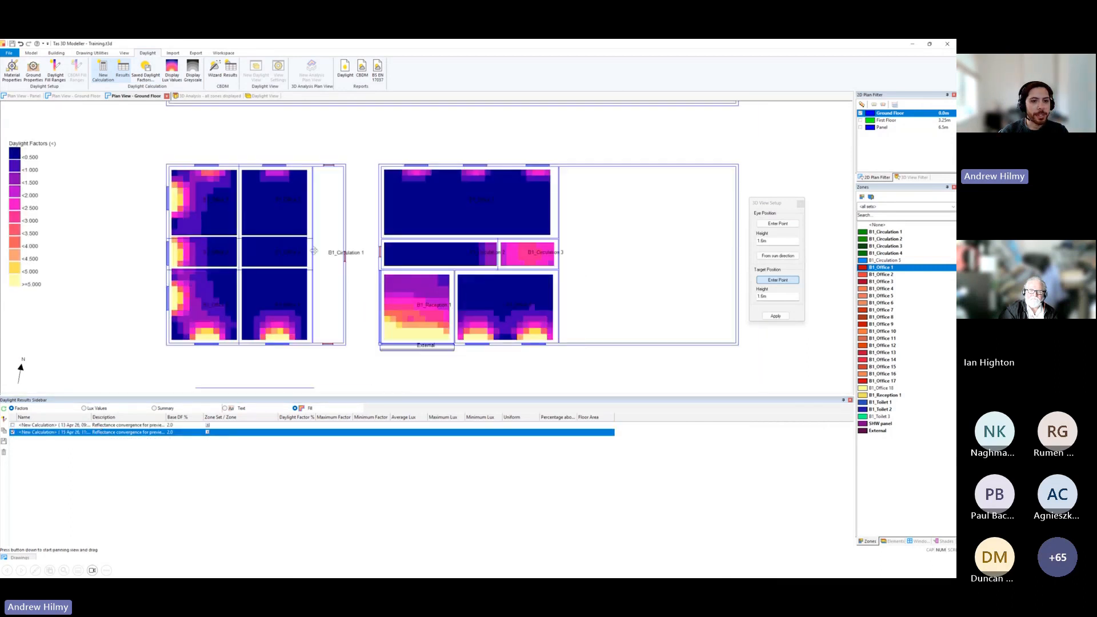
pyautogui.moveTo(319, 263); pyautogui.dragTo(261, 249, button='middle')
pyautogui.click(13, 425)
pyautogui.click(13, 433)
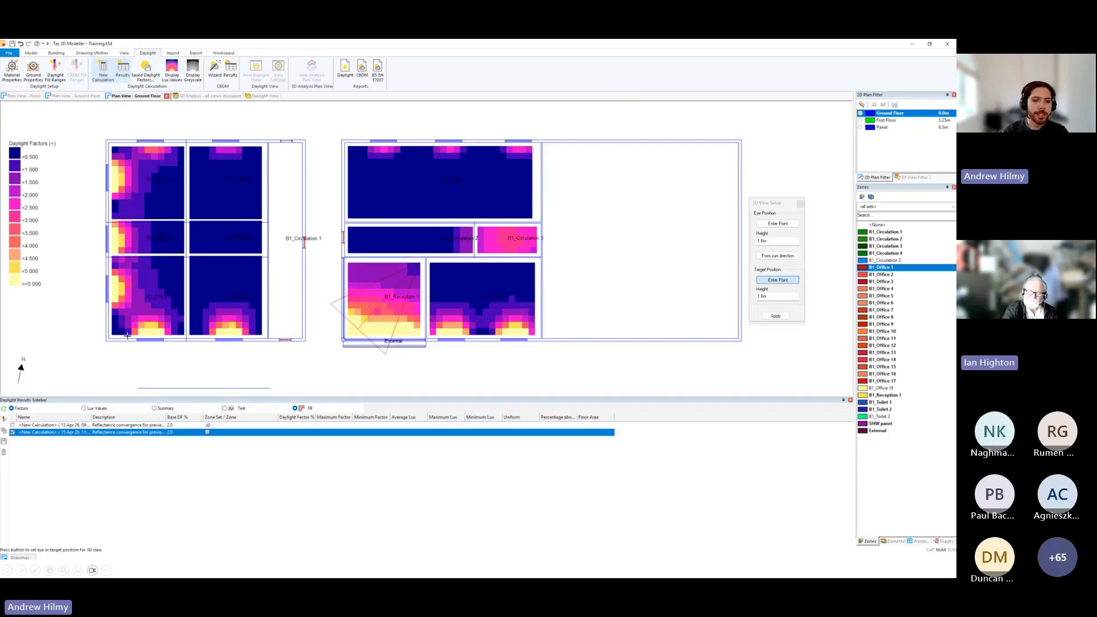
# Expand the second calculation's B1_Office zone results and compare daylight factors with lux values on the plan, ending on lux values.
pyautogui.click(208, 432)
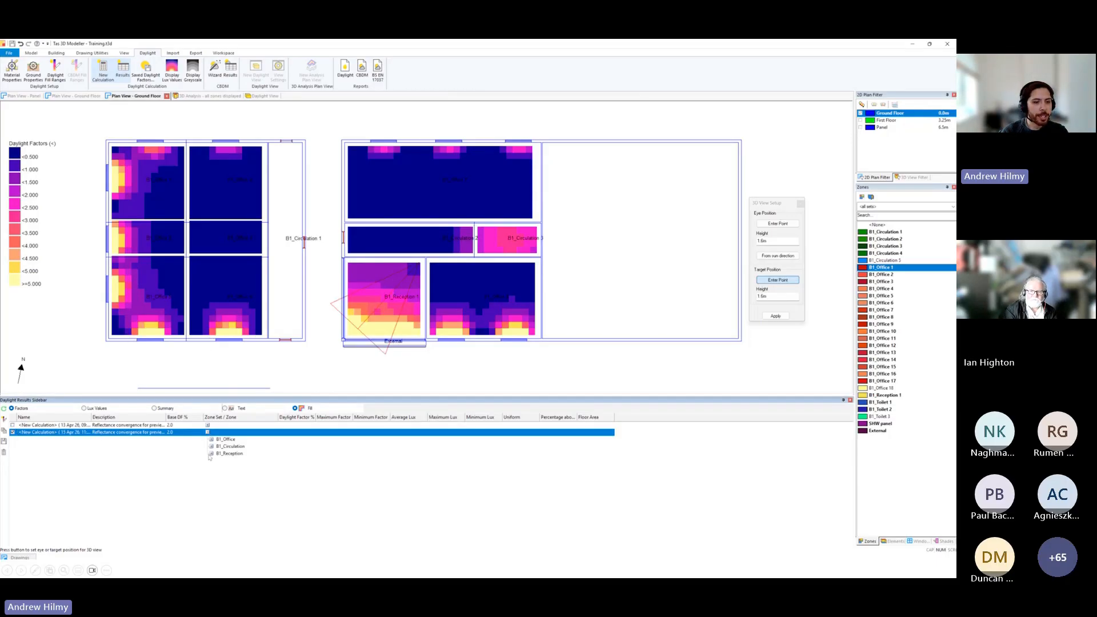
pyautogui.doubleClick(226, 439)
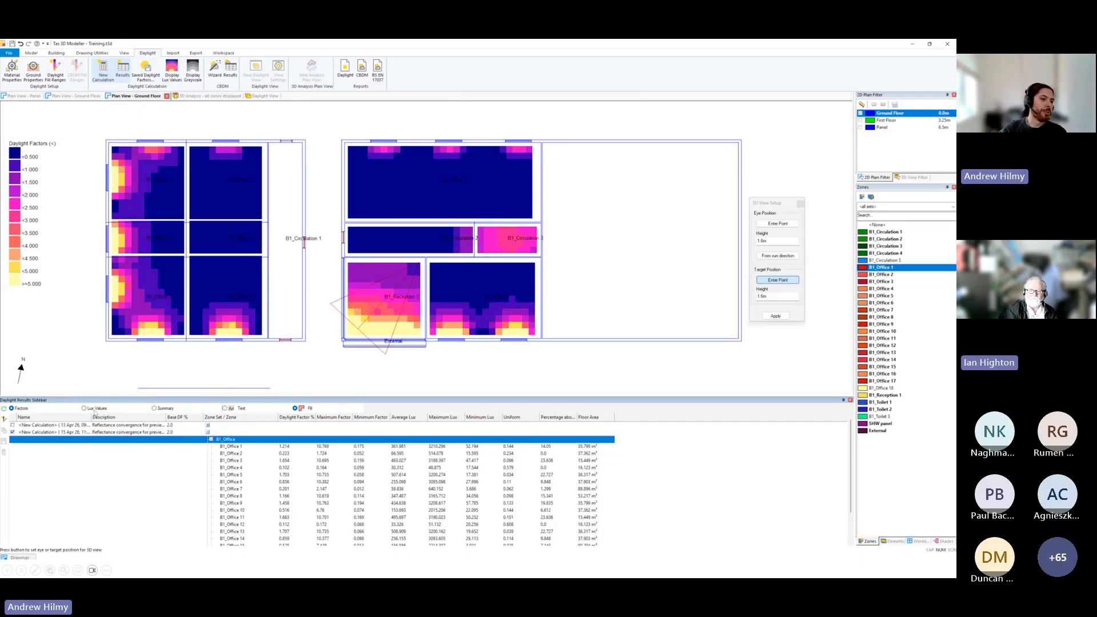
pyautogui.click(94, 411)
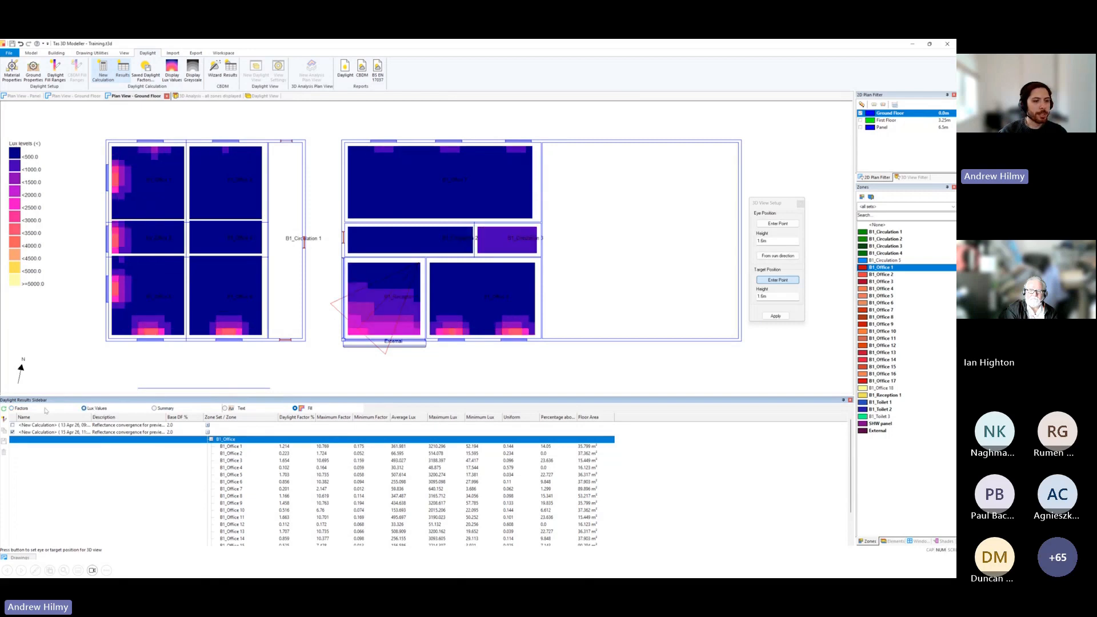
pyautogui.click(18, 409)
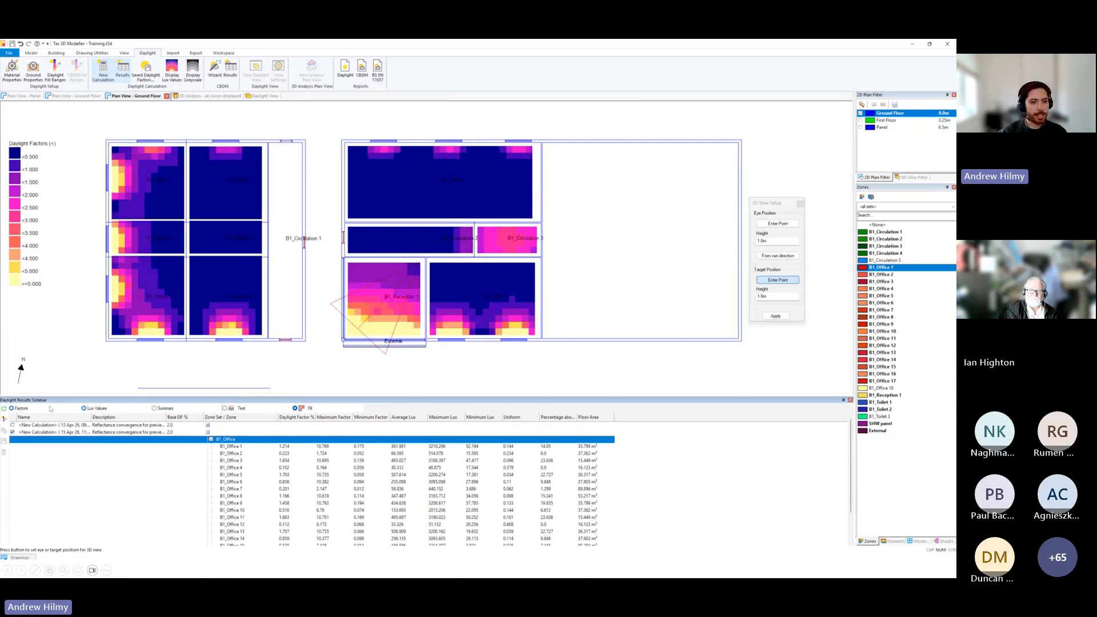
pyautogui.click(92, 409)
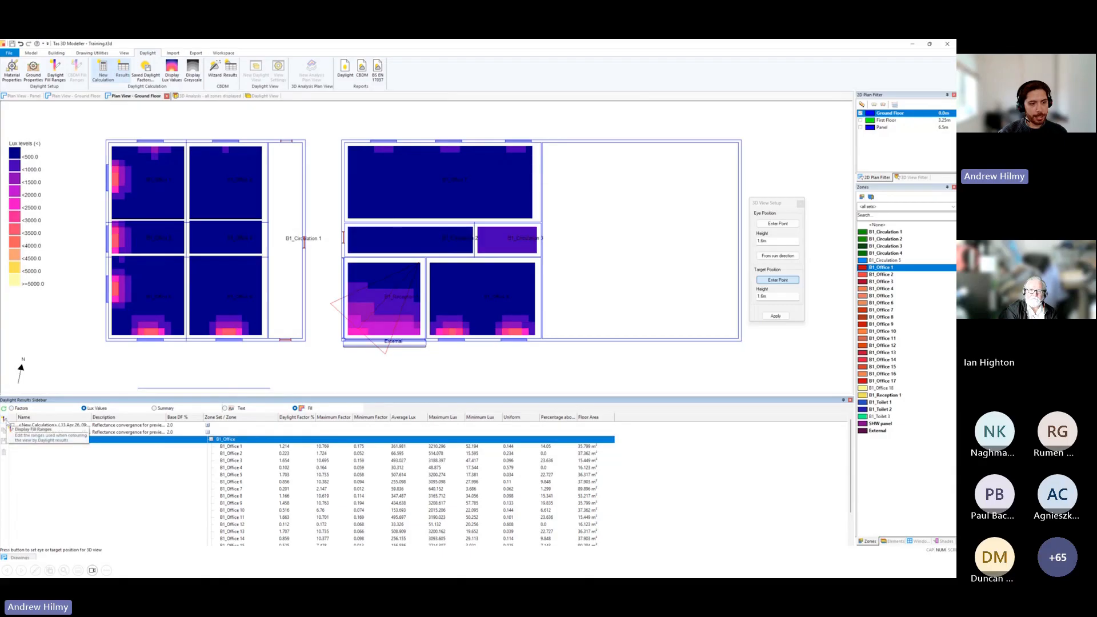
# Open the display fill ranges, examine the daylight factor and lux level bands, and close them without changes.
pyautogui.click(5, 419)
pyautogui.moveTo(34, 45); pyautogui.dragTo(566, 200)
pyautogui.click(556, 323)
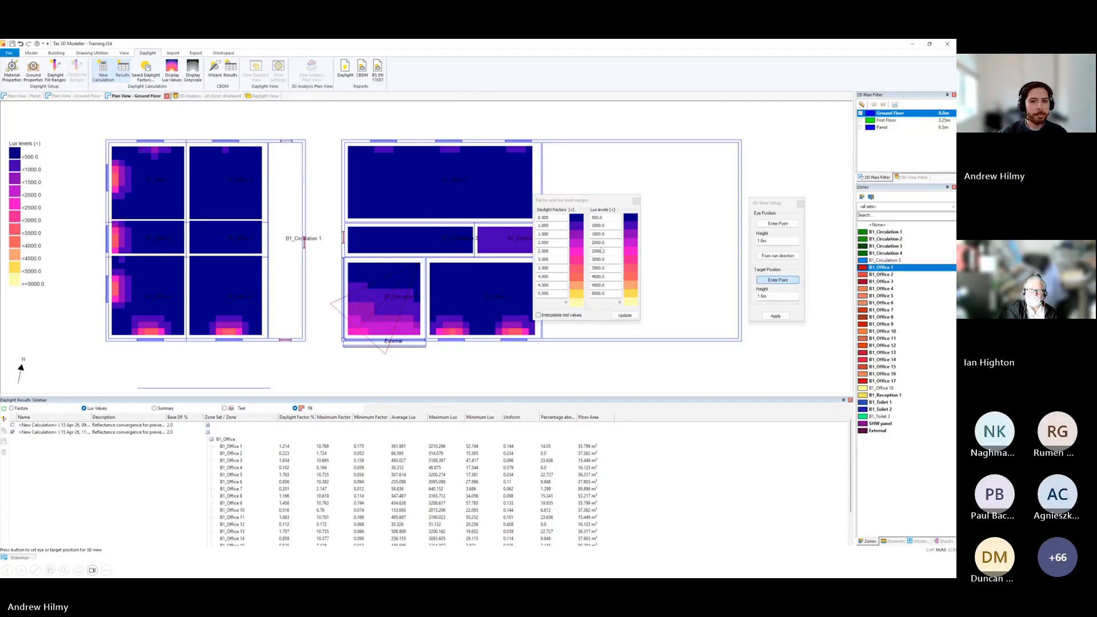
pyautogui.click(637, 202)
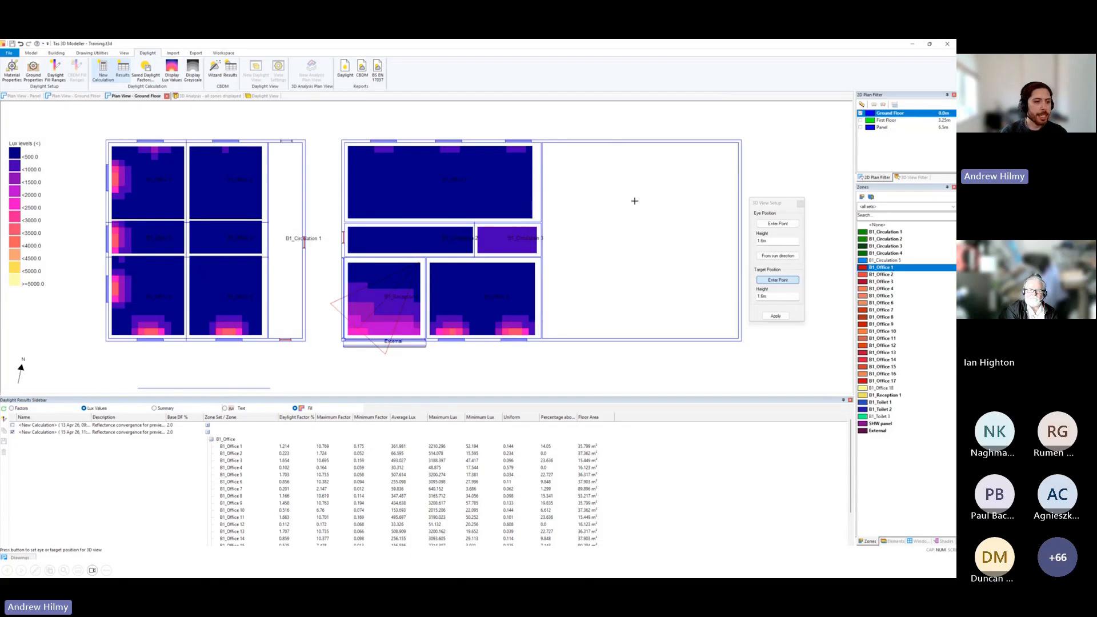
# Select the second calculation in the daylight results and save its daylight factors for export to the Building Simulator.
pyautogui.click(40, 454)
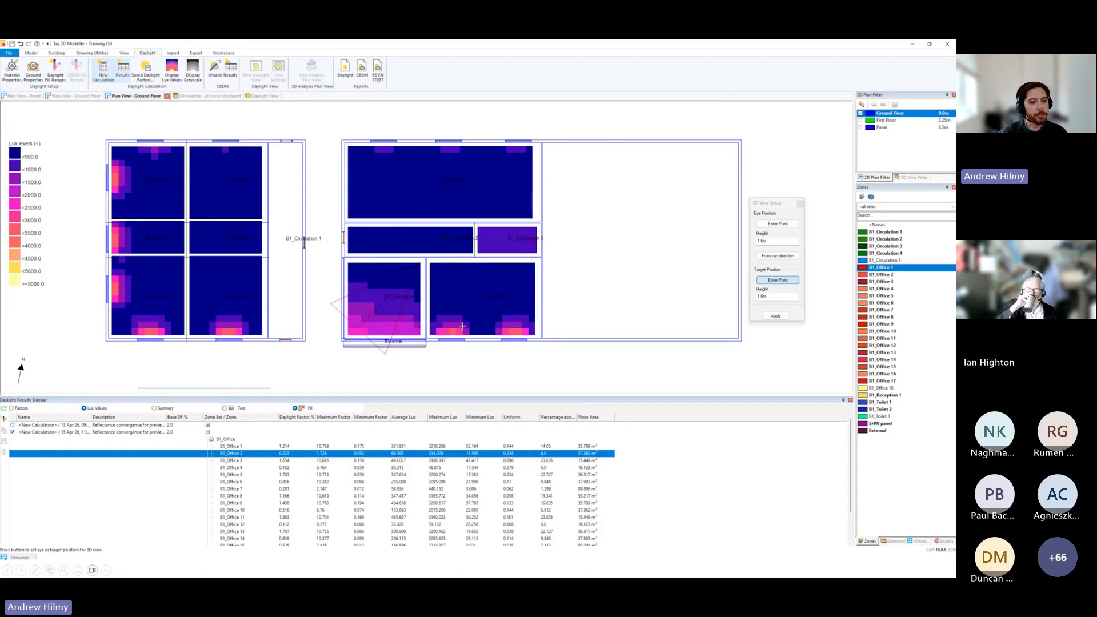
pyautogui.click(92, 433)
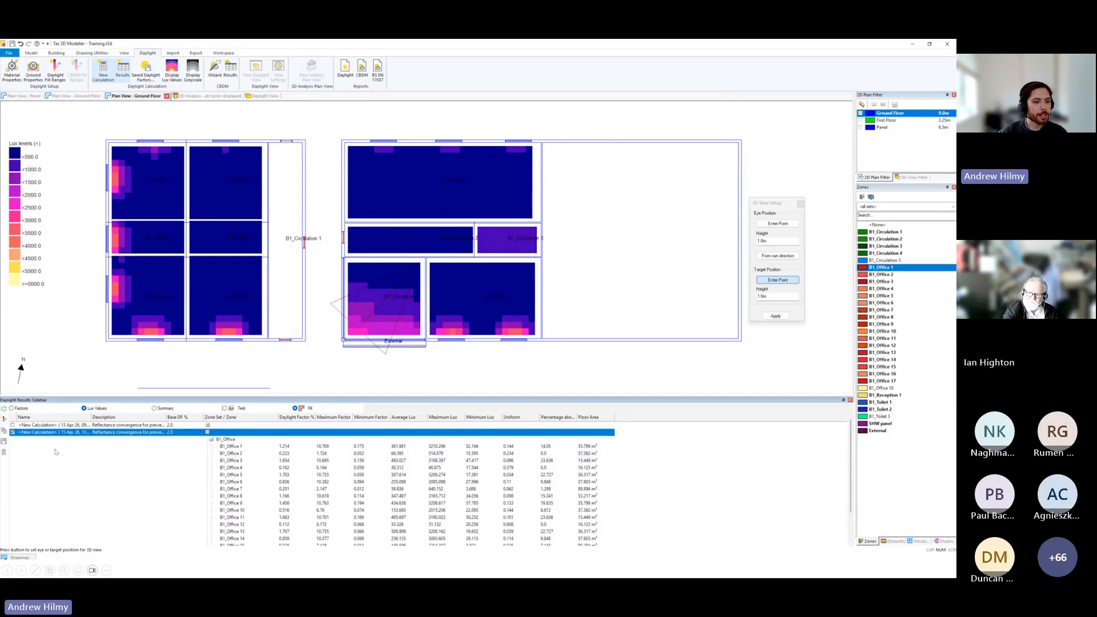
pyautogui.click(5, 443)
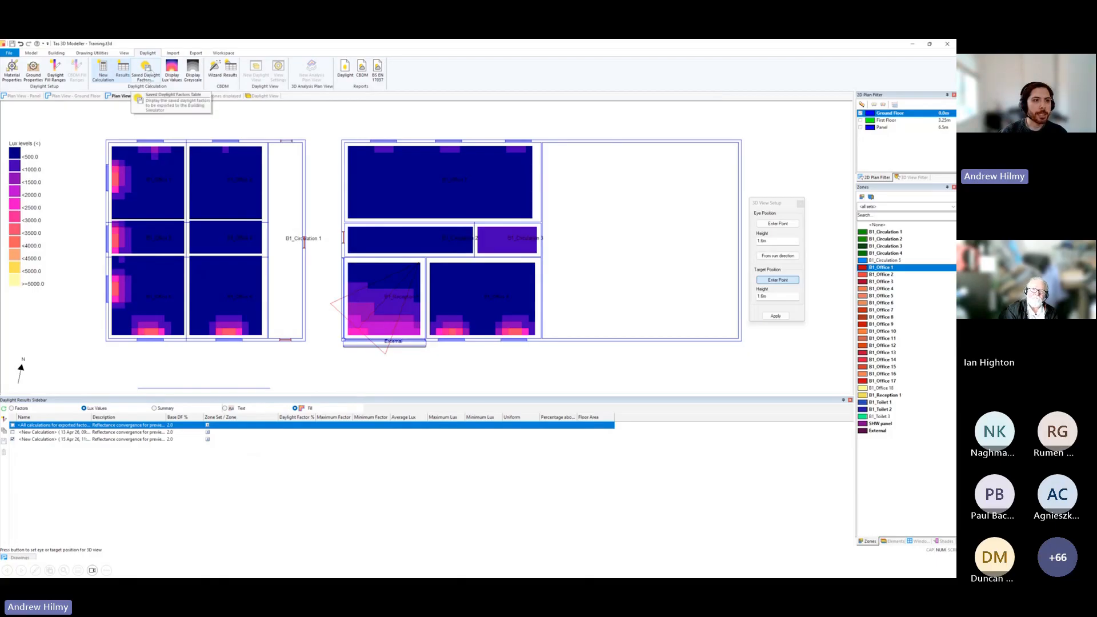
# Open the saved daylight factors table, expand the B1_Office group to review its zones' factors, and accept the table.
pyautogui.click(149, 80)
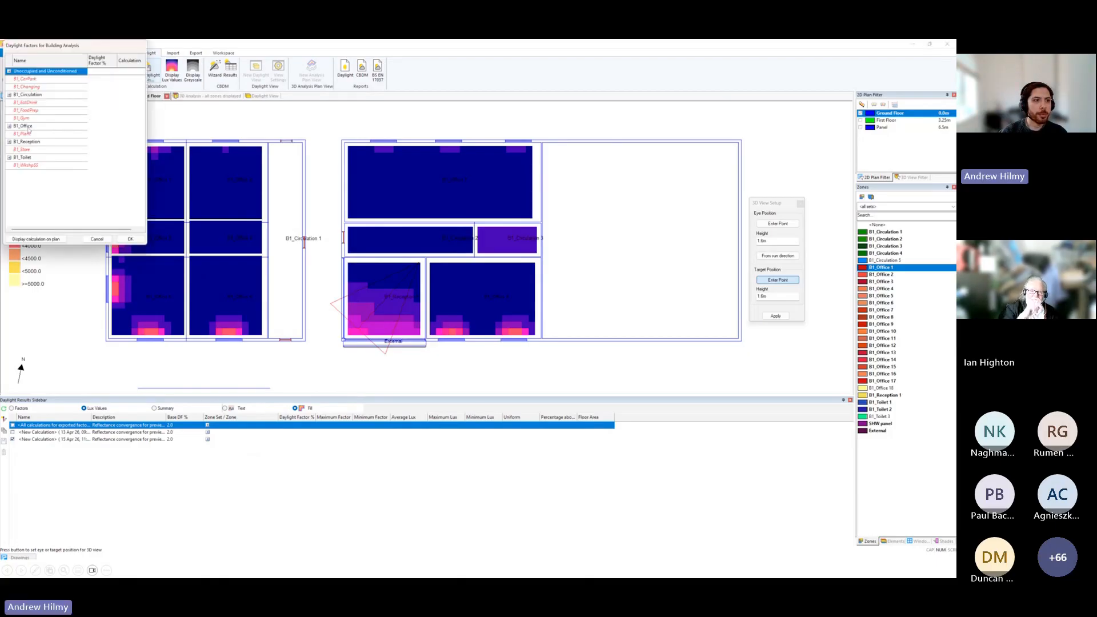
pyautogui.click(9, 126)
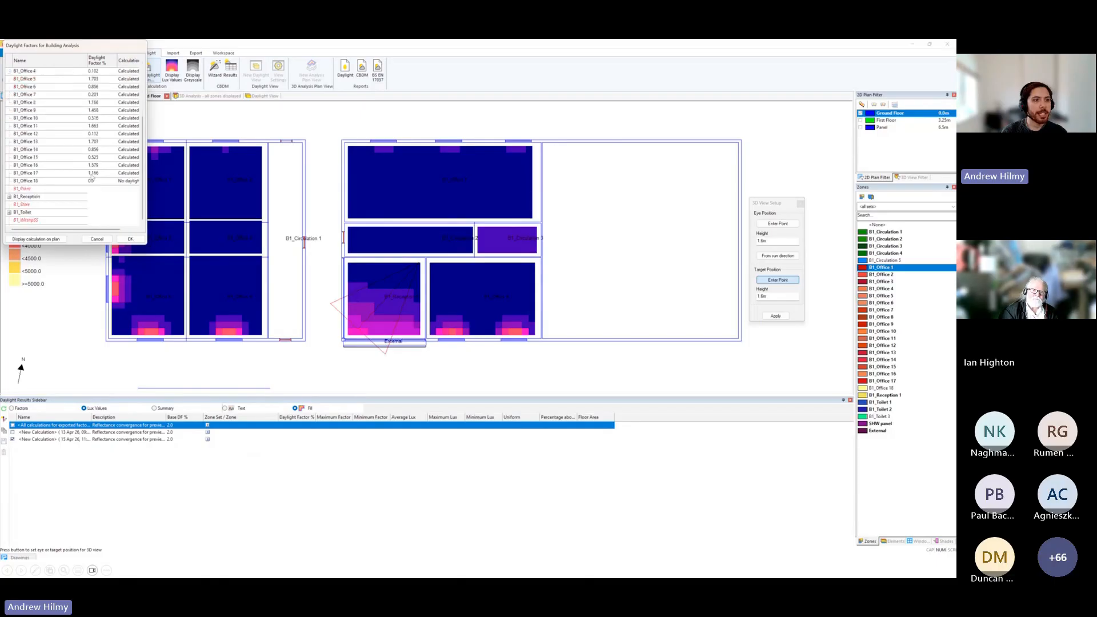
pyautogui.scroll(2, 97, 192)
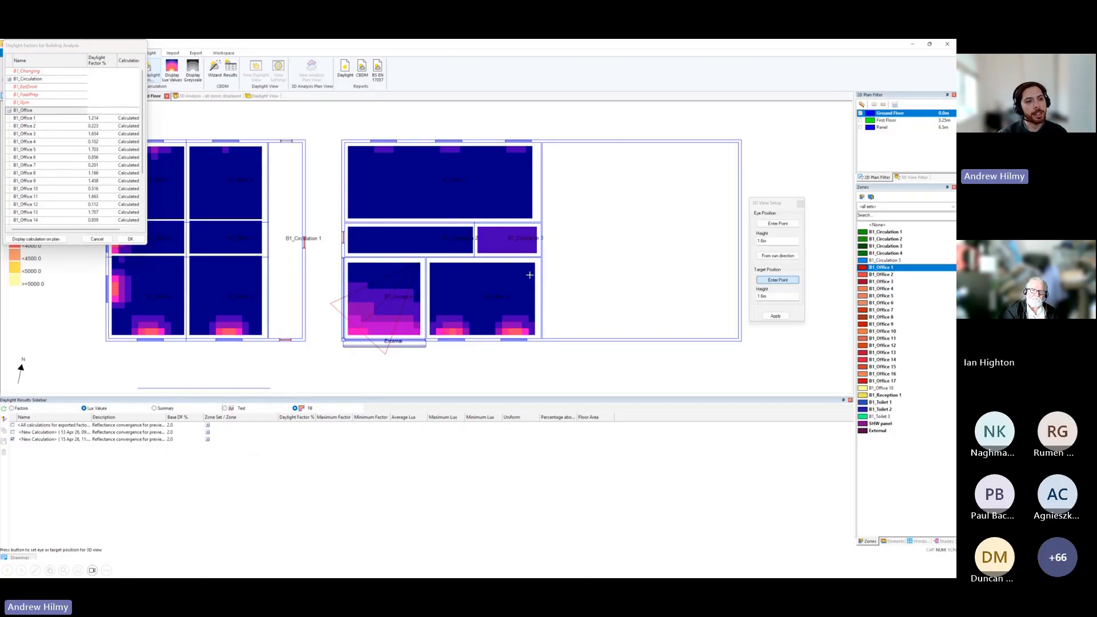
pyautogui.click(142, 240)
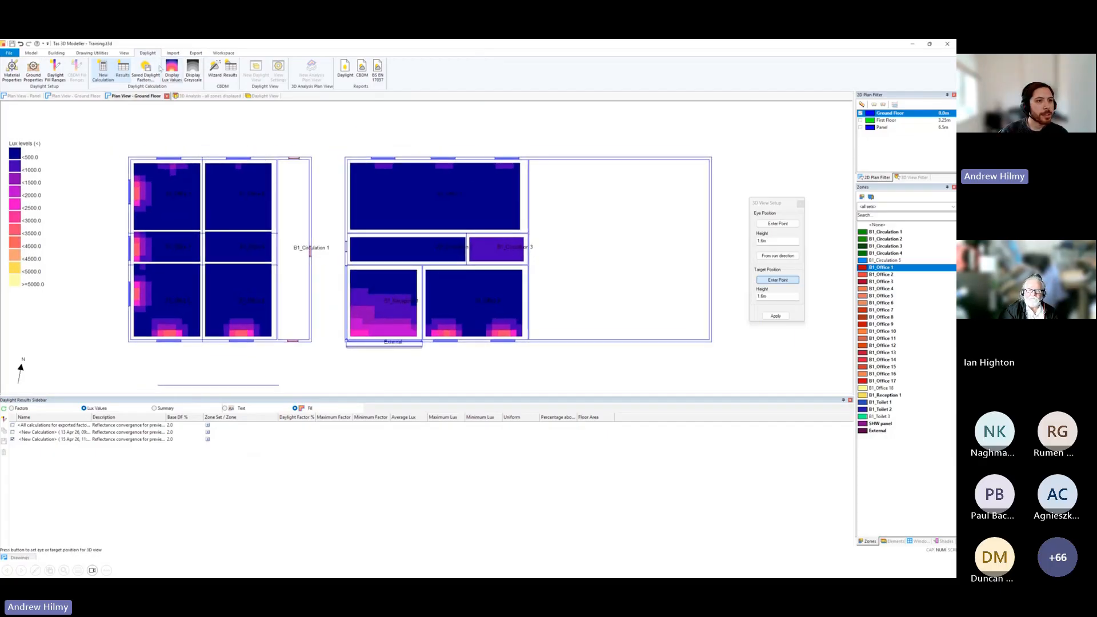
# Try to create a daylight report from the calculated results.
pyautogui.click(345, 79)
pyautogui.click(501, 321)
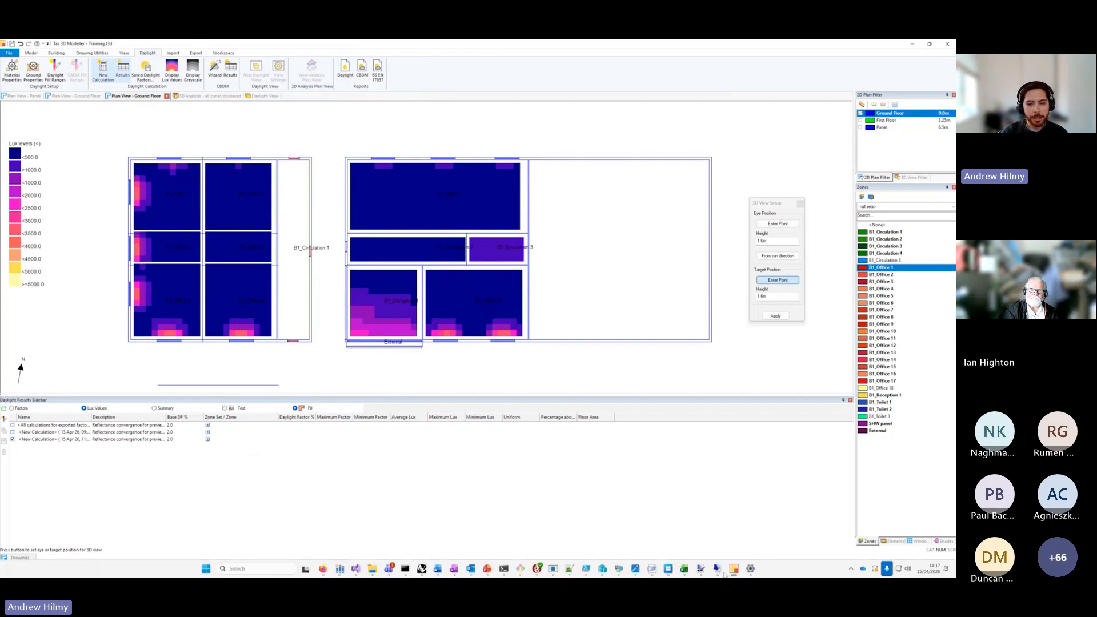
# Switch to the Windows 11 remote session and launch a new Tas 3D Modeller from the Applications folder in Tas Manager.
pyautogui.click(717, 570)
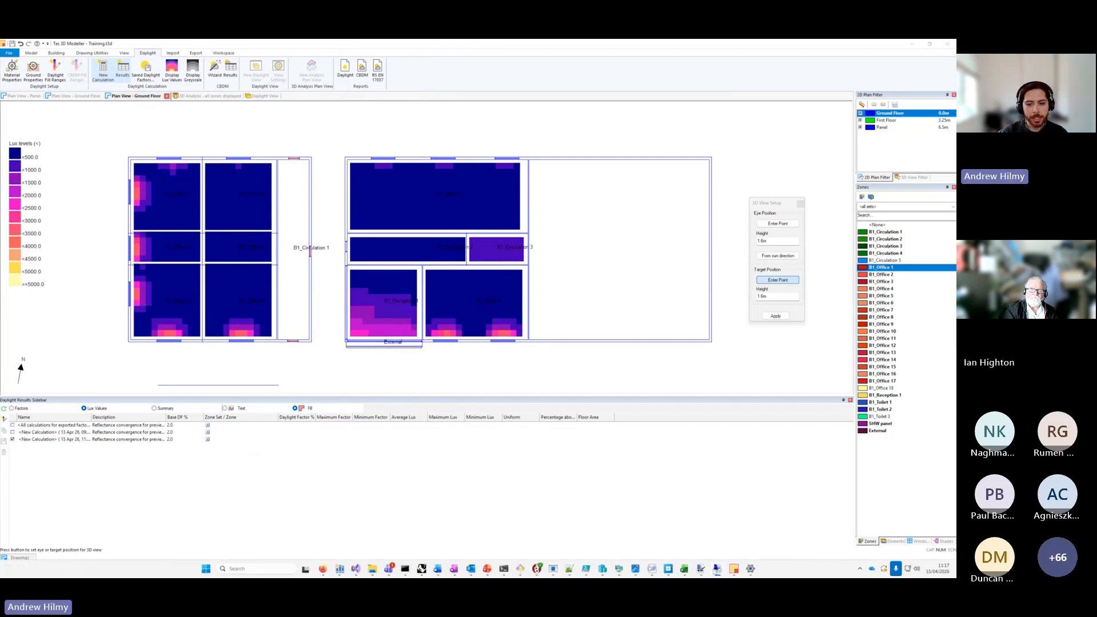
pyautogui.click(619, 569)
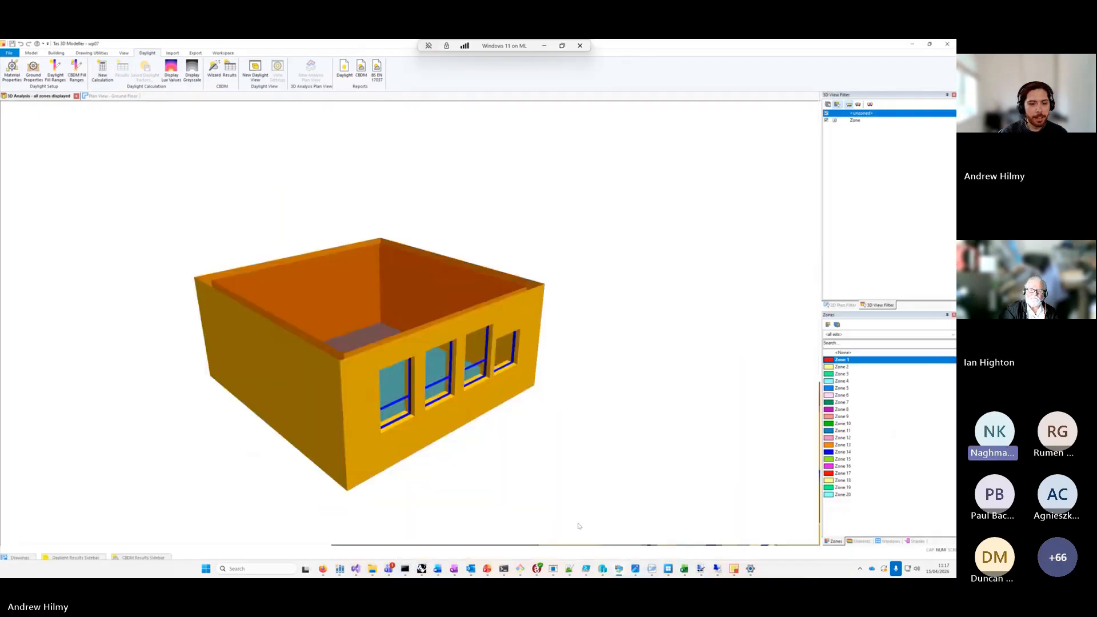
pyautogui.click(534, 569)
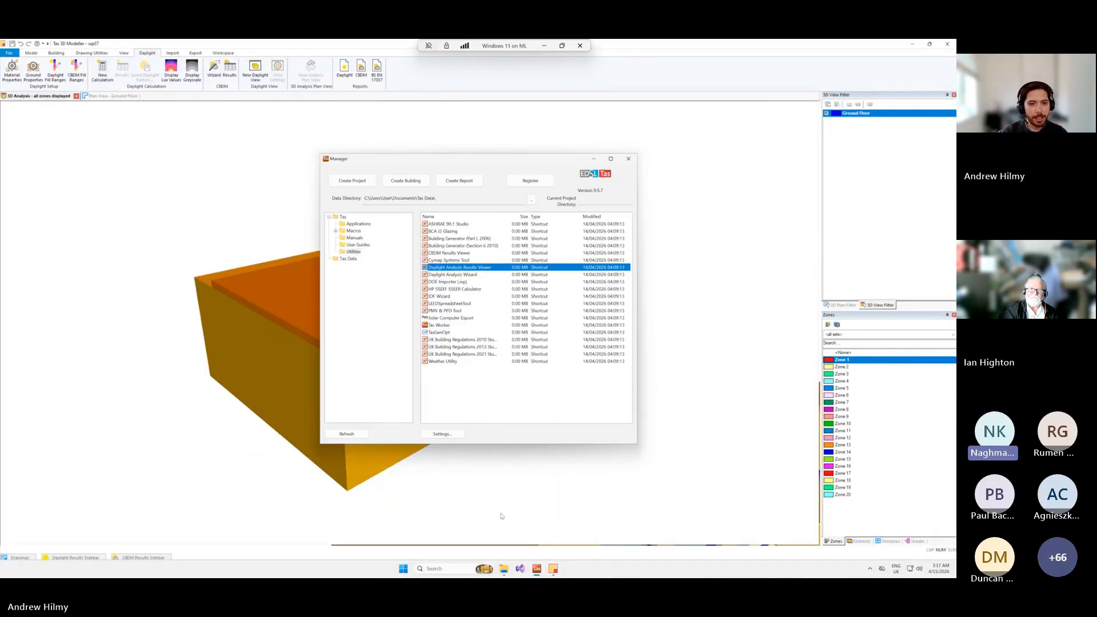
pyautogui.click(352, 224)
pyautogui.doubleClick(439, 226)
pyautogui.click(520, 319)
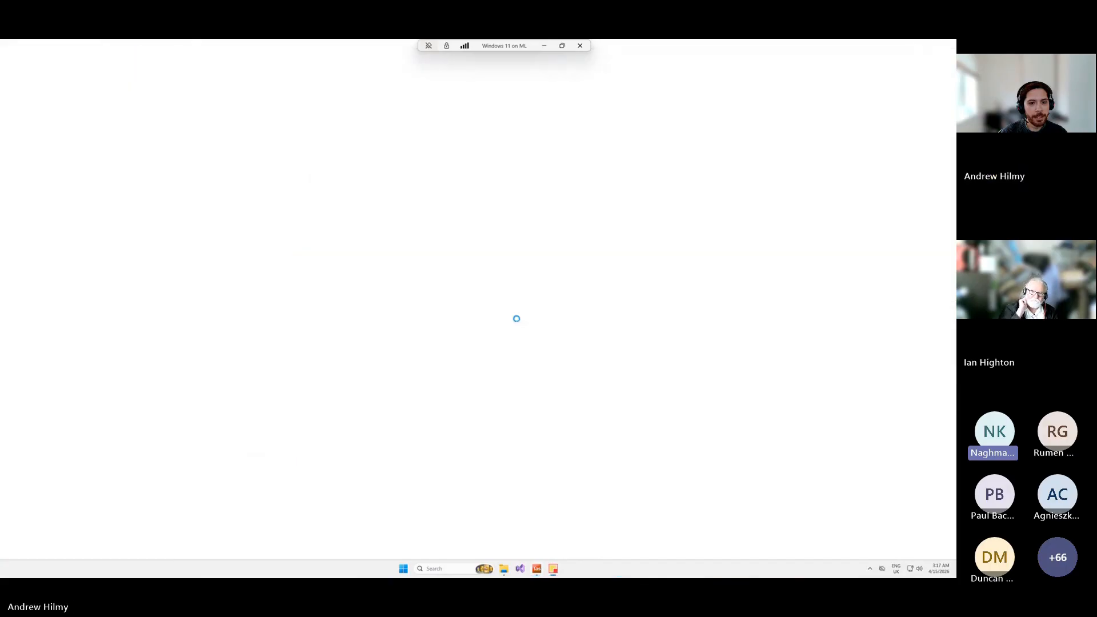
# Open the Training model from the recent documents.
pyautogui.click(10, 53)
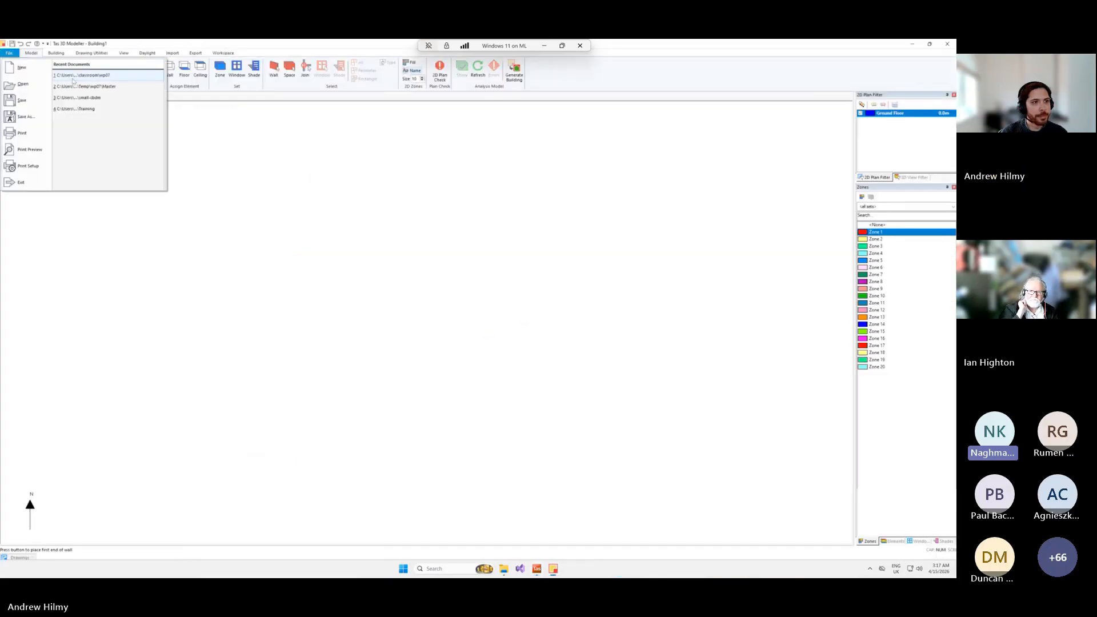
pyautogui.click(80, 109)
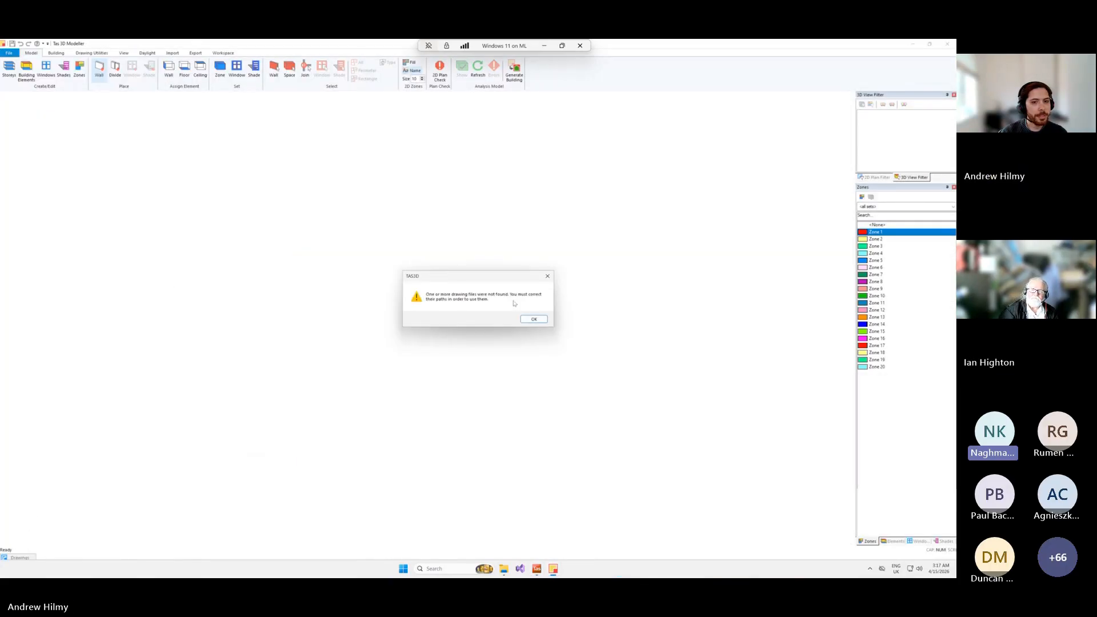
pyautogui.click(534, 317)
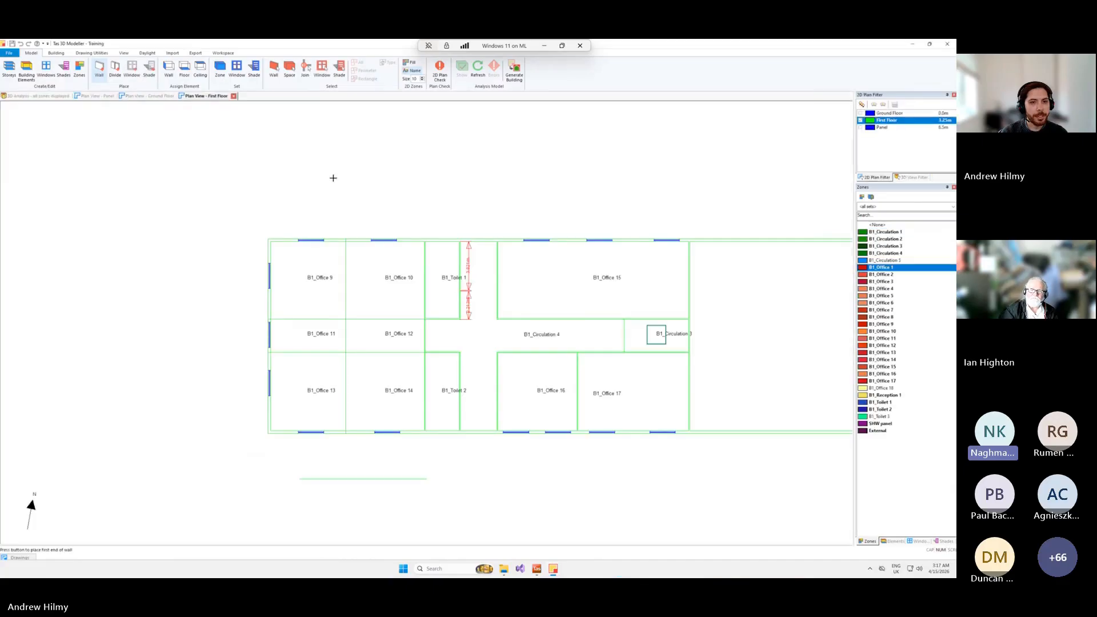
# Examine the First Floor plan, covering the offices, toilets, circulation zones and window positions.
pyautogui.scroll(-1, 392, 204)
pyautogui.moveTo(393, 204); pyautogui.dragTo(213, 171, button='middle')
pyautogui.scroll(1, 215, 197)
pyautogui.scroll(1, 218, 182)
pyautogui.scroll(-2, 217, 181)
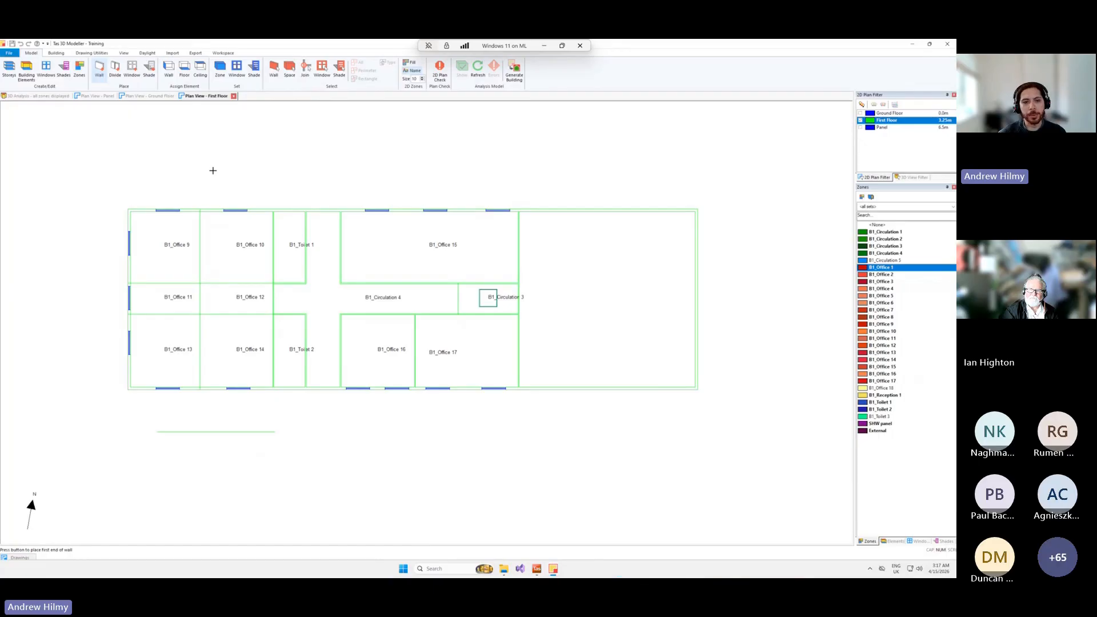
pyautogui.moveTo(163, 220); pyautogui.dragTo(189, 250, button='middle')
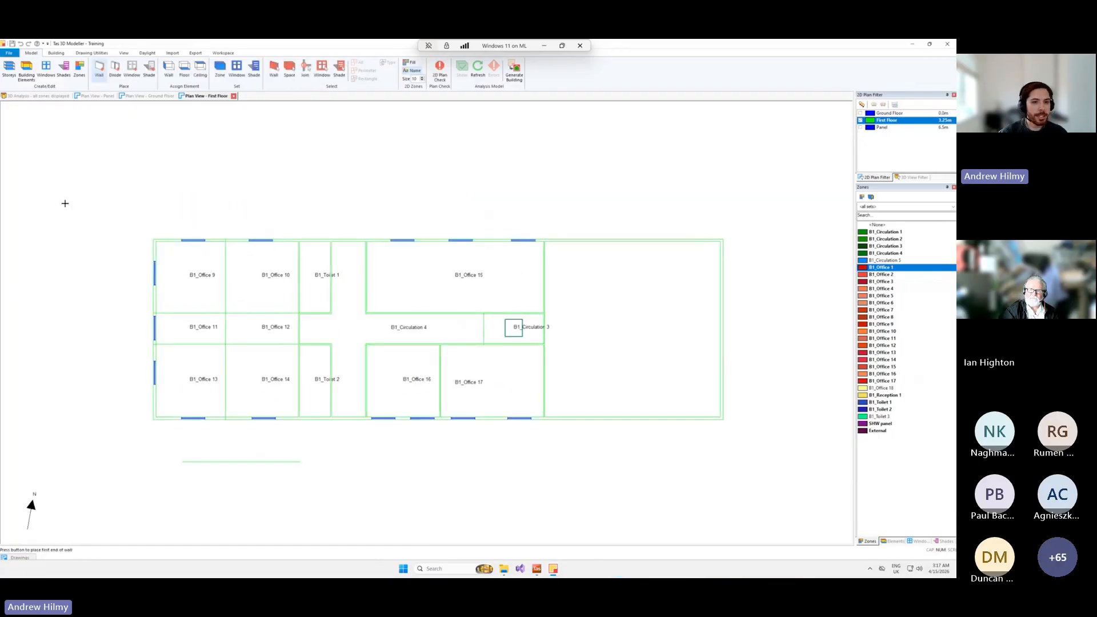
pyautogui.scroll(3, 245, 321)
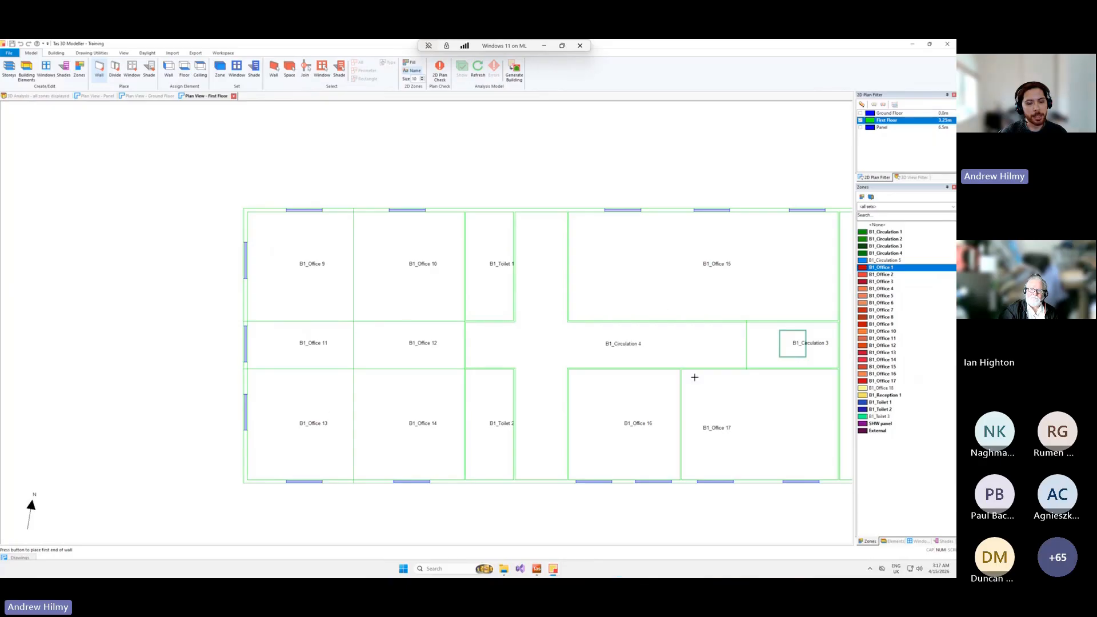
pyautogui.moveTo(522, 307); pyautogui.dragTo(384, 276, button='middle')
pyautogui.scroll(-1, 400, 280)
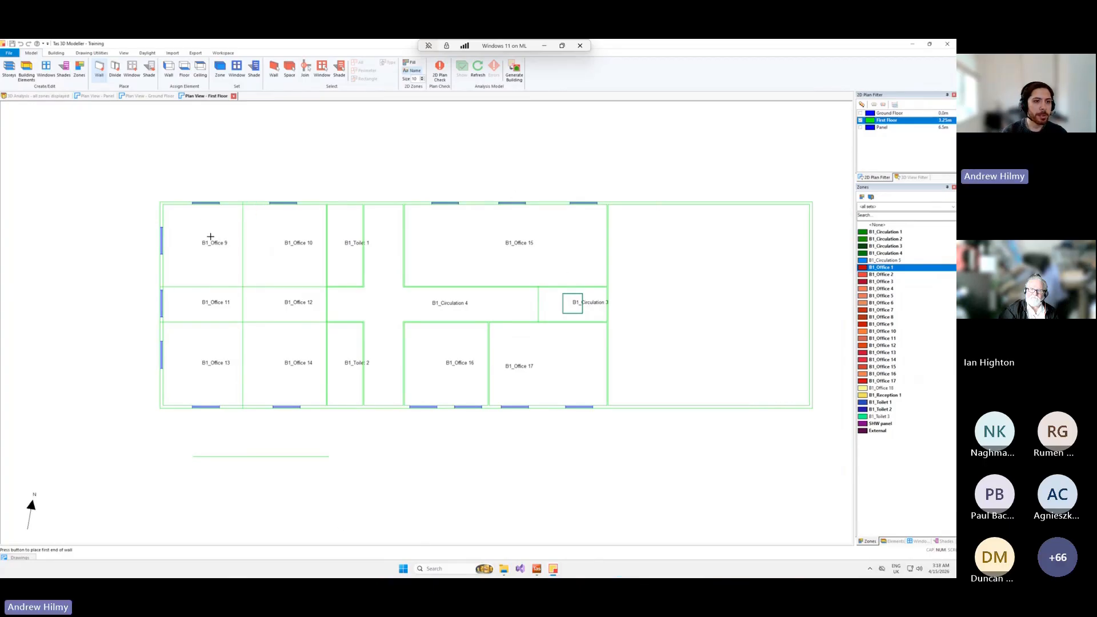
pyautogui.moveTo(208, 249); pyautogui.dragTo(259, 299, button='middle')
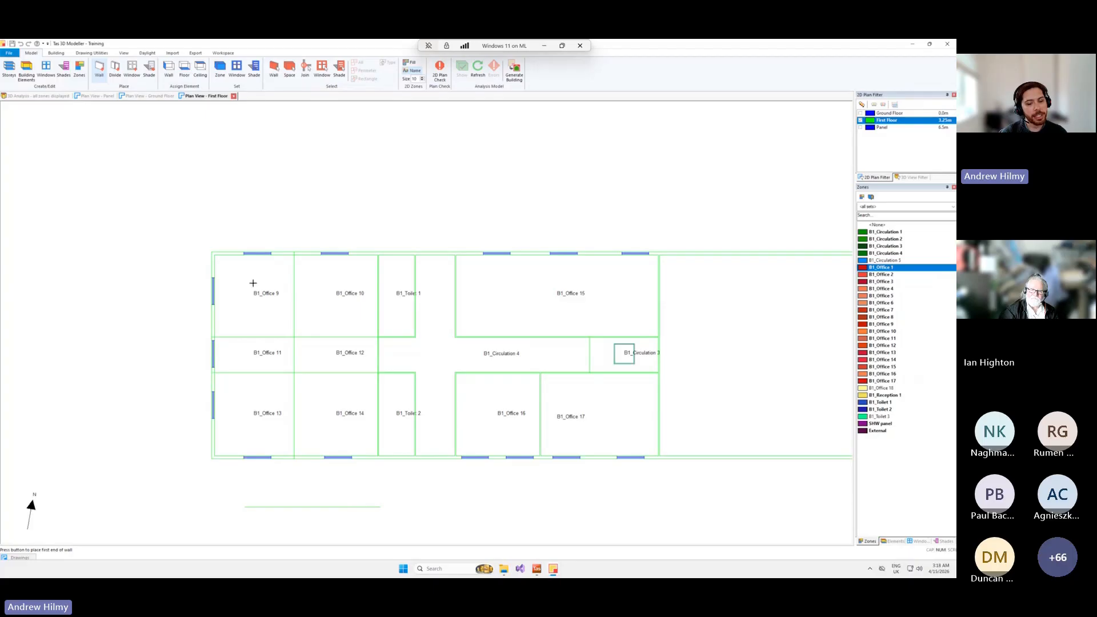
pyautogui.scroll(2, 266, 303)
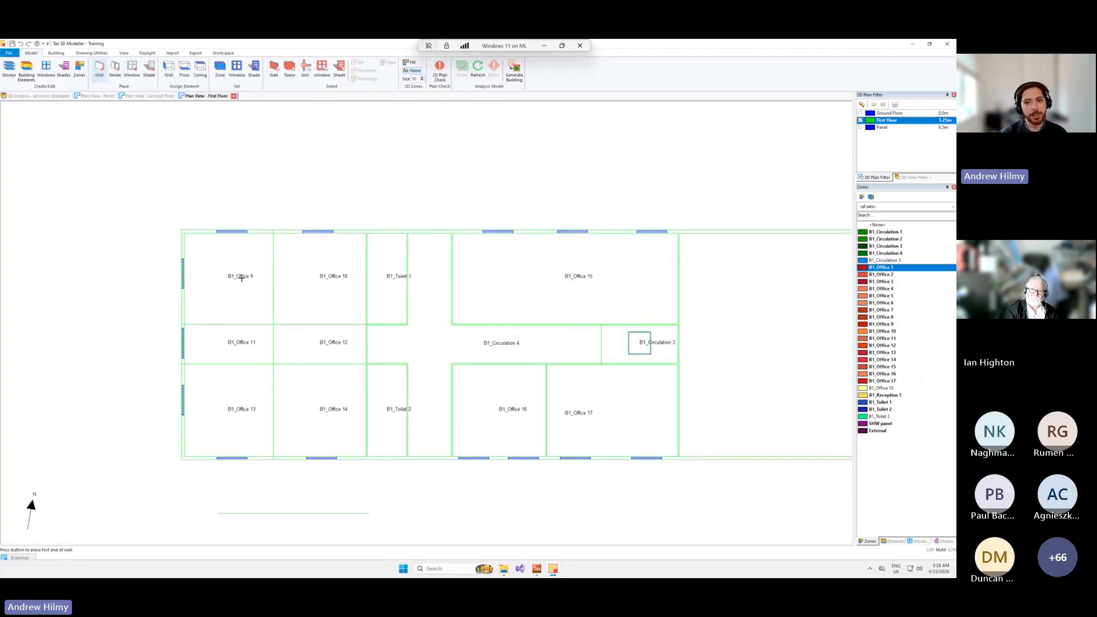
pyautogui.scroll(-2, 250, 287)
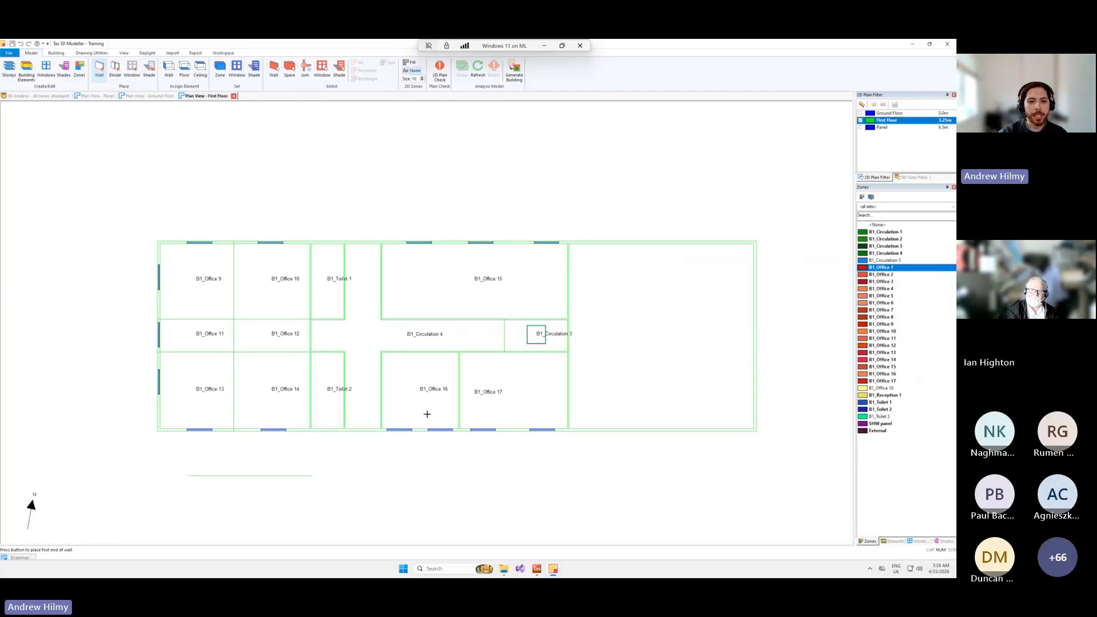
pyautogui.moveTo(353, 360); pyautogui.dragTo(319, 372, button='middle')
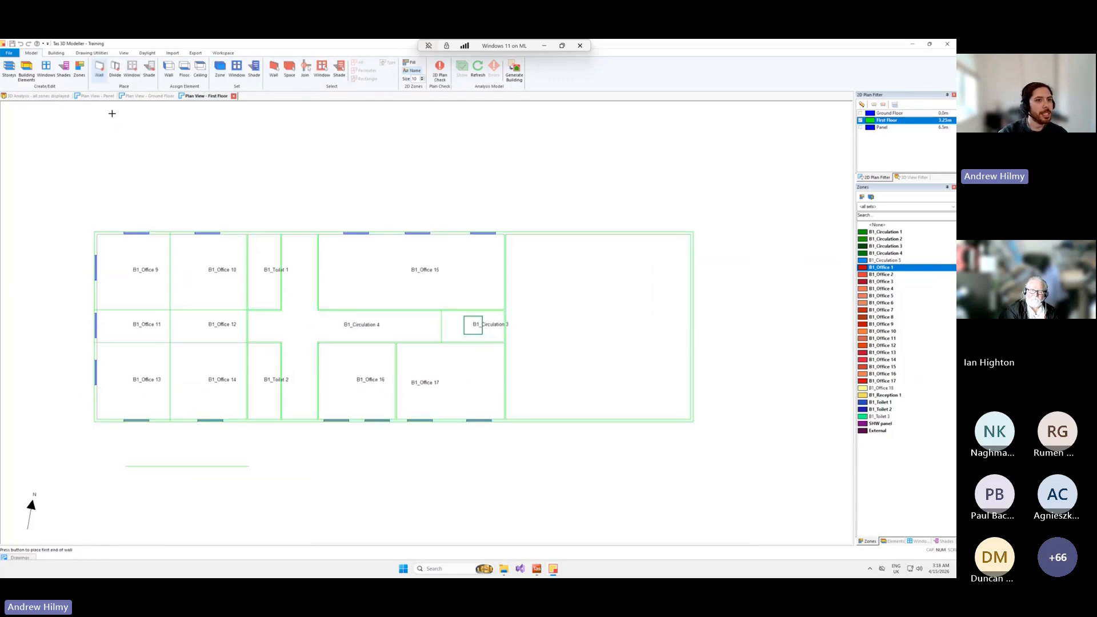
# Show the Ground Floor plan and generate a display-only Daylight Factor Ranges report for the office zones, grouped by band/margin.
pyautogui.click(87, 97)
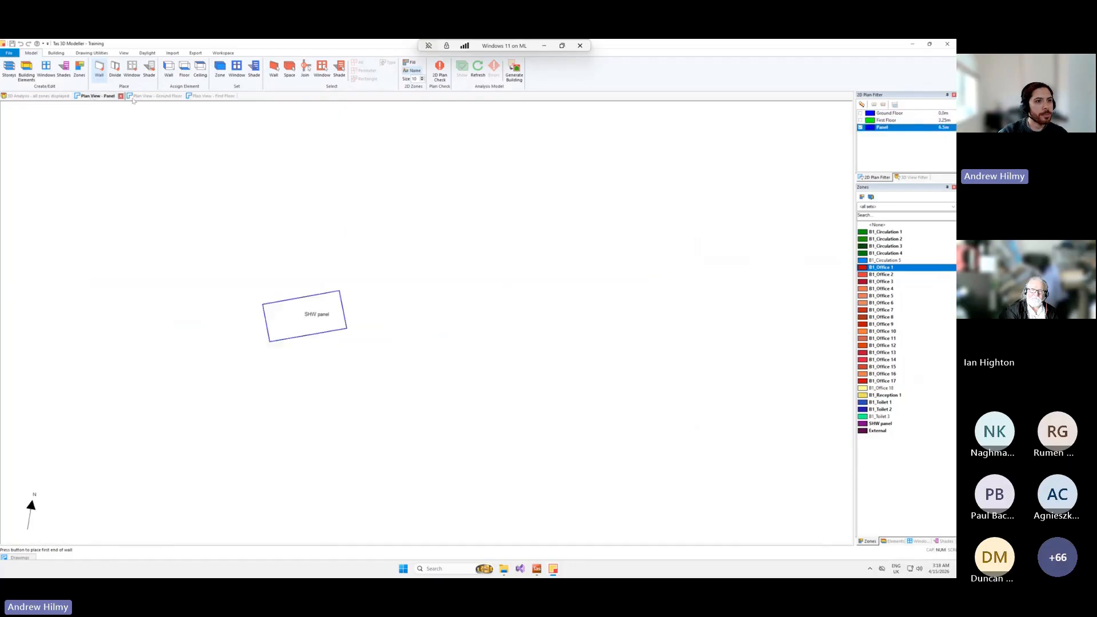
pyautogui.click(153, 97)
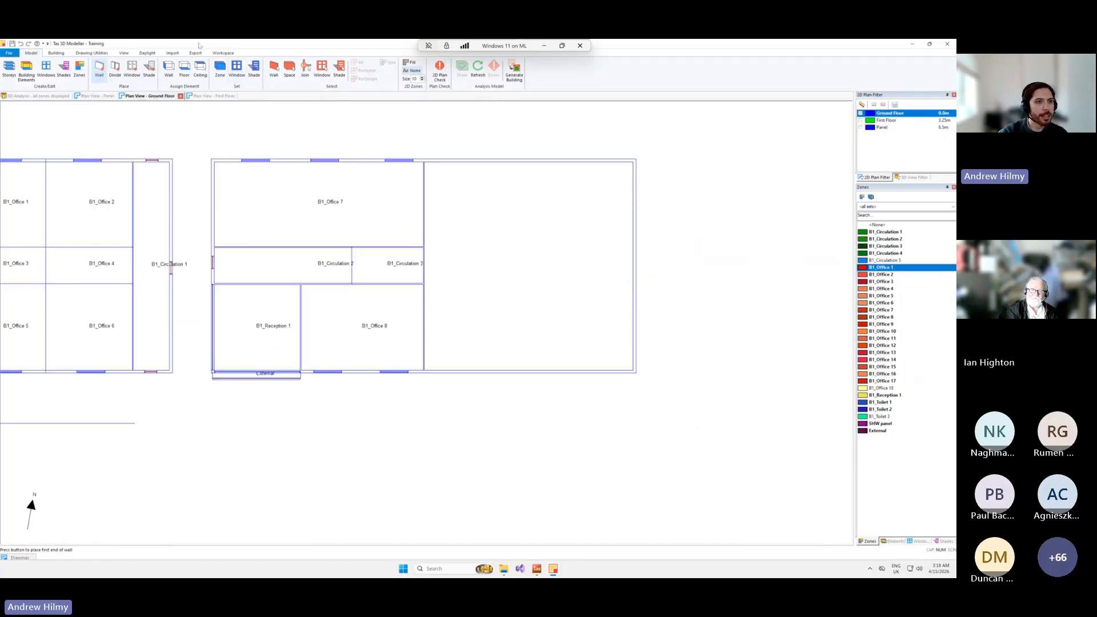
pyautogui.click(148, 52)
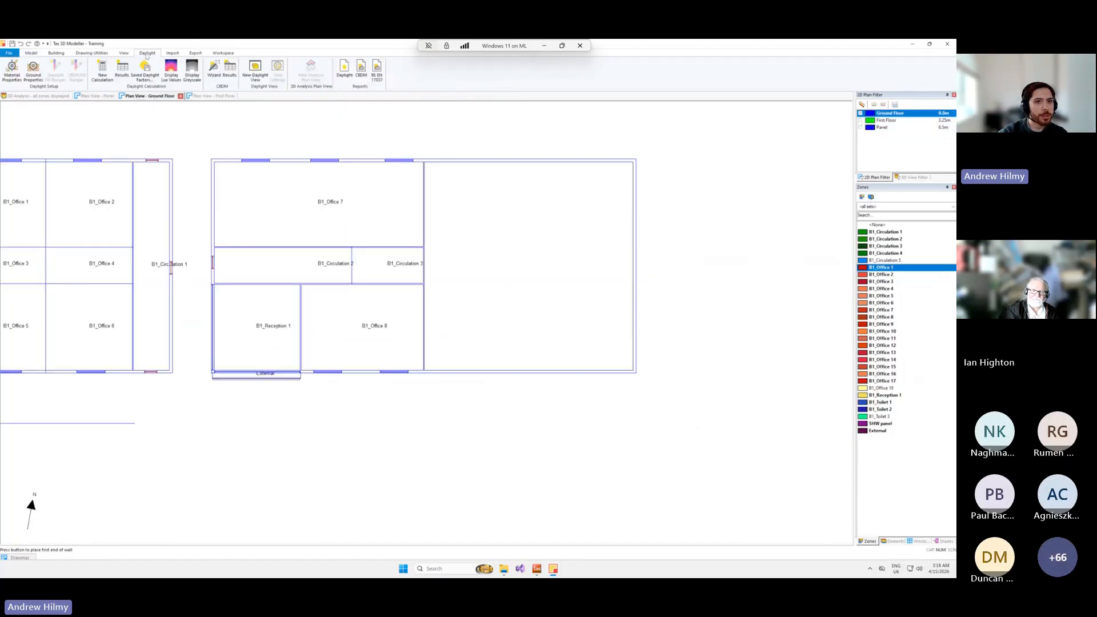
pyautogui.click(344, 76)
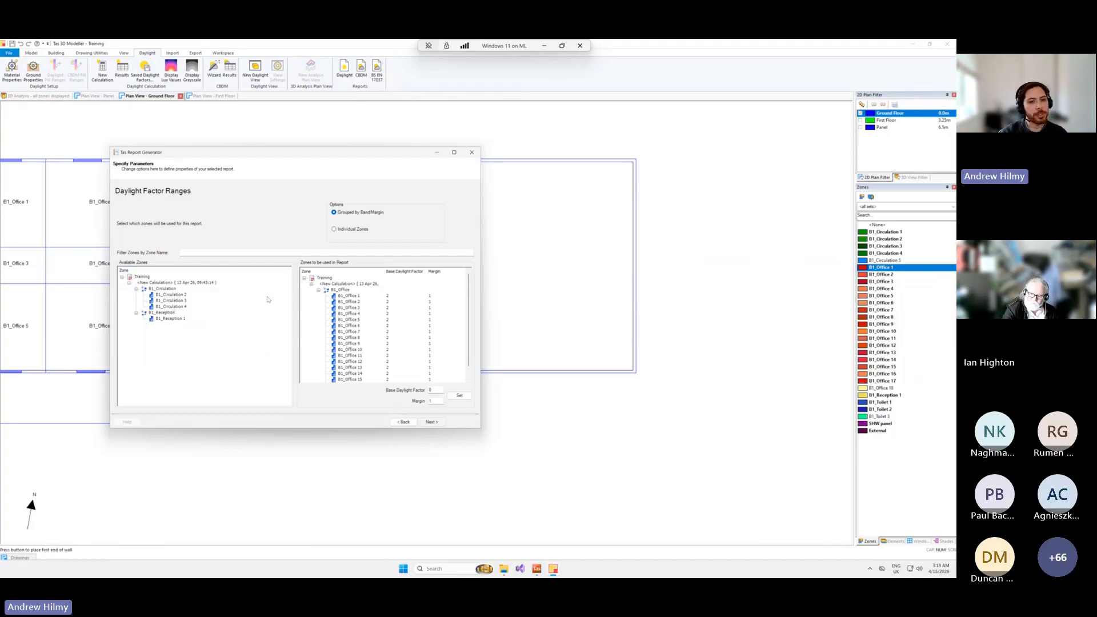
pyautogui.scroll(-1, 465, 324)
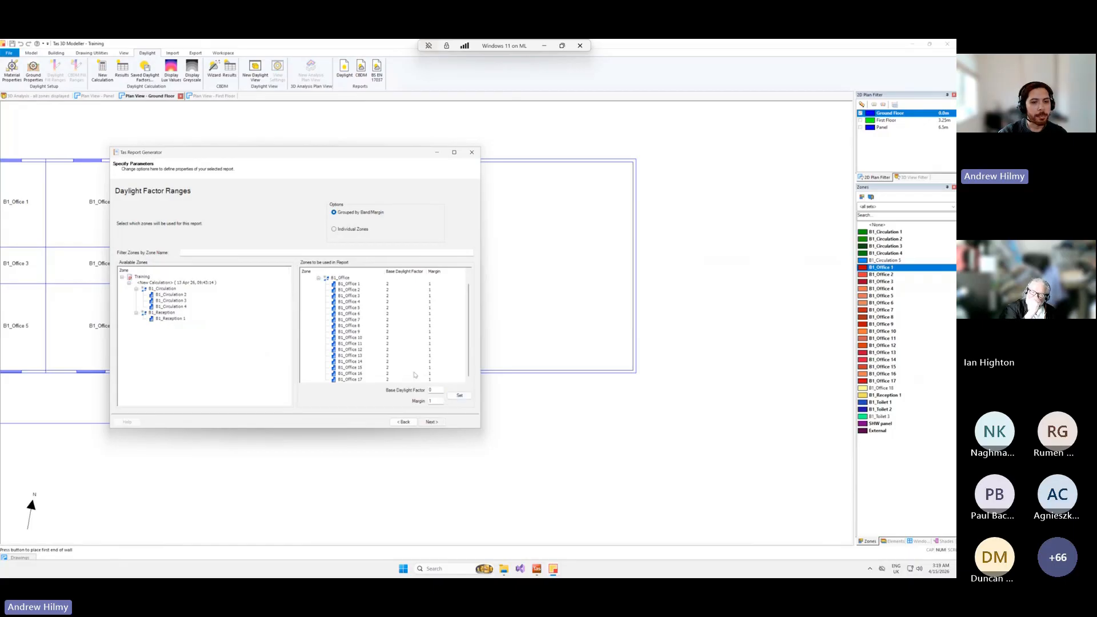
pyautogui.click(431, 422)
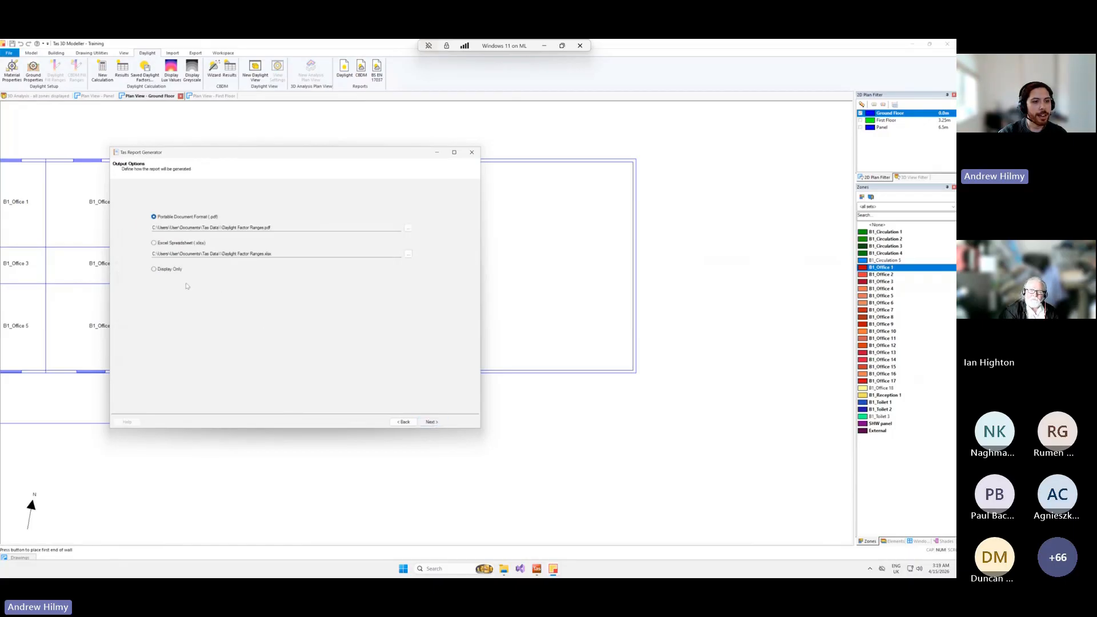
pyautogui.click(432, 422)
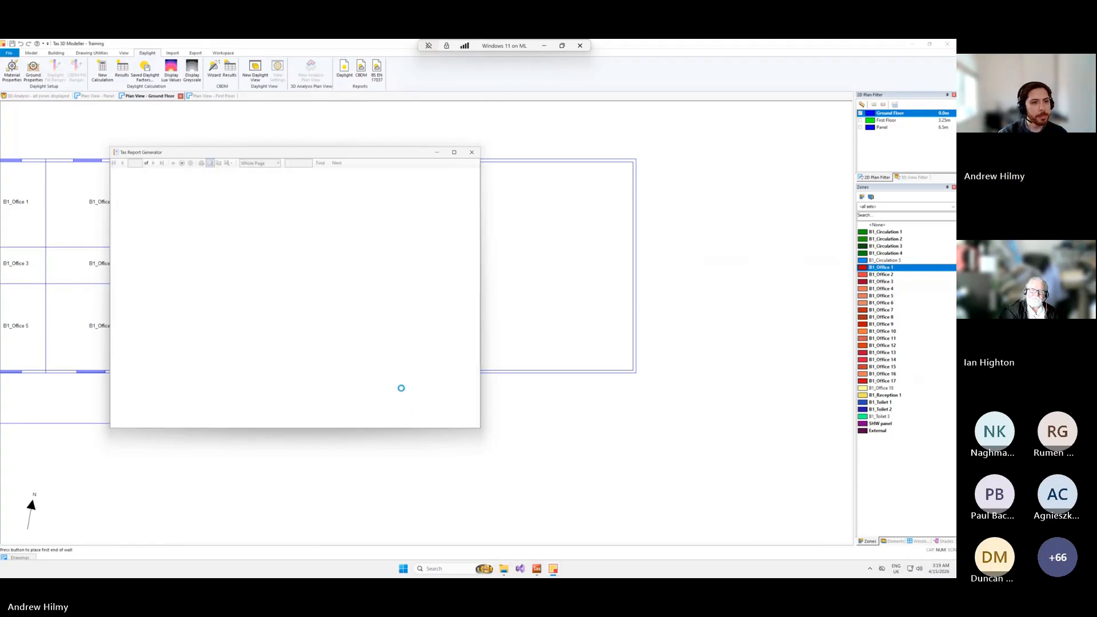
pyautogui.click(471, 152)
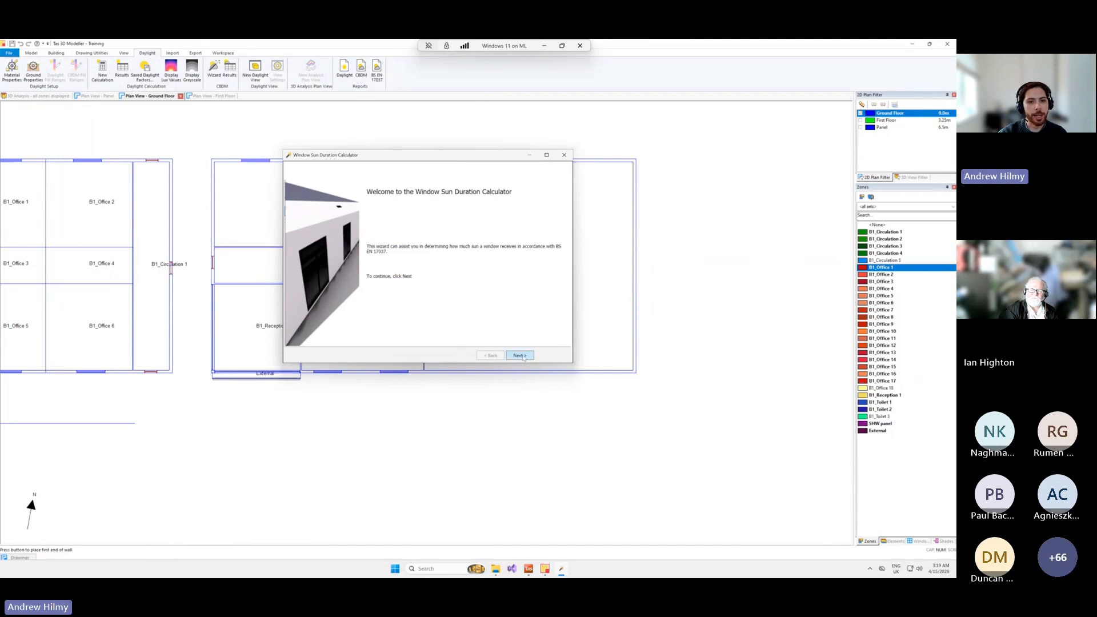
# Load the London weather year from the CIBSE 2016 TRY file into the Window Sun Duration Calculator.
pyautogui.click(520, 355)
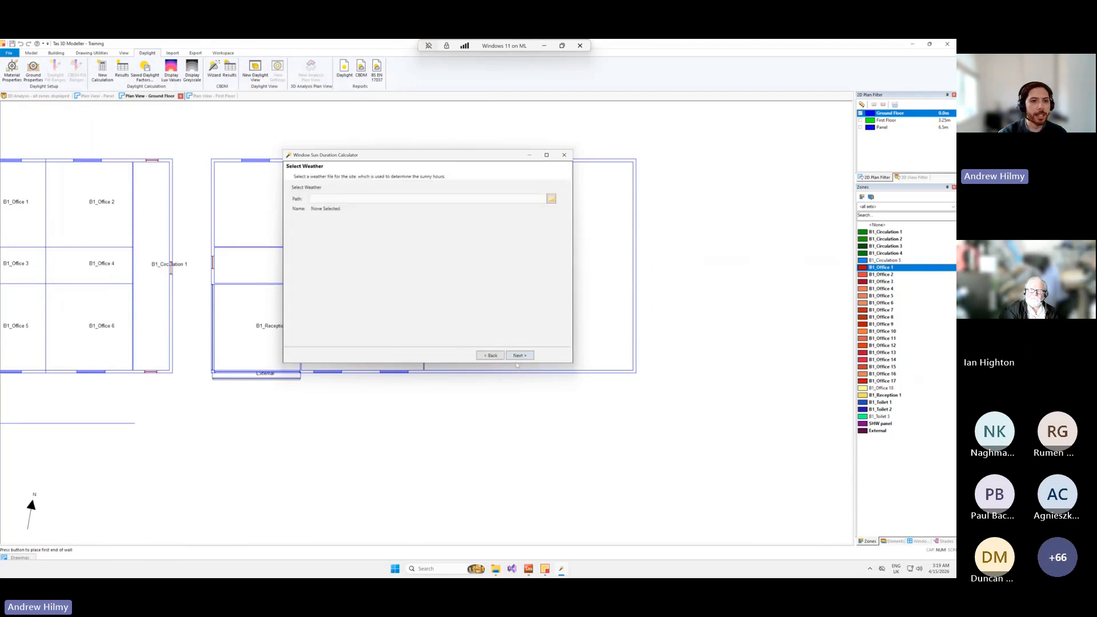
pyautogui.click(552, 199)
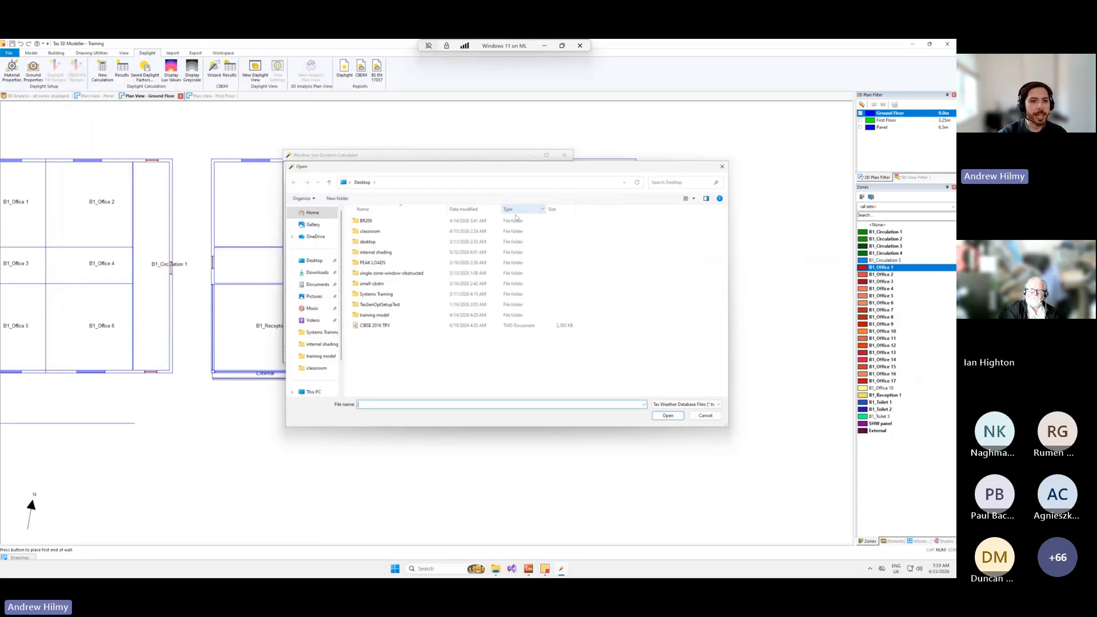
pyautogui.doubleClick(383, 330)
pyautogui.click(444, 269)
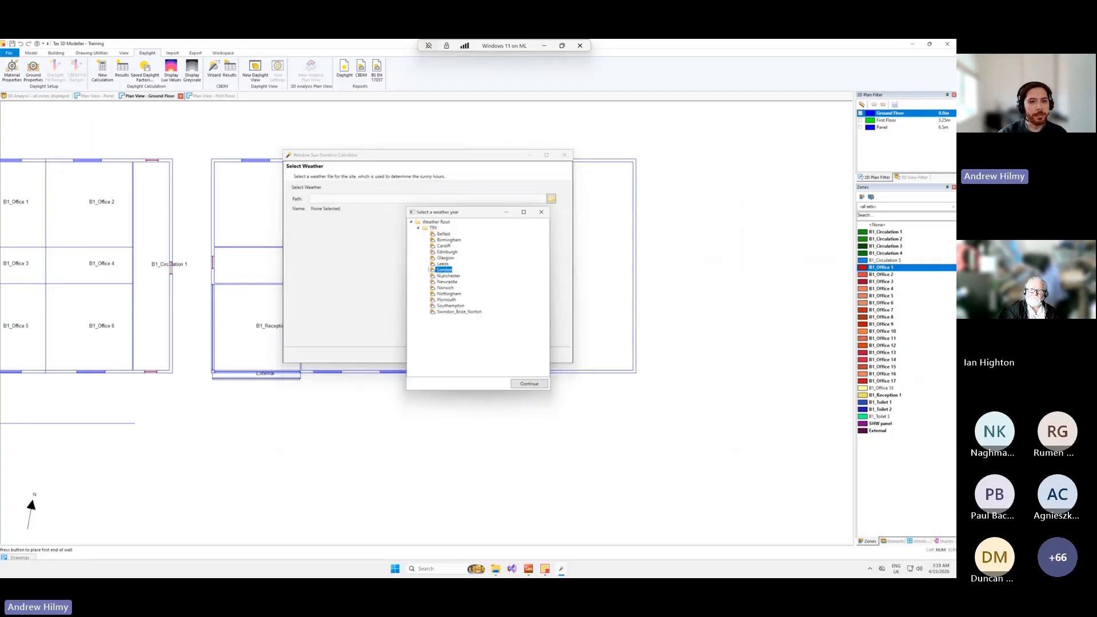
pyautogui.click(529, 383)
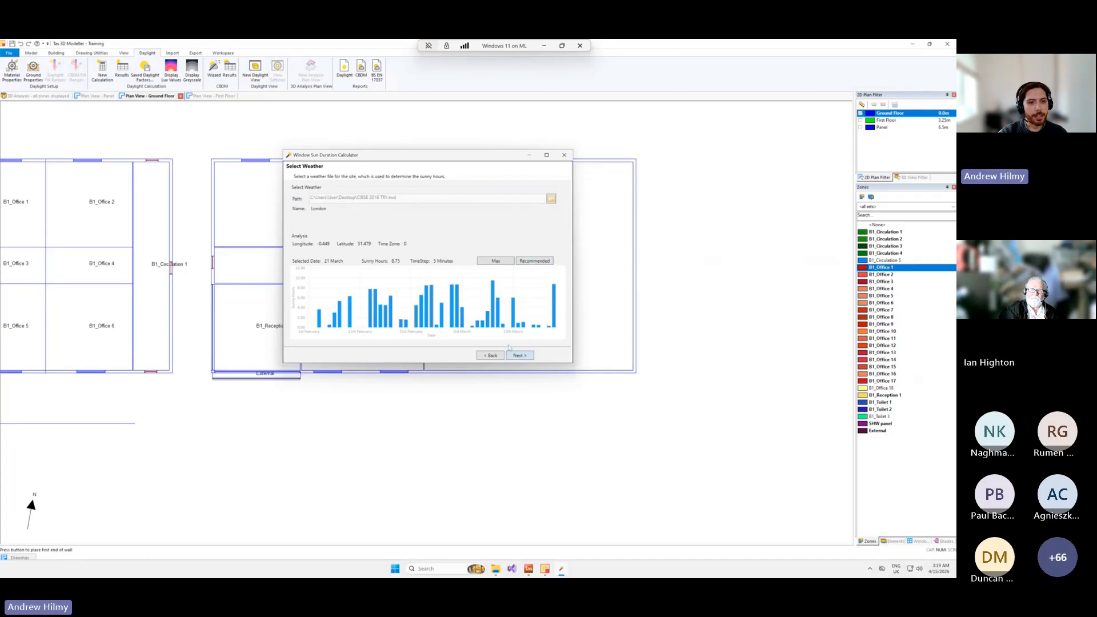
# Accept the London weather with 21 March as the analysis date and keep the B1_Office 1 windows included in the calculation.
pyautogui.click(519, 356)
pyautogui.rightClick(405, 194)
pyautogui.click(421, 204)
pyautogui.rightClick(418, 195)
pyautogui.click(436, 196)
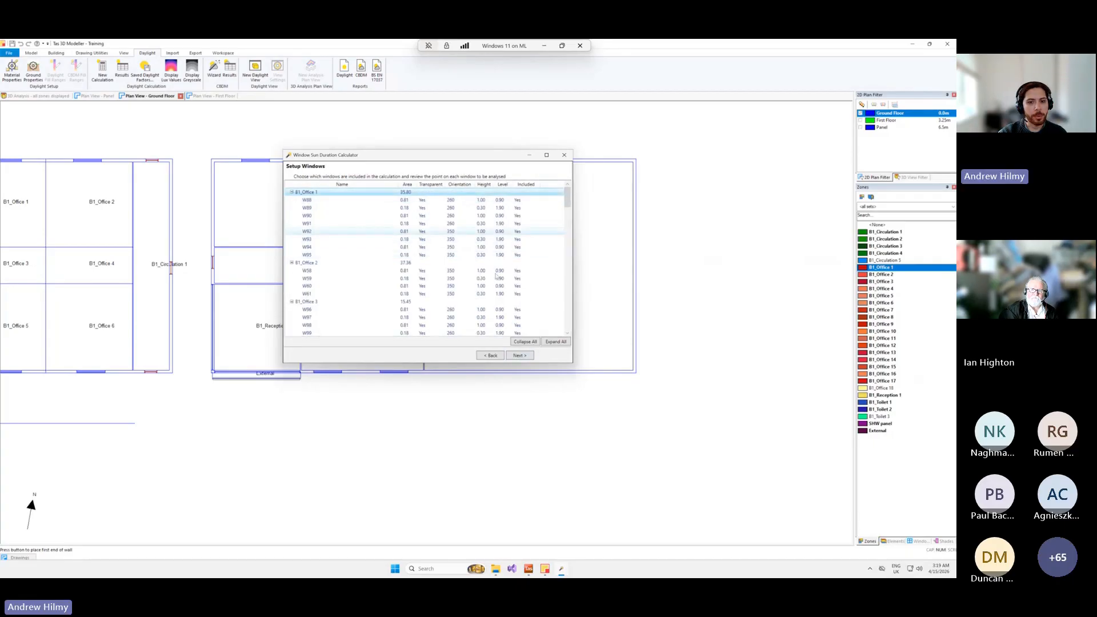
# Simulate the window daylight calculations and produce the Window Sun Duration Report with 1.5 target hours.
pyautogui.click(520, 356)
pyautogui.click(560, 343)
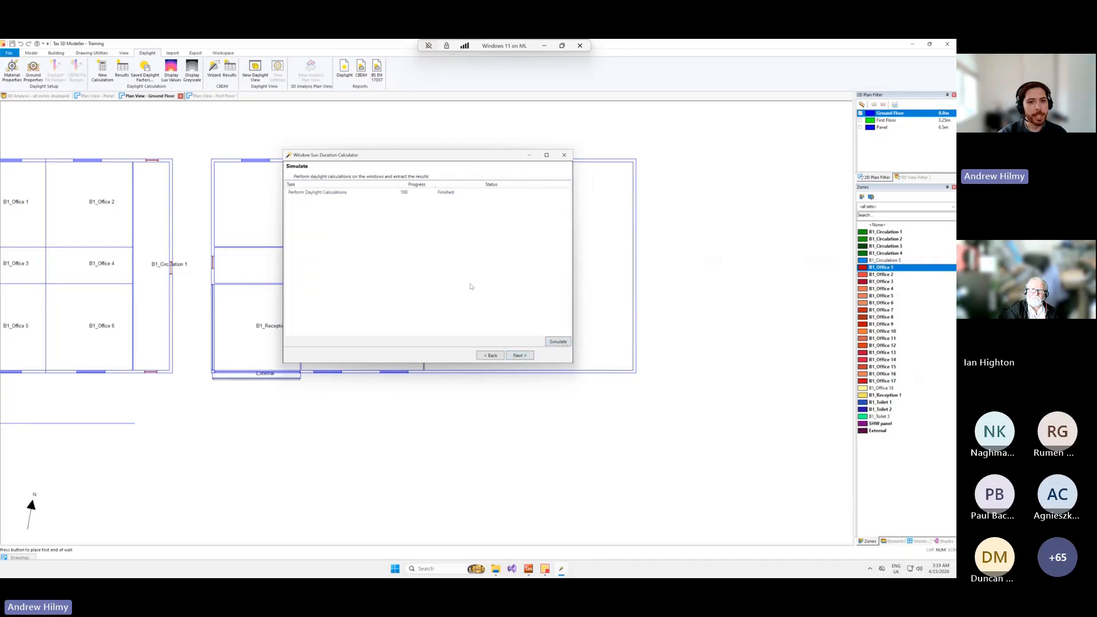
pyautogui.click(519, 355)
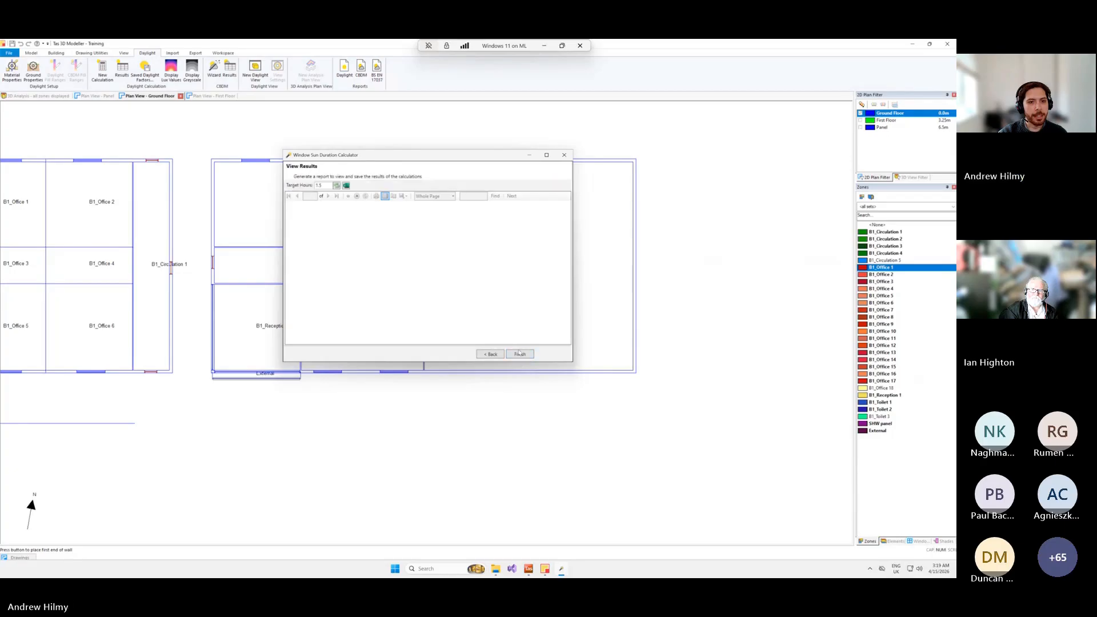
# Enlarge the Window Sun Duration Report, examine its zone results and save options, and close the calculator.
pyautogui.doubleClick(441, 157)
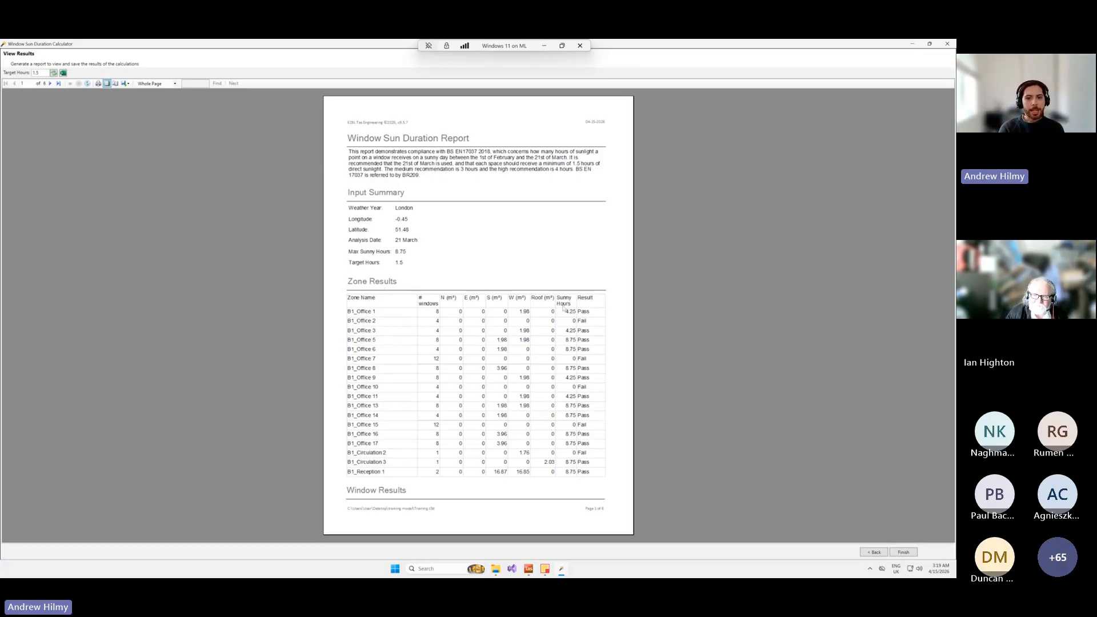
pyautogui.scroll(-2, 564, 413)
pyautogui.scroll(-1, 492, 366)
pyautogui.scroll(3, 572, 228)
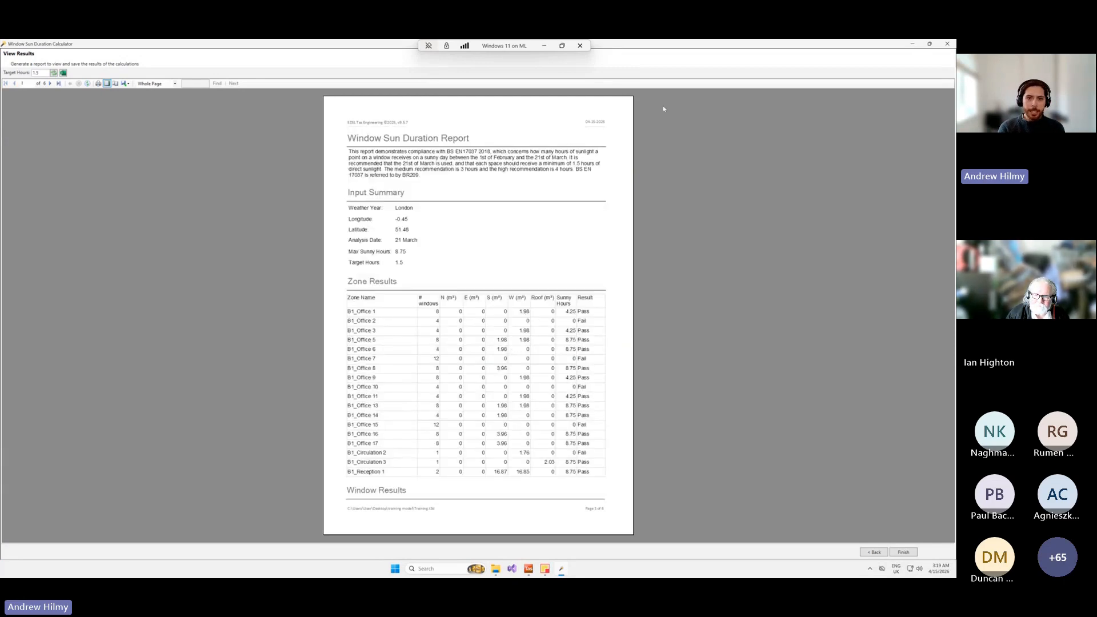
pyautogui.click(124, 84)
pyautogui.click(123, 87)
pyautogui.doubleClick(4, 43)
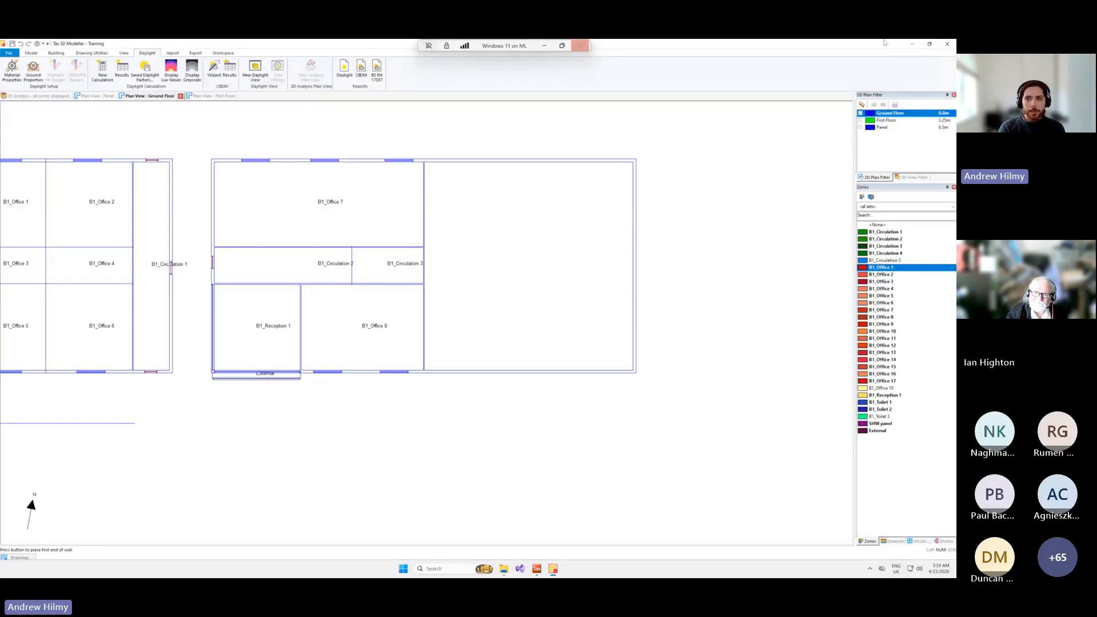
# Close the Training model and start a new report from Tas Manager, choosing Daylight Report as the report type.
pyautogui.click(948, 44)
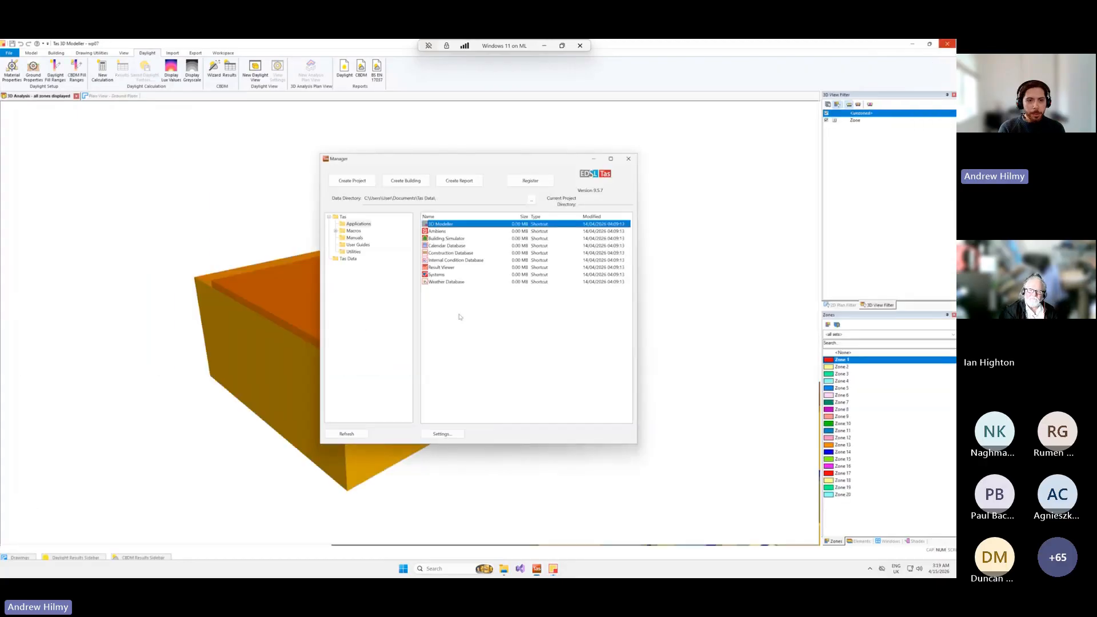
pyautogui.click(459, 181)
pyautogui.click(392, 388)
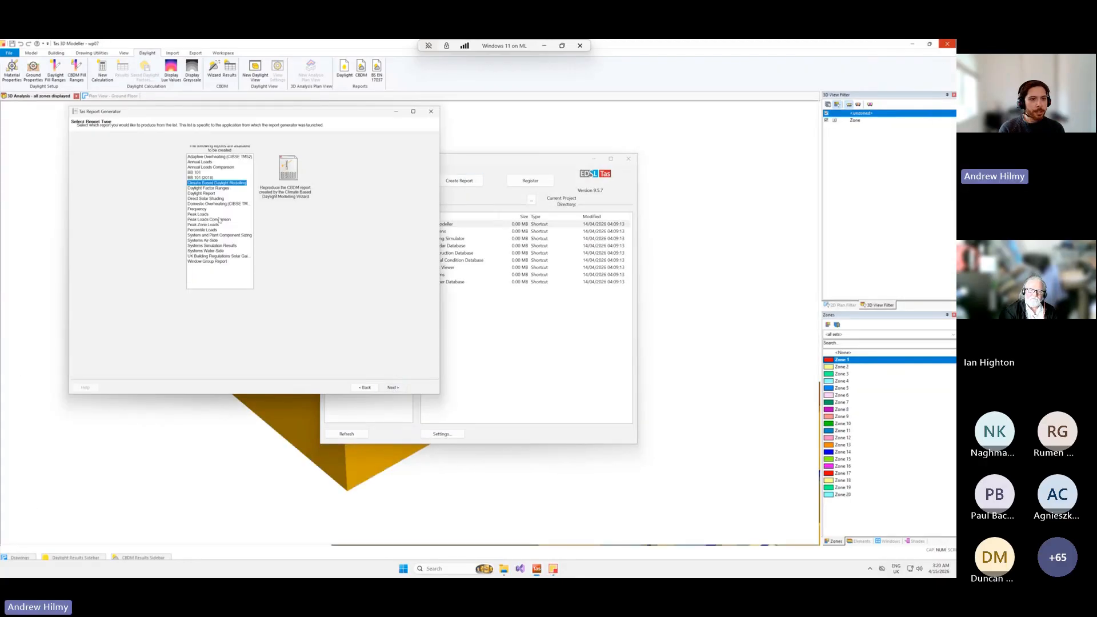
pyautogui.click(202, 194)
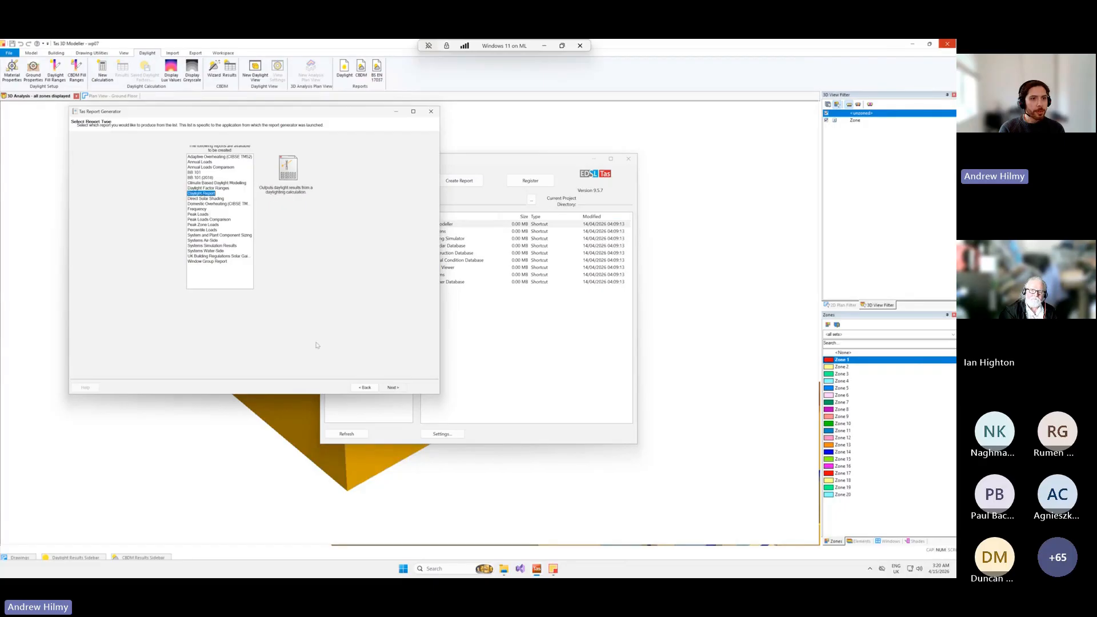
pyautogui.click(503, 569)
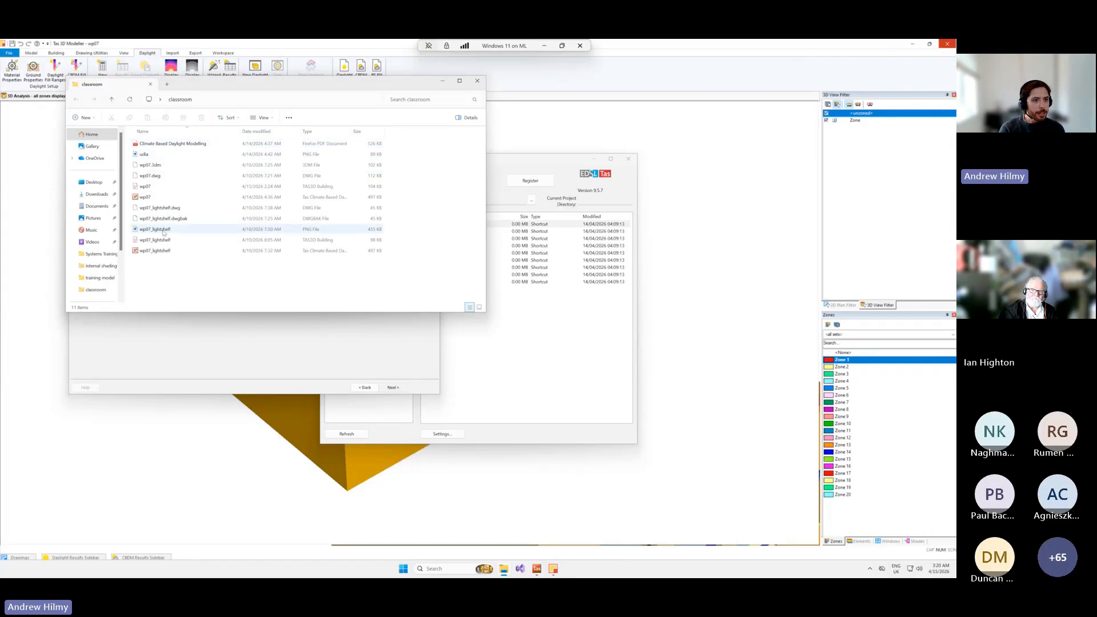
pyautogui.click(179, 331)
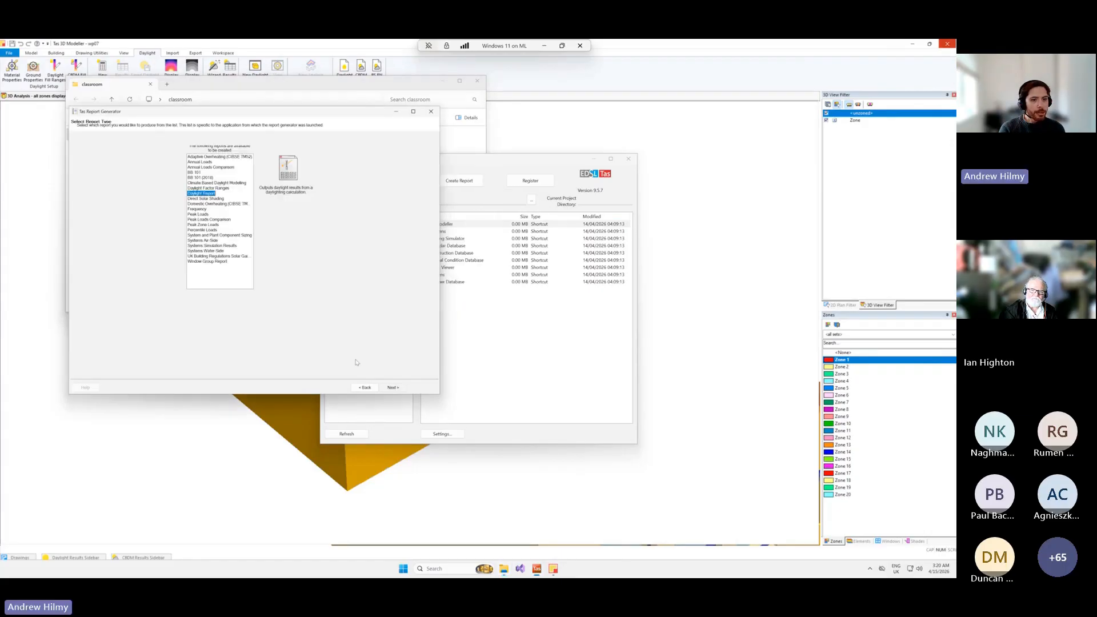
# Choose the Training model from the desktop's training model folder as the report's required 3D Modeller file.
pyautogui.click(393, 387)
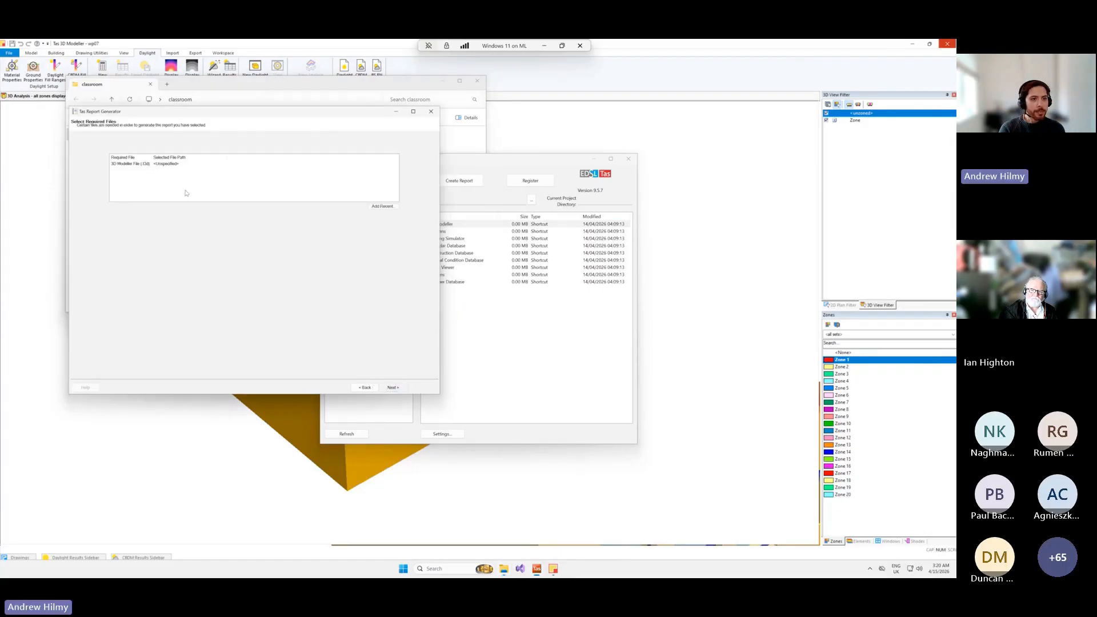
pyautogui.doubleClick(173, 165)
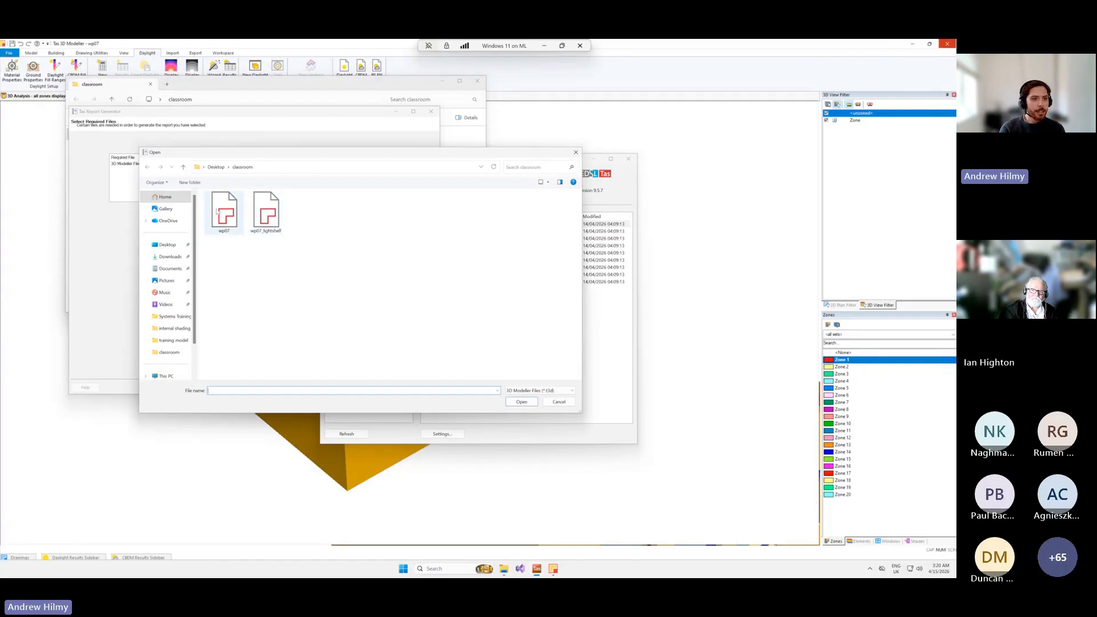
pyautogui.click(168, 245)
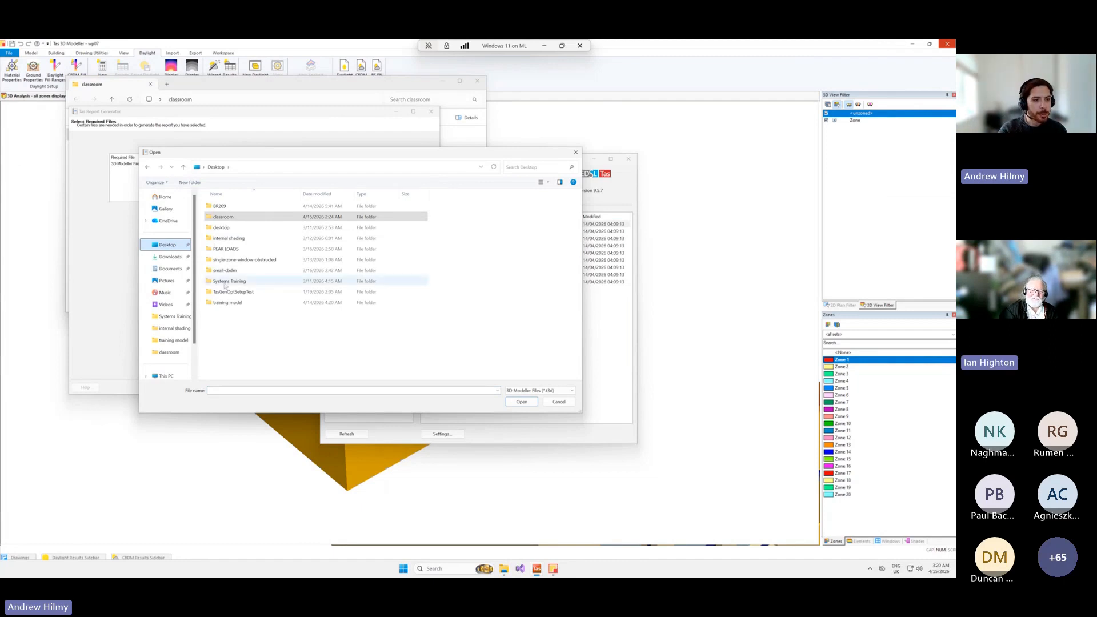
pyautogui.doubleClick(226, 302)
pyautogui.doubleClick(222, 220)
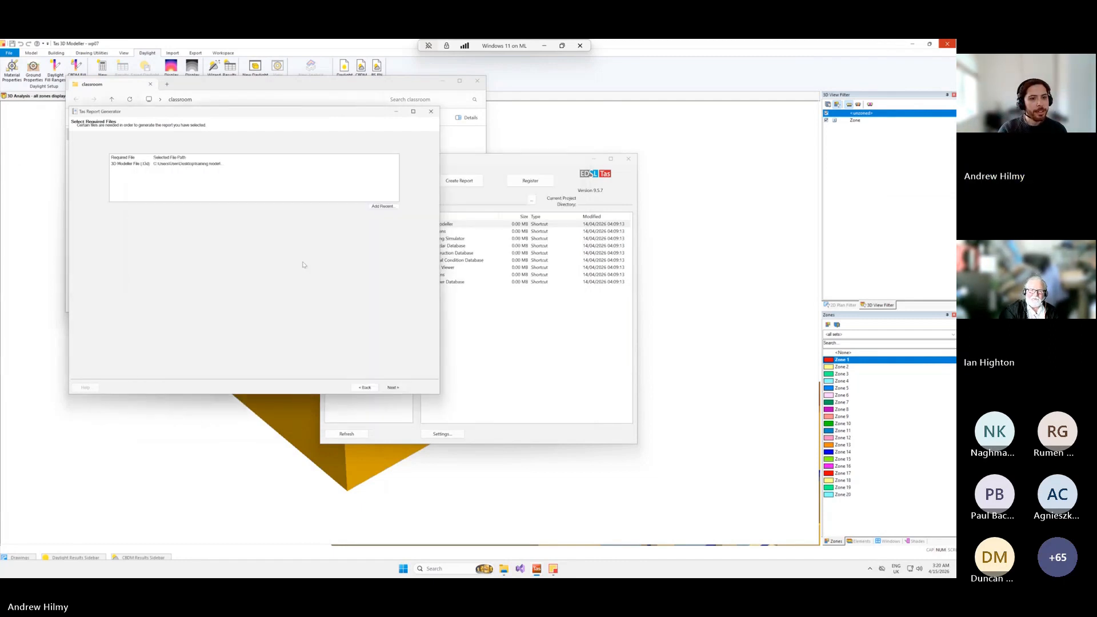
# Generate the Daylight Report for the office zones as display only, with daylight factors on the images.
pyautogui.click(391, 387)
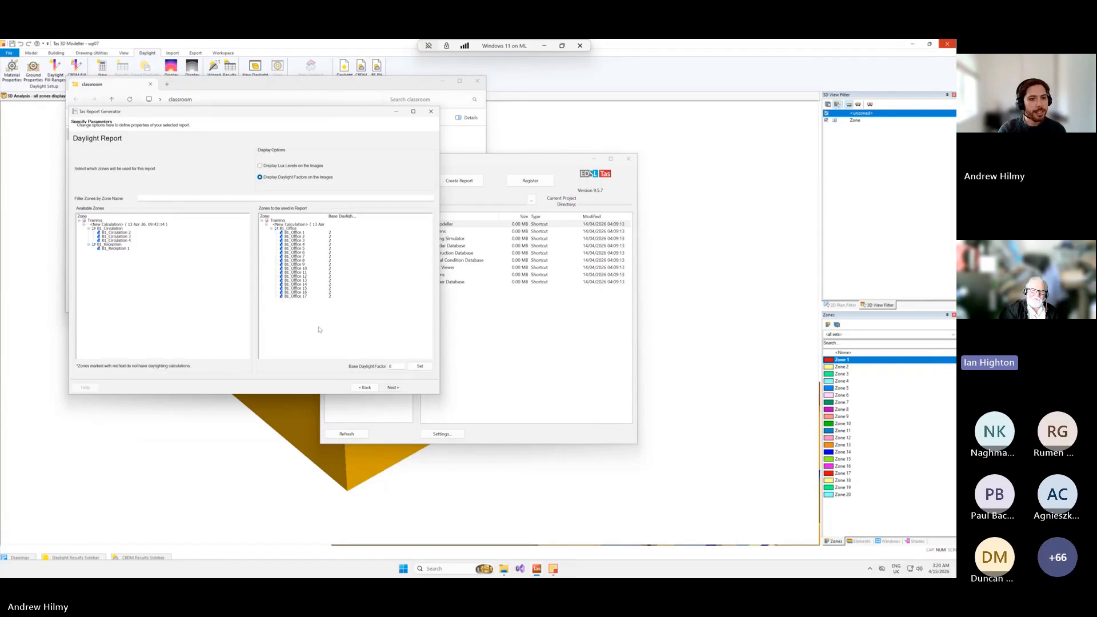
pyautogui.click(393, 388)
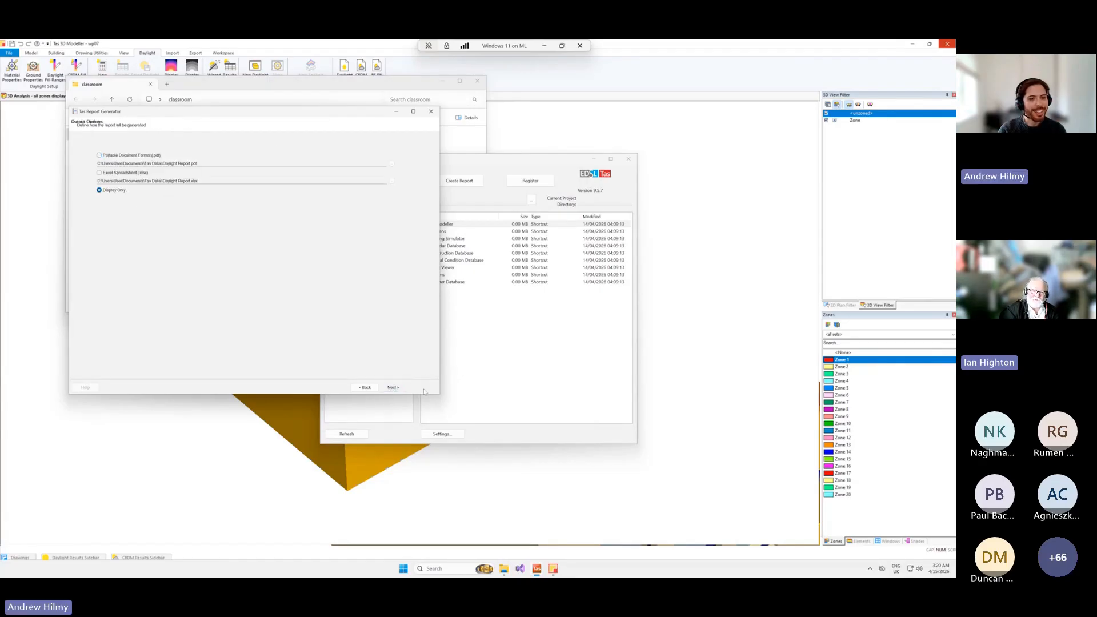
pyautogui.click(393, 388)
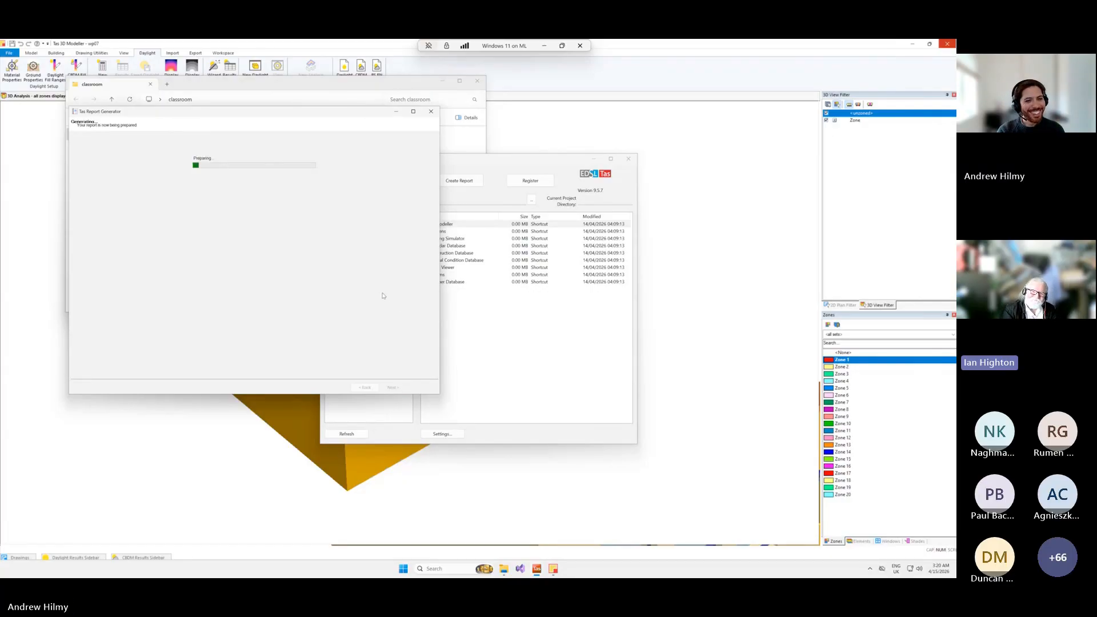
# Enlarge the Daylight Report window, examine the B1_Office 1 daylight results and material properties, and close the report.
pyautogui.moveTo(261, 112); pyautogui.dragTo(216, 133)
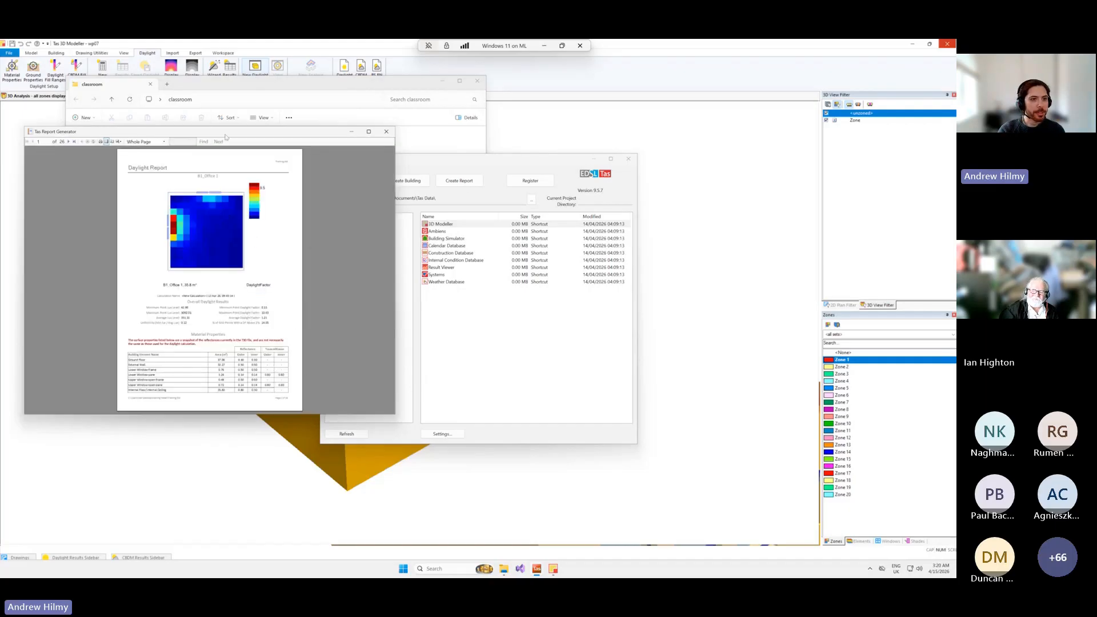
pyautogui.moveTo(226, 132); pyautogui.dragTo(223, 100)
pyautogui.moveTo(393, 388); pyautogui.dragTo(467, 555)
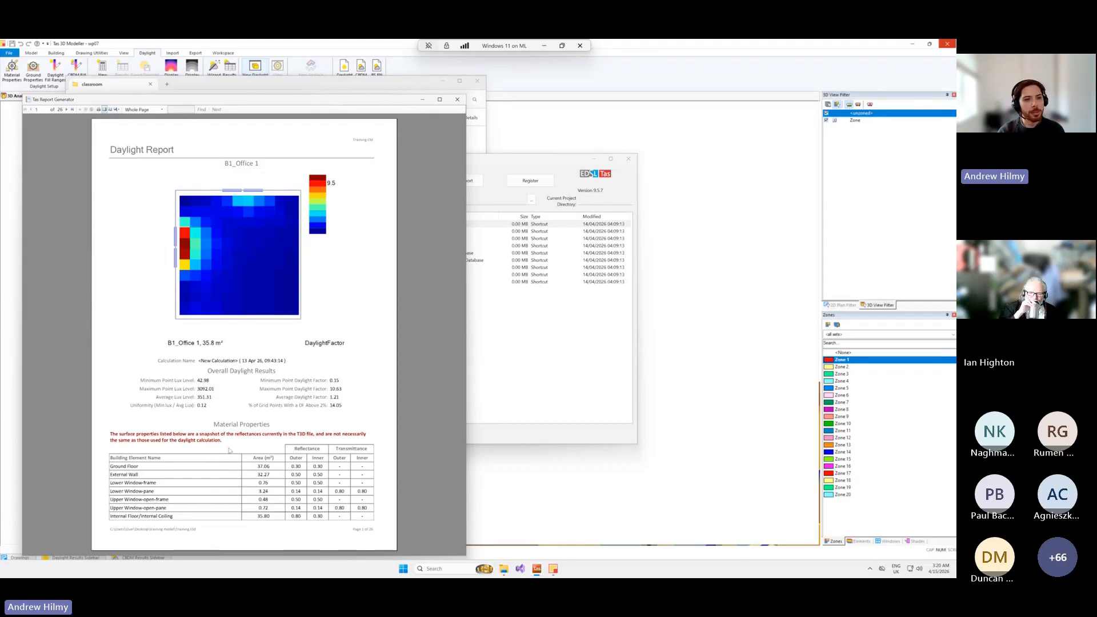
pyautogui.scroll(-2, 259, 412)
pyautogui.scroll(-4, 259, 412)
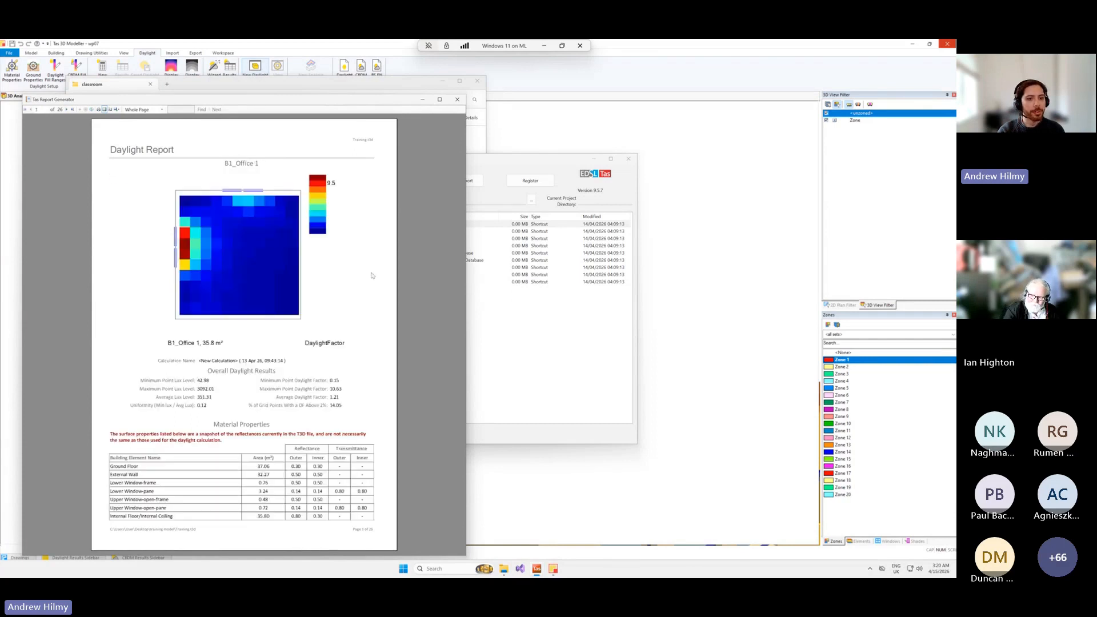
pyautogui.click(457, 99)
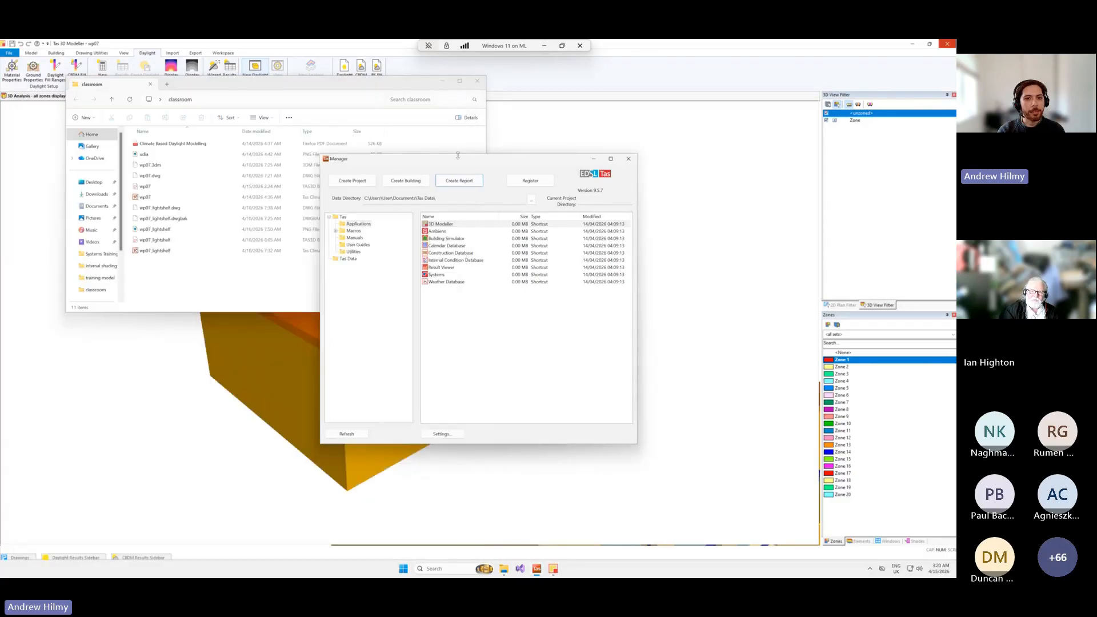
# Open the report wizard, dismiss it, and switch from the remote desktop back to the local Training model.
pyautogui.click(467, 186)
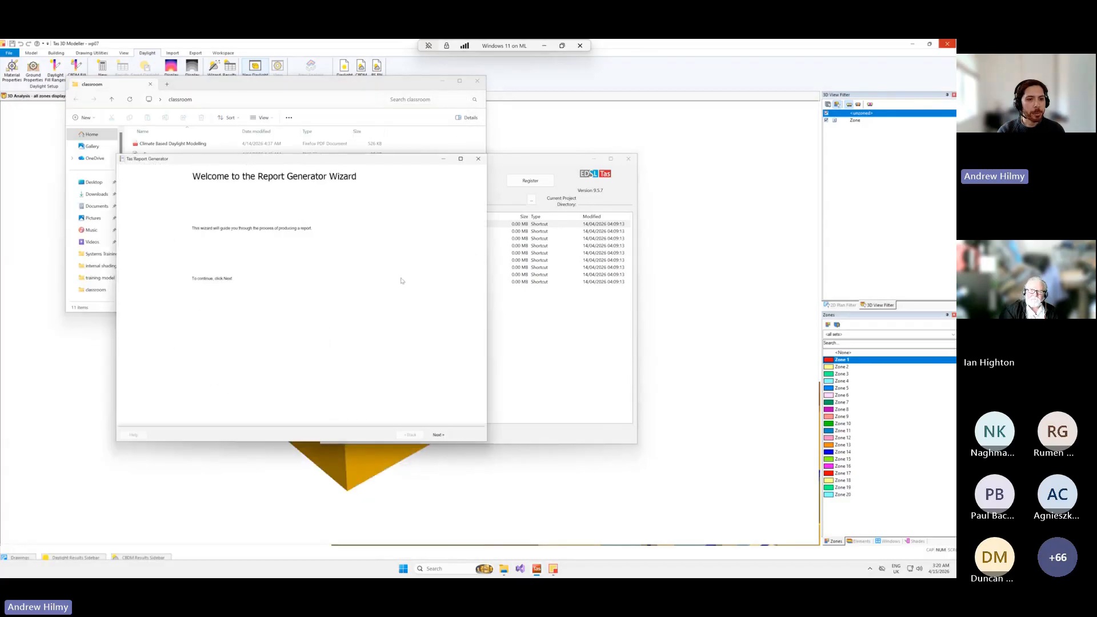
pyautogui.click(475, 159)
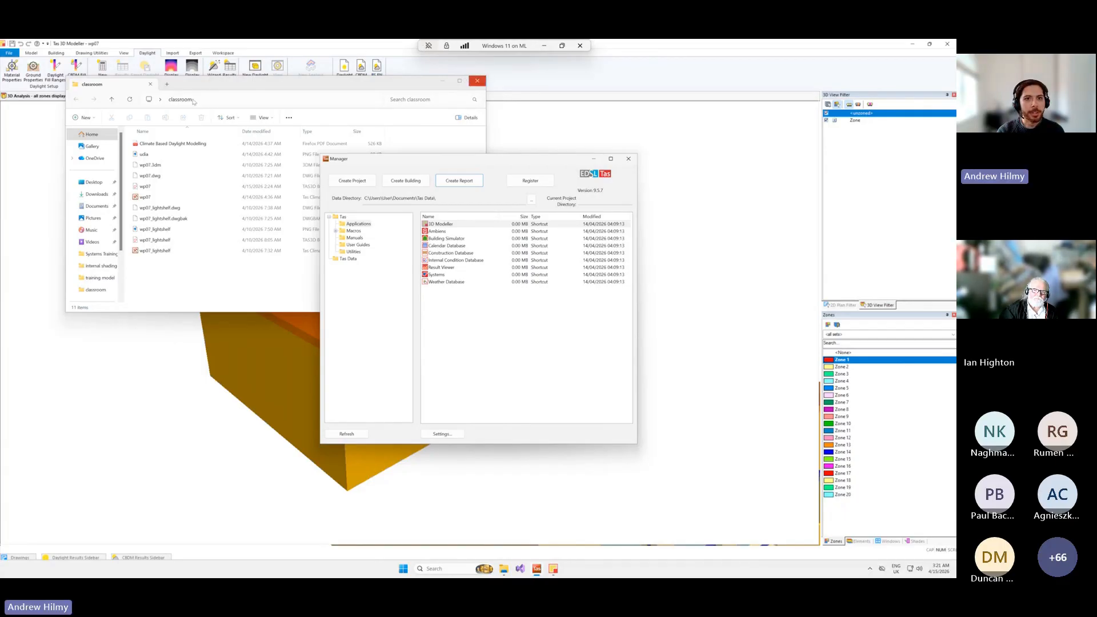
pyautogui.click(580, 45)
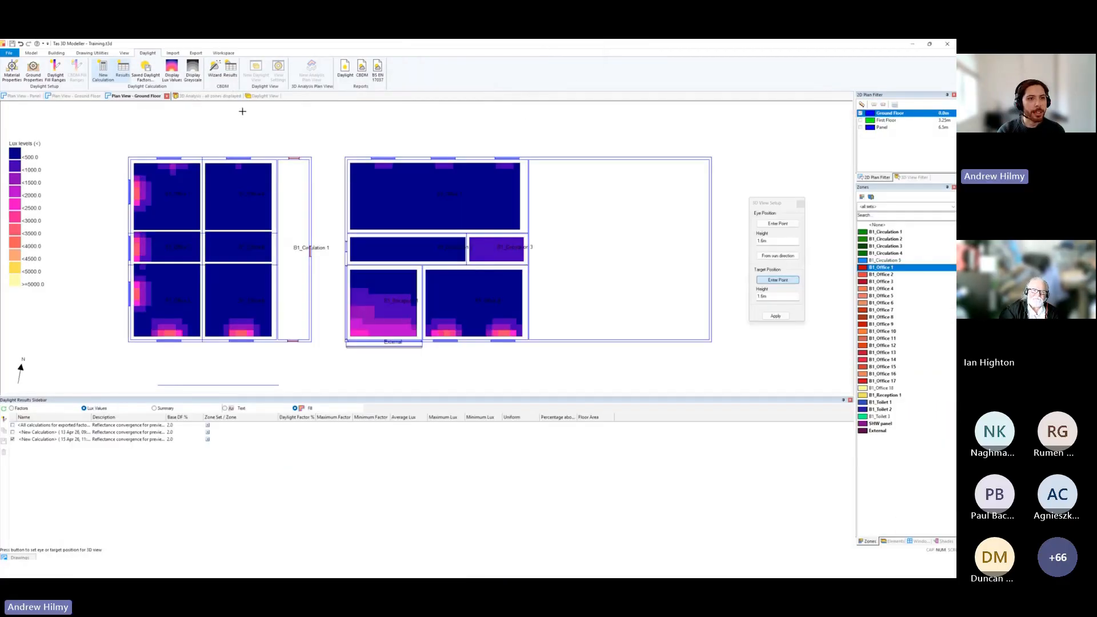
# Render the Training model's daylight view with reflected light at medium quality, collapsing the daylight results sidebar for more room.
pyautogui.click(262, 96)
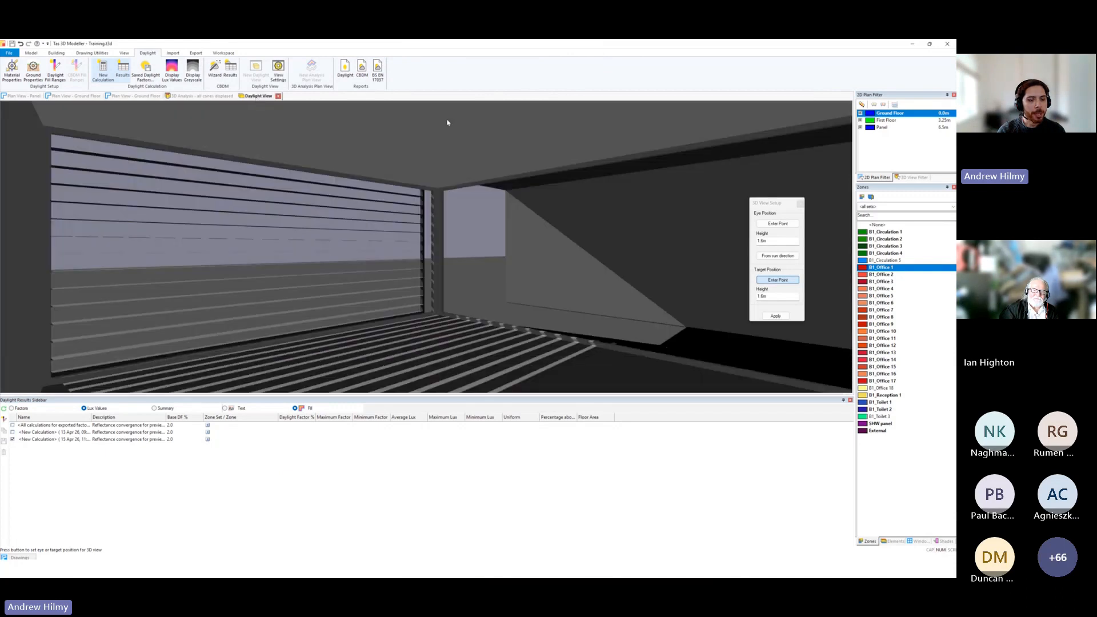
pyautogui.click(843, 401)
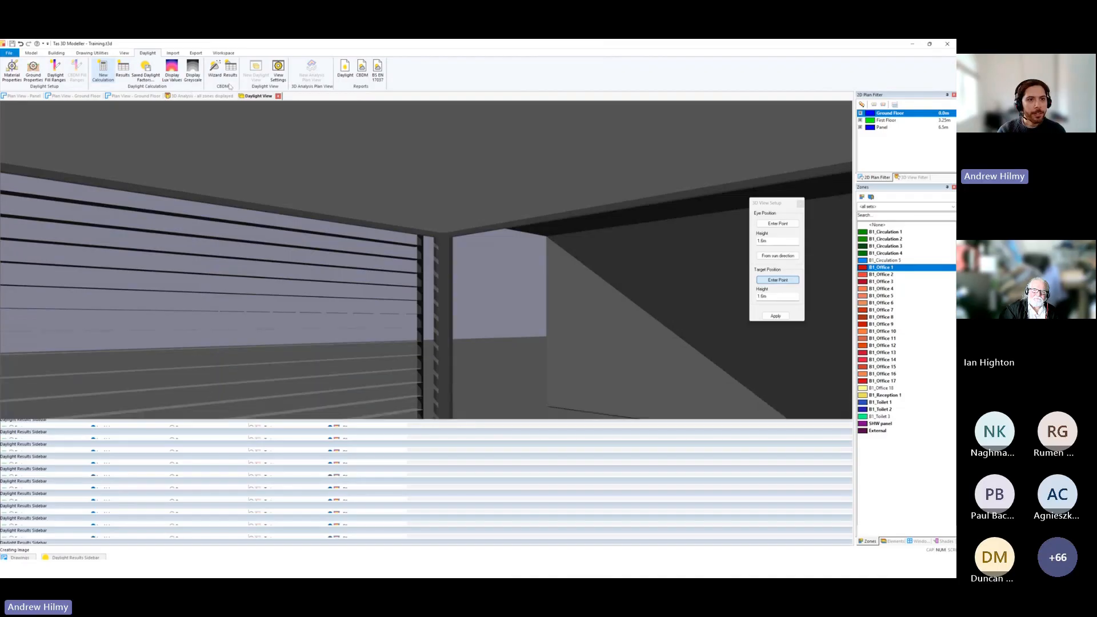
pyautogui.click(278, 73)
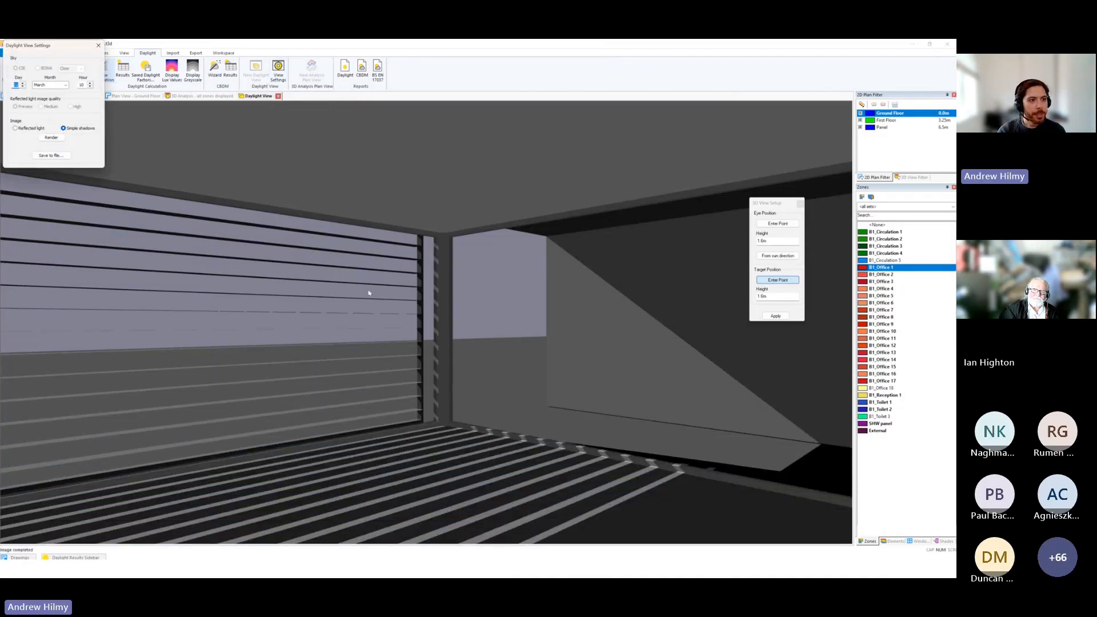
pyautogui.click(21, 130)
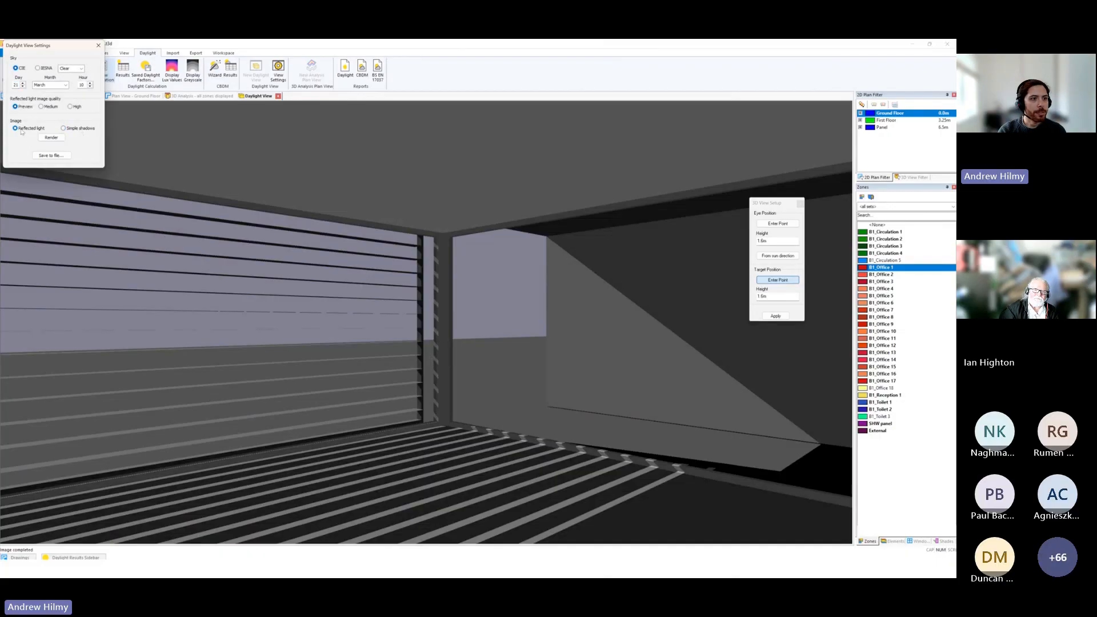
pyautogui.click(41, 107)
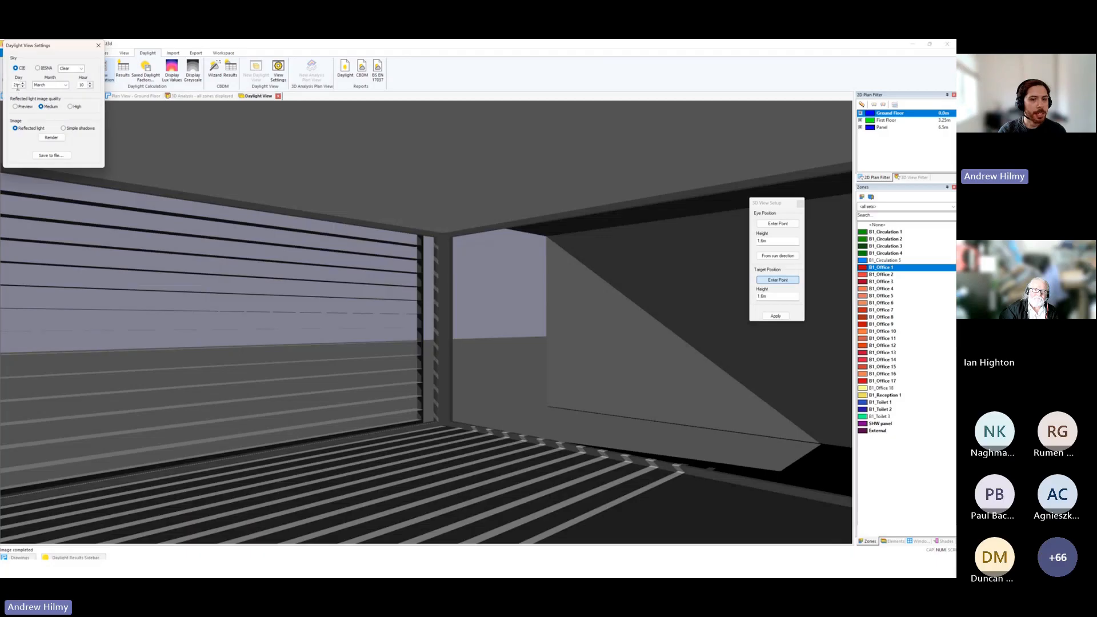
pyautogui.click(51, 137)
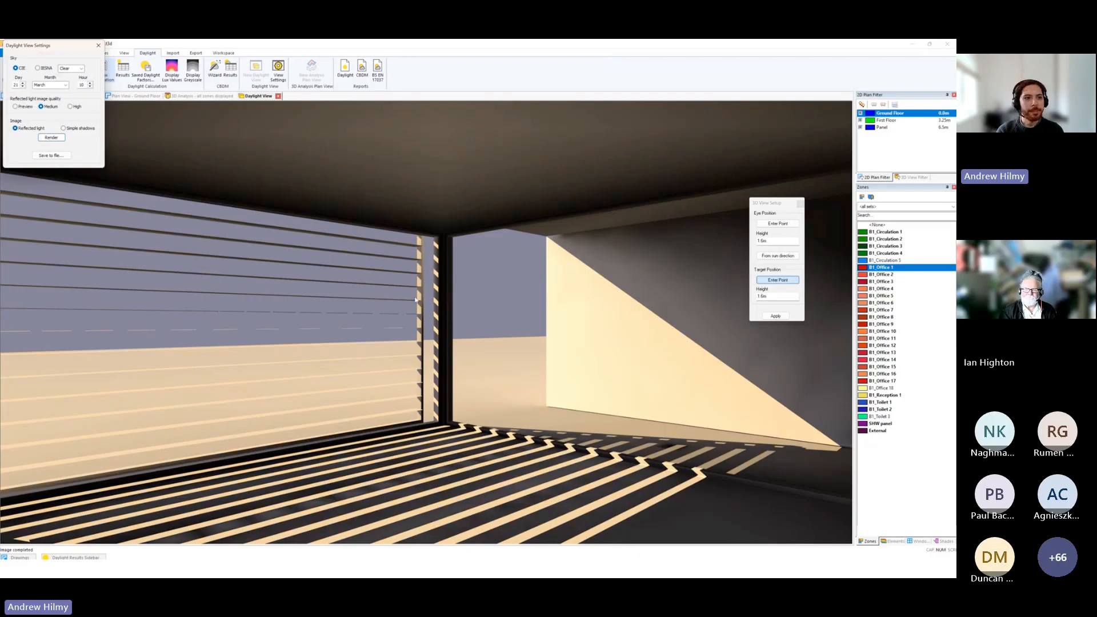
pyautogui.click(99, 45)
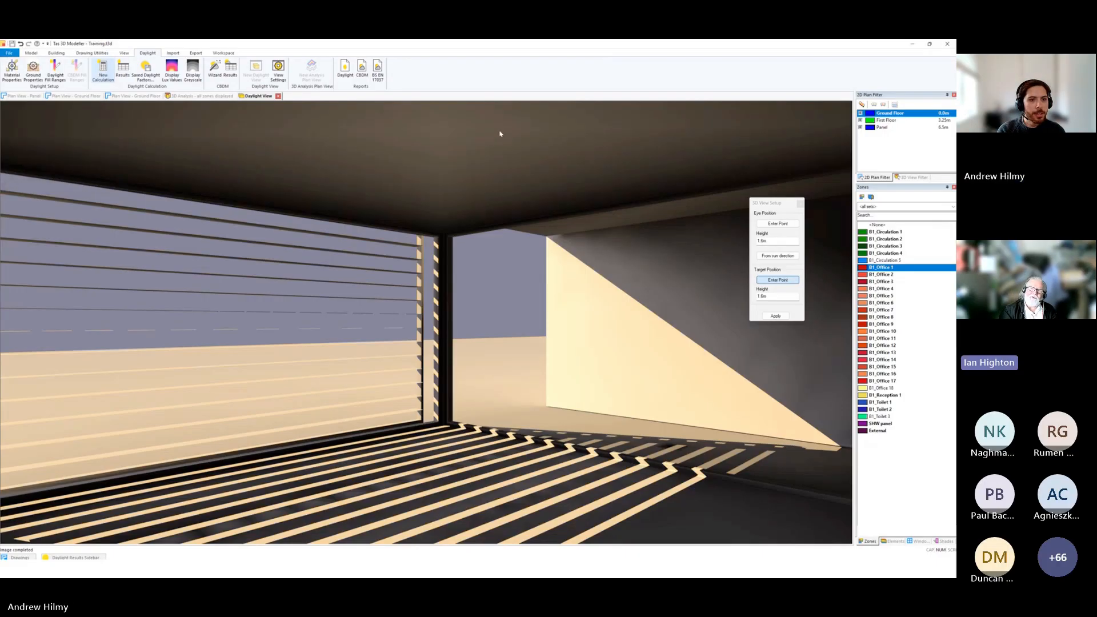
# Run a new daylight calculation on the ground floor plan with the accuracy set to Vertical Sky Component.
pyautogui.click(142, 96)
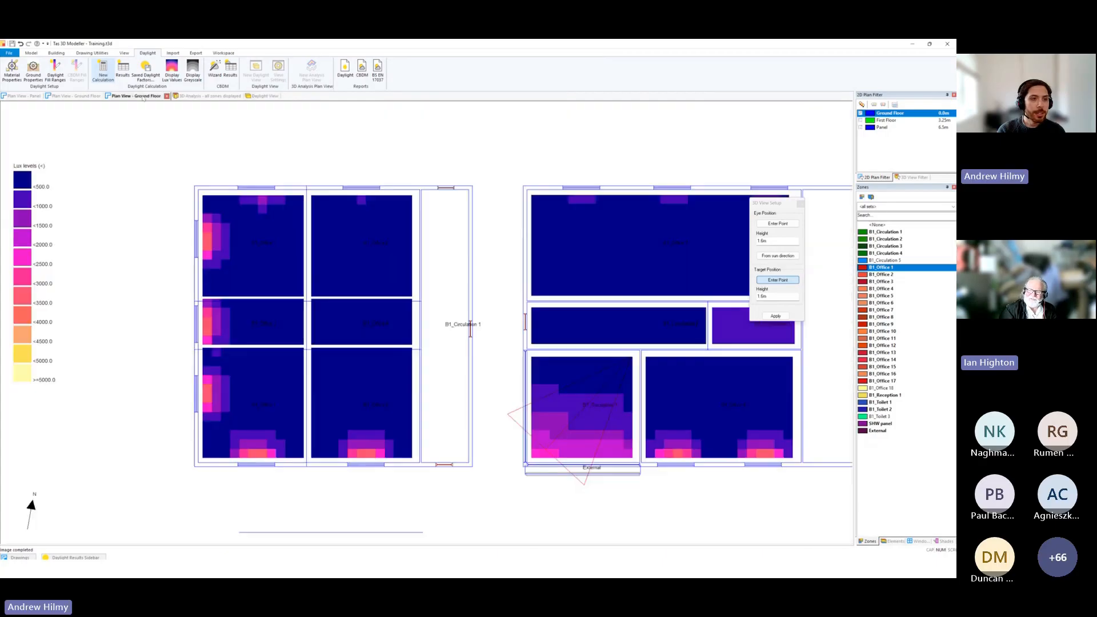
pyautogui.moveTo(379, 265); pyautogui.dragTo(360, 251, button='middle')
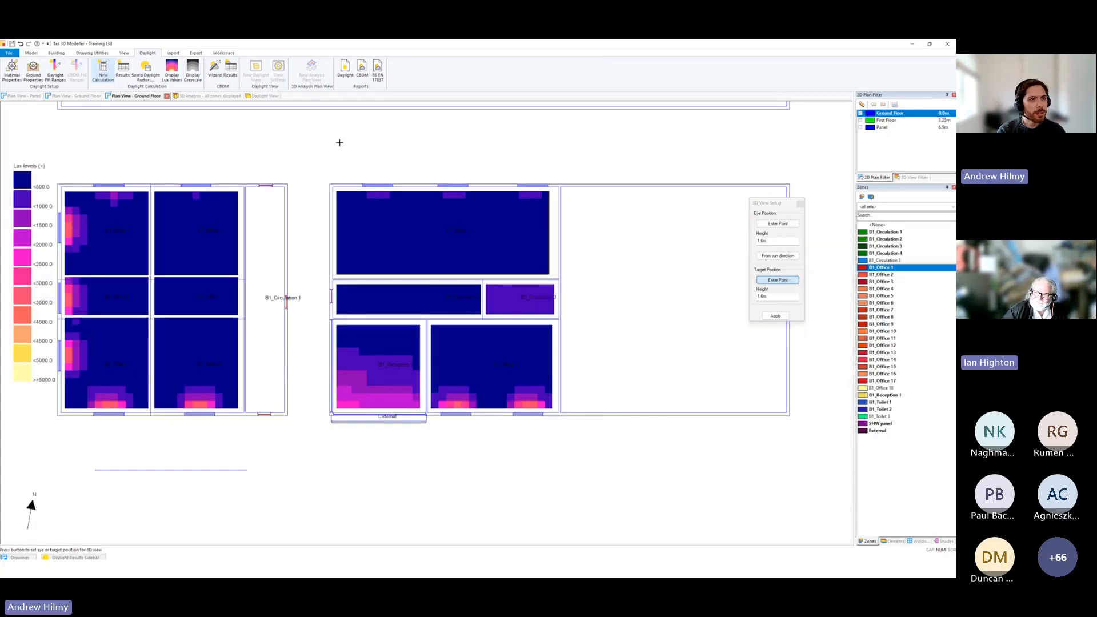
pyautogui.click(104, 76)
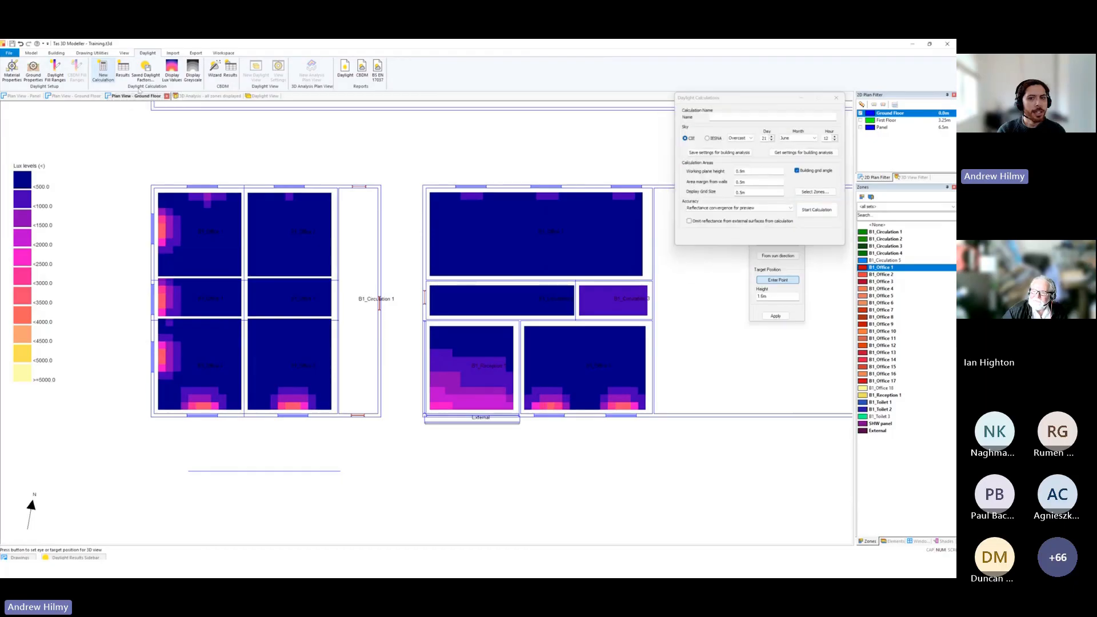
pyautogui.moveTo(718, 102); pyautogui.dragTo(509, 125)
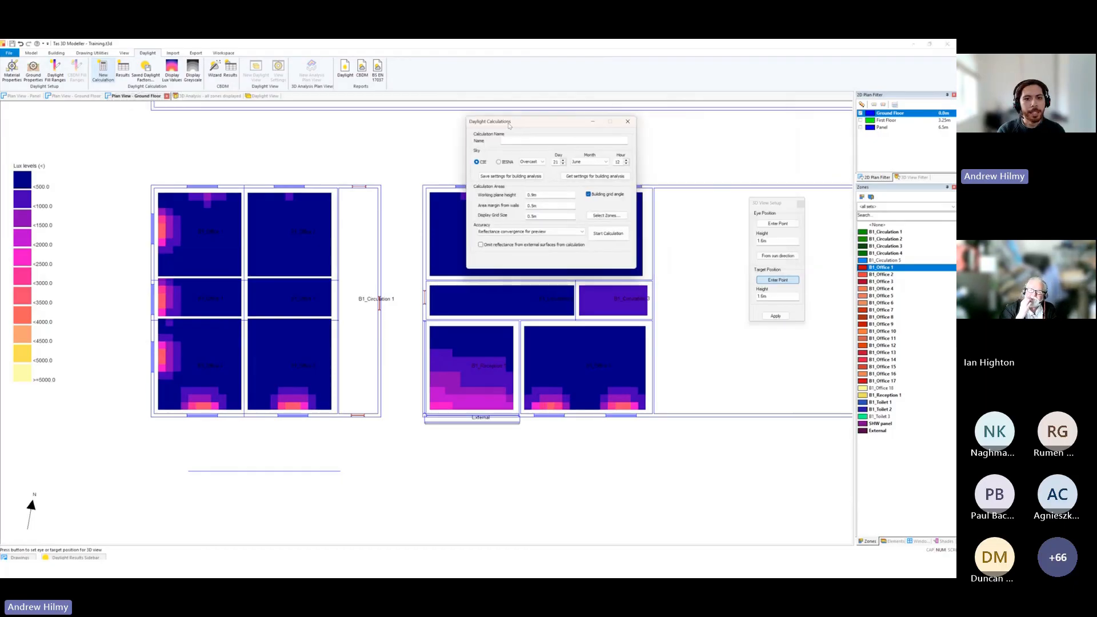
pyautogui.click(554, 236)
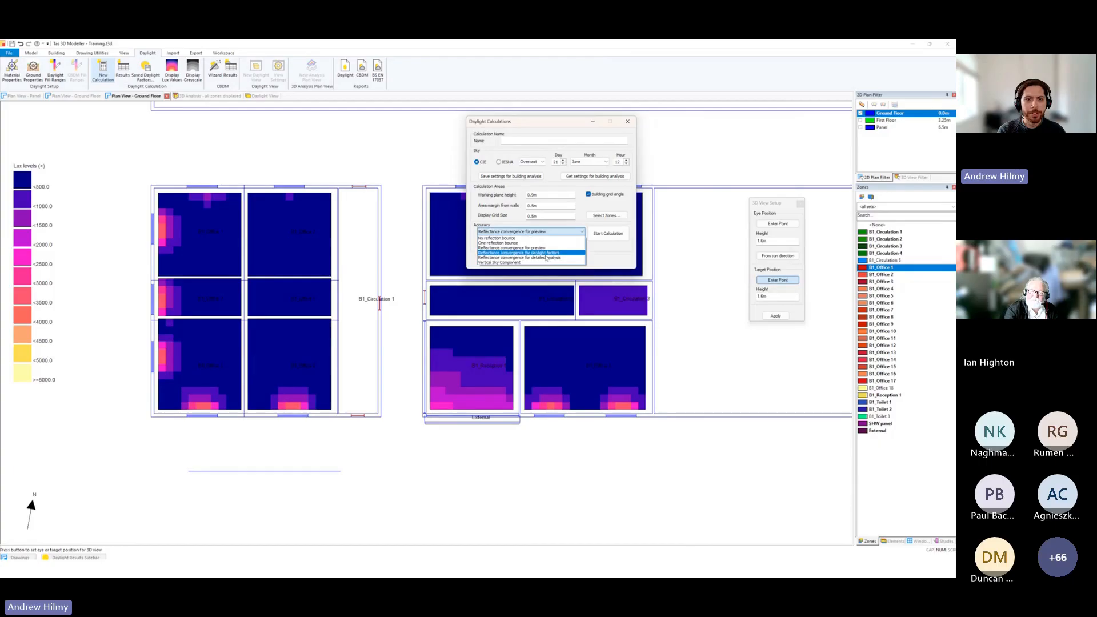
pyautogui.click(518, 263)
pyautogui.click(607, 236)
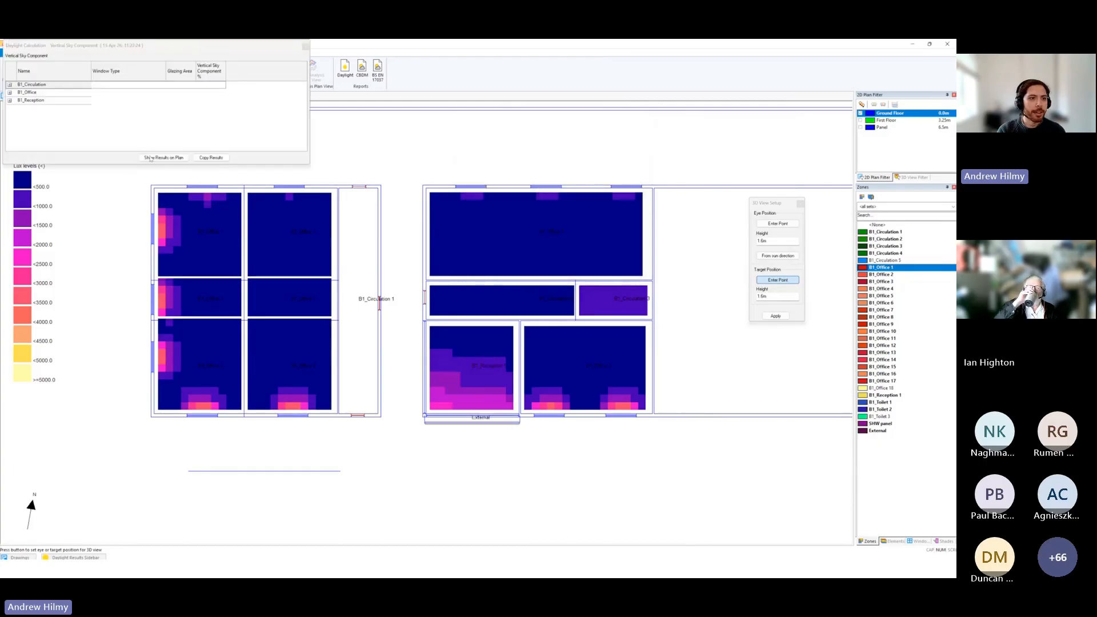
# Show the Vertical Sky Component results on the plan, examine the B1_Circulation 2 window values, and close the results.
pyautogui.click(151, 159)
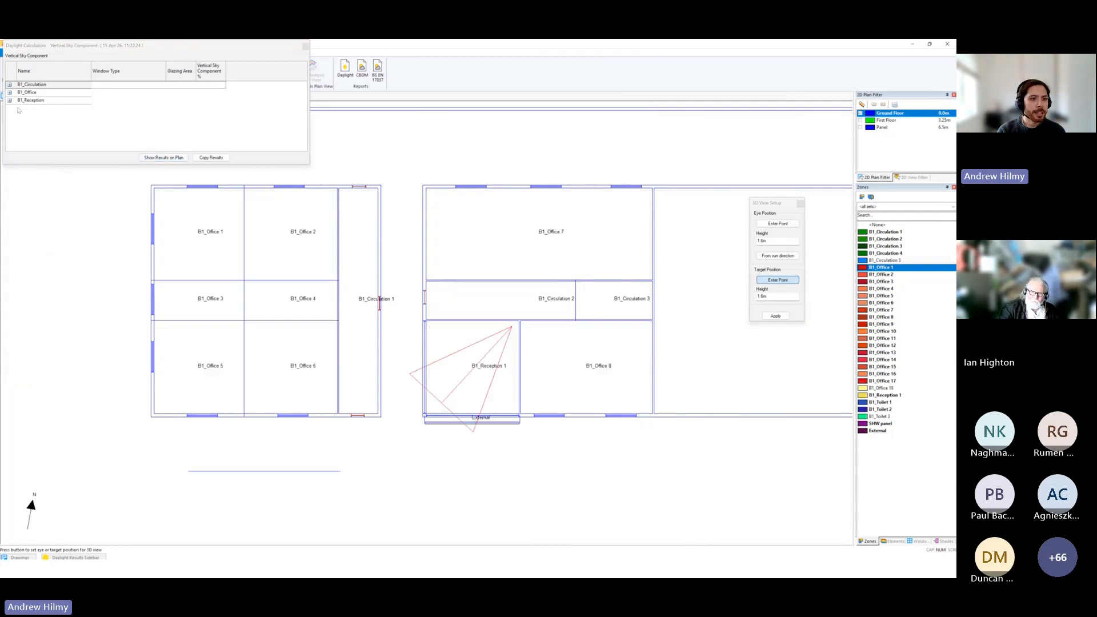
pyautogui.click(148, 159)
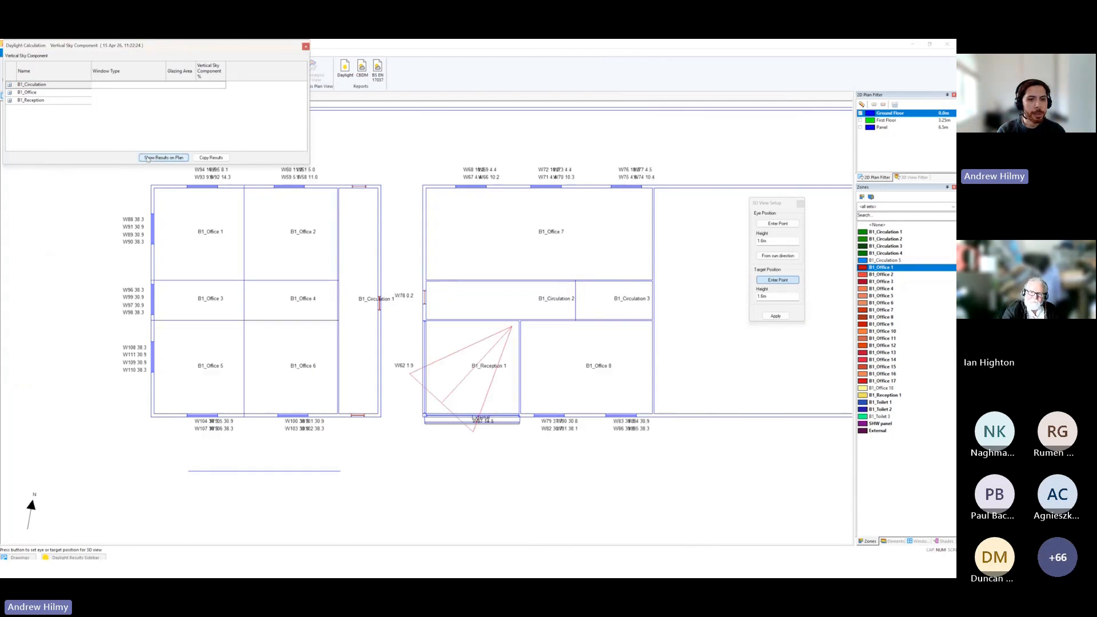
pyautogui.scroll(3, 145, 269)
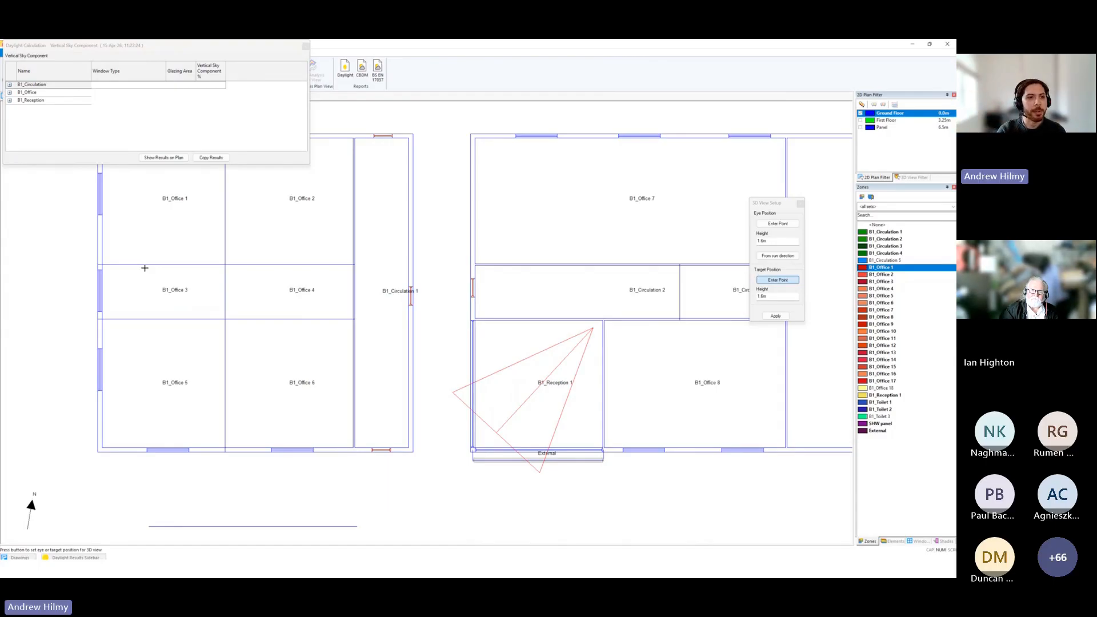
pyautogui.click(9, 85)
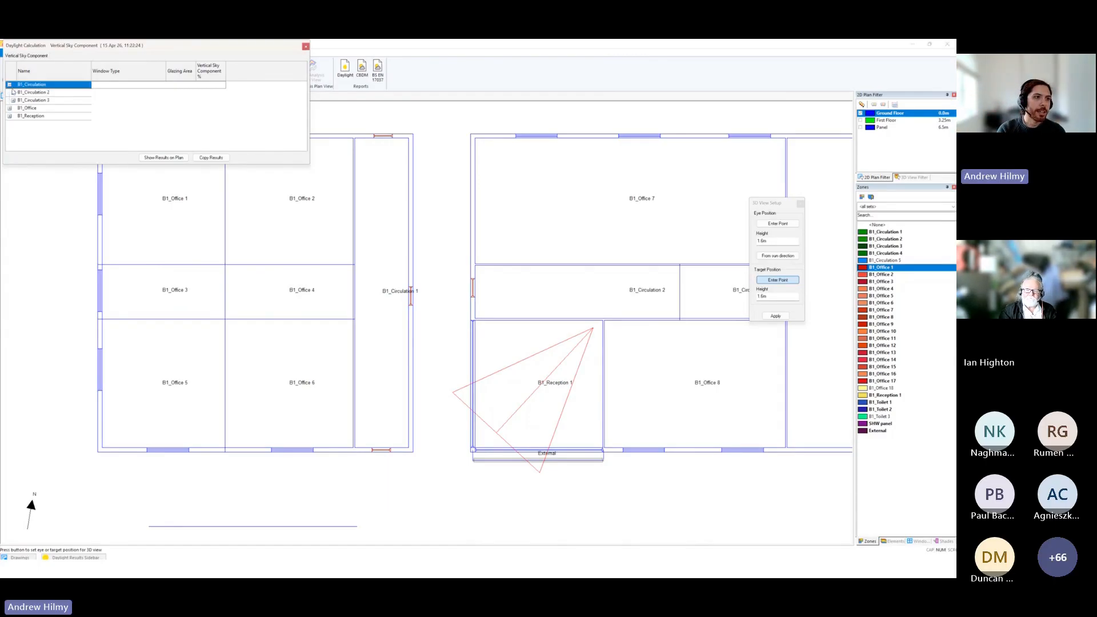
pyautogui.click(12, 92)
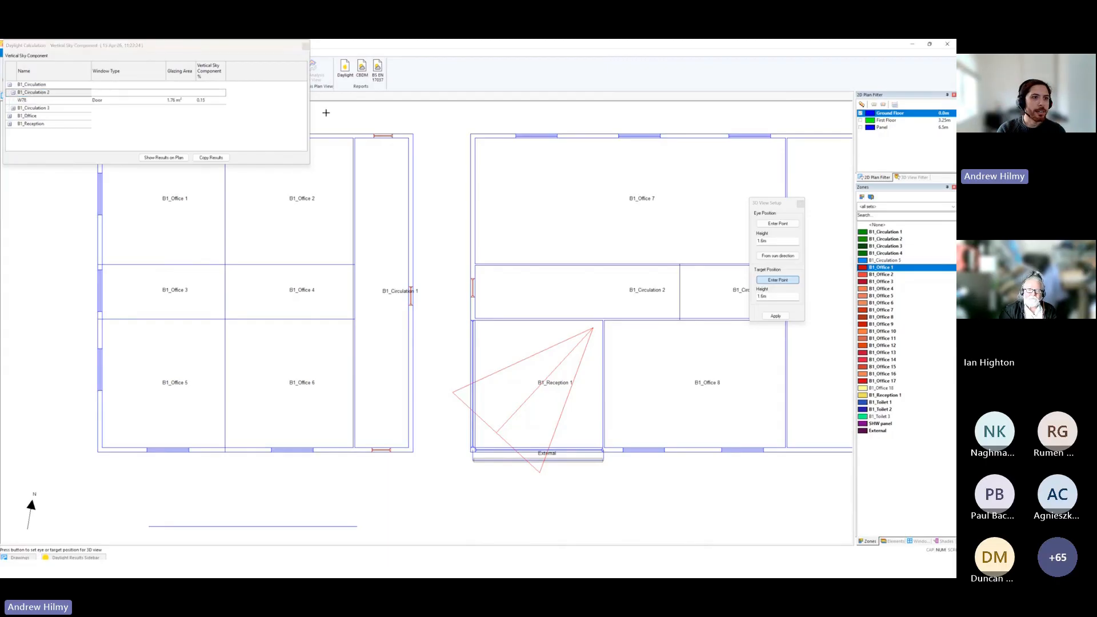
pyautogui.click(305, 46)
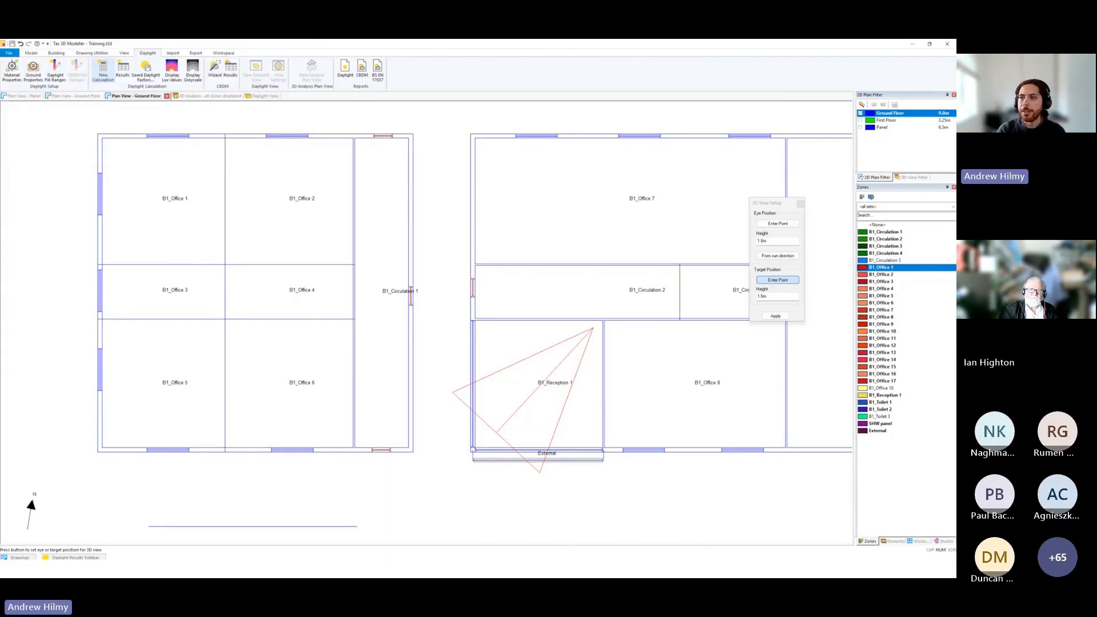
# Switch to the presentation and advance to the Climate Based Daylight Modelling demo slide.
pyautogui.hotkey('alt', 'Tab')
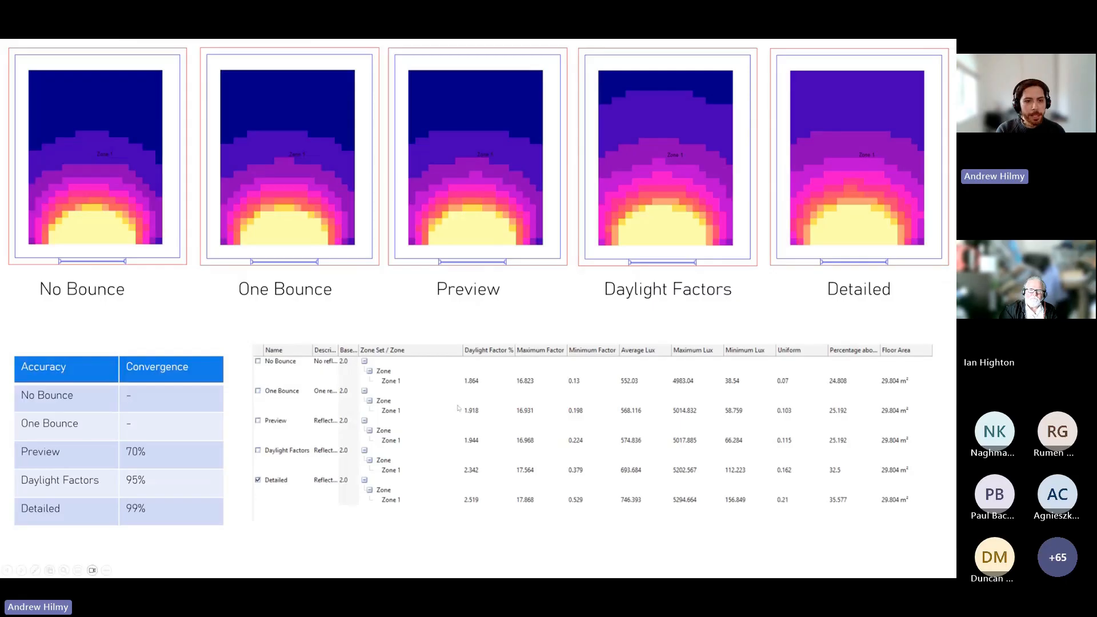
pyautogui.click(507, 469)
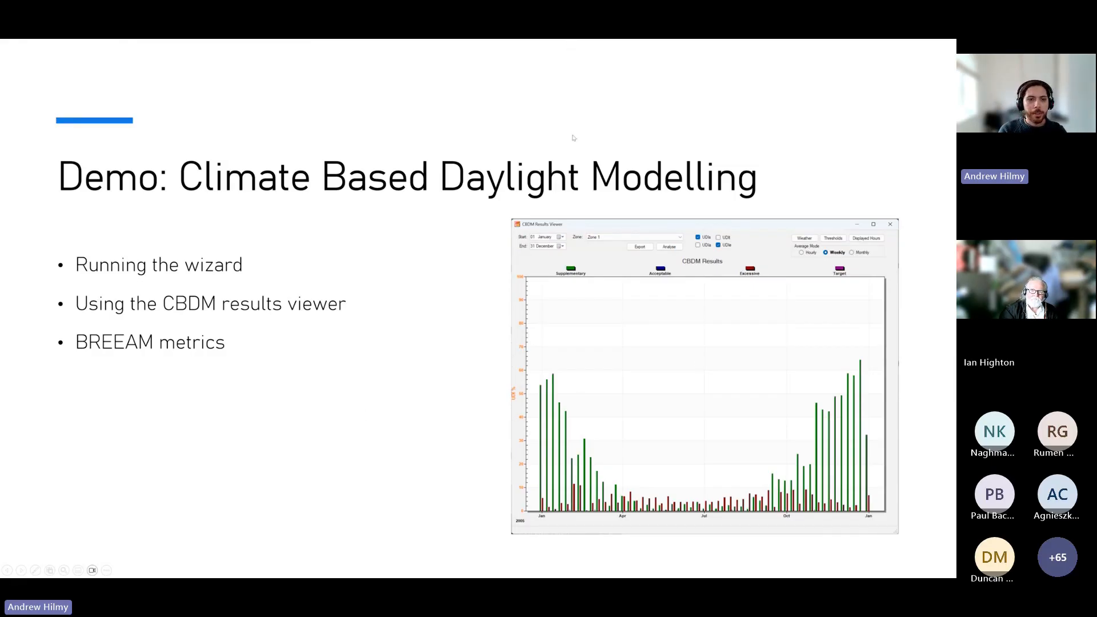
# Switch to the remote desktop, minimise Tas Manager and the classroom folder, and bring the wp07 classroom model into view.
pyautogui.moveTo(487, 577)
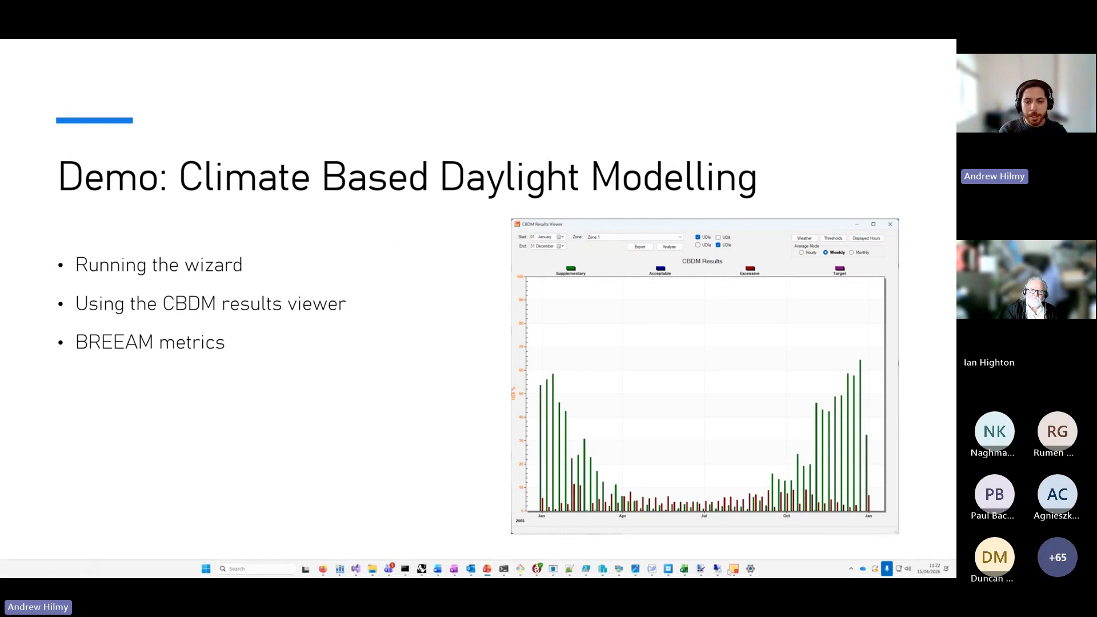
pyautogui.moveTo(718, 571)
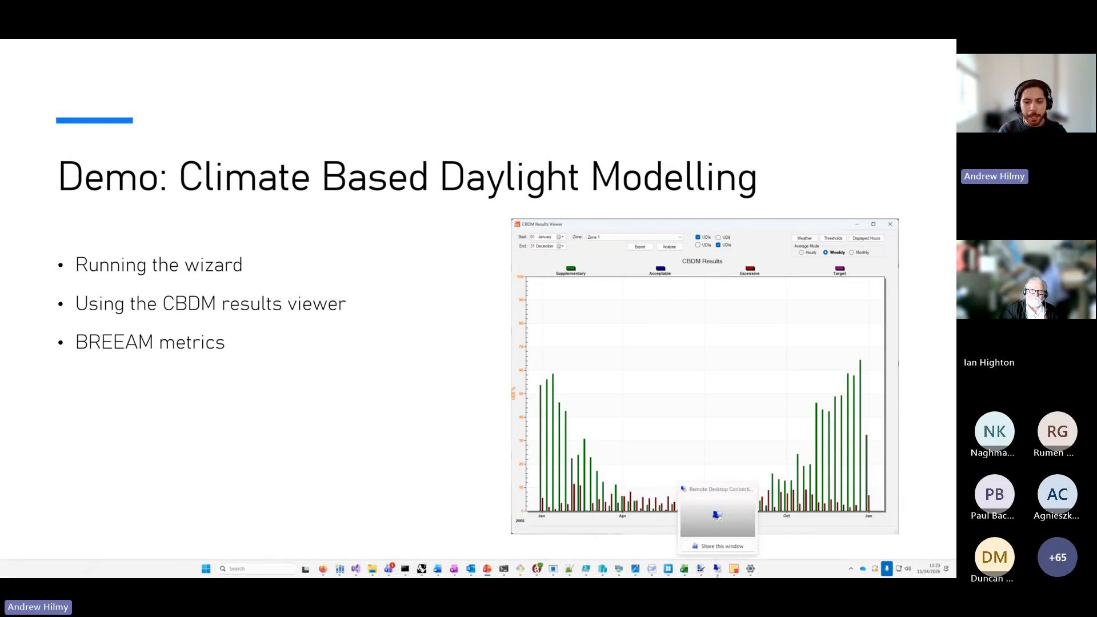
pyautogui.click(619, 570)
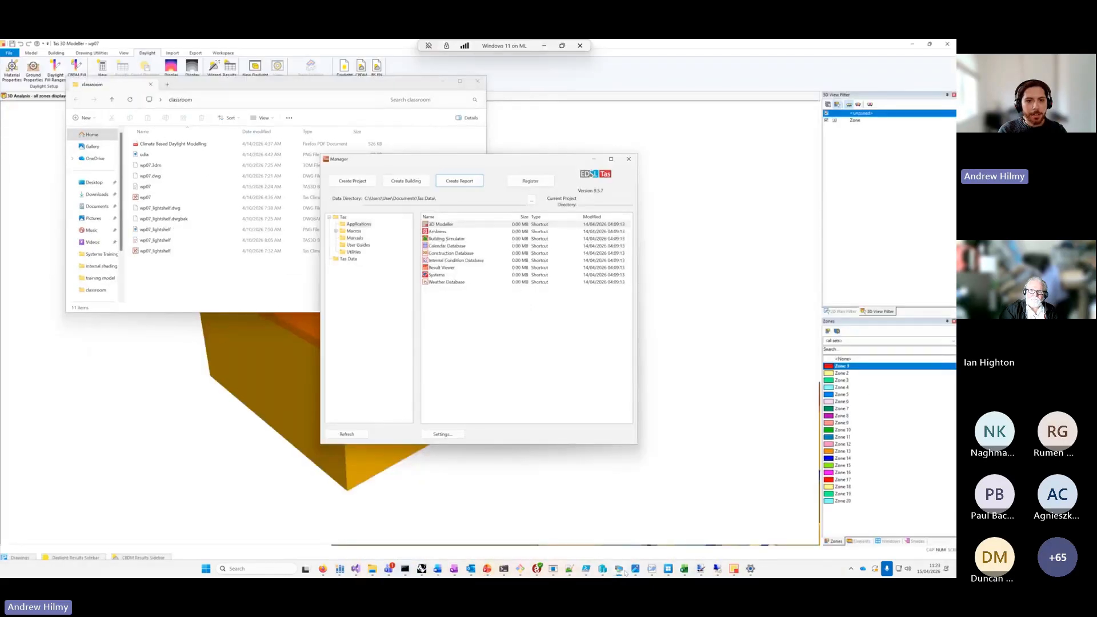
pyautogui.click(594, 159)
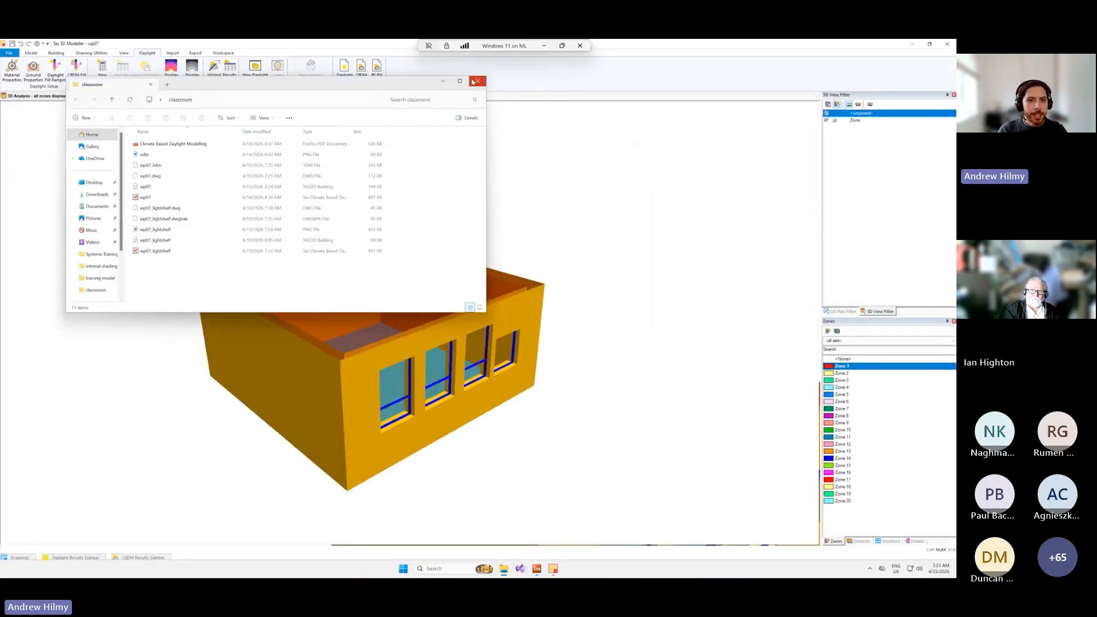
pyautogui.click(443, 82)
pyautogui.moveTo(546, 317); pyautogui.dragTo(599, 414)
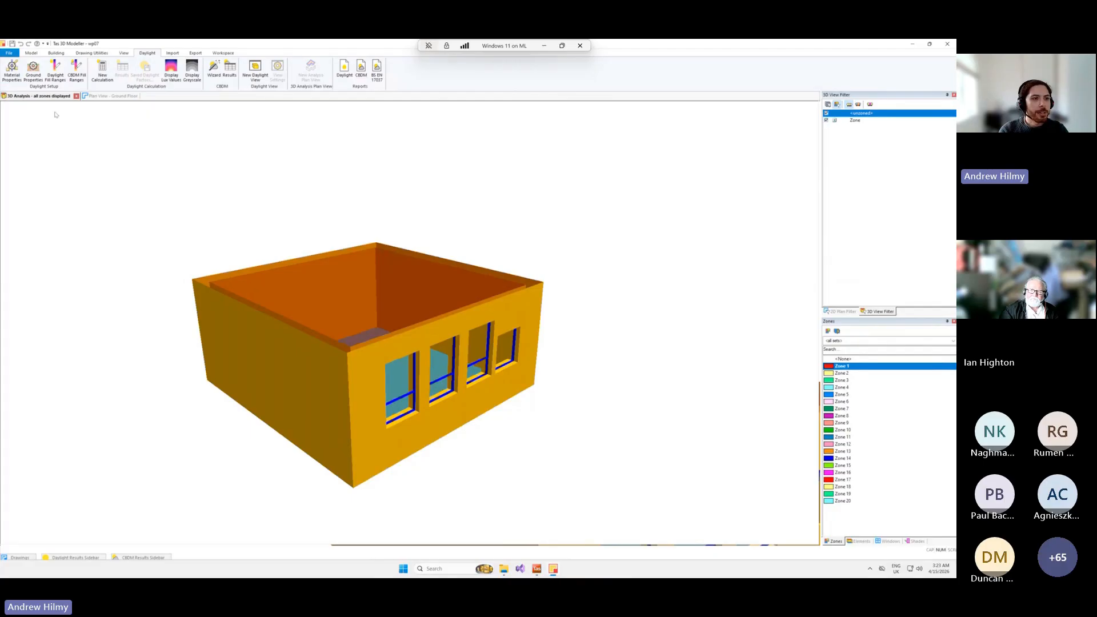
# Start the CBDM wizard, name the calculation test, and set its network settings to Local Only.
pyautogui.click(214, 75)
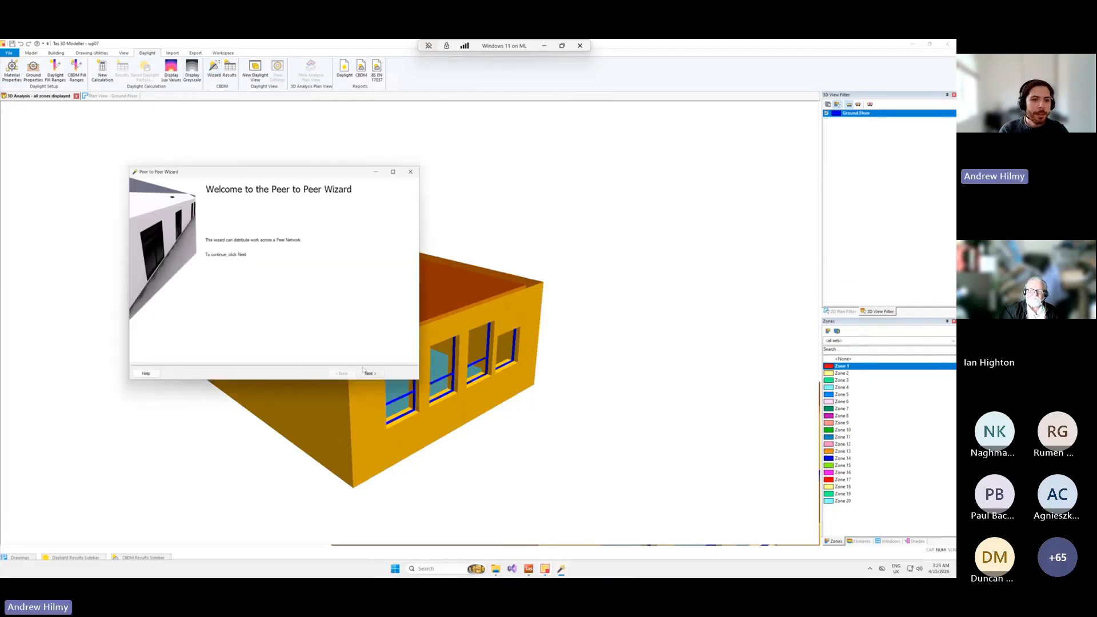
pyautogui.click(369, 374)
pyautogui.click(199, 273)
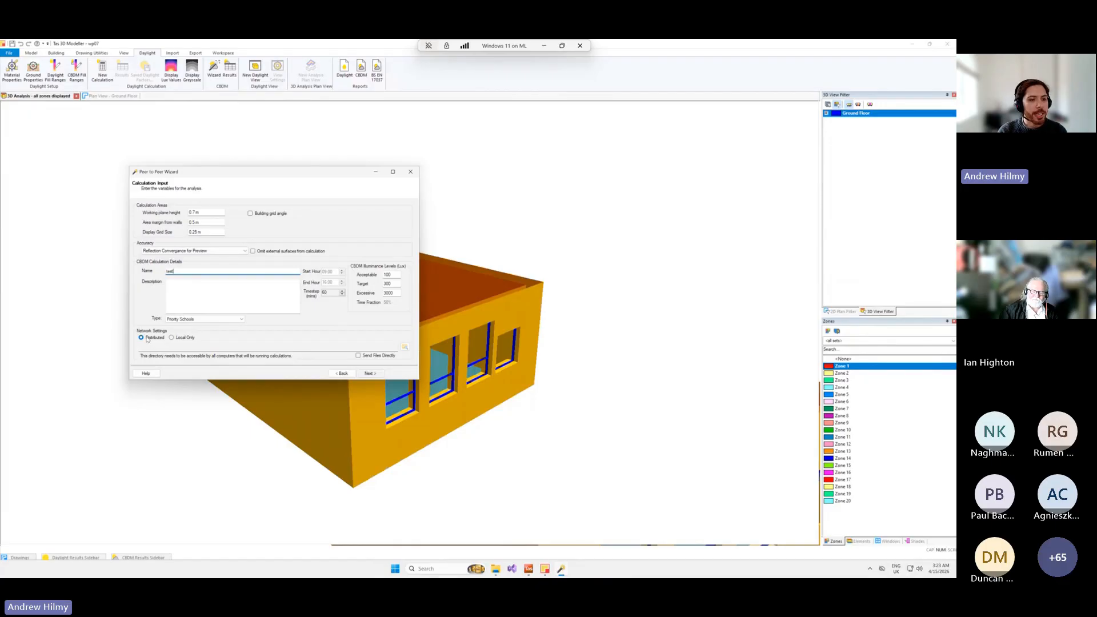
pyautogui.click(177, 340)
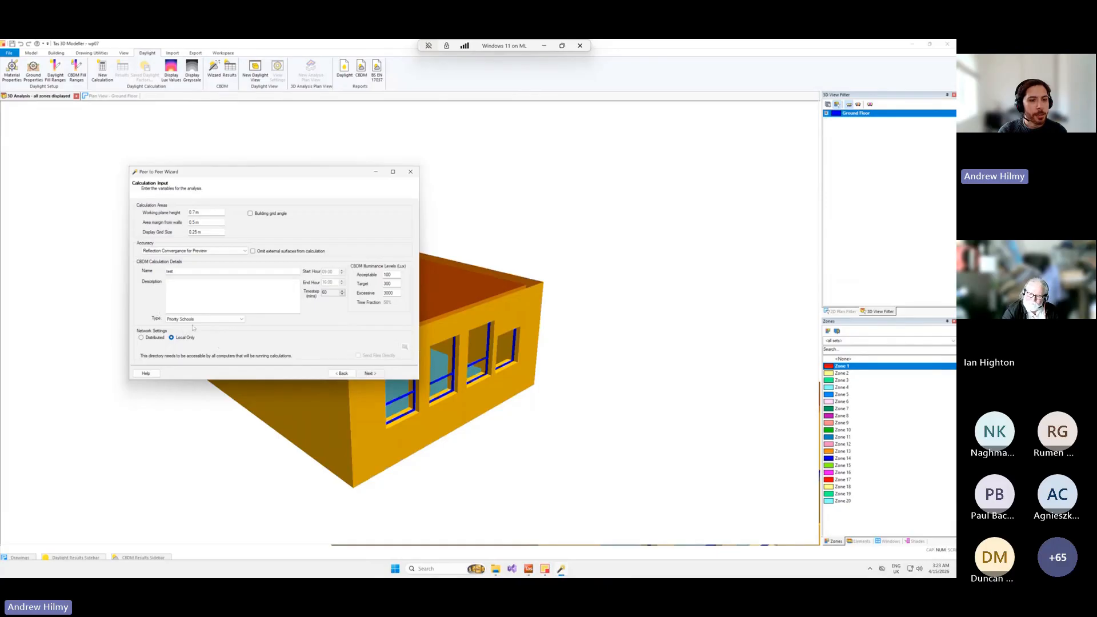
pyautogui.click(372, 374)
pyautogui.click(342, 374)
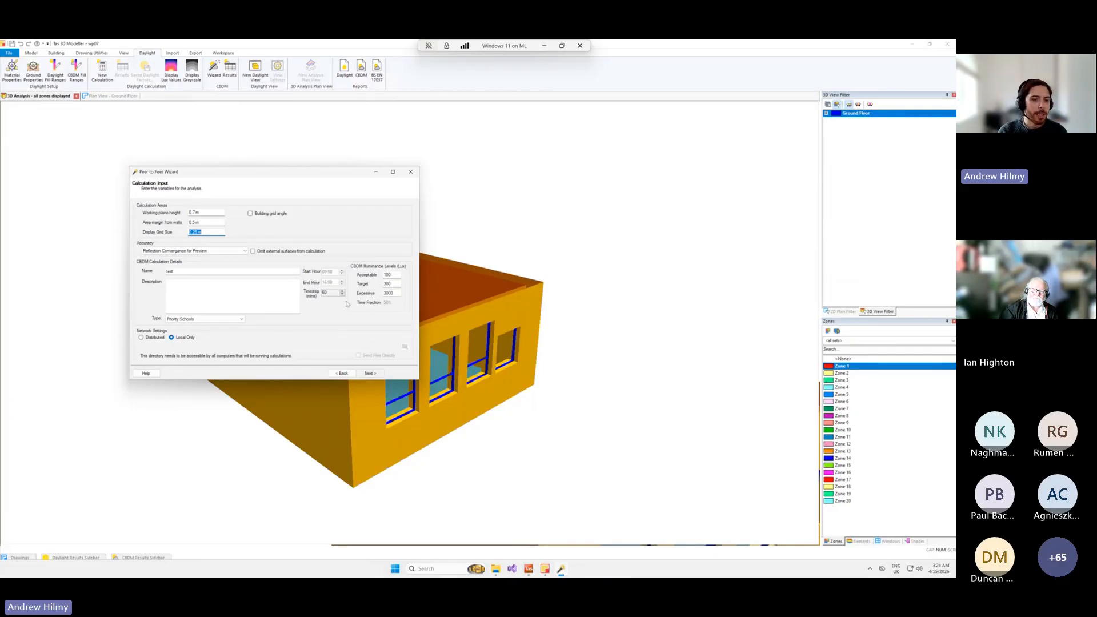
# Load the London weather year from the CIBSE 2016 TRY file as the CBDM weather data.
pyautogui.click(370, 373)
pyautogui.click(406, 216)
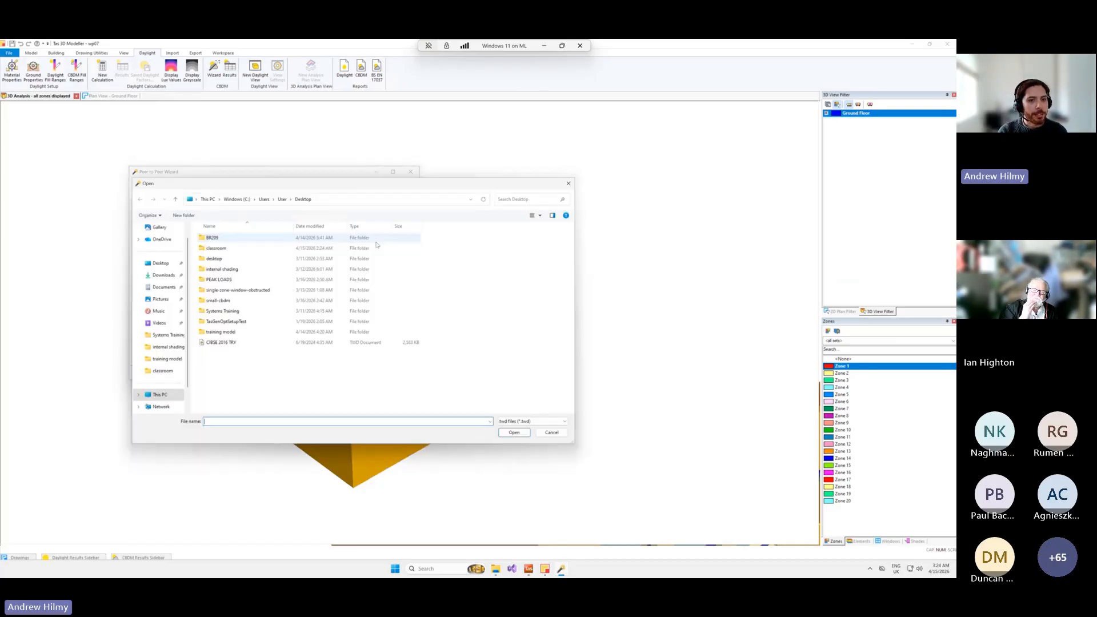
pyautogui.doubleClick(271, 341)
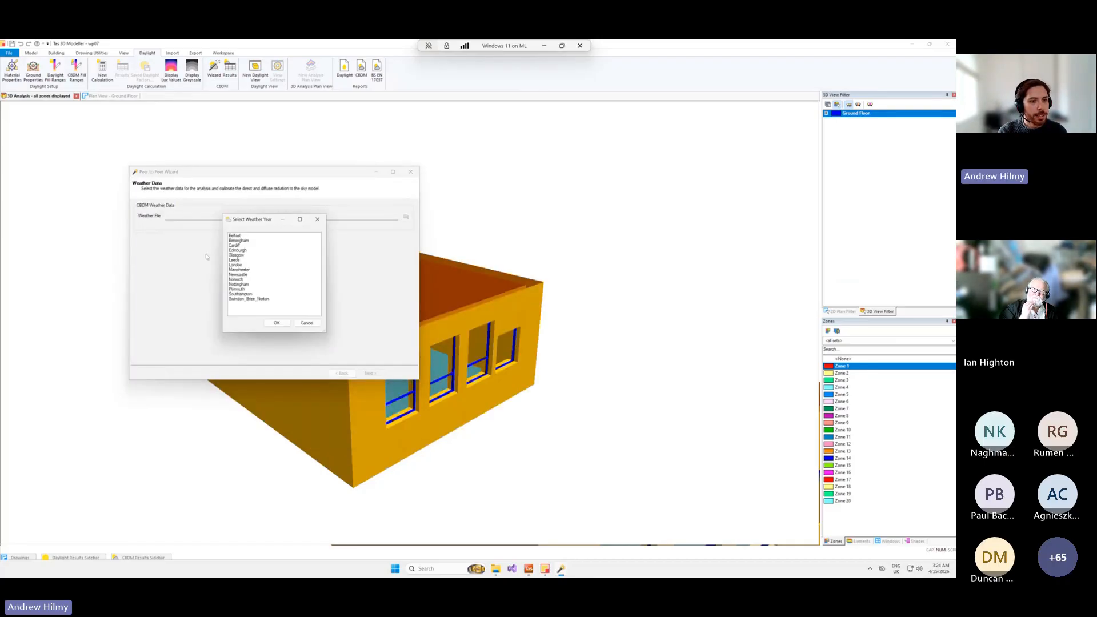
pyautogui.click(277, 323)
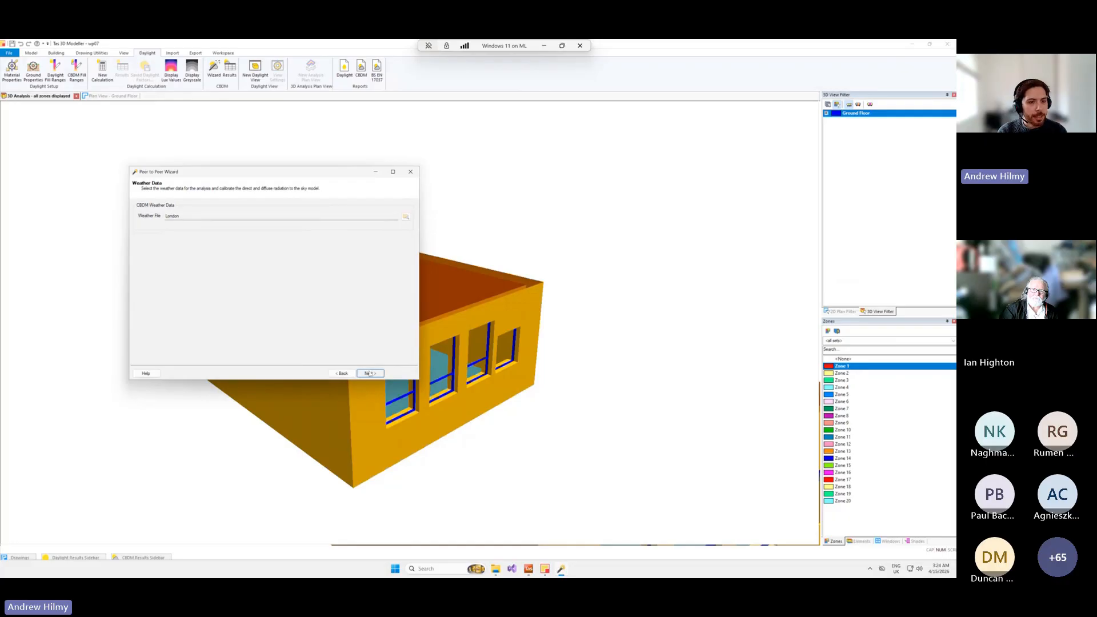
# Include Zone 1 in the calculation, and show the include and exclude options for the Included group without applying them.
pyautogui.click(370, 373)
pyautogui.click(164, 252)
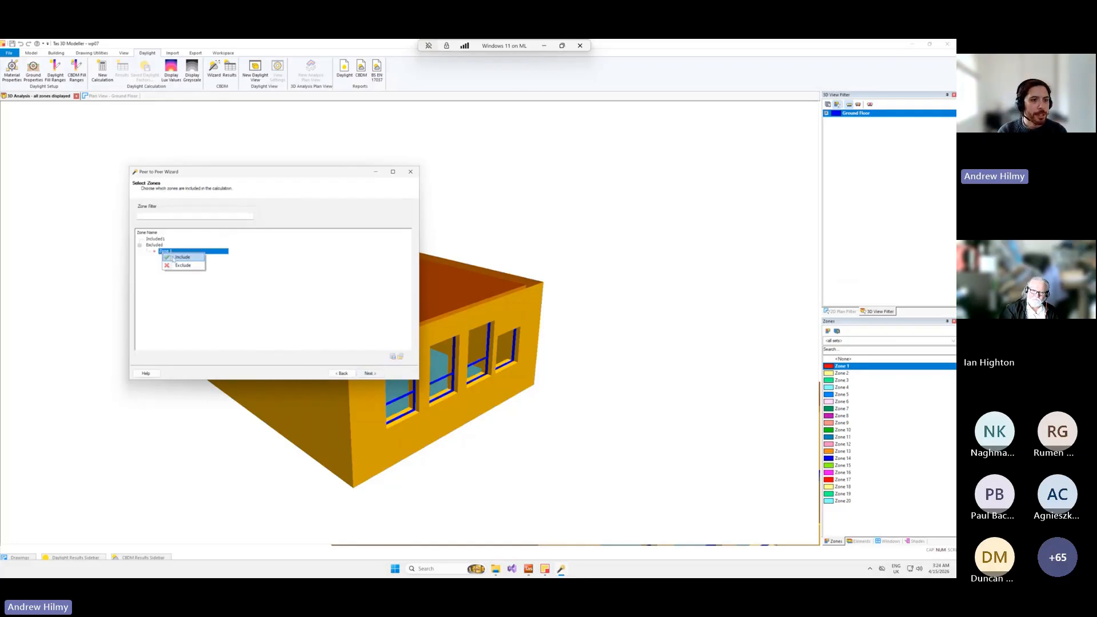
pyautogui.click(182, 257)
pyautogui.click(149, 216)
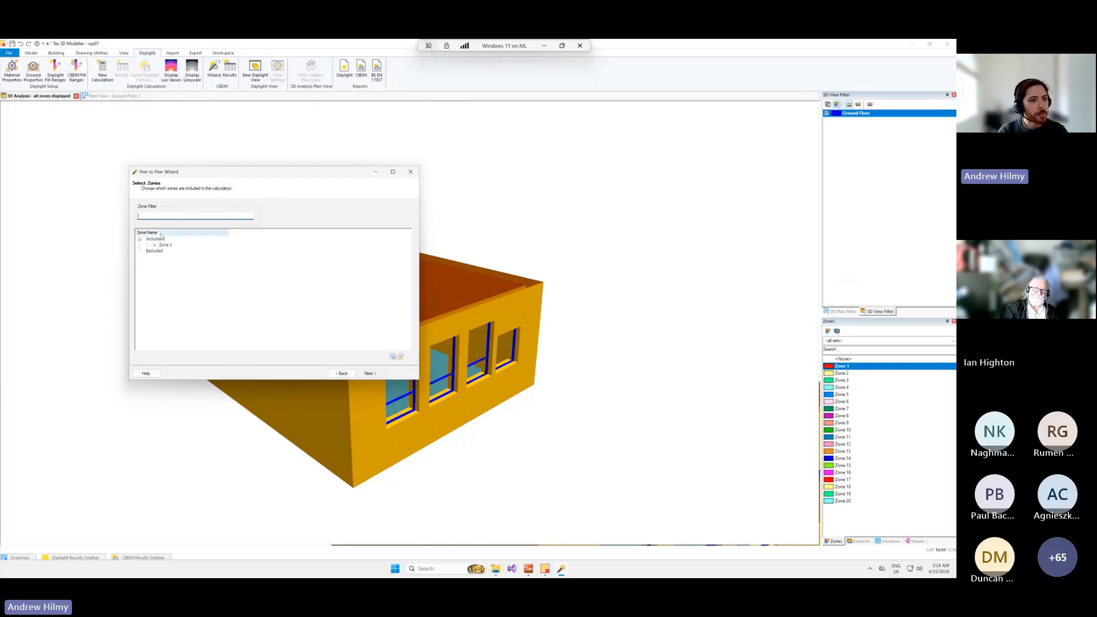
pyautogui.rightClick(164, 239)
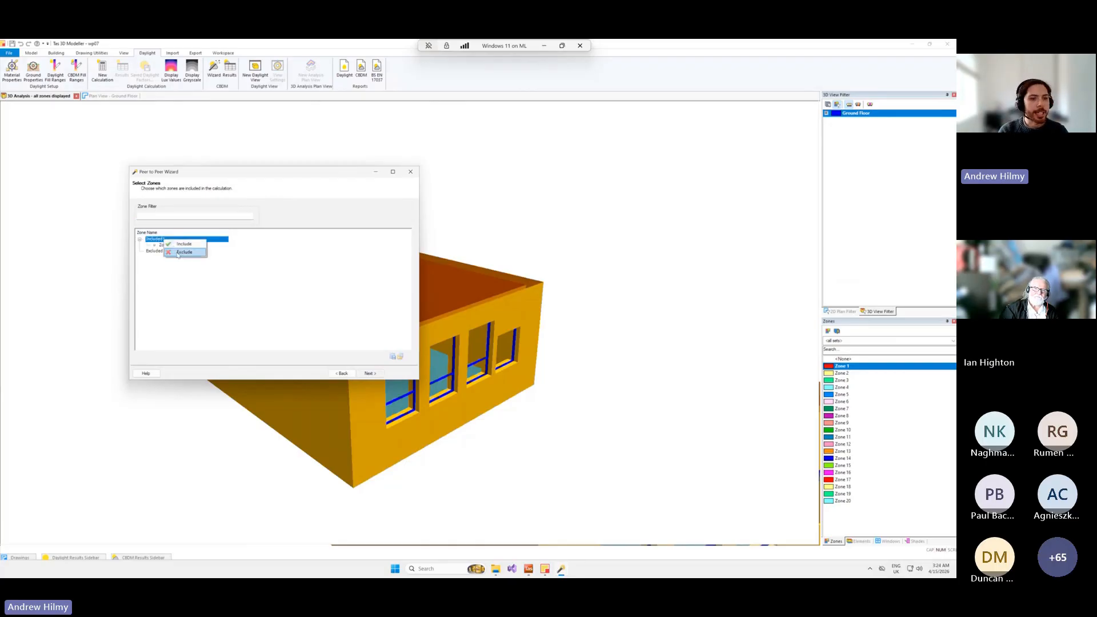
pyautogui.click(232, 299)
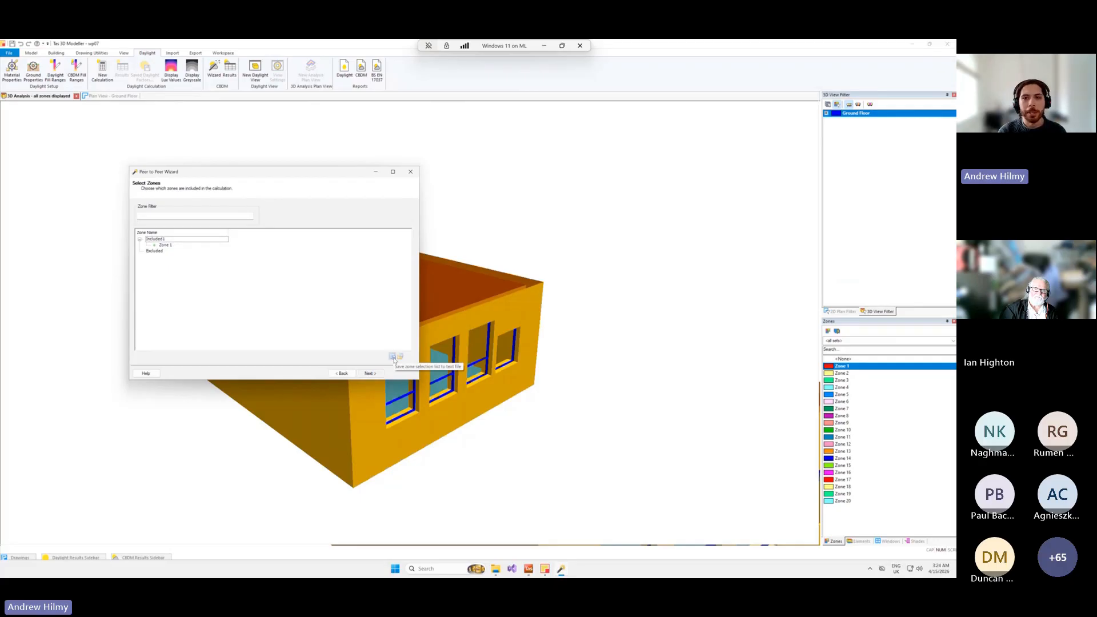
# Run the CBDM calculation on this computer, enlarge the wizard to follow the task progress, and acknowledge its completion.
pyautogui.click(370, 373)
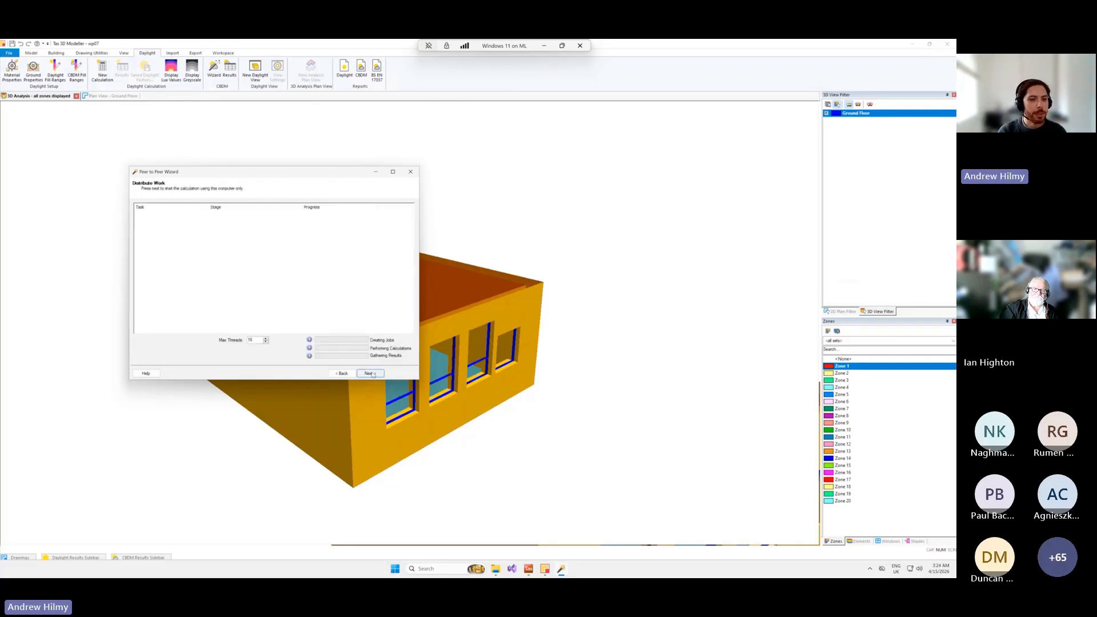
pyautogui.click(368, 374)
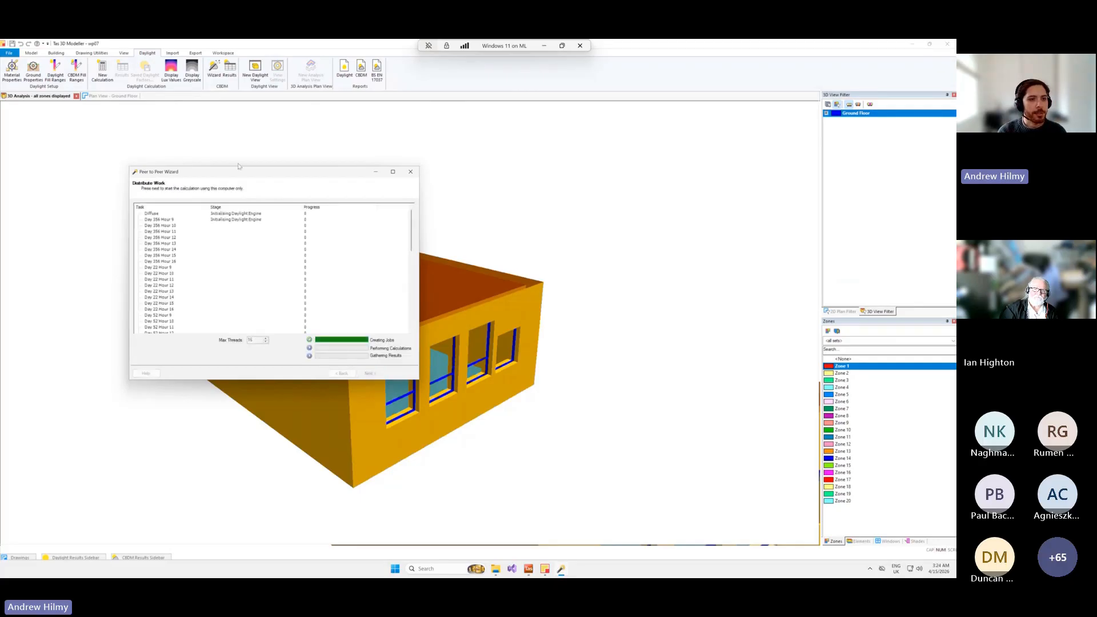
pyautogui.moveTo(192, 78); pyautogui.dragTo(193, 77)
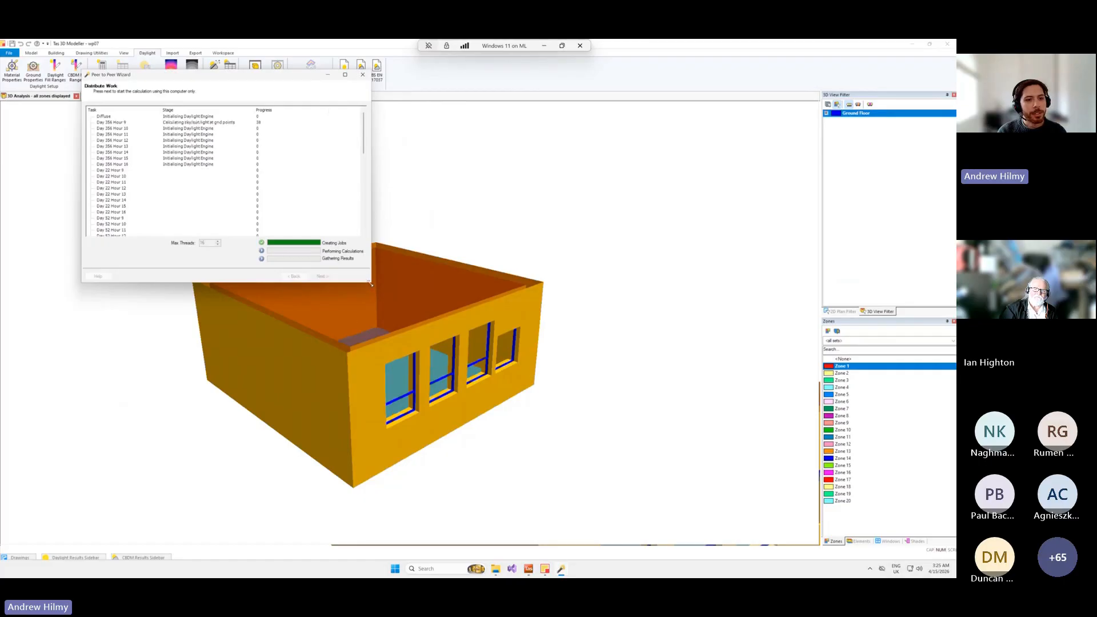
pyautogui.moveTo(372, 283); pyautogui.dragTo(528, 474)
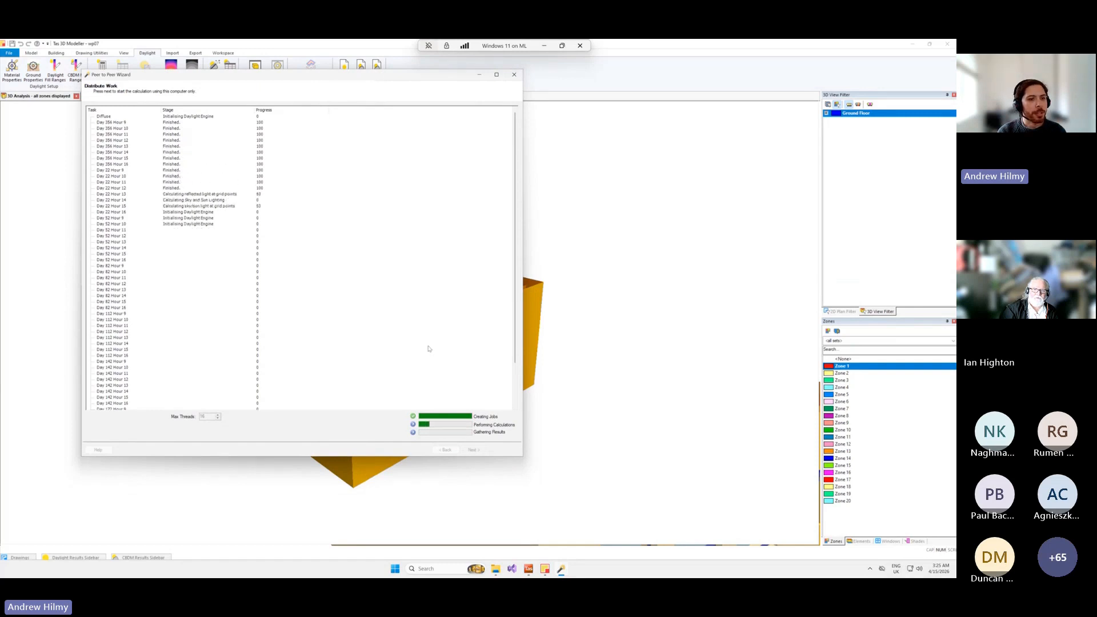
pyautogui.scroll(-3, 366, 326)
pyautogui.scroll(3, 360, 326)
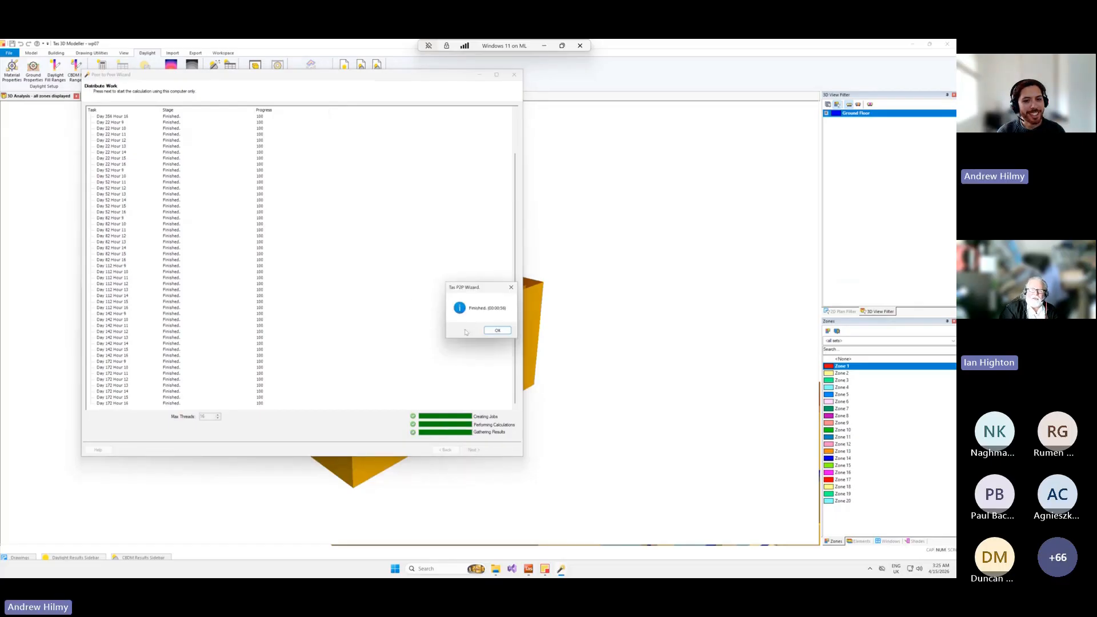
pyautogui.click(498, 331)
pyautogui.scroll(-3, 241, 302)
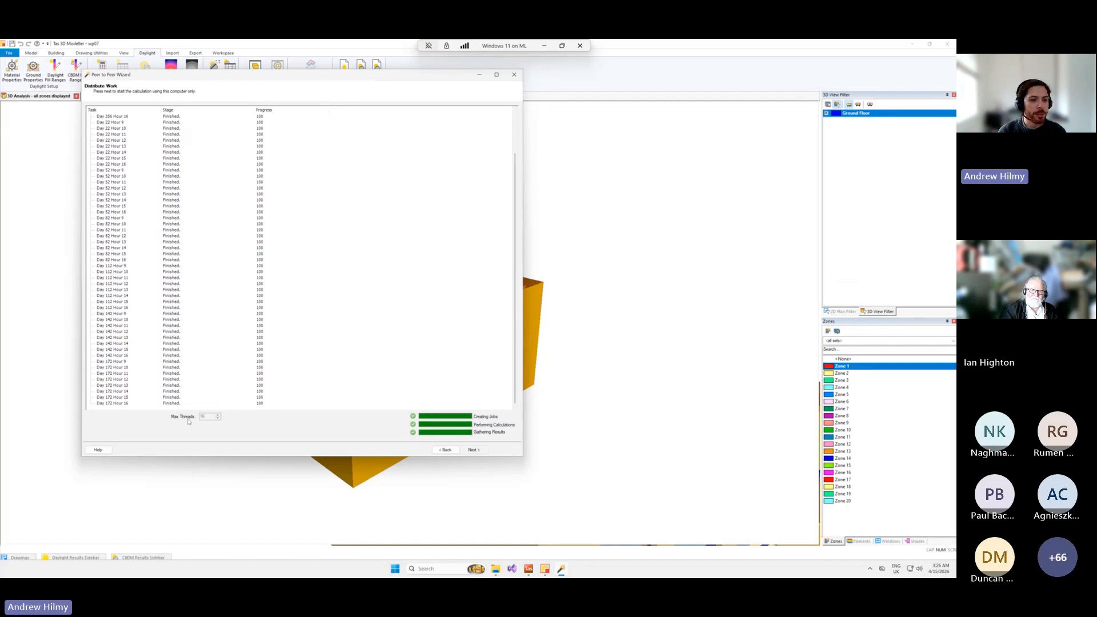
# Proceed through the save options, decline overwriting the existing wp07 results file, and continue to the results report.
pyautogui.click(474, 450)
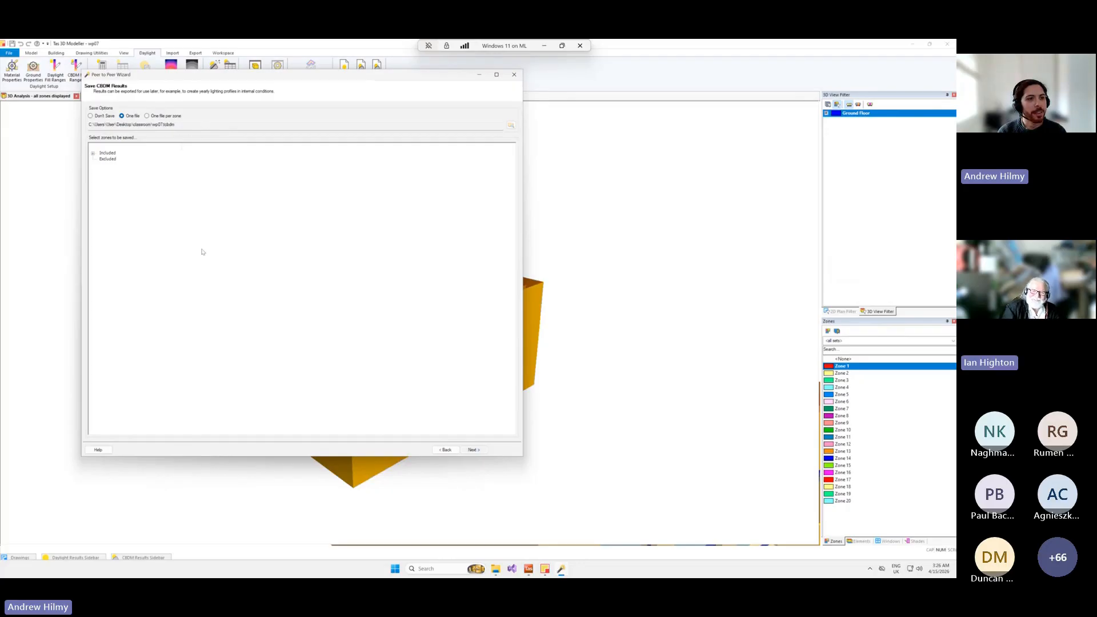
pyautogui.moveTo(139, 76); pyautogui.dragTo(228, 119)
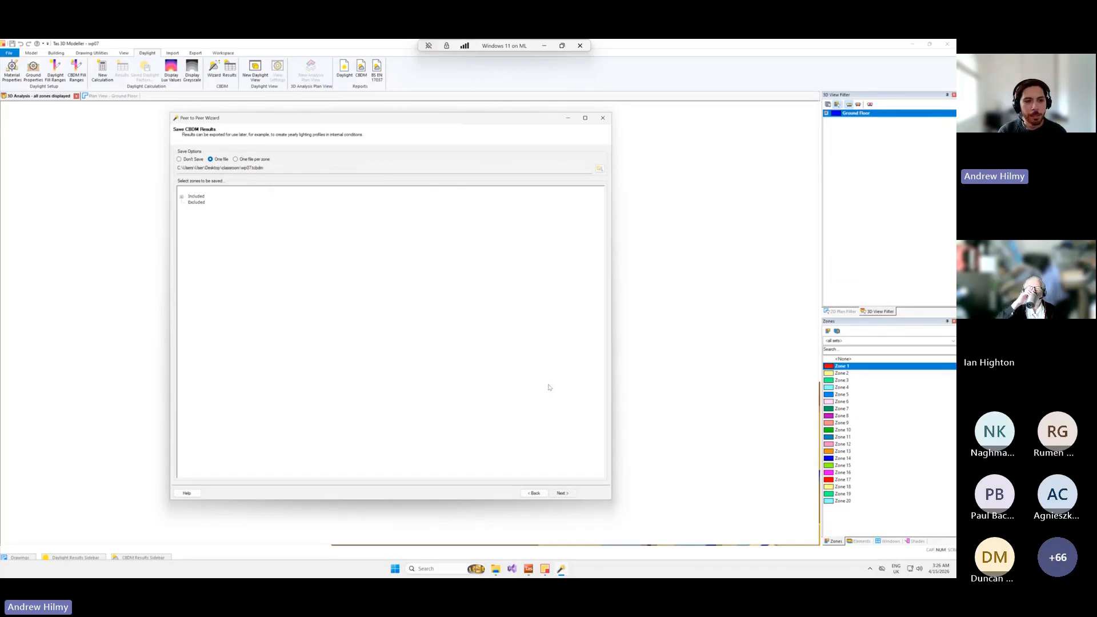
pyautogui.click(571, 493)
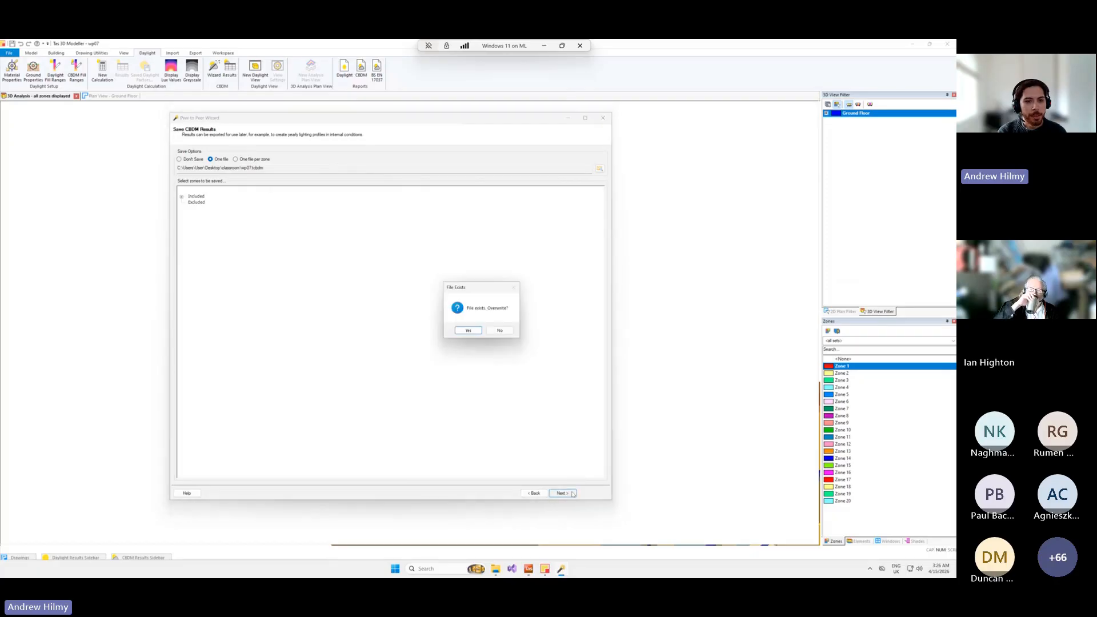
pyautogui.click(499, 330)
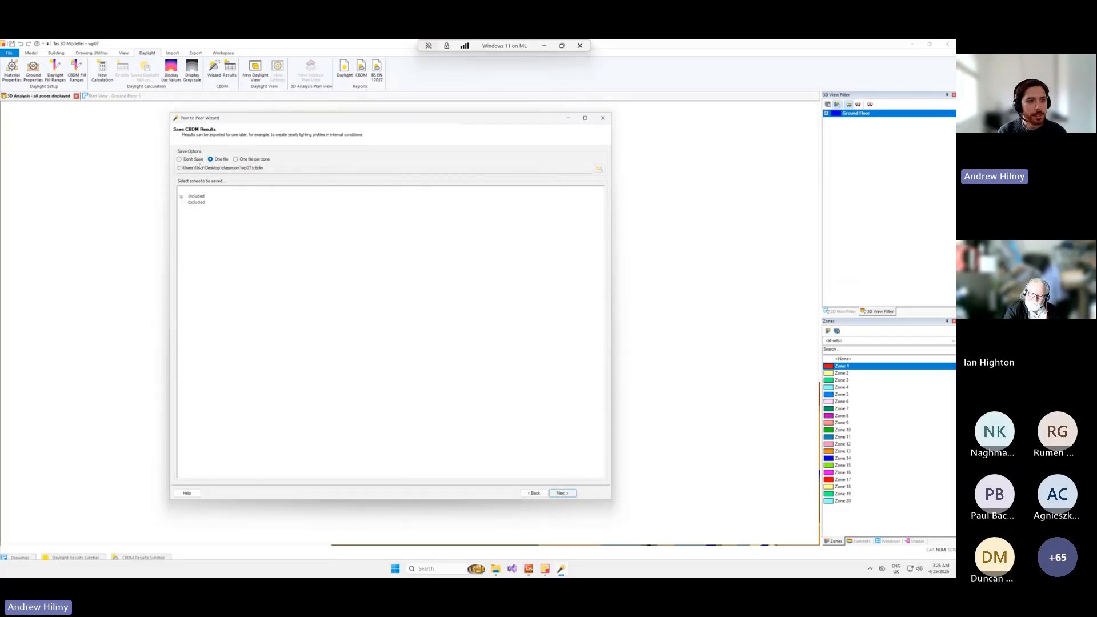
pyautogui.click(563, 493)
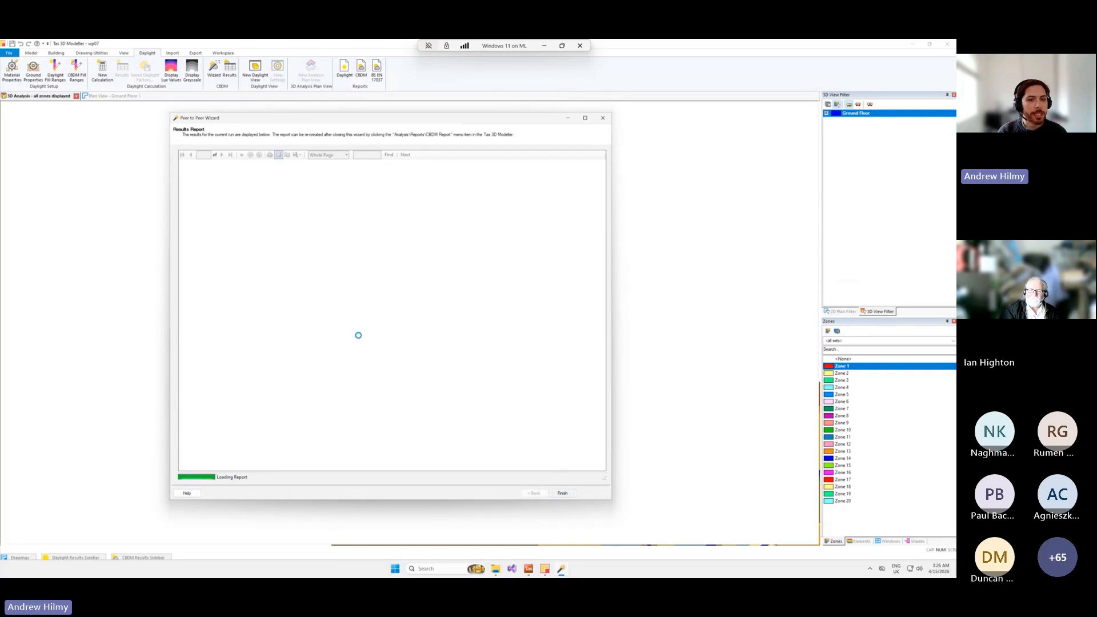
# Review the results report's project details, Zone 1 UDI averages and surface reflectance table, and close the wizard.
pyautogui.scroll(-5, 457, 293)
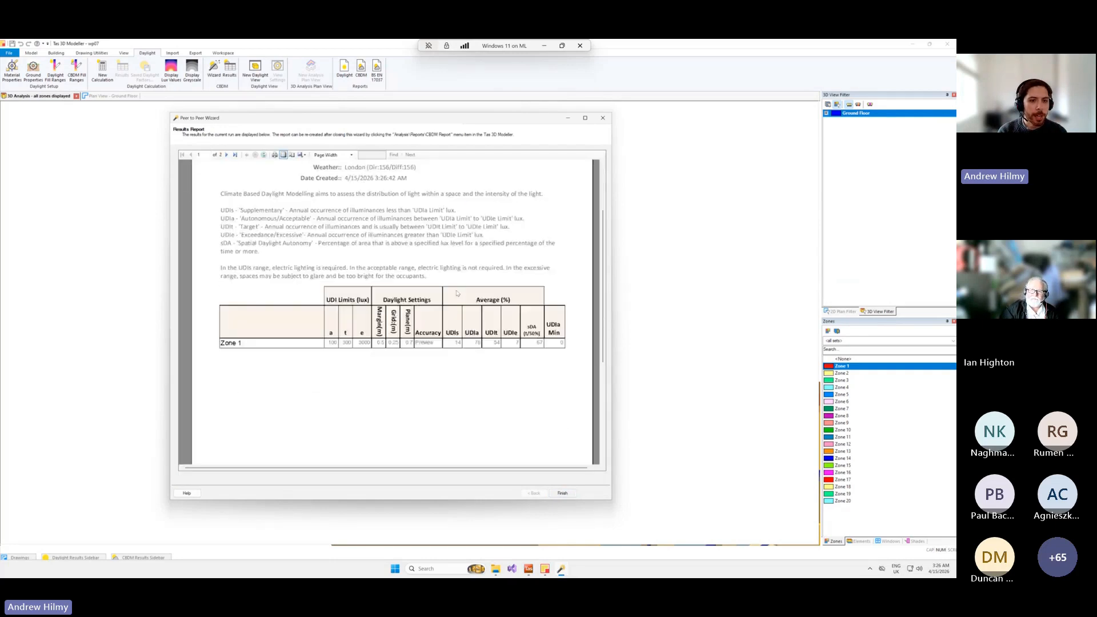
pyautogui.scroll(4, 457, 293)
pyautogui.moveTo(409, 116); pyautogui.dragTo(402, 98)
pyautogui.scroll(2, 426, 284)
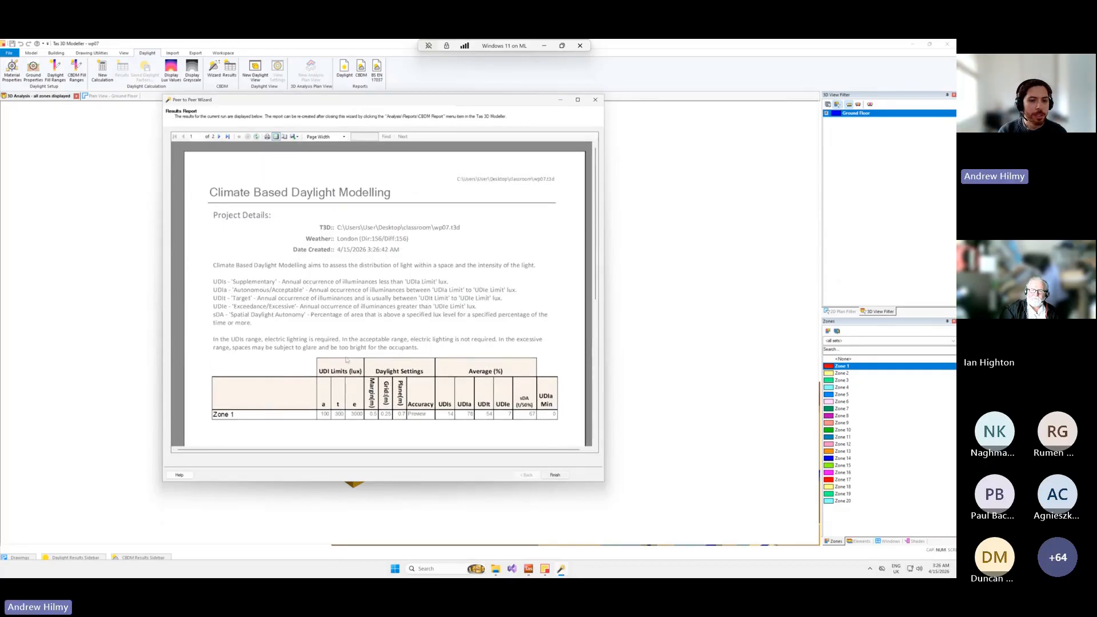
pyautogui.scroll(-10, 346, 360)
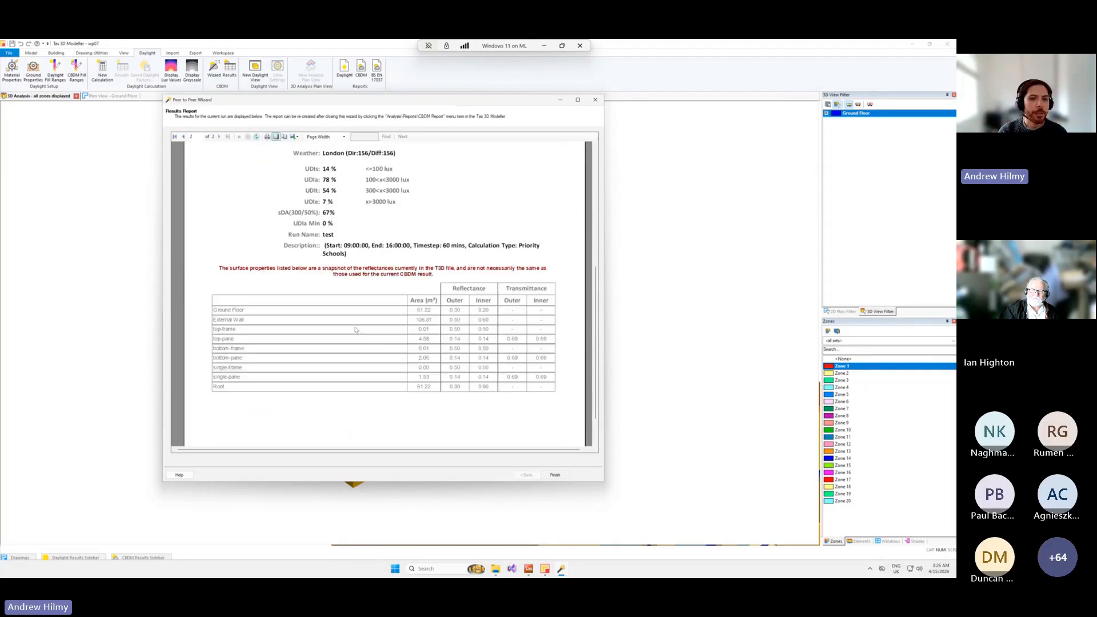
pyautogui.scroll(-2, 421, 307)
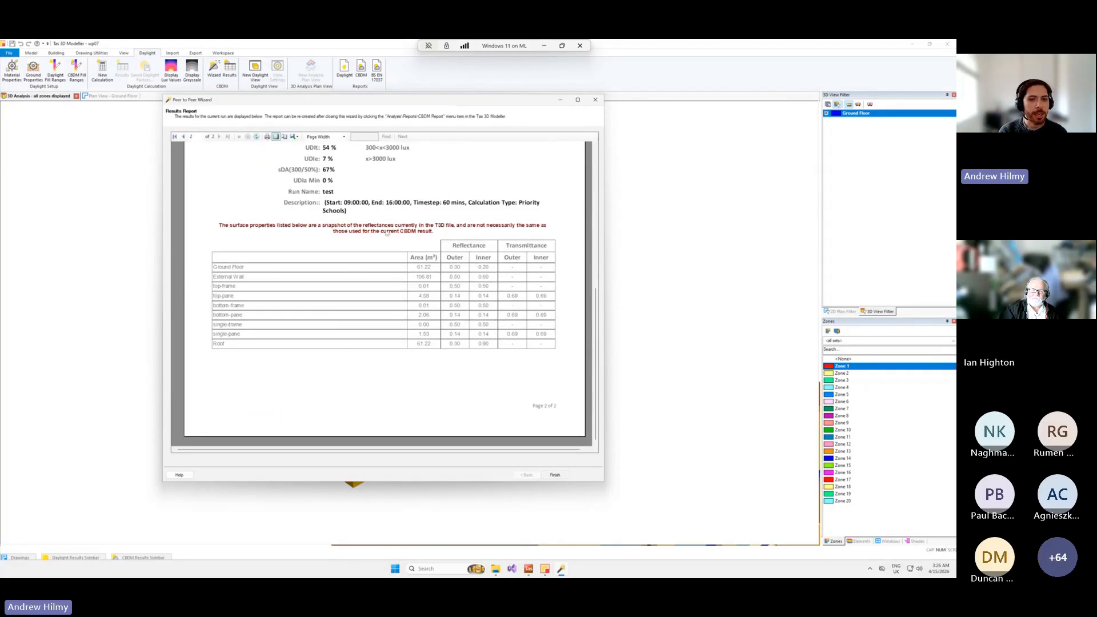
pyautogui.scroll(4, 389, 280)
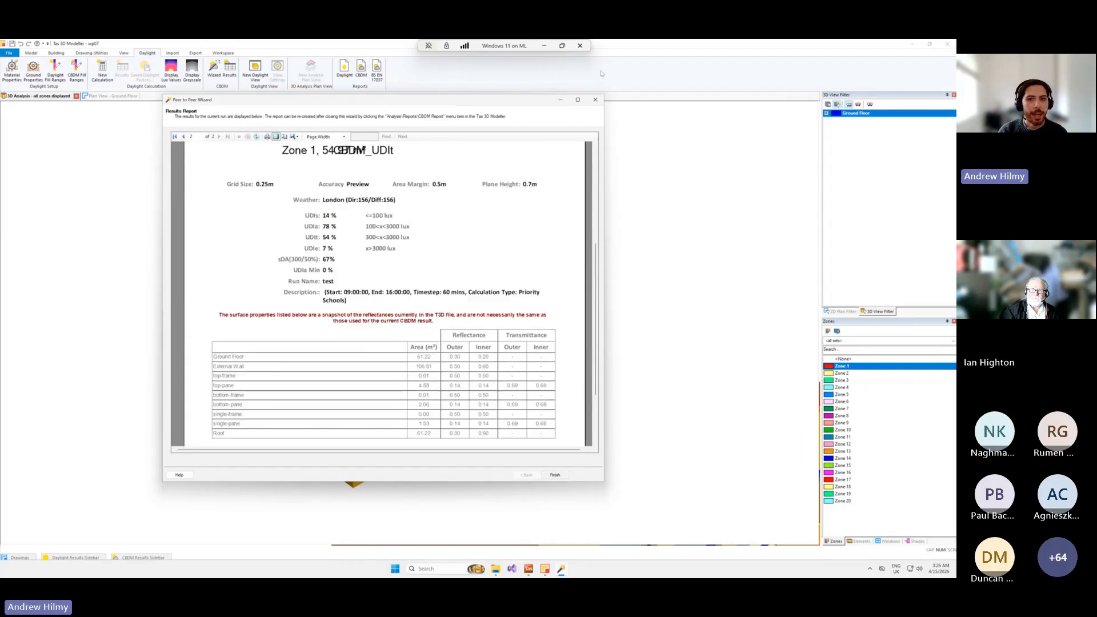
pyautogui.click(596, 100)
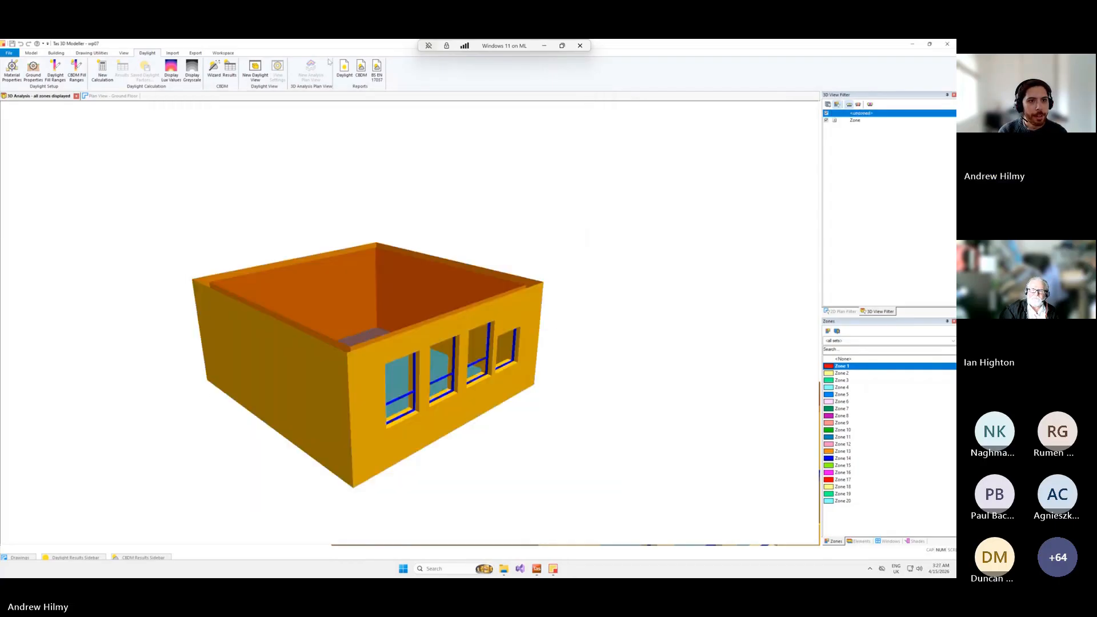
# View the zone image and available result options in the CBDM report generator and close it without generating.
pyautogui.click(359, 78)
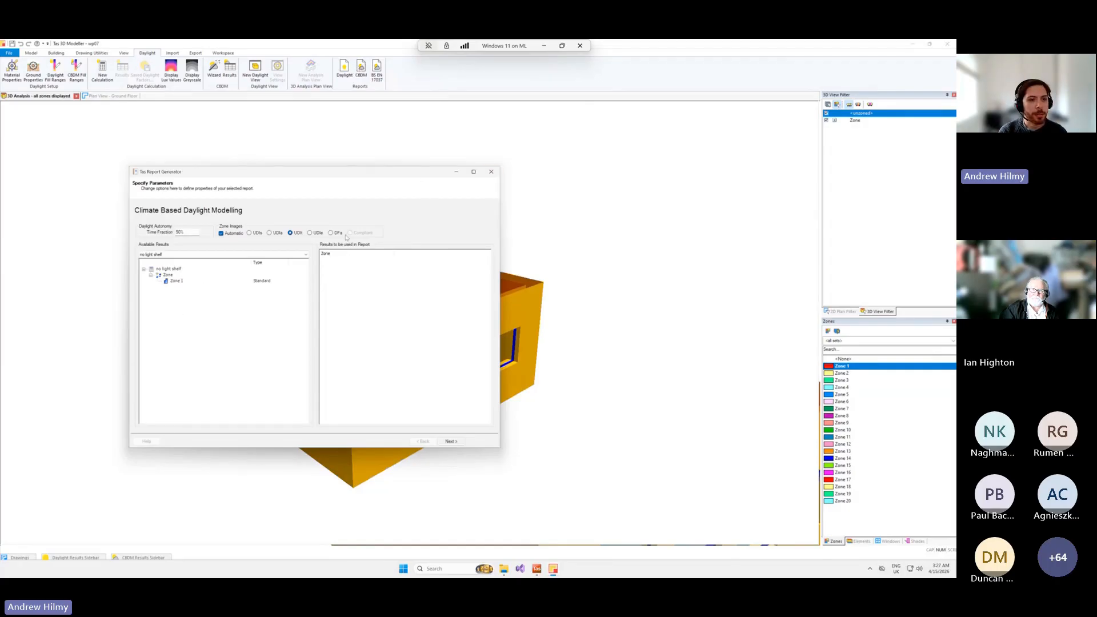
pyautogui.click(492, 171)
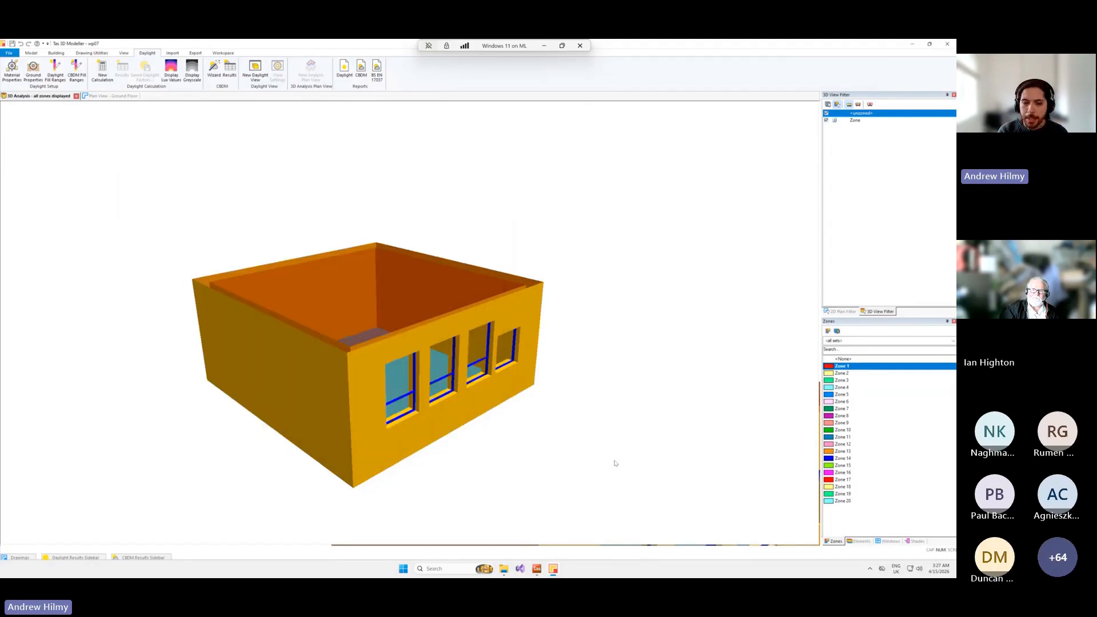
# Open the Climate Based Daylight Modelling PDF from the classroom folder, examine its Zone 1 image and results, and close it.
pyautogui.click(502, 570)
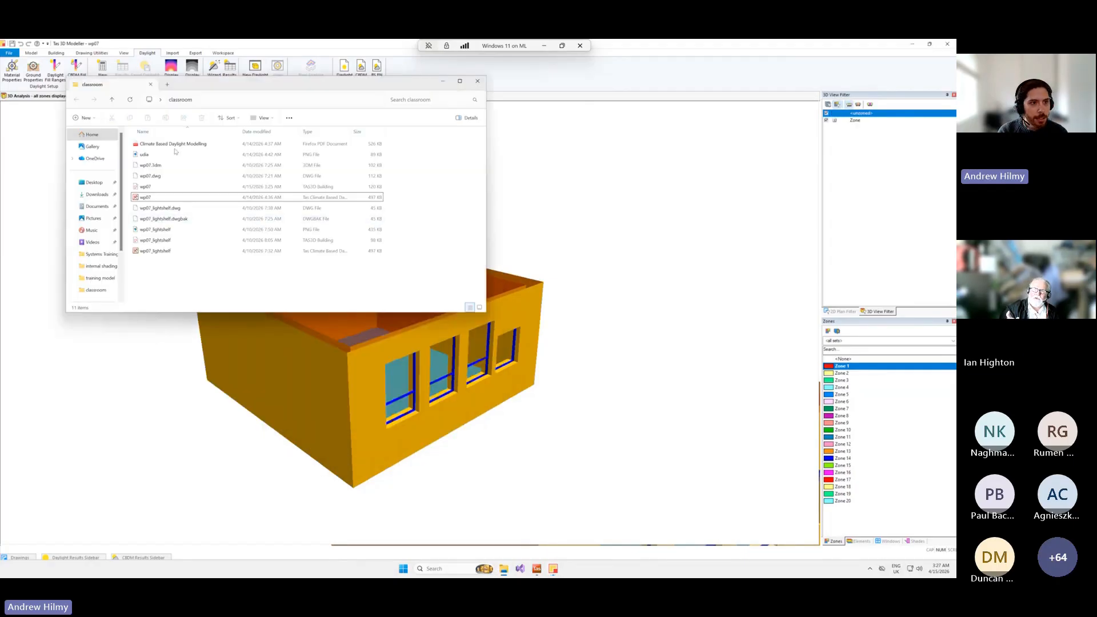
pyautogui.click(176, 144)
pyautogui.doubleClick(176, 144)
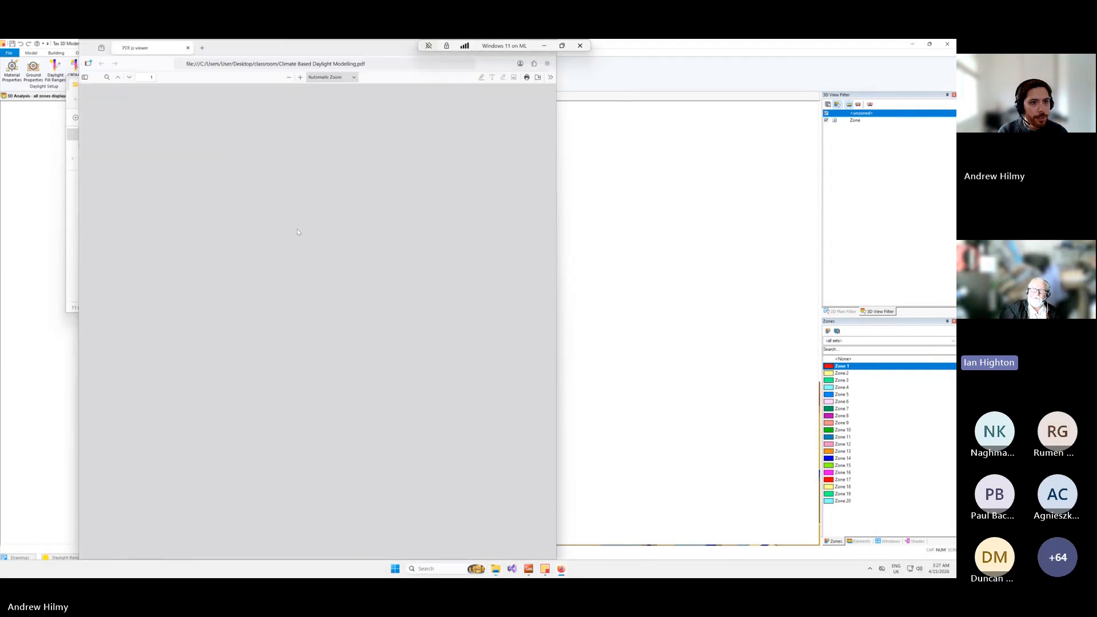
pyautogui.scroll(-4, 330, 281)
pyautogui.scroll(-4, 331, 282)
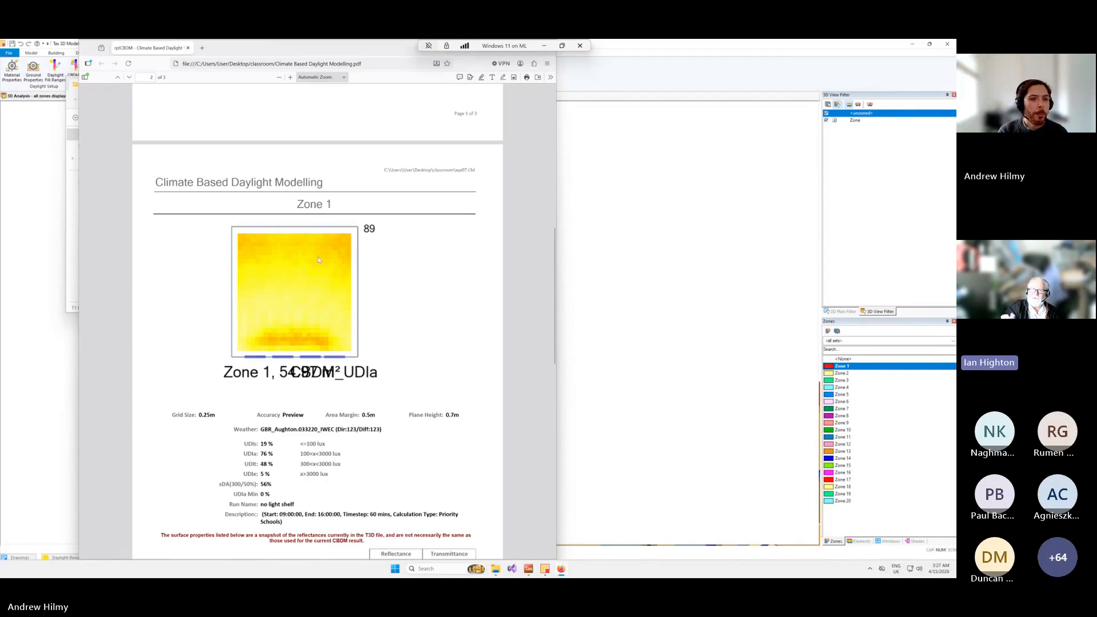
pyautogui.scroll(-10, 321, 255)
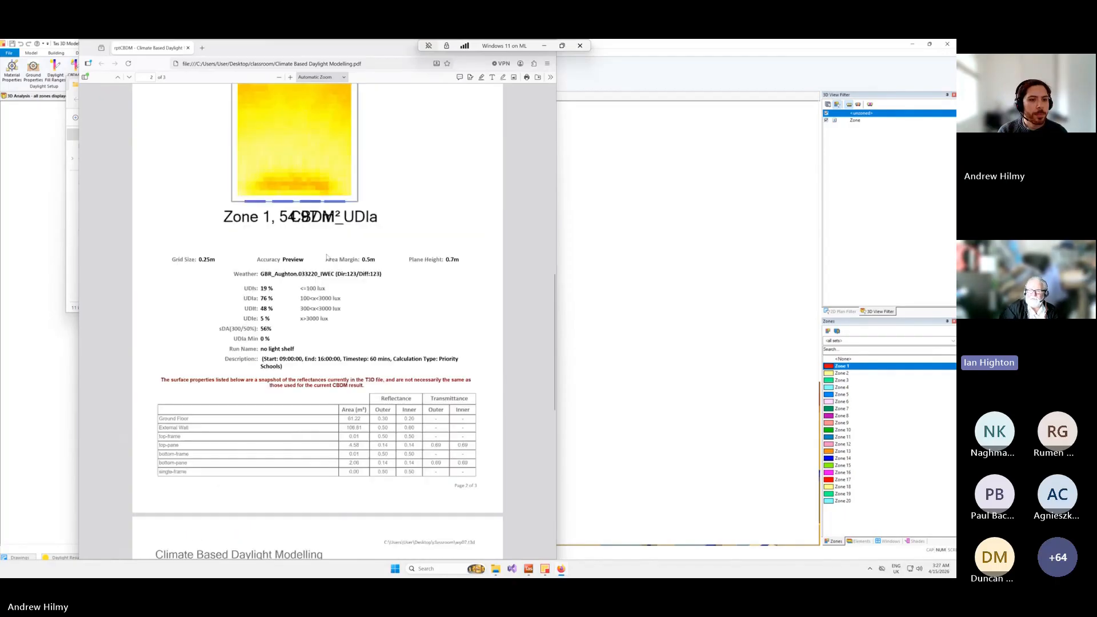
pyautogui.scroll(20, 329, 257)
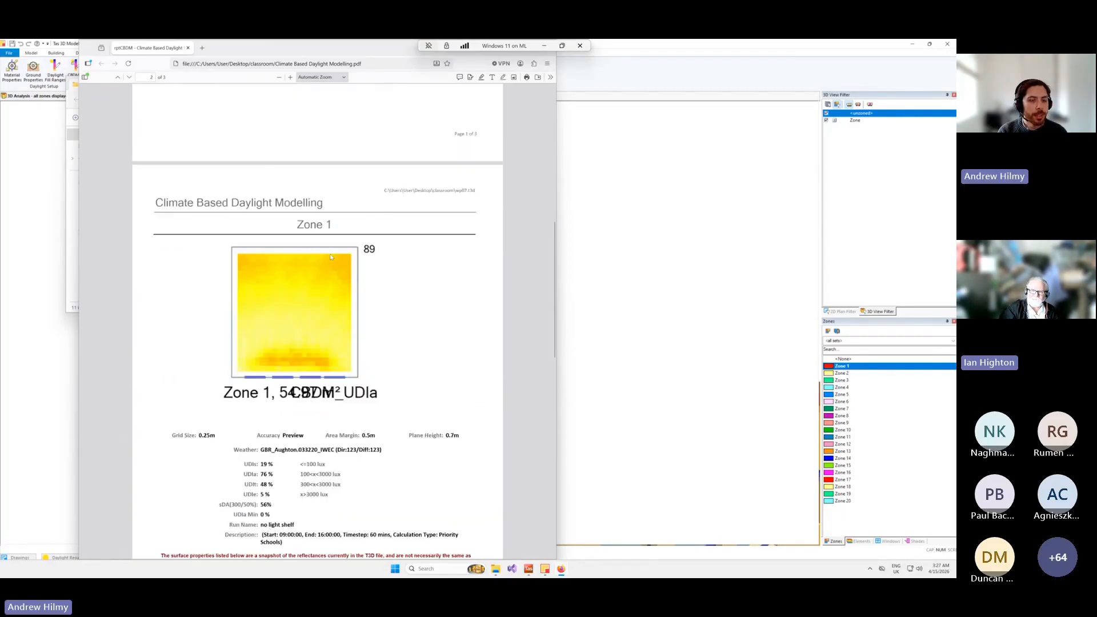
pyautogui.click(188, 47)
# Open the wp07 CBDM results file from the classroom folder, using the CIBSE 2016 TRY weather file with the London weather year.
pyautogui.click(261, 286)
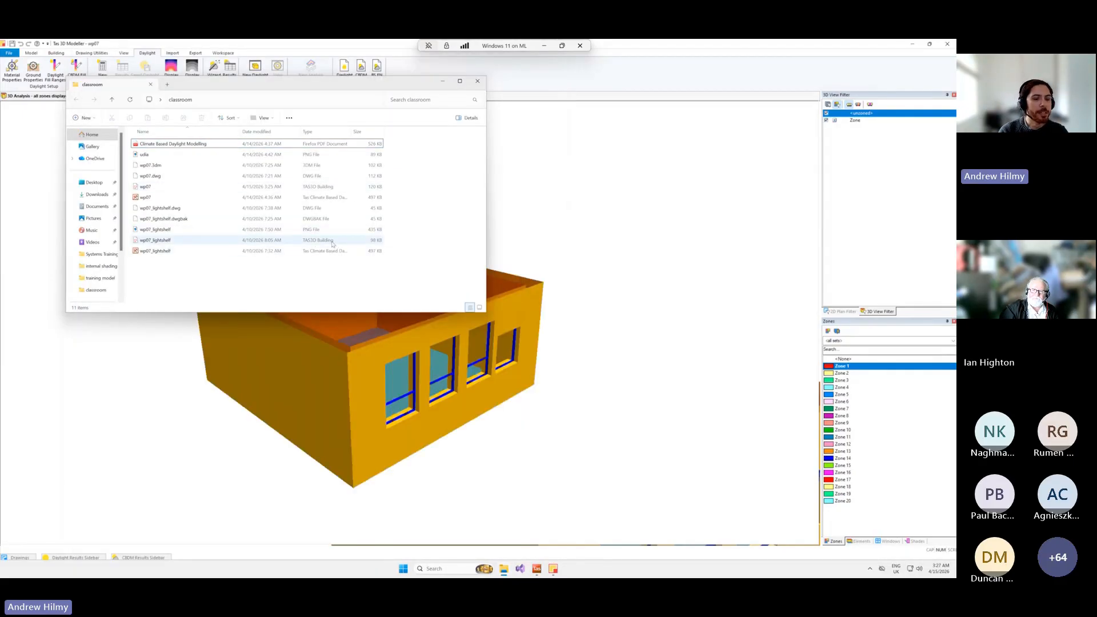
pyautogui.doubleClick(164, 198)
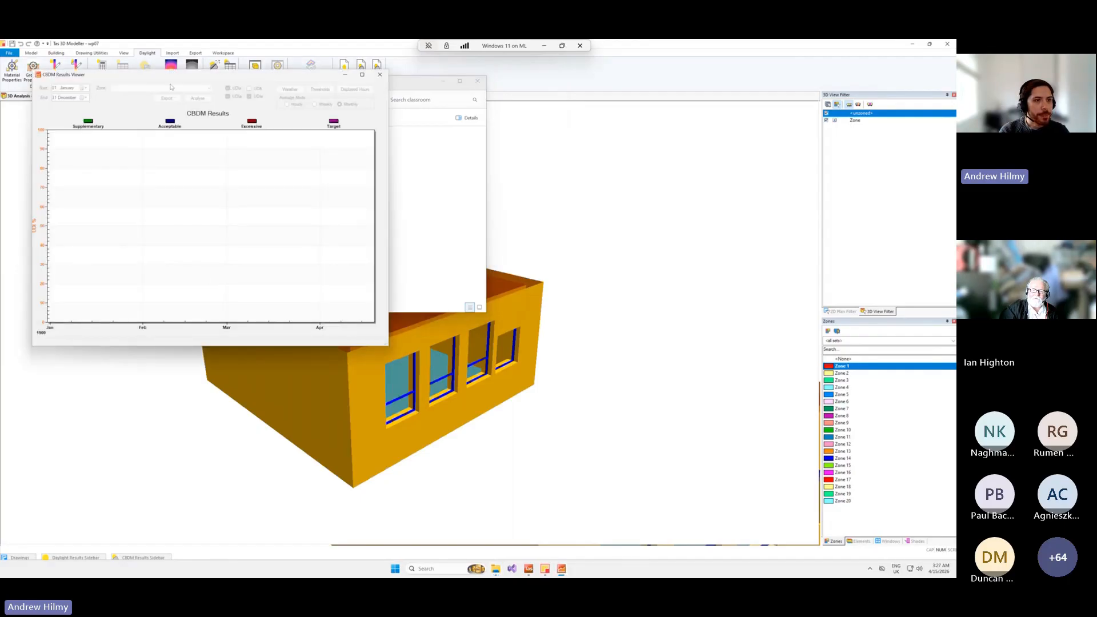
pyautogui.moveTo(172, 78); pyautogui.dragTo(557, 154)
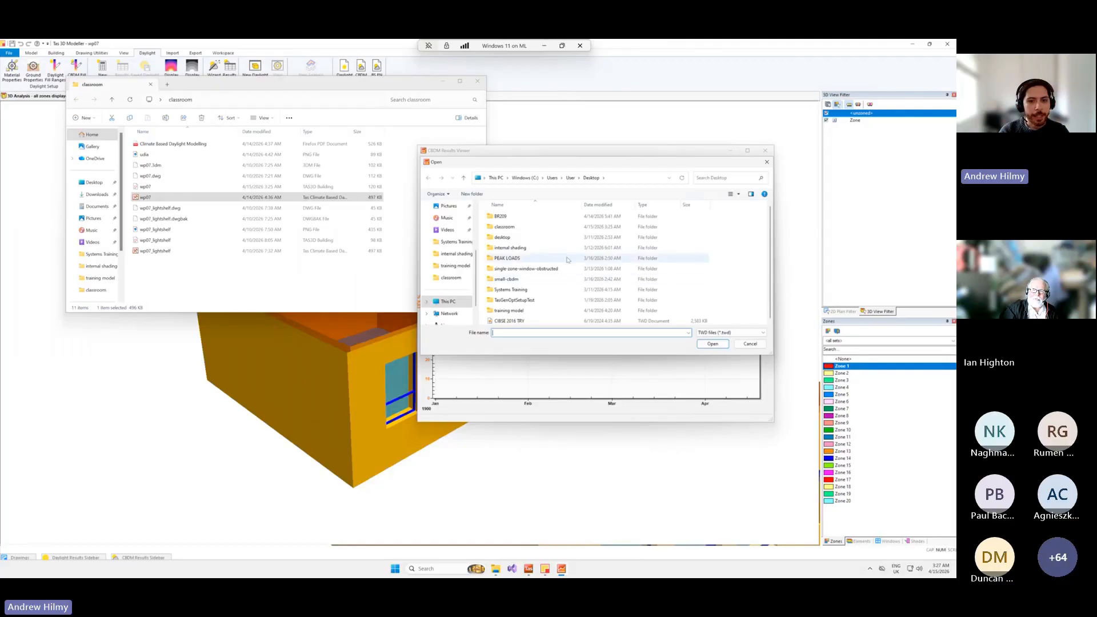
pyautogui.doubleClick(509, 321)
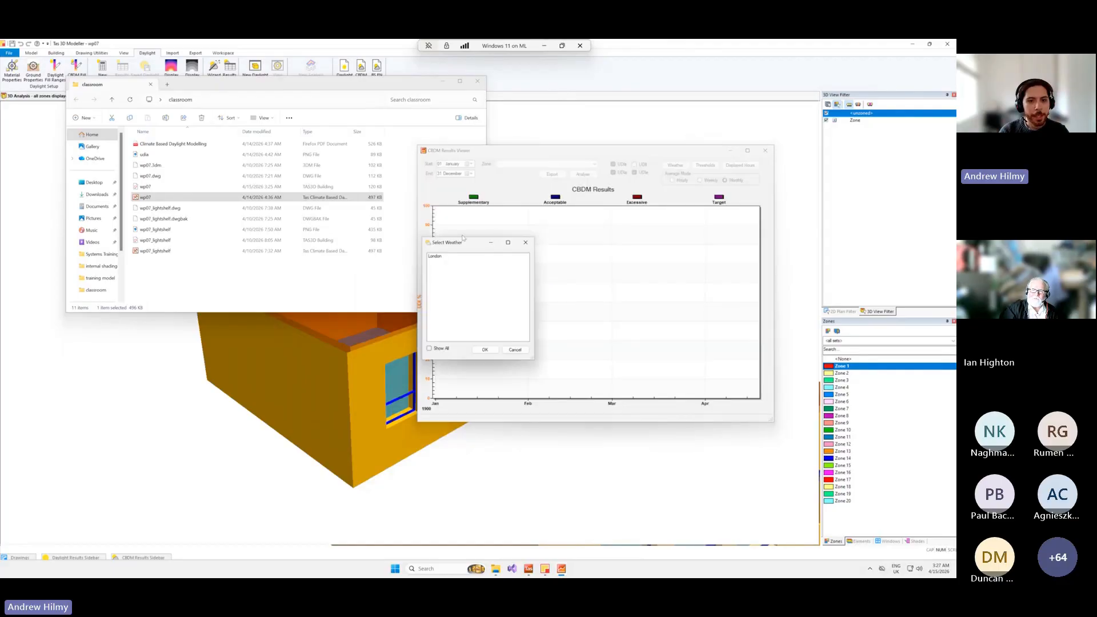
pyautogui.click(436, 257)
pyautogui.click(485, 349)
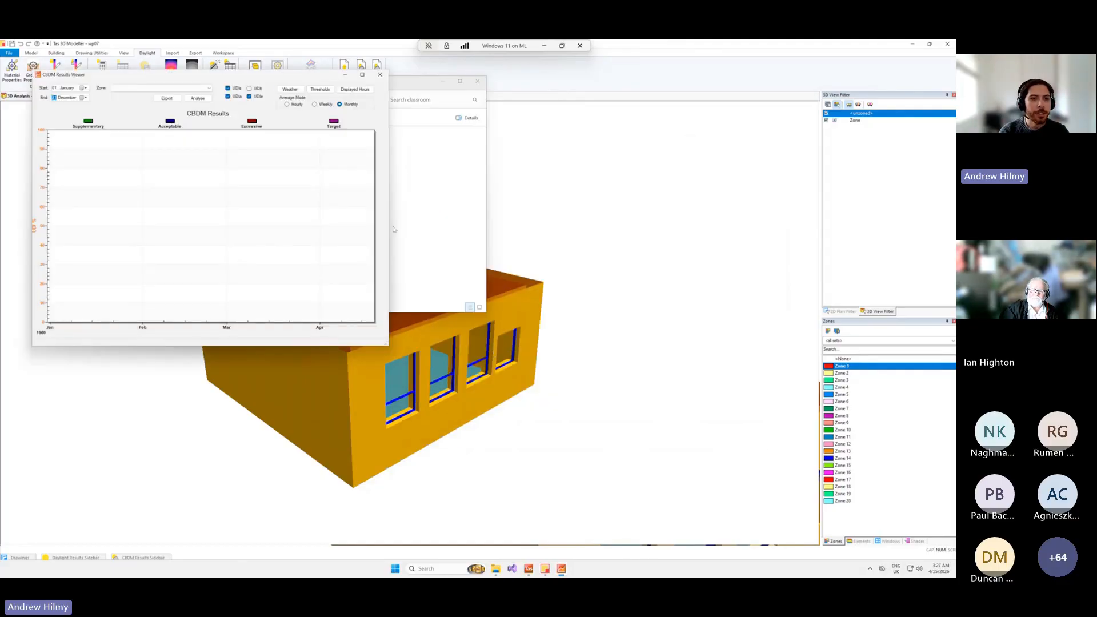
# Plot the monthly UDI results for Zone 1 and enlarge the CBDM Results Viewer window.
pyautogui.moveTo(209, 78); pyautogui.dragTo(632, 157)
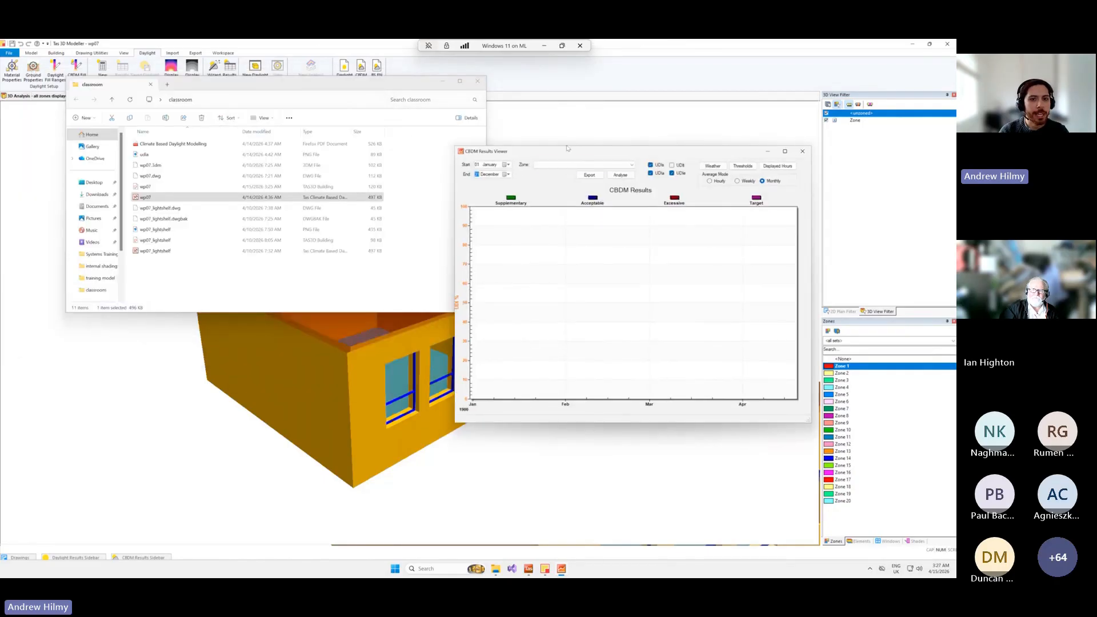
pyautogui.click(566, 165)
pyautogui.click(559, 172)
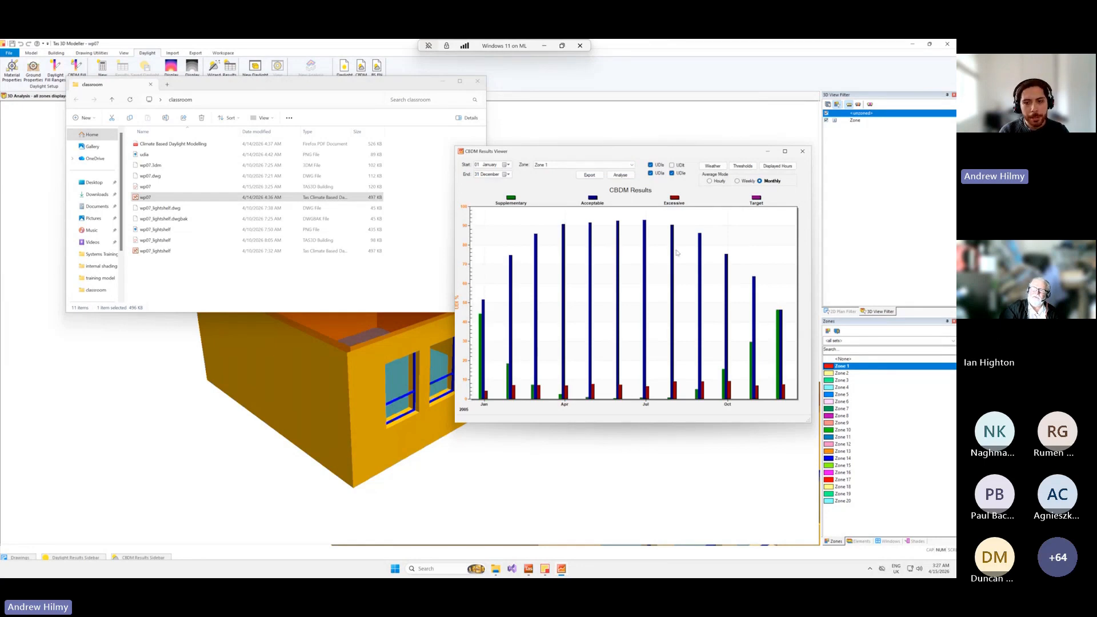
pyautogui.moveTo(456, 424); pyautogui.dragTo(397, 495)
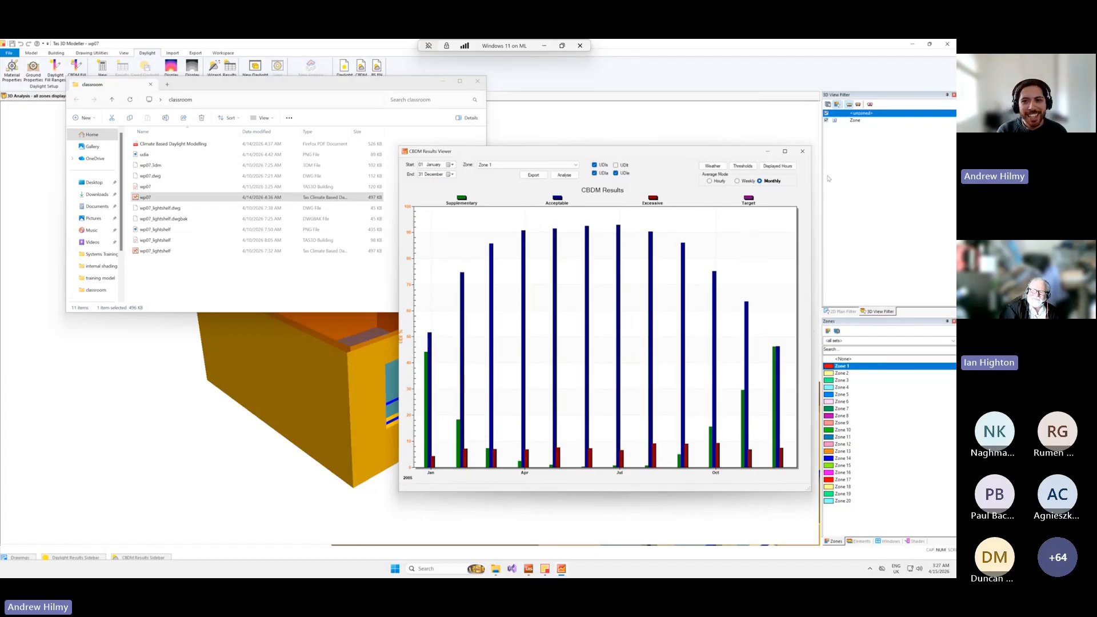
# View the displayed hours setting and the UDI lux thresholds, and close them without changing any values.
pyautogui.click(784, 169)
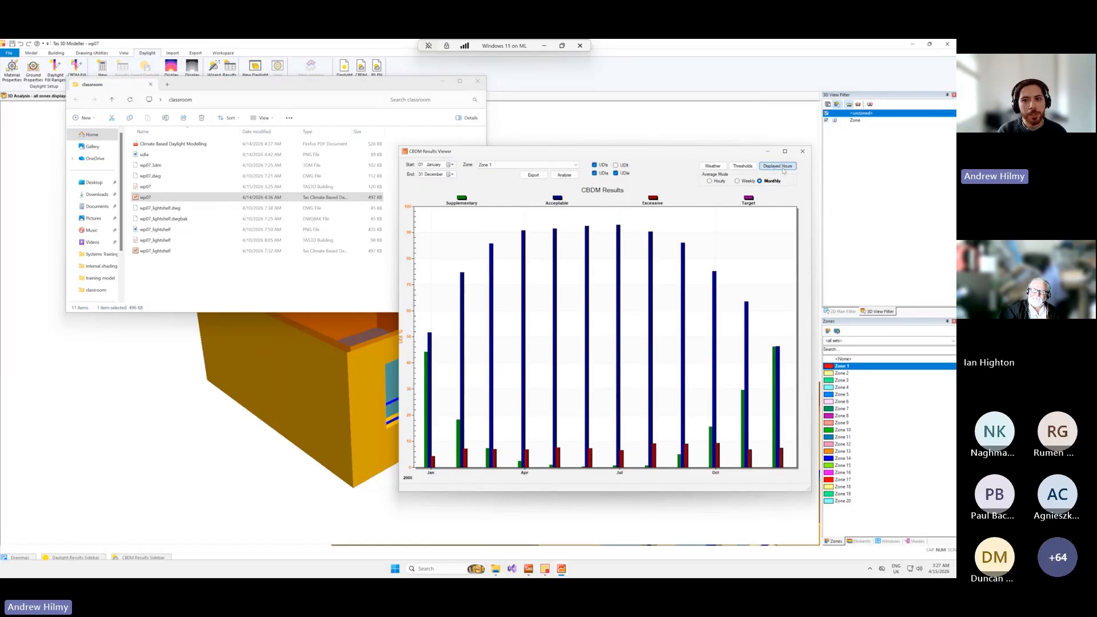
pyautogui.click(647, 210)
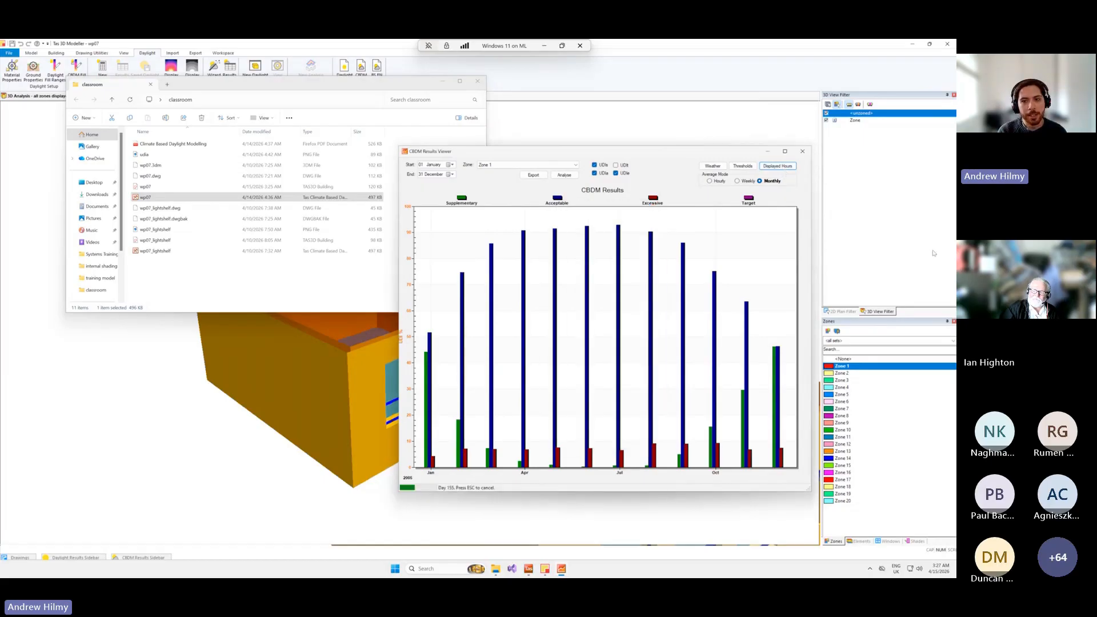
pyautogui.click(743, 166)
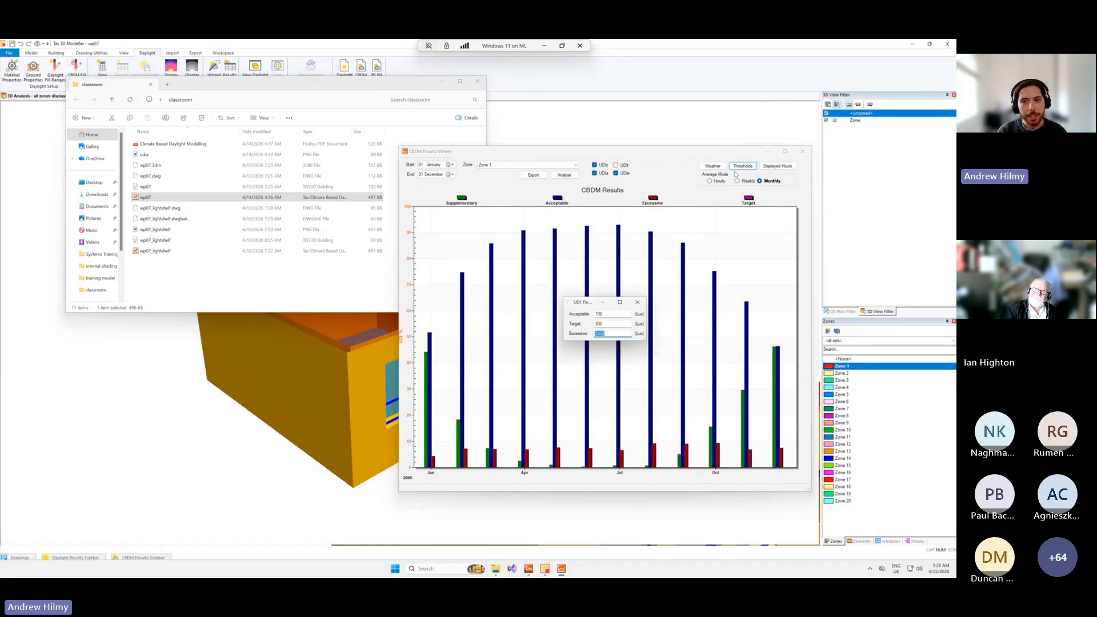
pyautogui.click(637, 303)
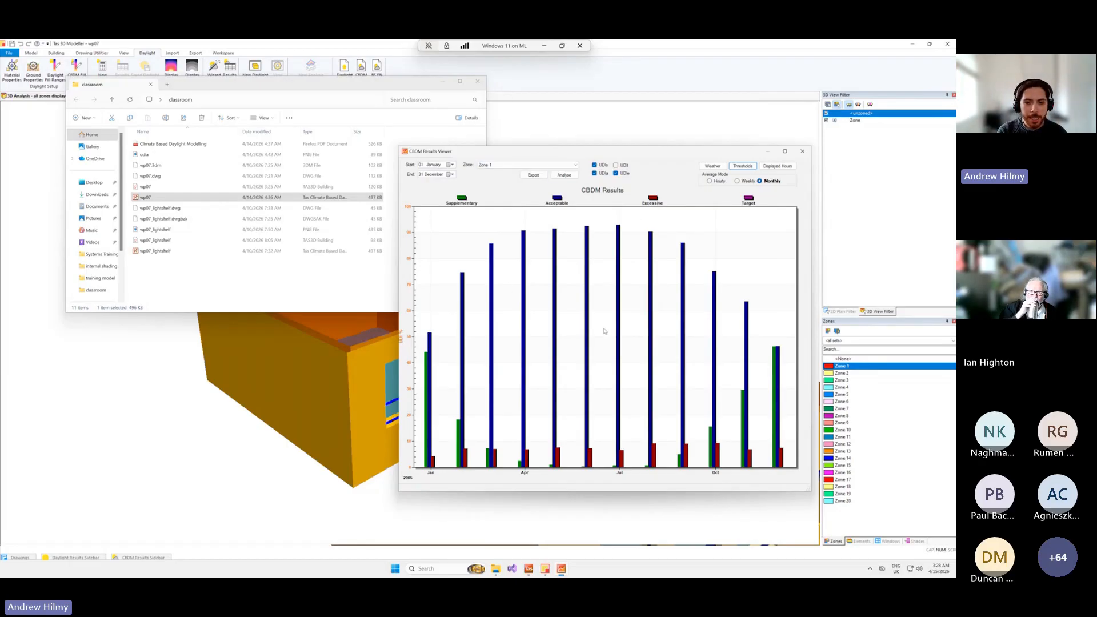
# Hide the acceptable UDIa series and zoom the results chart into the December bars.
pyautogui.click(603, 174)
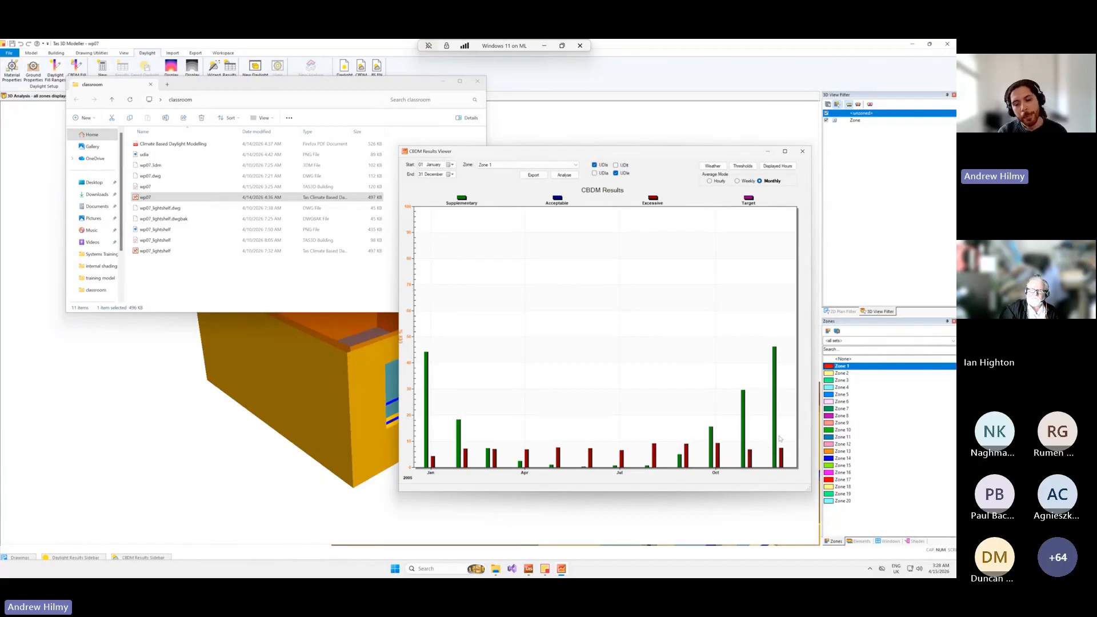
pyautogui.moveTo(767, 452); pyautogui.dragTo(789, 452)
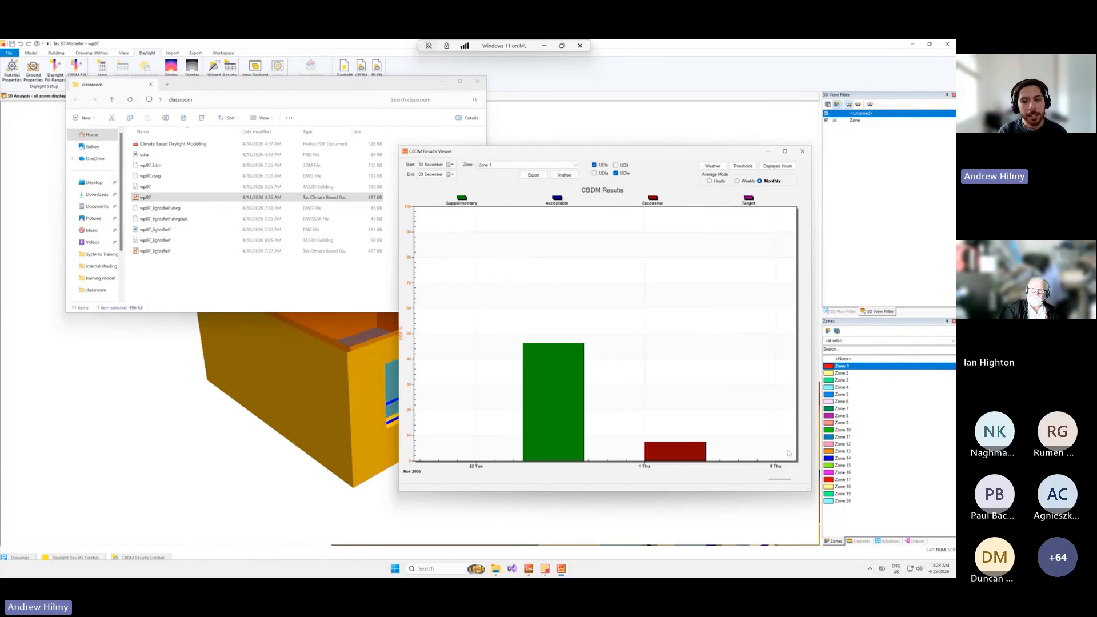
# Switch the chart averaging to weekly and finally to hourly, narrowing the plotted period to the afternoon of 29 November.
pyautogui.click(737, 182)
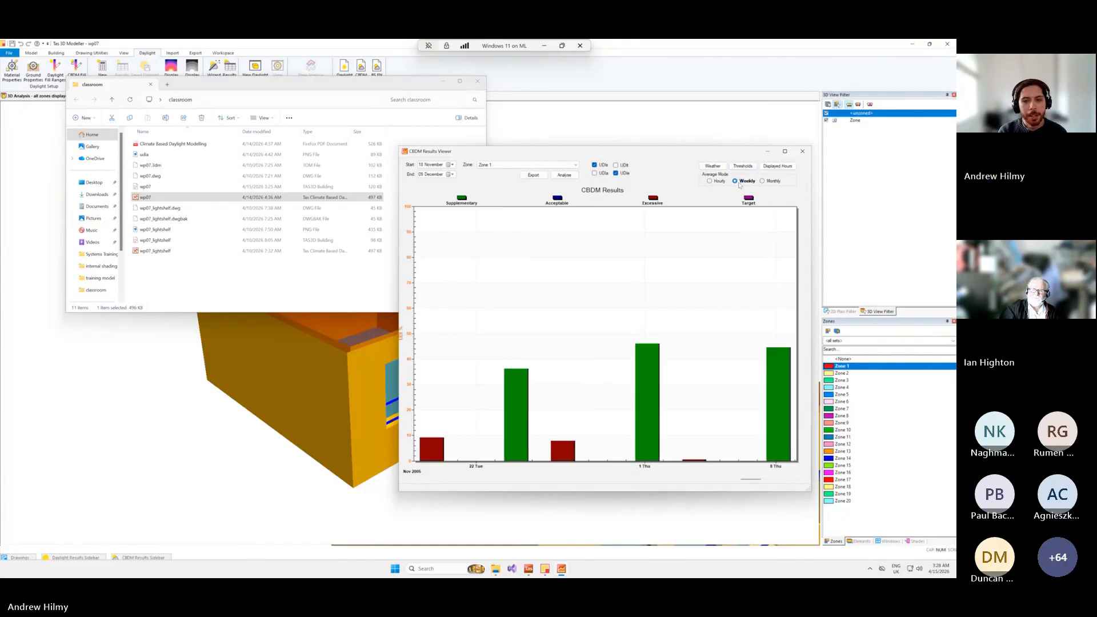
pyautogui.moveTo(648, 433); pyautogui.dragTo(719, 442)
pyautogui.click(709, 181)
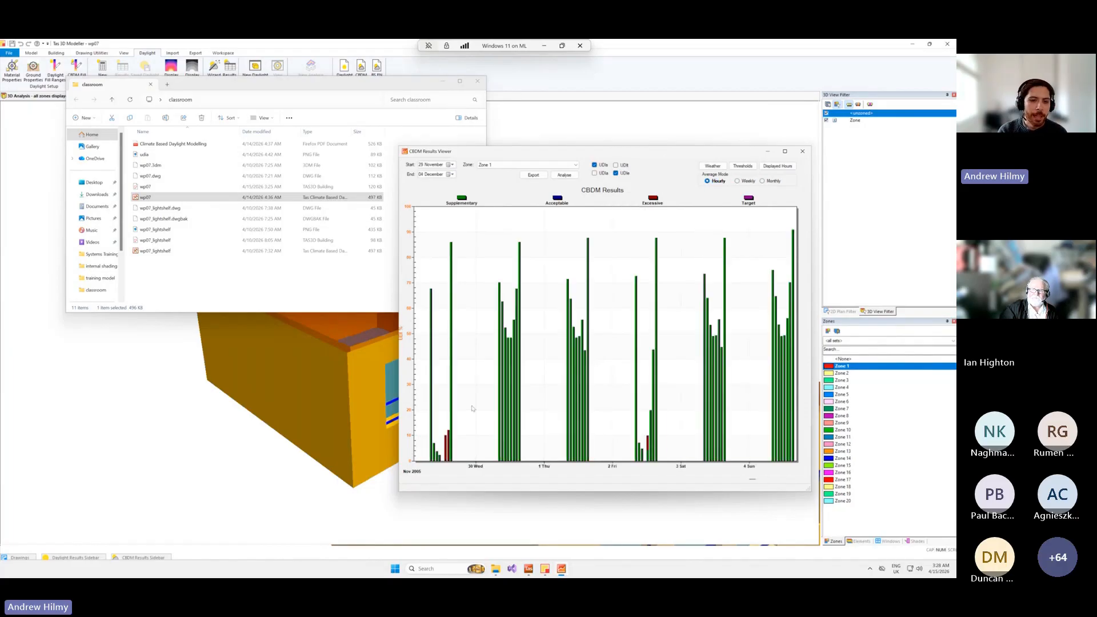
pyautogui.moveTo(444, 452); pyautogui.dragTo(459, 454)
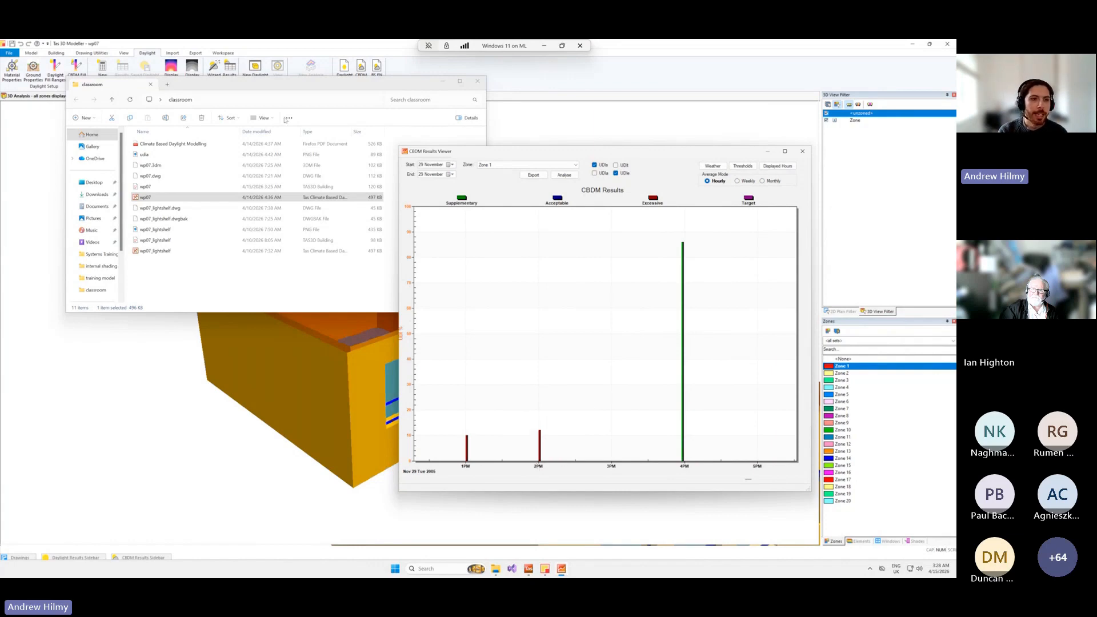
# Return to the 3D Modeller and set the sun position's day to 345, dismissing the low sun message.
pyautogui.click(250, 50)
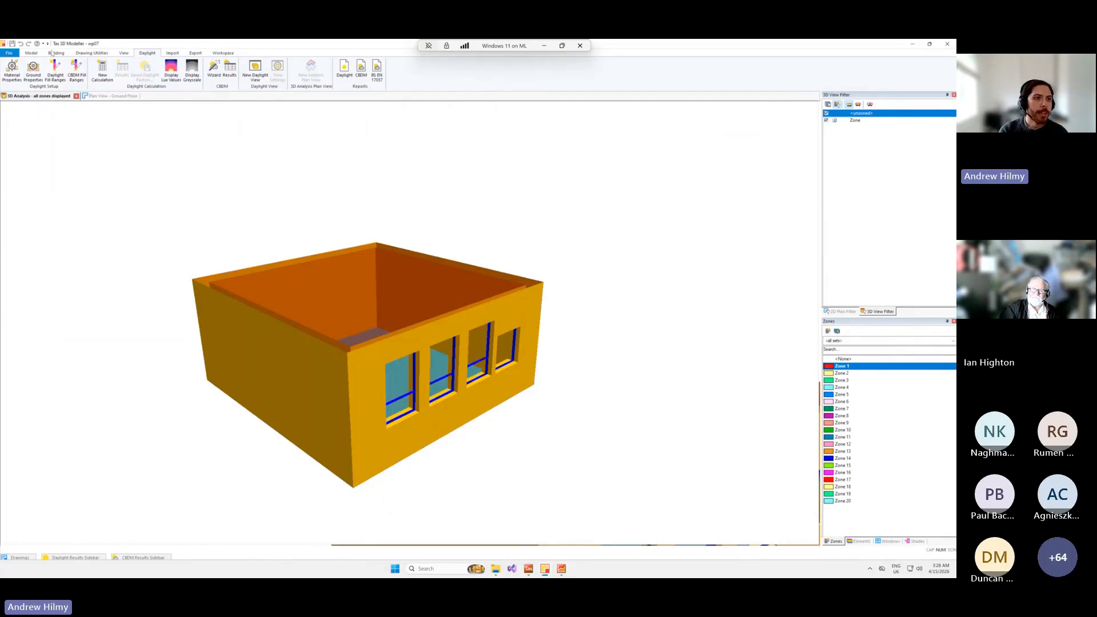
pyautogui.click(32, 53)
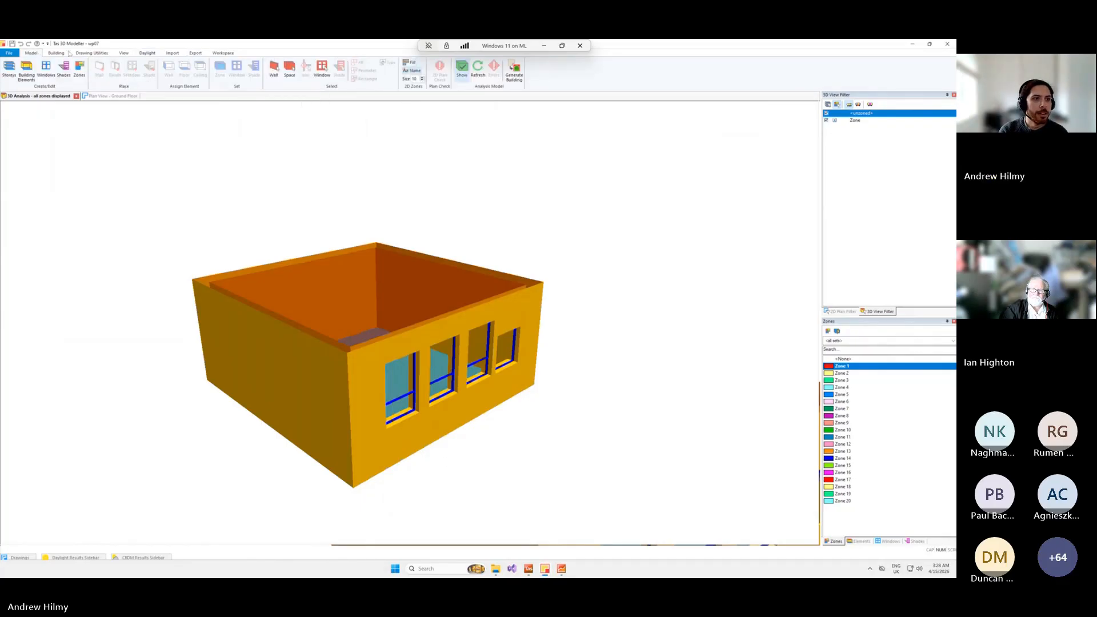
pyautogui.click(123, 53)
pyautogui.doubleClick(603, 64)
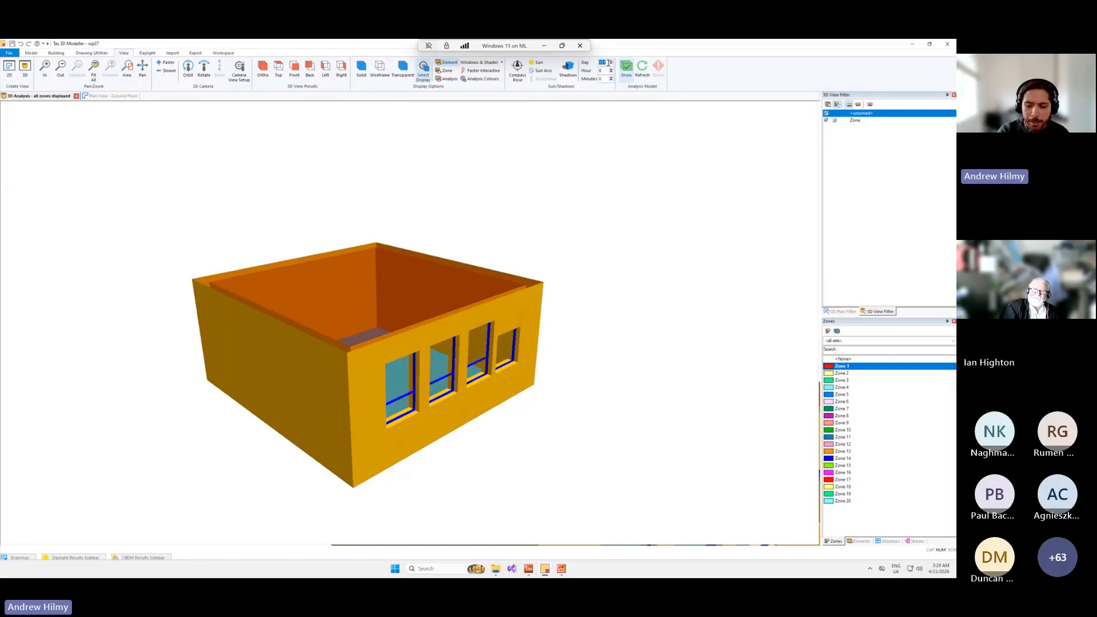
pyautogui.write('345')
pyautogui.press('Return')
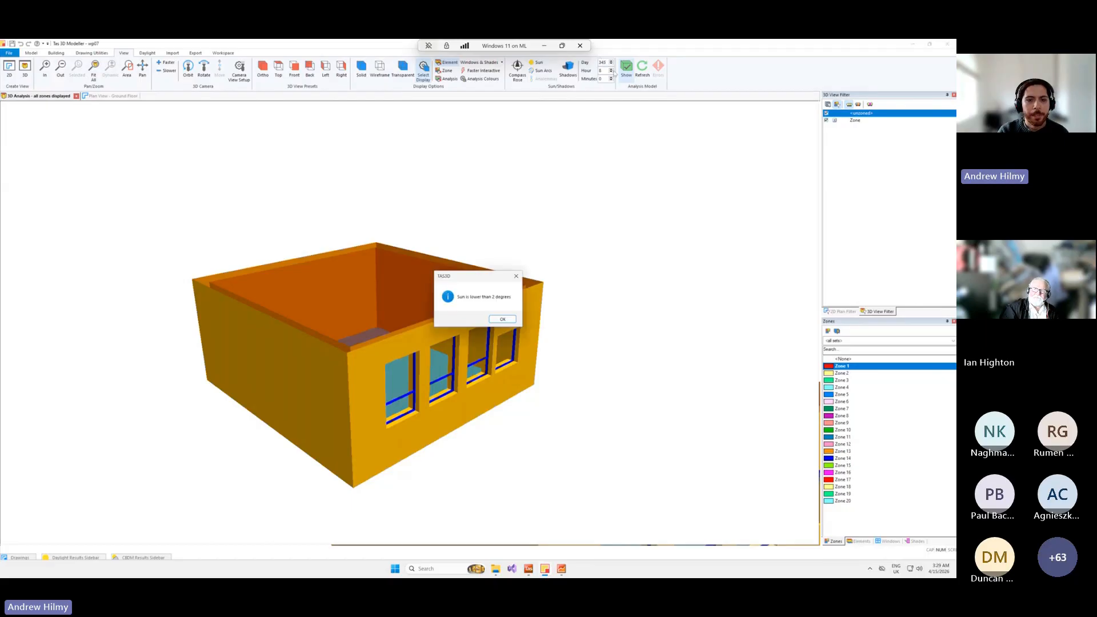
pyautogui.click(503, 319)
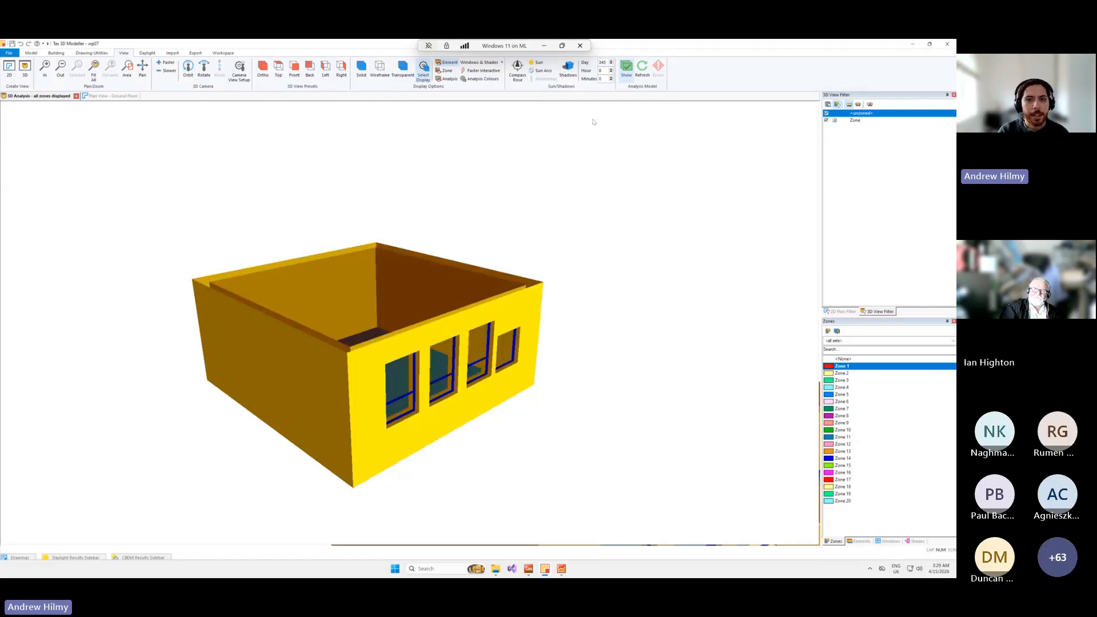
# Advance the sun position's hour to the afternoon and view the classroom's window wall and interior under that sun.
pyautogui.click(612, 69)
pyautogui.click(612, 69)
pyautogui.click(611, 69)
pyautogui.click(612, 69)
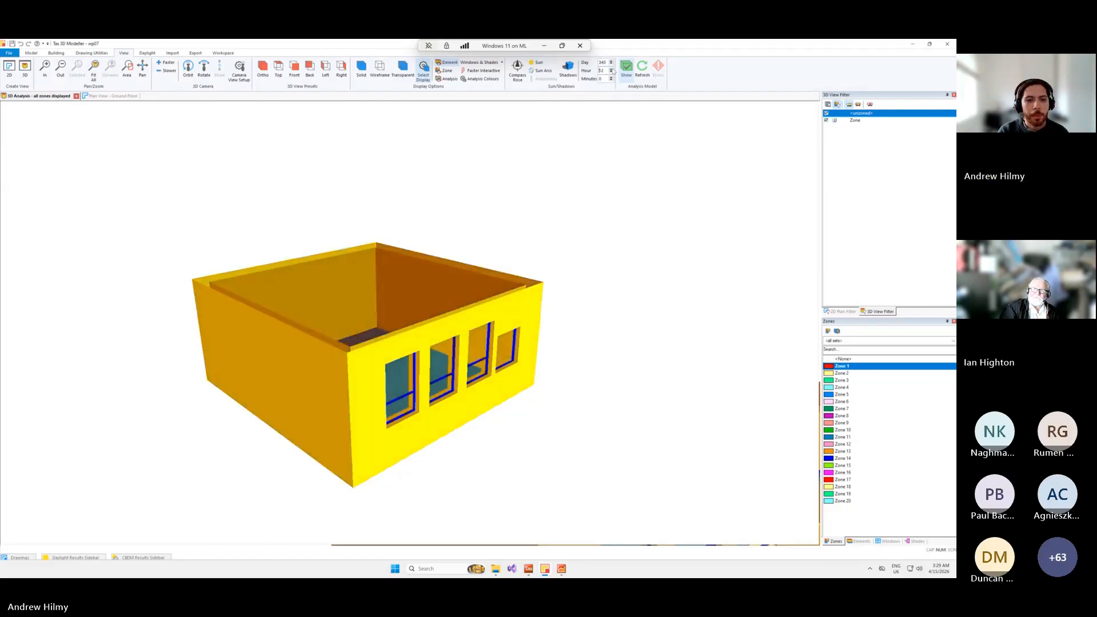
pyautogui.click(611, 70)
pyautogui.moveTo(483, 465); pyautogui.dragTo(225, 469, button='middle')
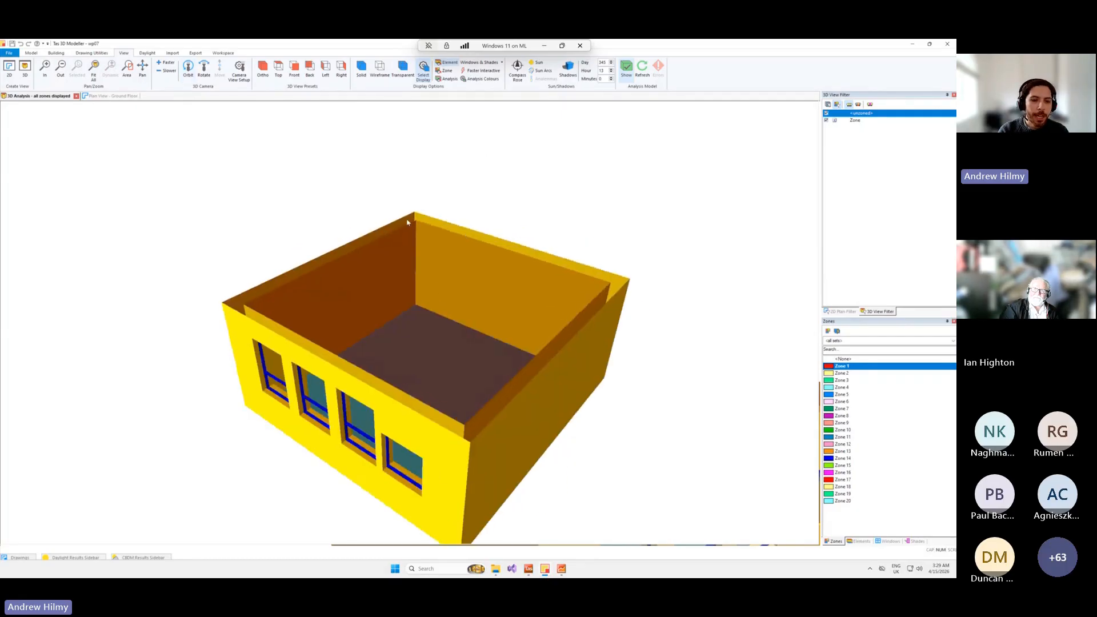
# Compare the hourly UDI results for 29 November with the sunlit classroom model, alternating between the results viewer and 3D Modeller.
pyautogui.moveTo(563, 570)
pyautogui.click(563, 523)
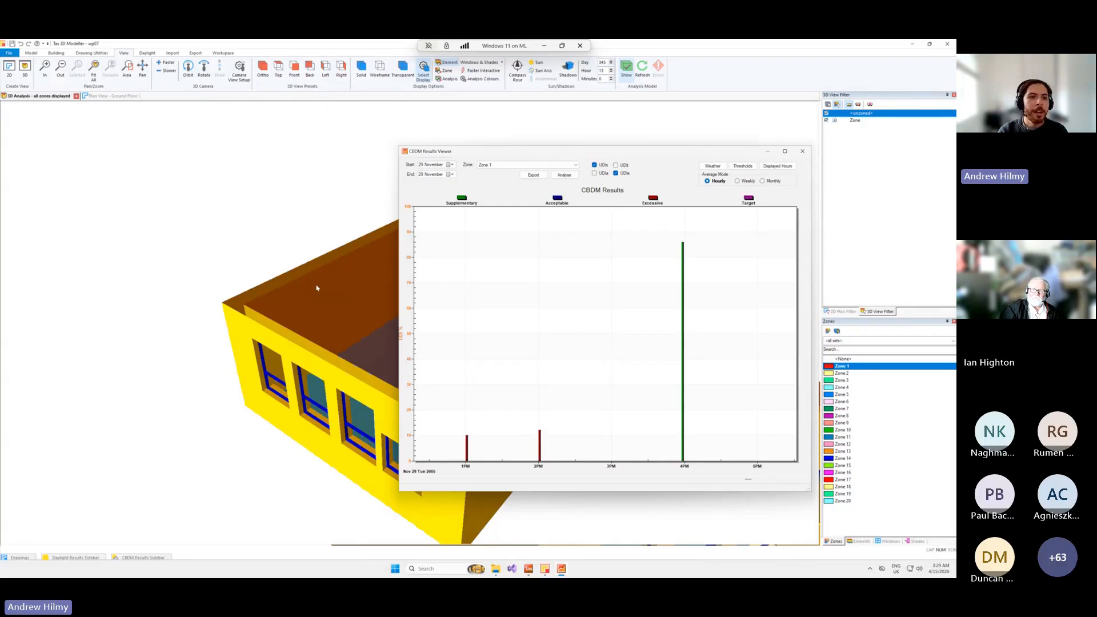
pyautogui.click(178, 245)
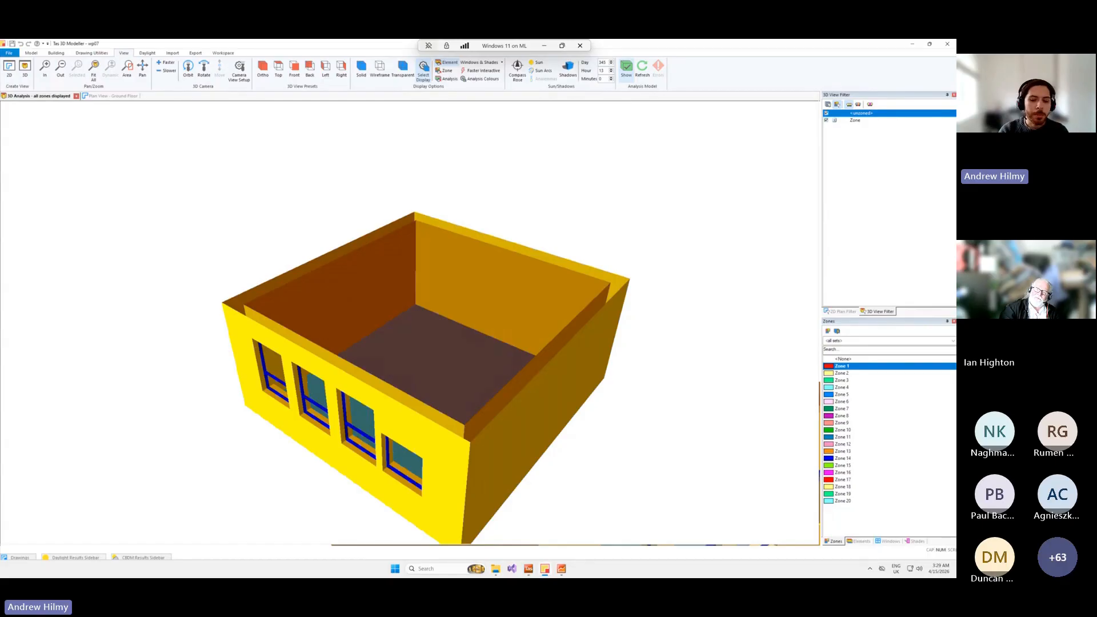
pyautogui.click(559, 573)
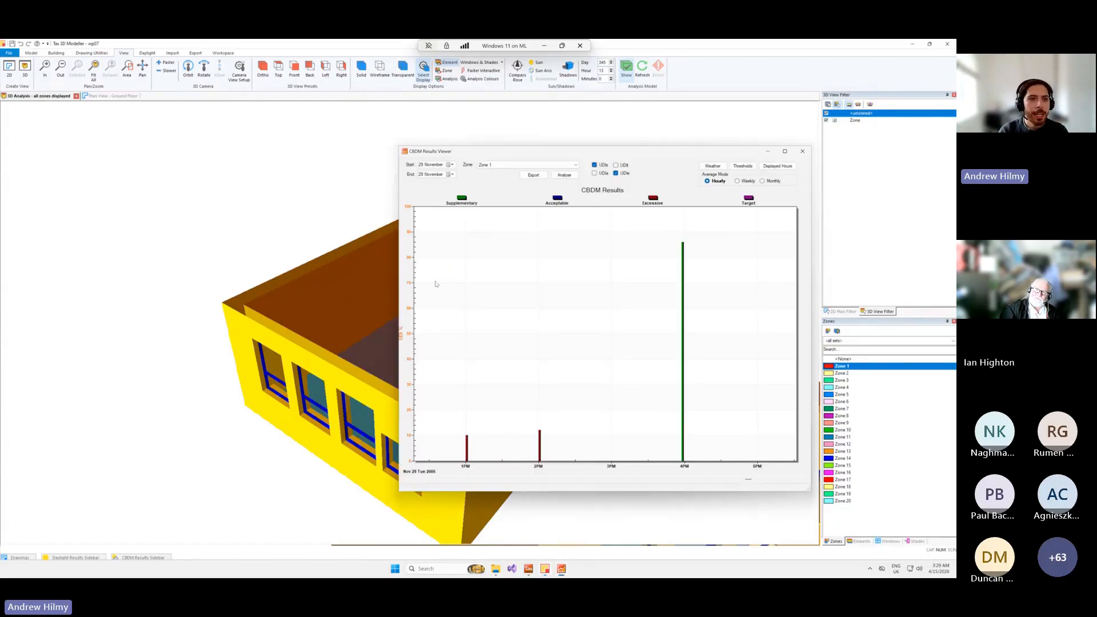
pyautogui.click(266, 50)
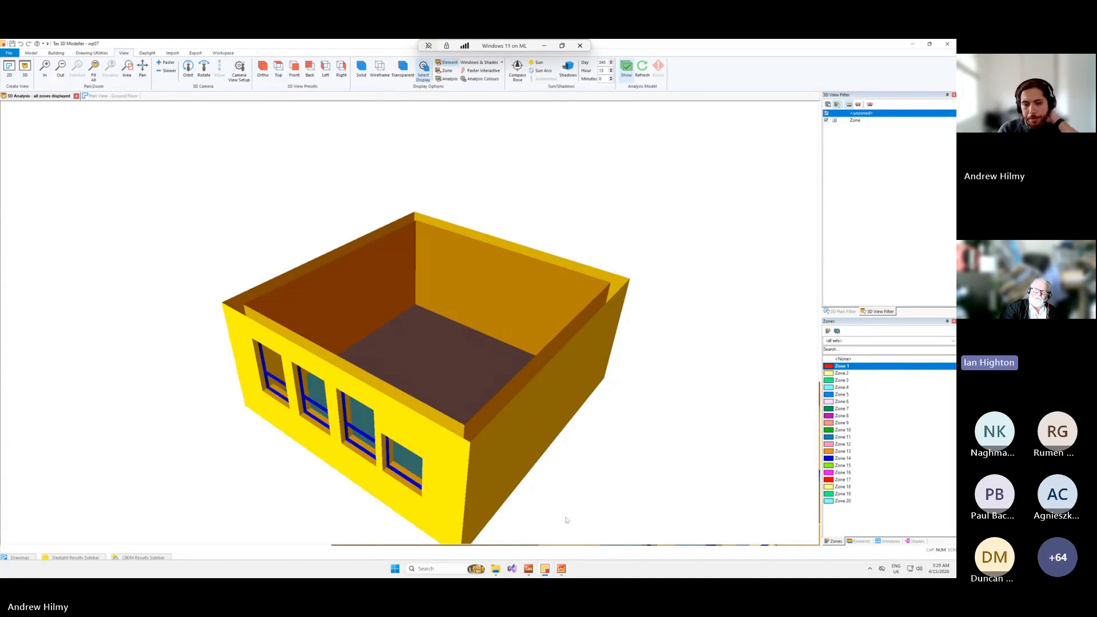
# Bring the CBDM Results Viewer back and reset the chart zoom to the full year.
pyautogui.moveTo(568, 569)
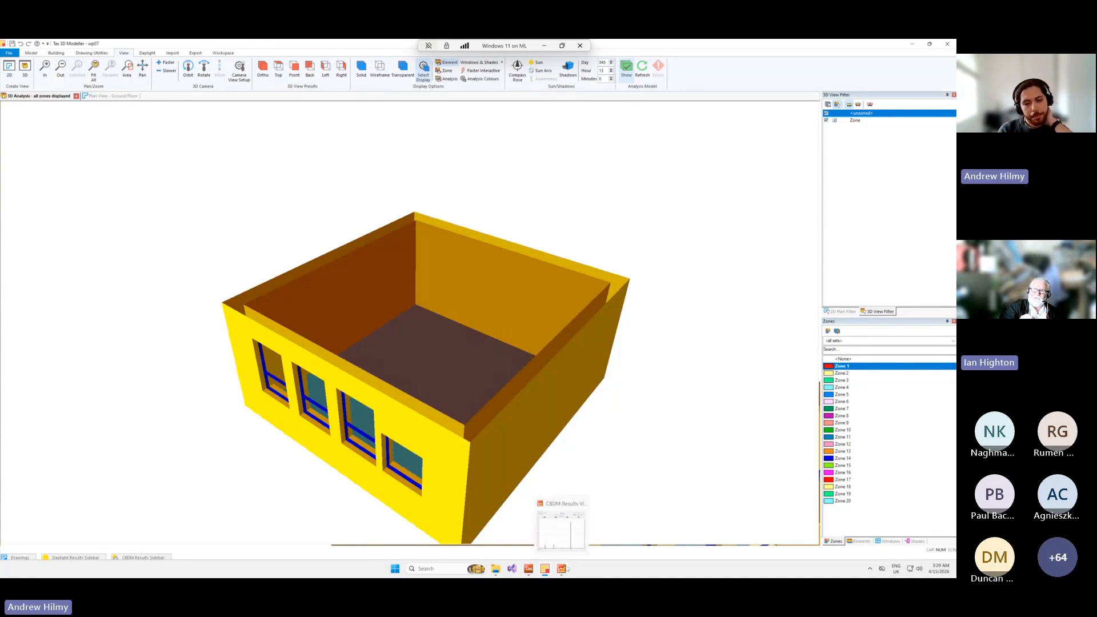
pyautogui.click(568, 541)
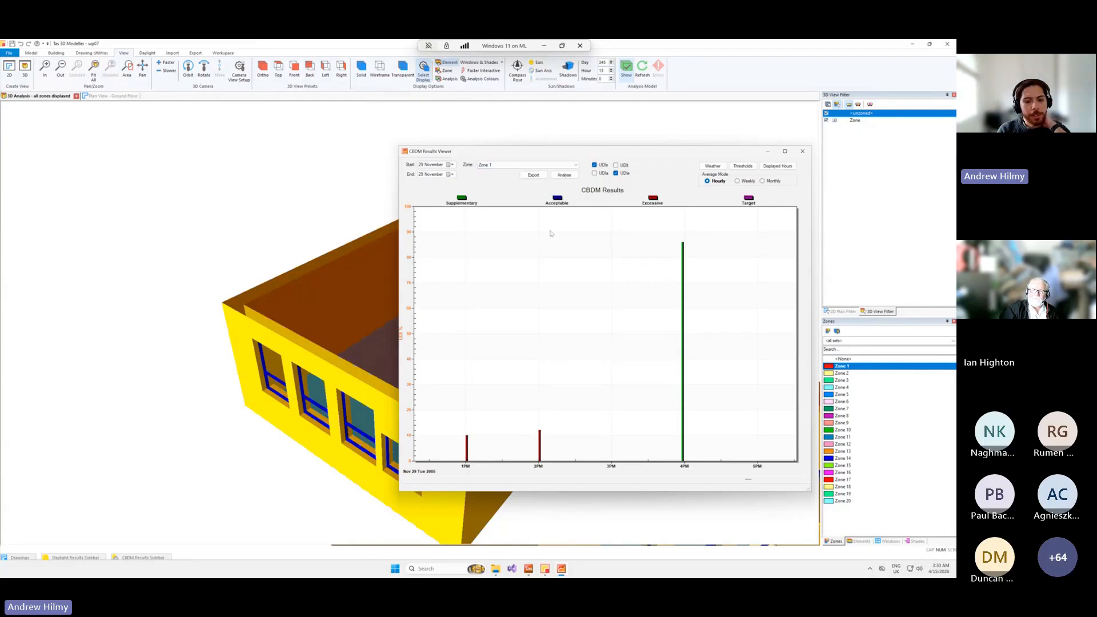
pyautogui.rightClick(643, 274)
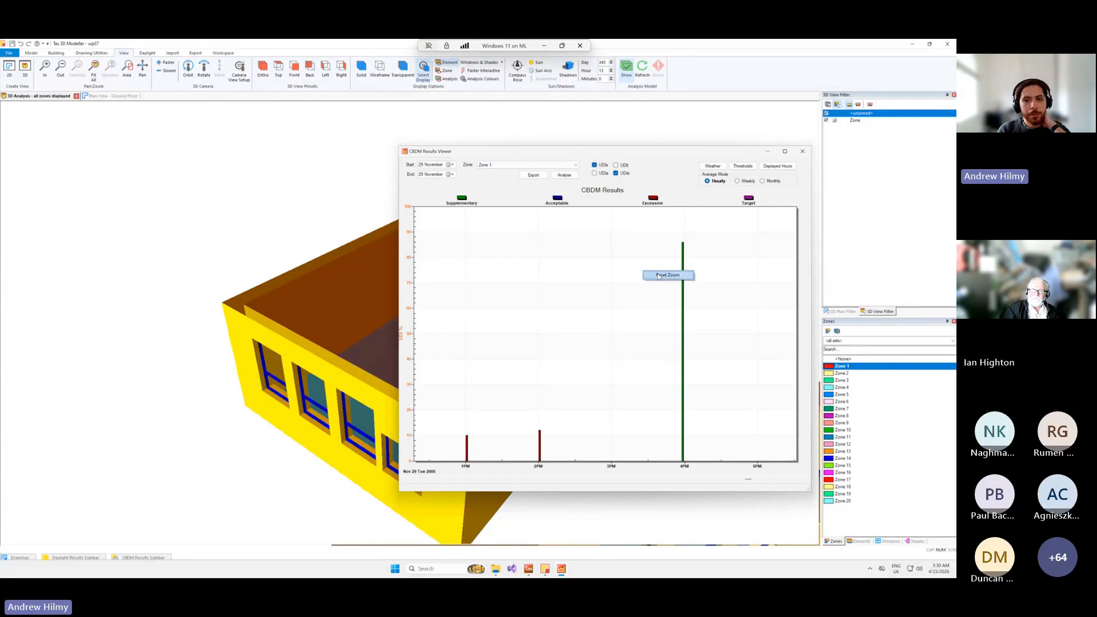
pyautogui.click(655, 279)
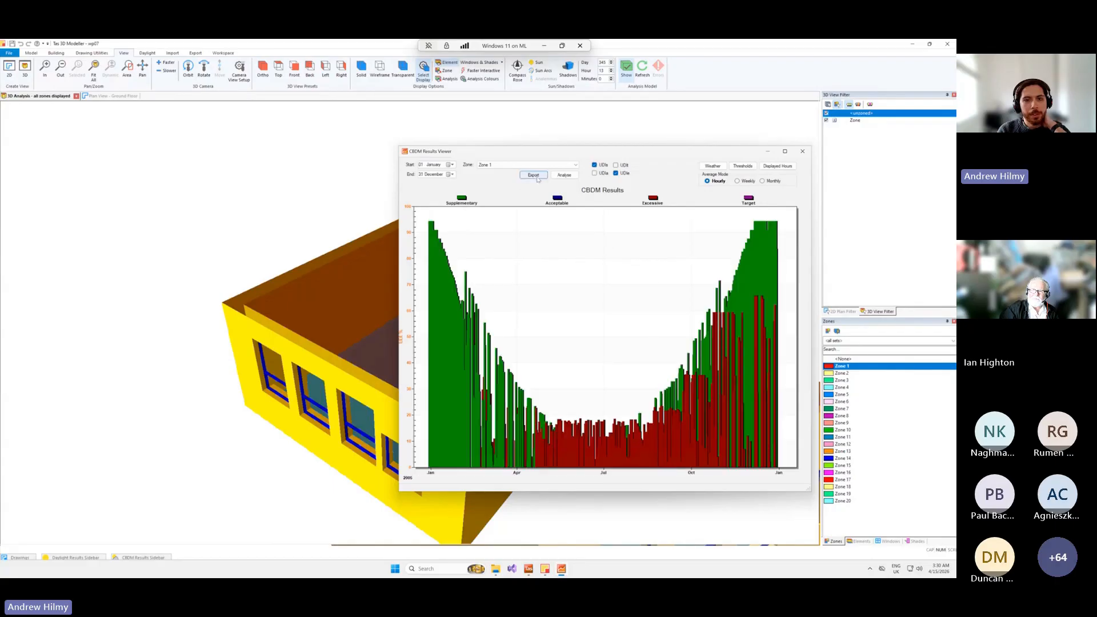
# Run the annual lux analysis for Zone 1, view its generated report, and close the report, analysis and results viewer.
pyautogui.click(564, 175)
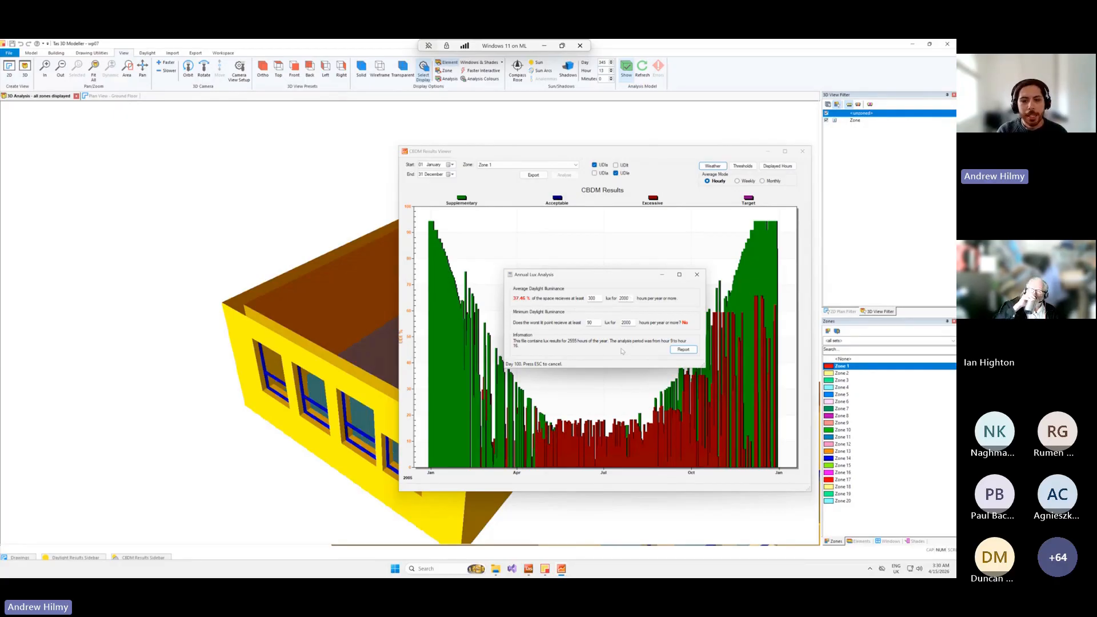
pyautogui.click(684, 349)
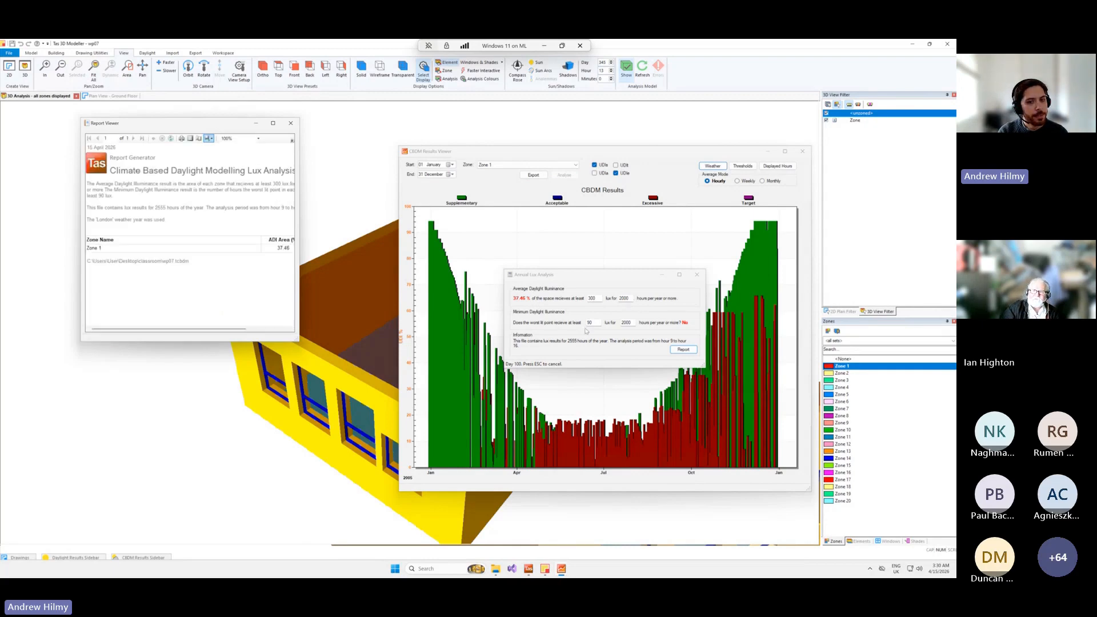
pyautogui.click(291, 124)
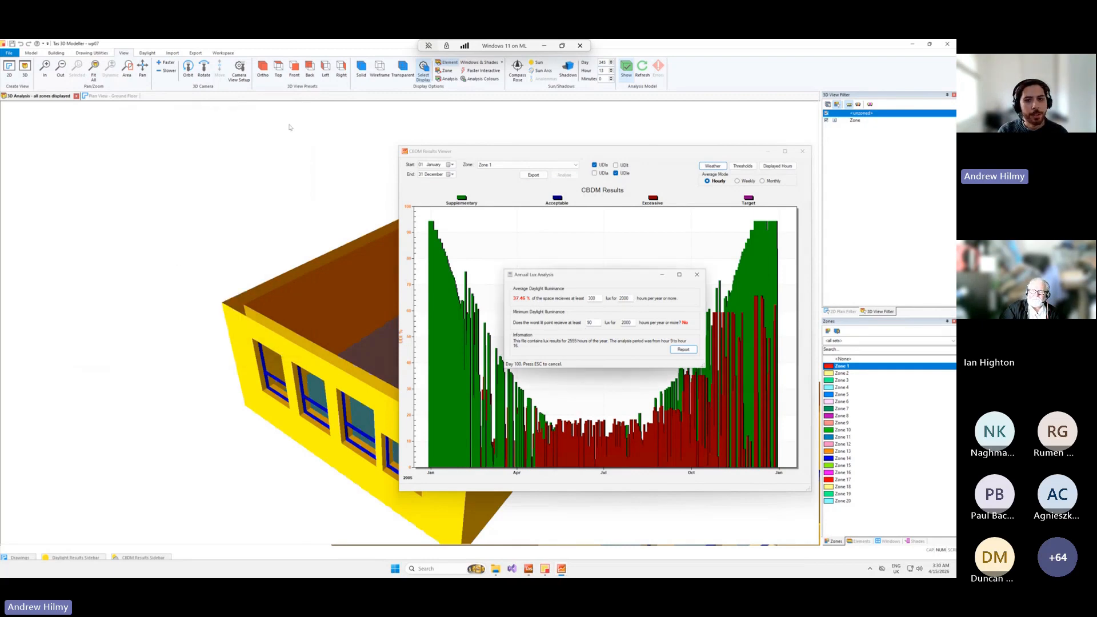
pyautogui.click(697, 274)
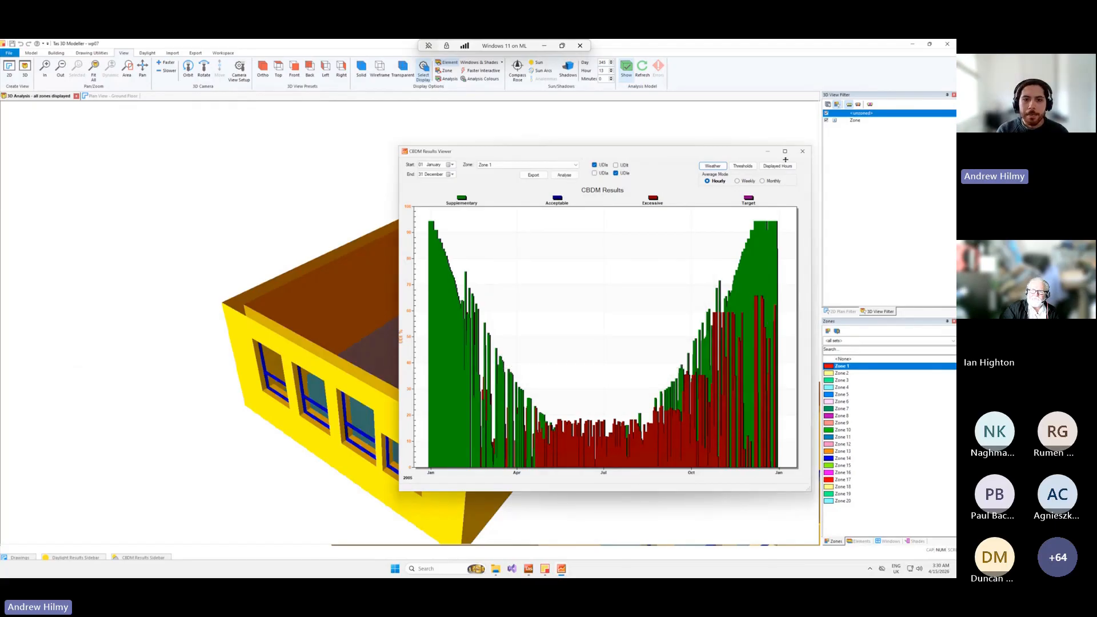
pyautogui.click(802, 151)
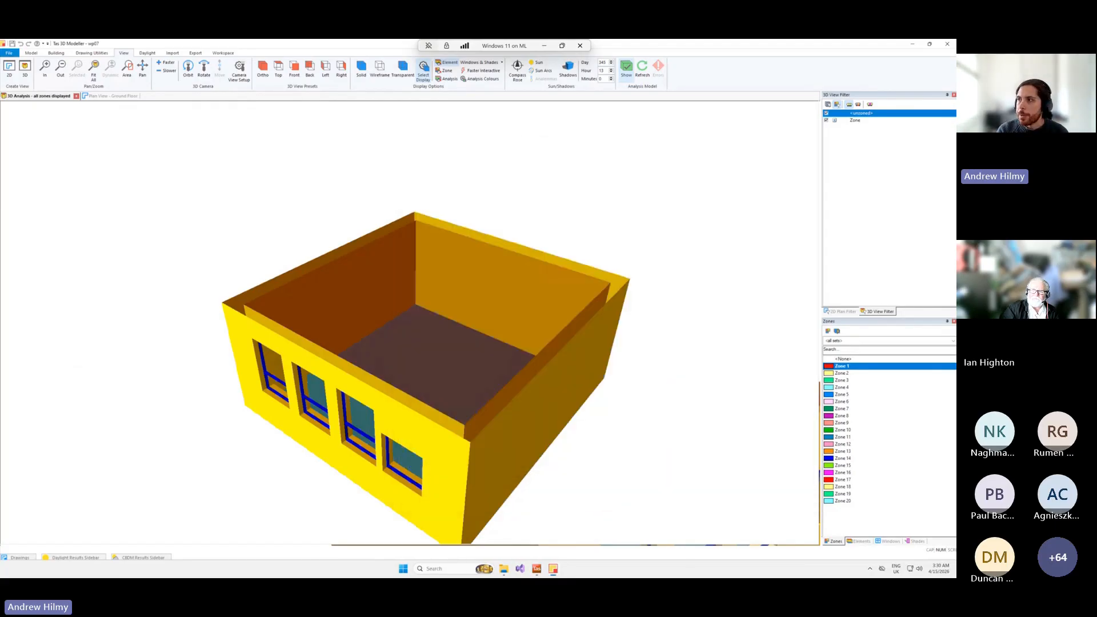
# Minimise the remote desktop session and advance the presentation to the Importing Shade Surfaces demo slide.
pyautogui.click(544, 46)
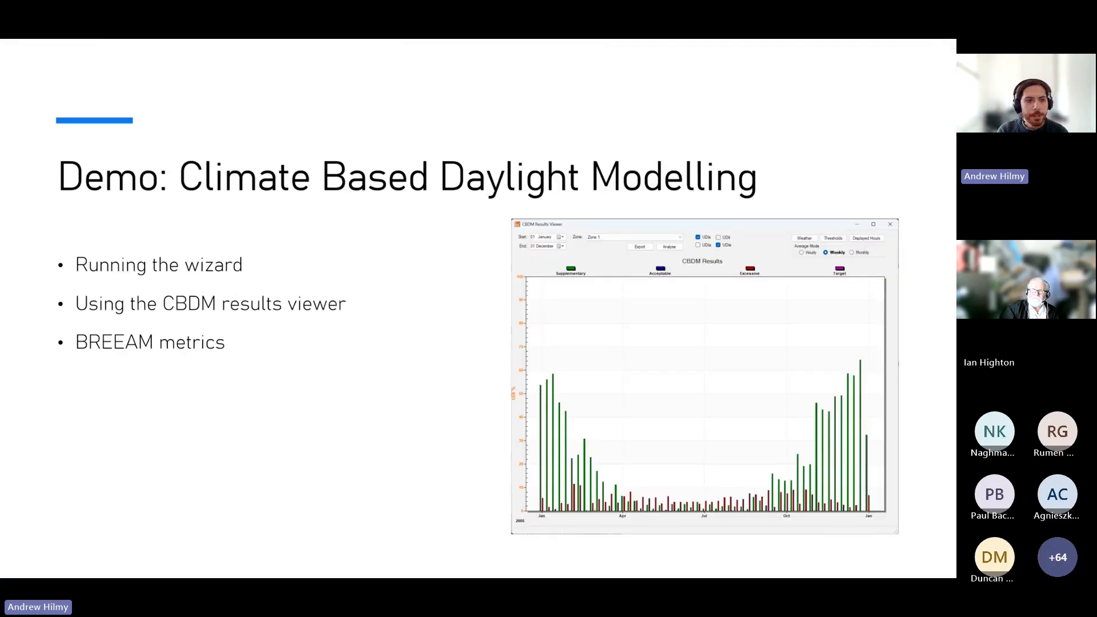
pyautogui.click(486, 247)
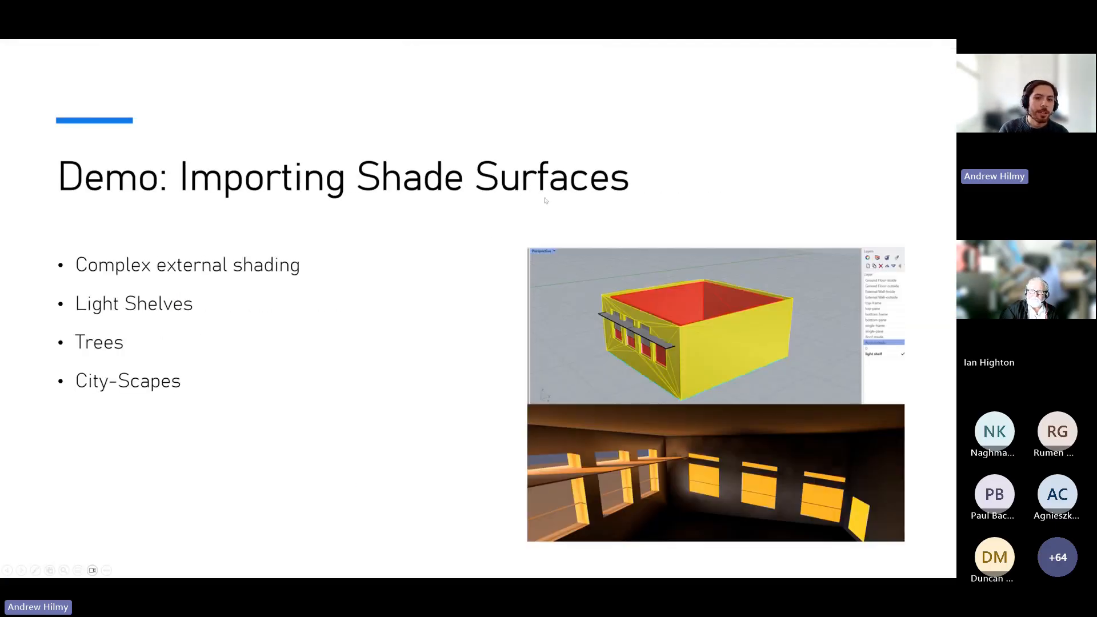
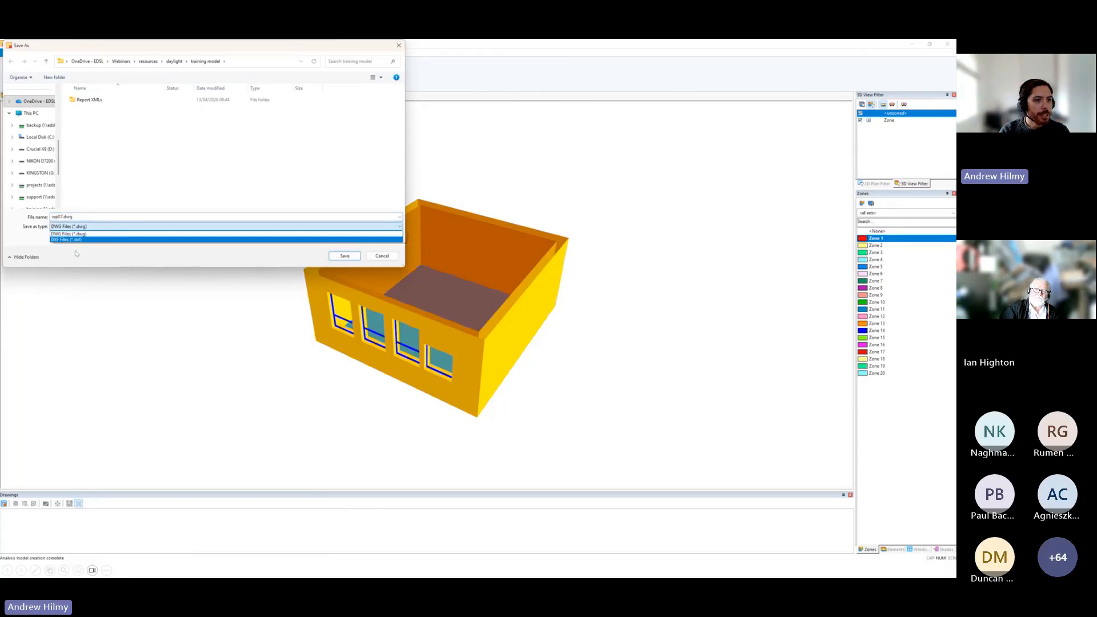
# Export the classroom model as a DXF file and dismiss the export message.
pyautogui.click(68, 239)
pyautogui.click(345, 255)
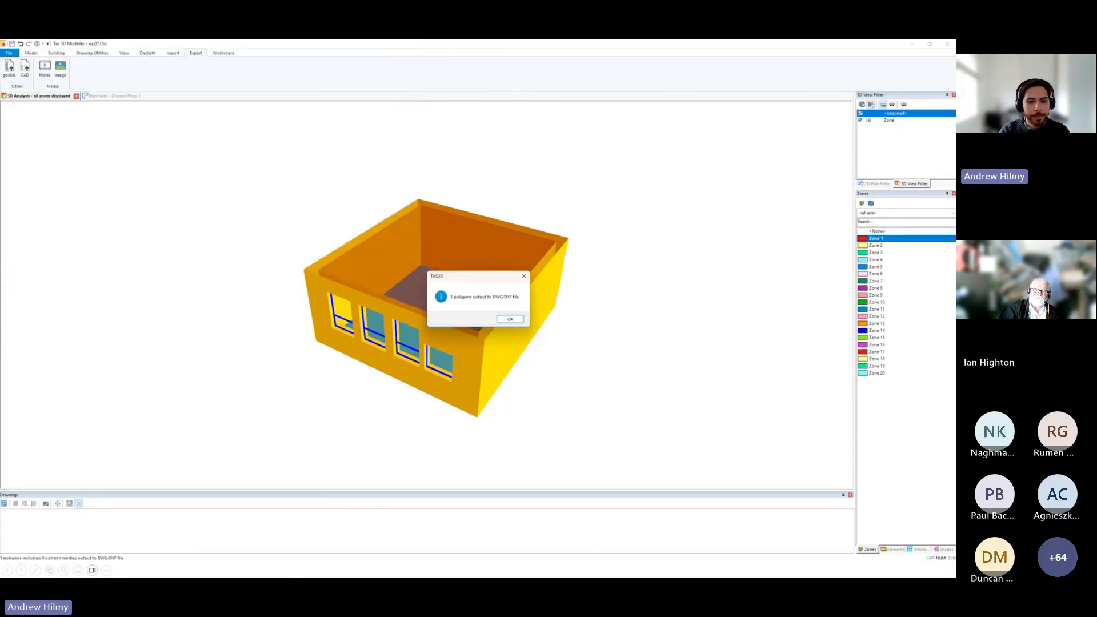
pyautogui.click(510, 319)
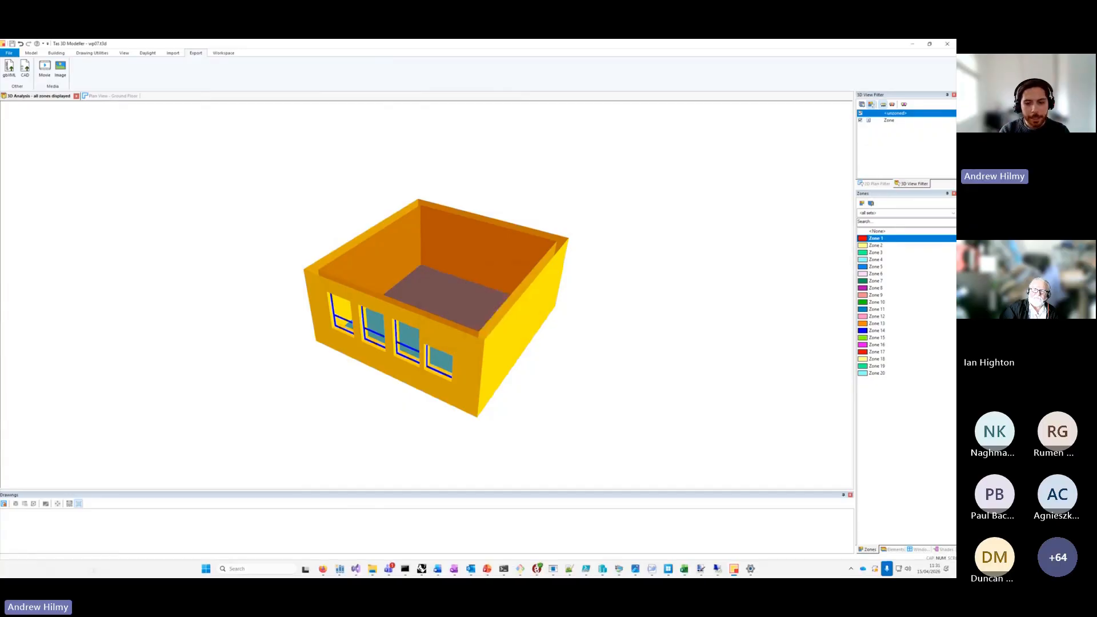
# Switch to Rhino and examine the classroom model with its light shelf from several angles, selecting the shelf to highlight it.
pyautogui.click(415, 574)
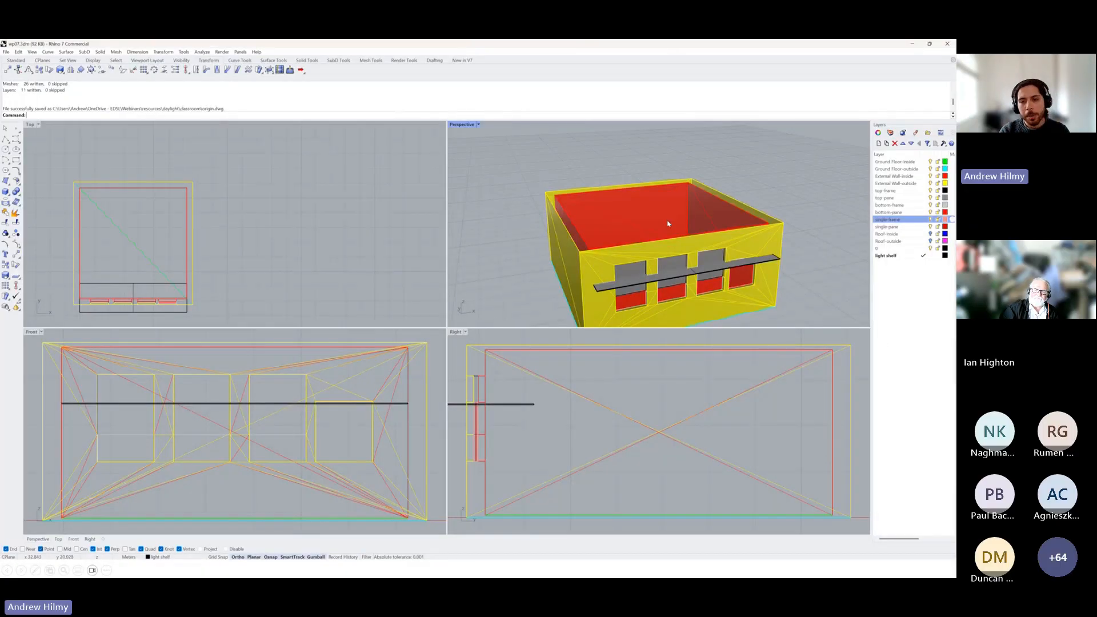
pyautogui.middleClick(638, 223)
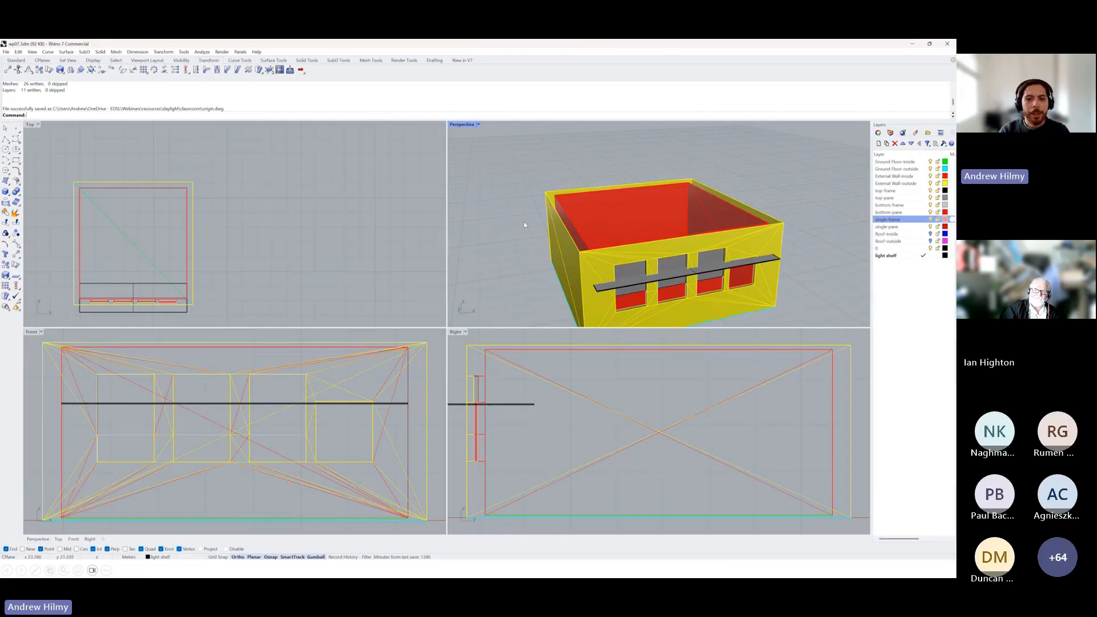
pyautogui.moveTo(526, 225); pyautogui.dragTo(595, 252, button='right')
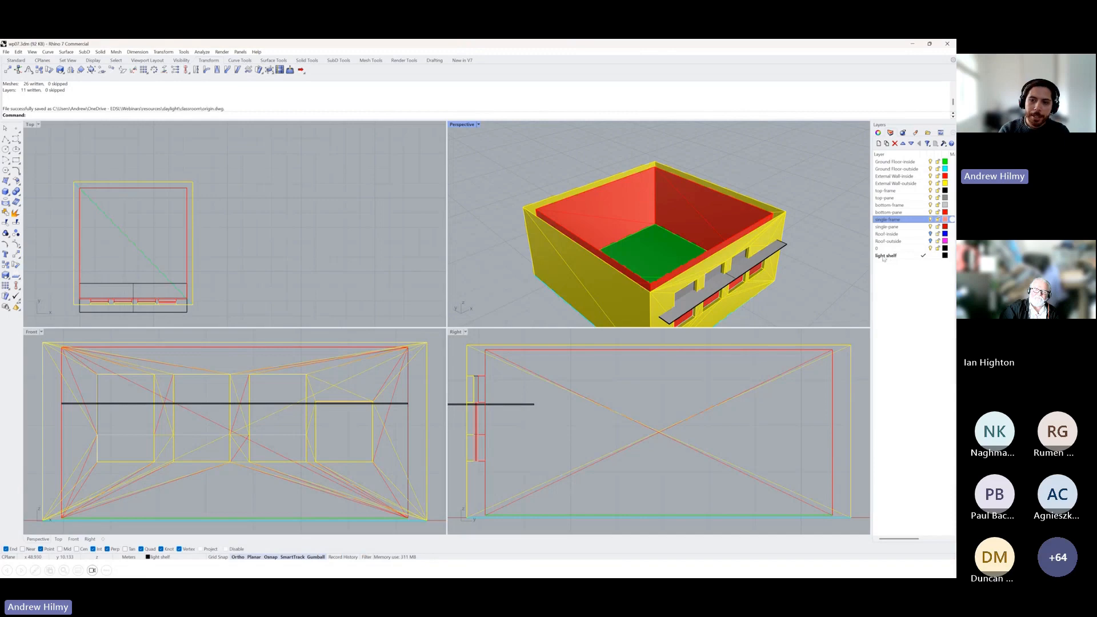
pyautogui.moveTo(811, 276); pyautogui.dragTo(781, 262, button='right')
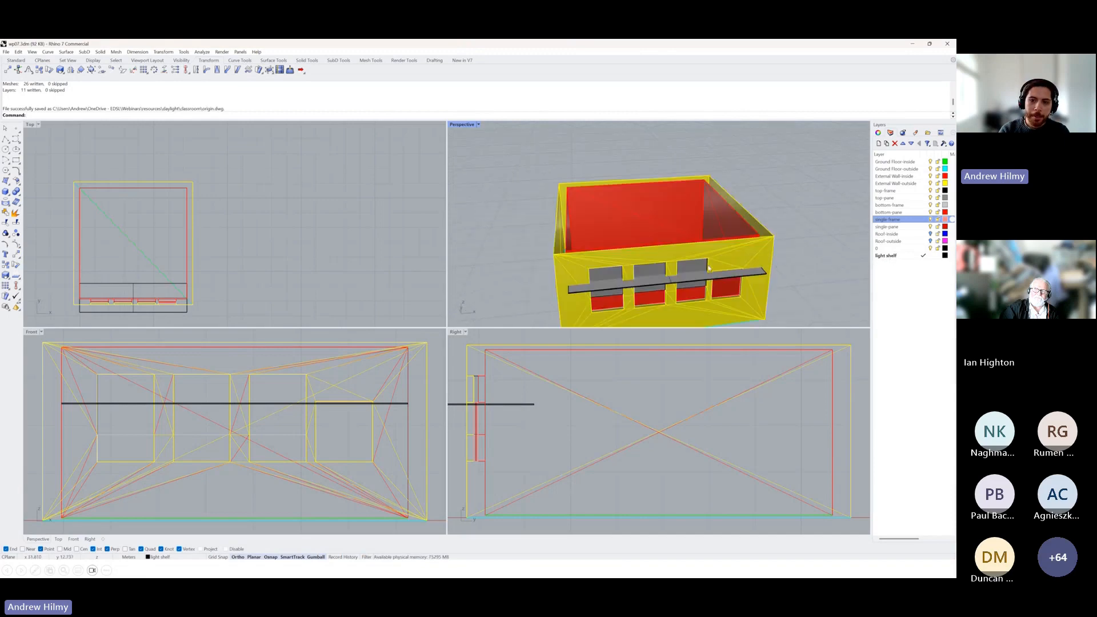
pyautogui.click(691, 277)
pyautogui.moveTo(477, 266); pyautogui.dragTo(727, 231, button='right')
pyautogui.moveTo(709, 225); pyautogui.dragTo(709, 228)
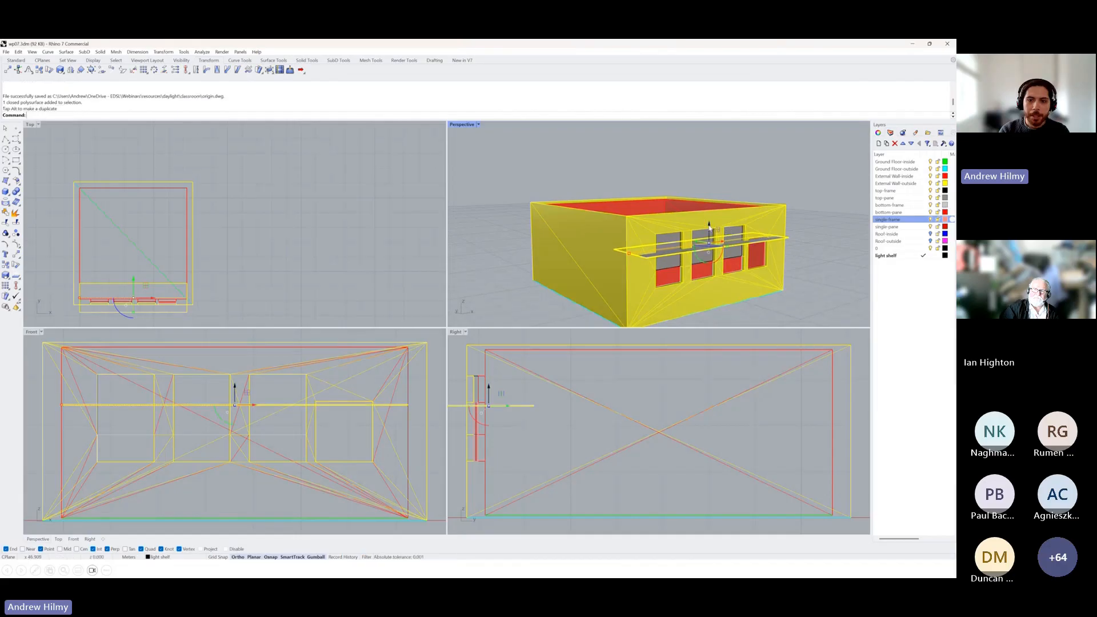
pyautogui.press('Escape')
pyautogui.moveTo(755, 274); pyautogui.dragTo(778, 278, button='right')
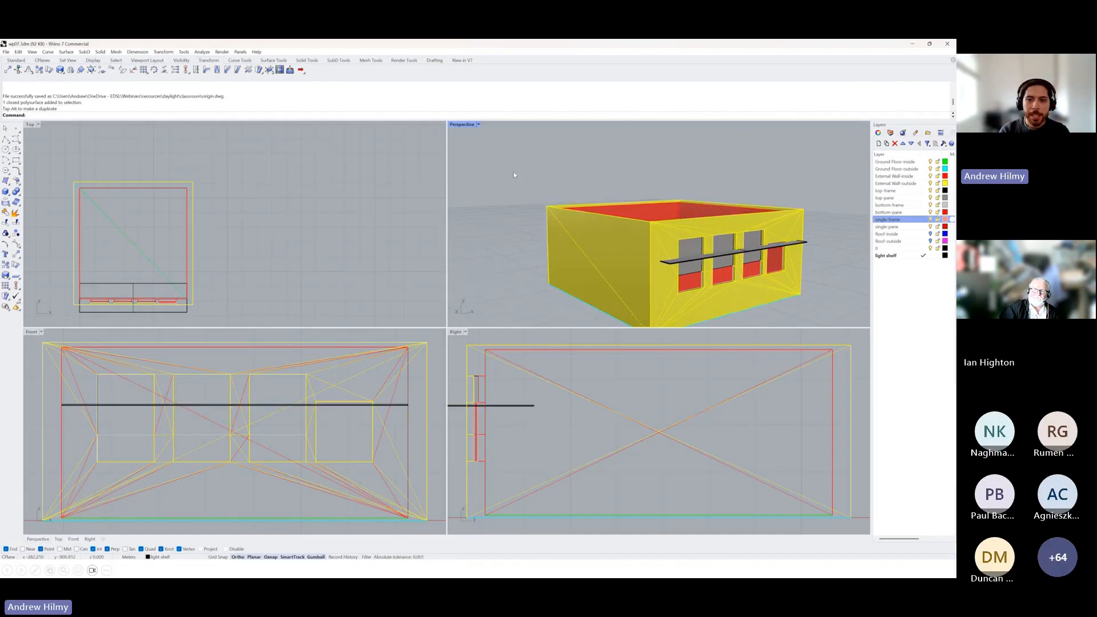
pyautogui.moveTo(513, 172); pyautogui.dragTo(743, 160, button='right')
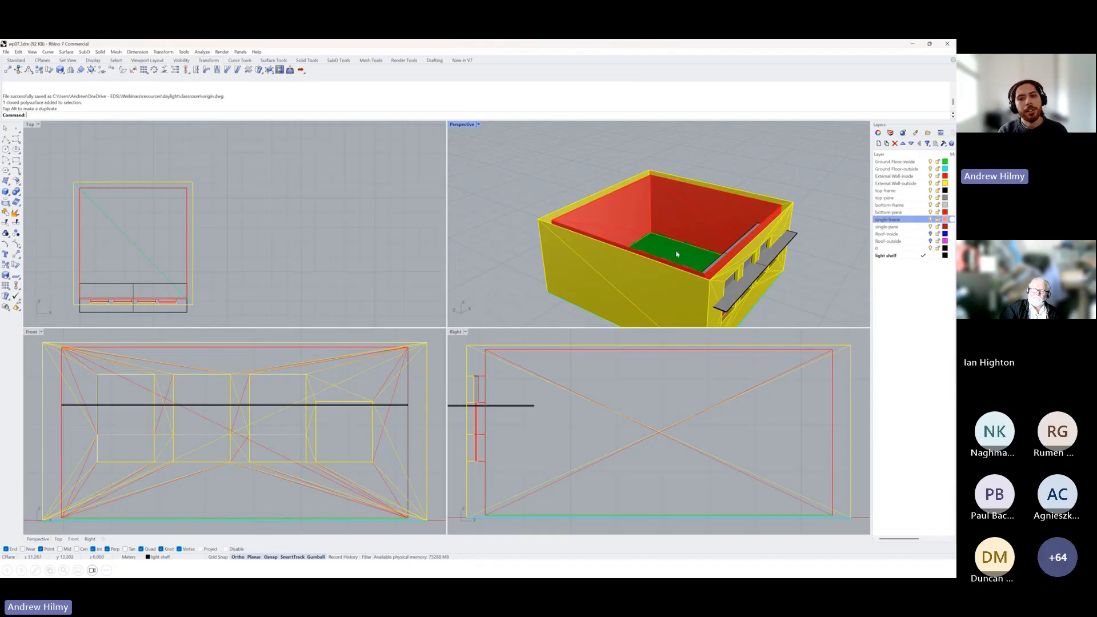
pyautogui.click(729, 294)
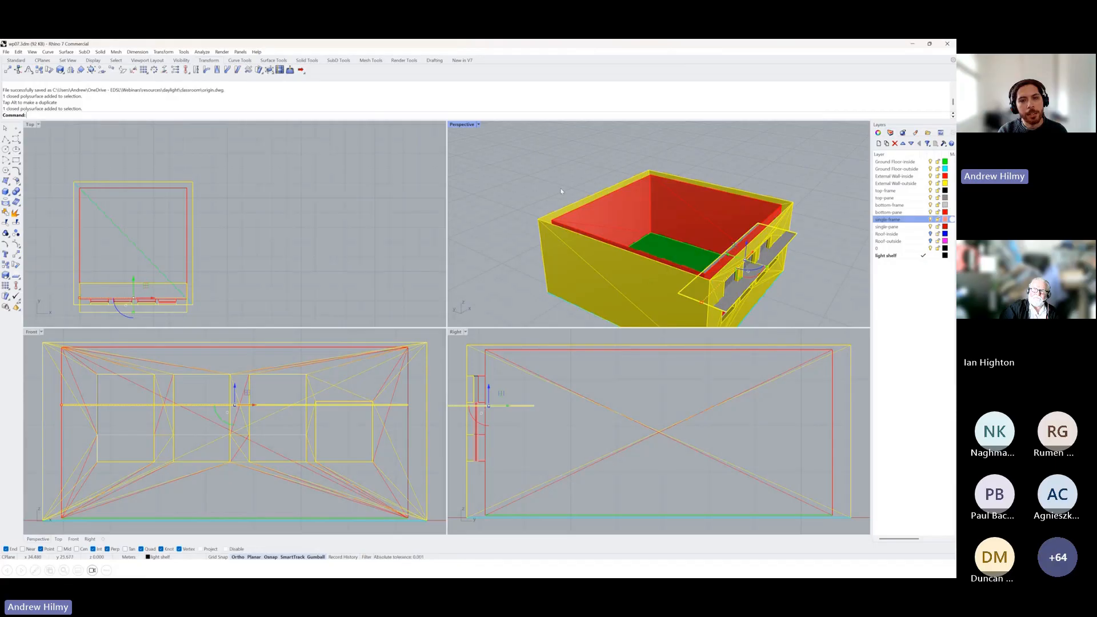
pyautogui.press('Escape')
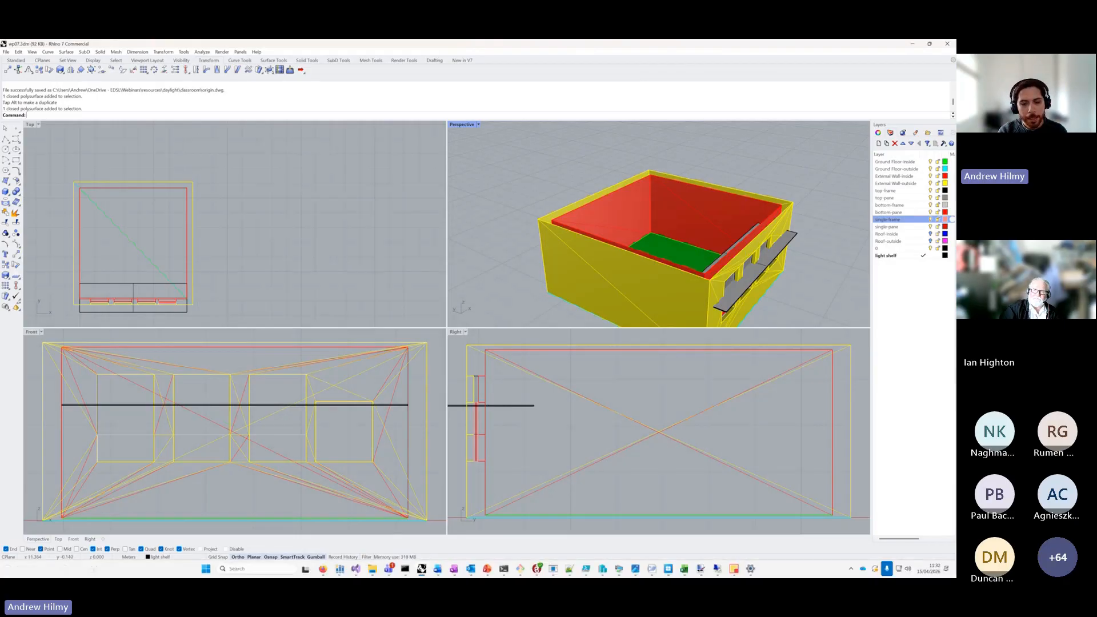
# Switch back to Tas 3D Modeller's ground floor plan and load the drawing wp07_lightshelf.dwg from the classroom folder.
pyautogui.click(736, 573)
pyautogui.click(786, 523)
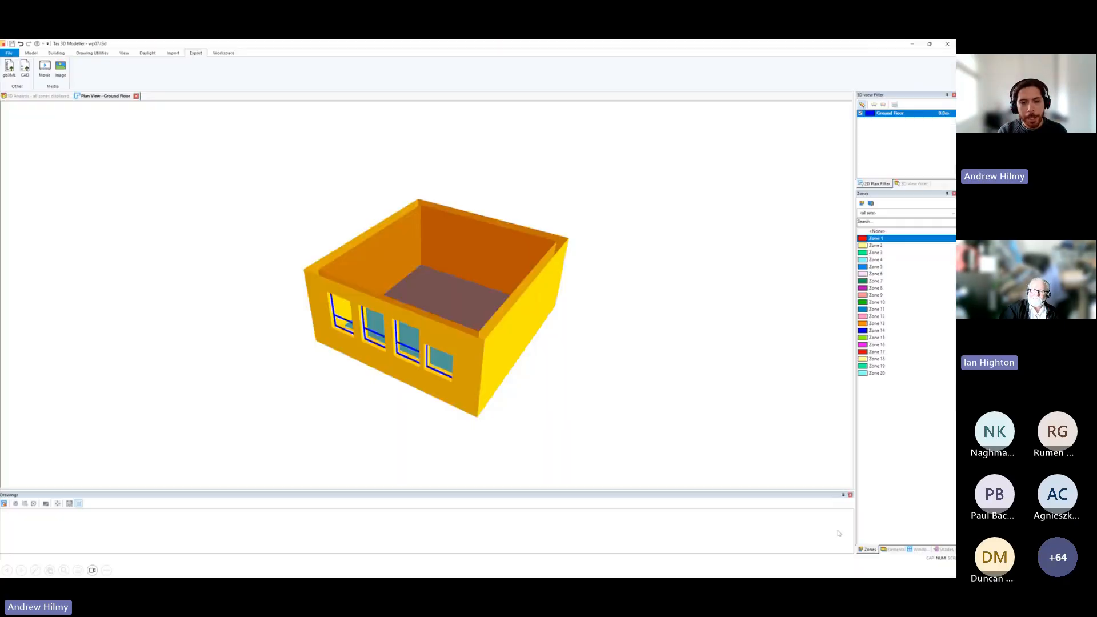
pyautogui.scroll(-1, 220, 366)
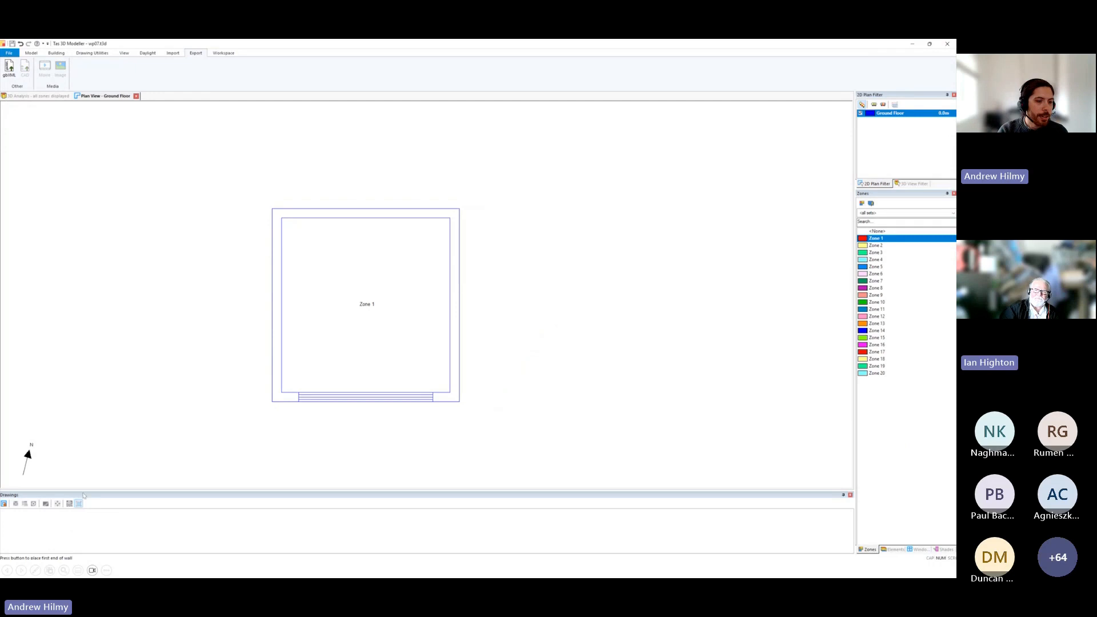
pyautogui.click(5, 504)
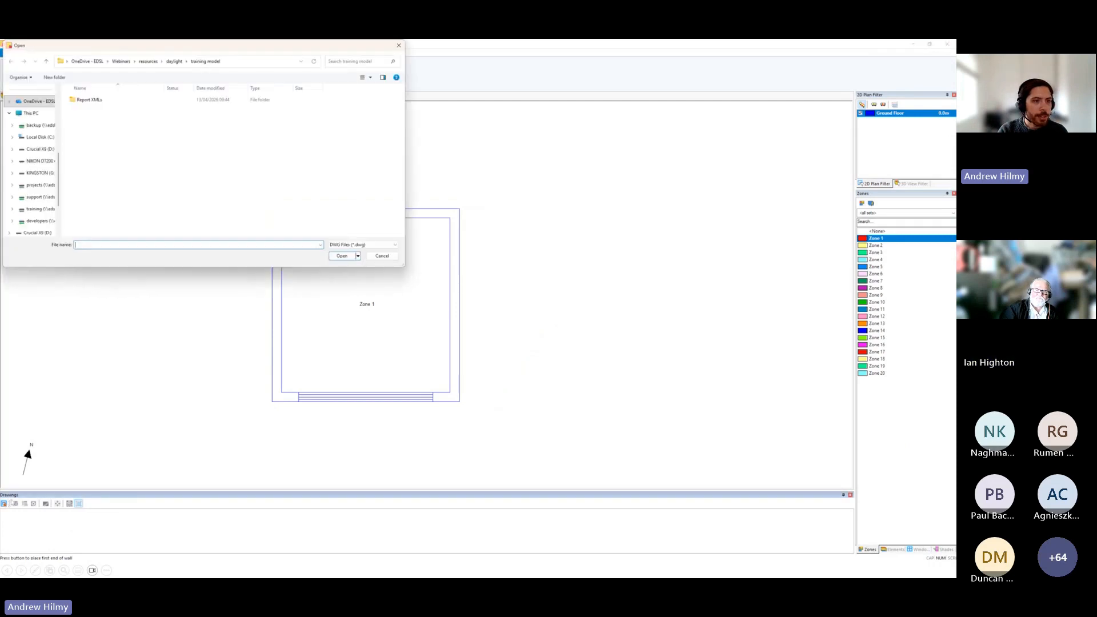
pyautogui.click(175, 62)
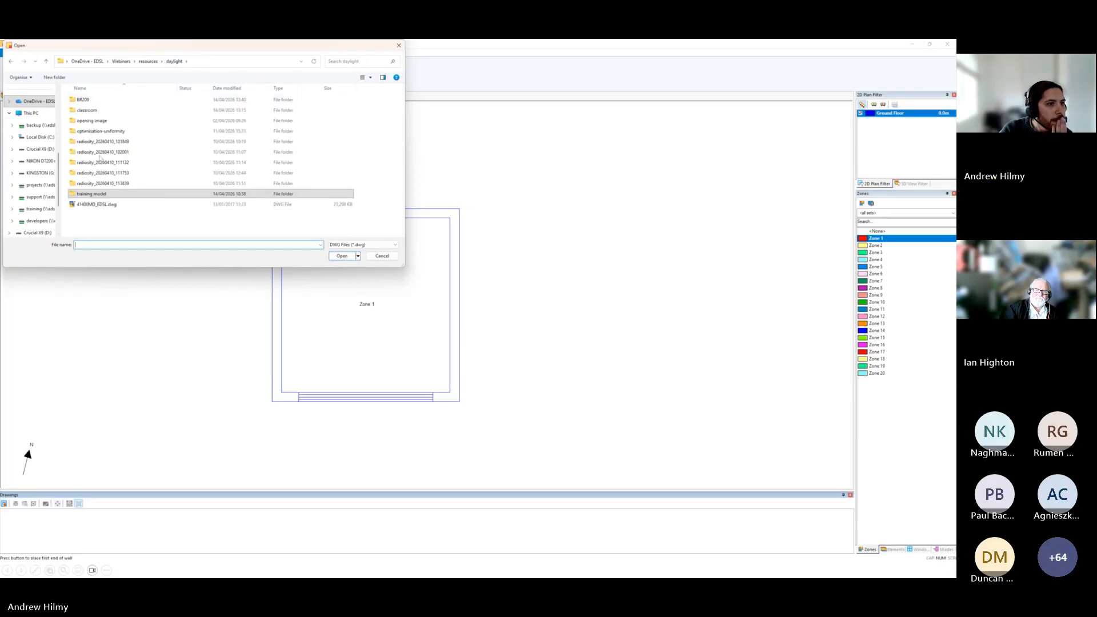
pyautogui.doubleClick(91, 110)
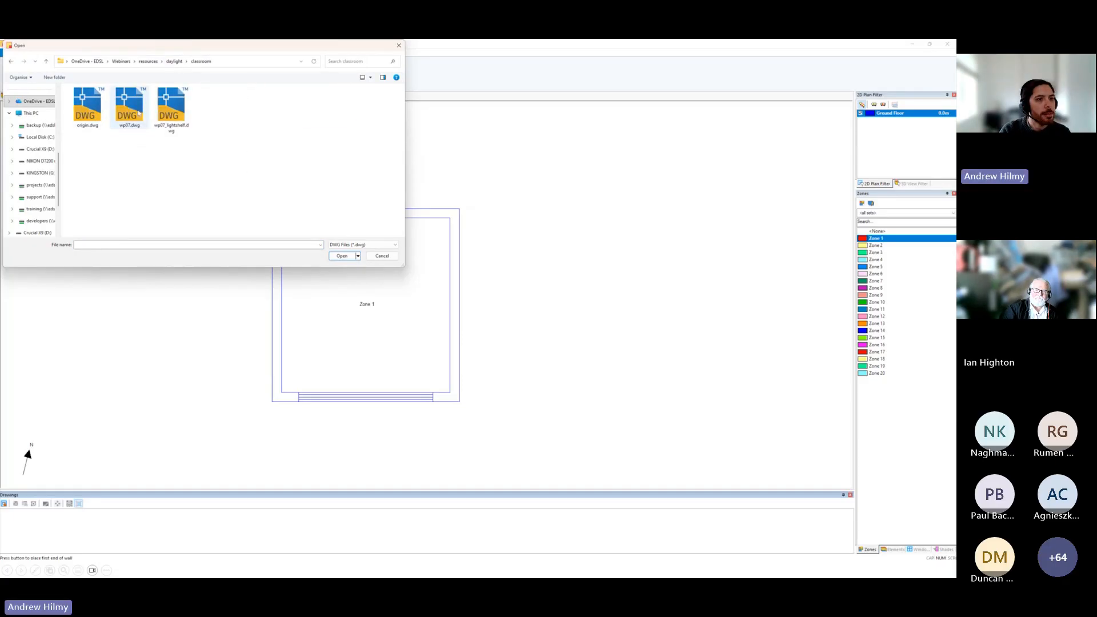
pyautogui.click(171, 116)
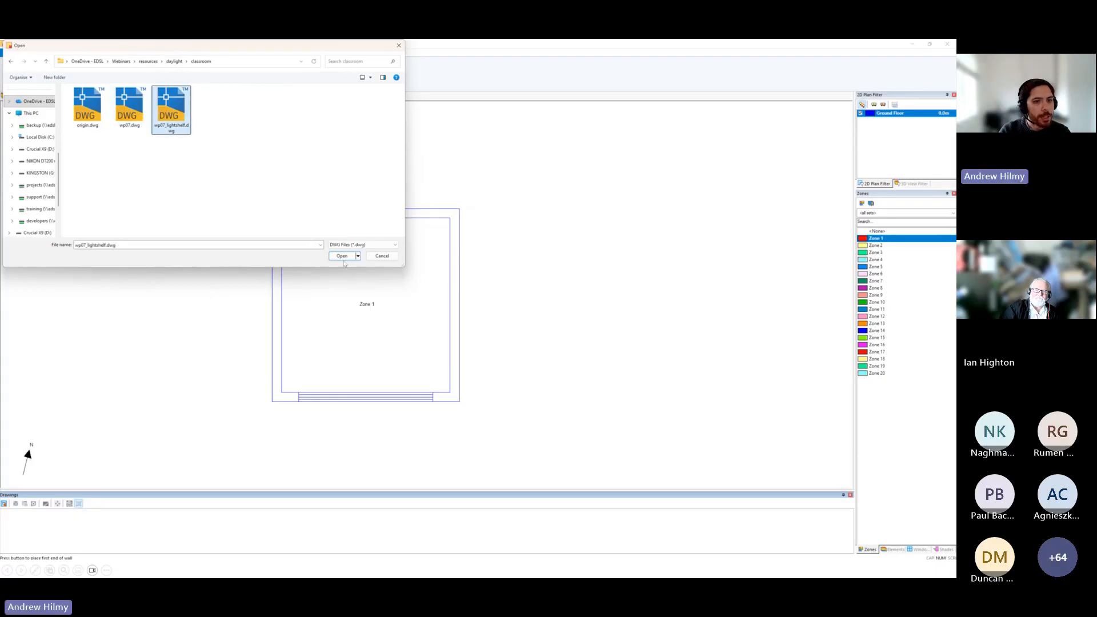
pyautogui.doubleClick(171, 116)
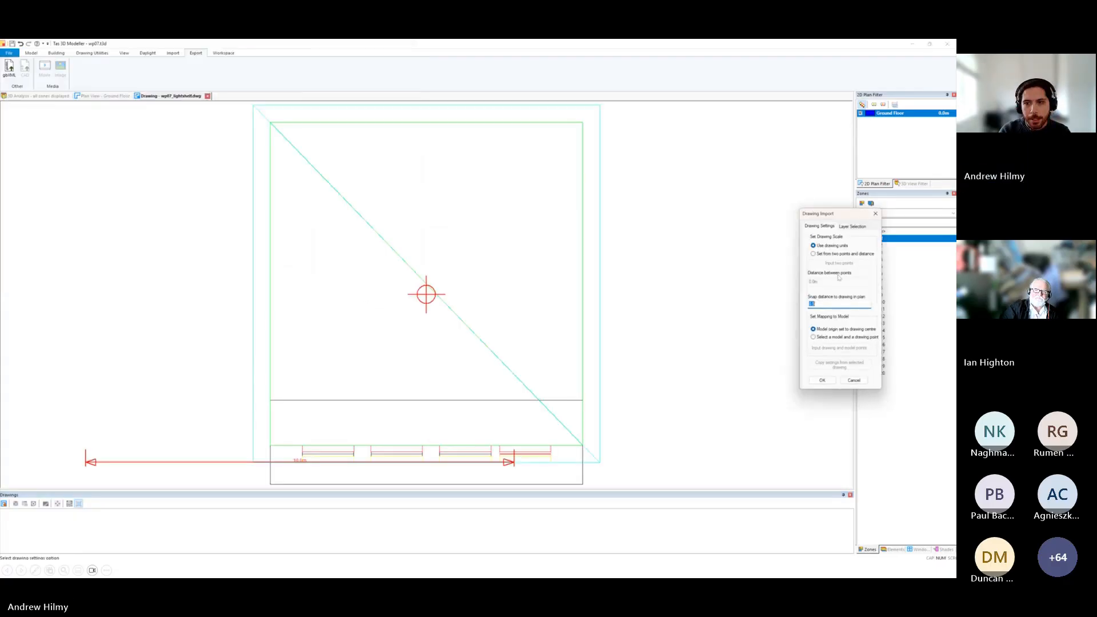
# Import the drawing in its own units, mapping its upper-right outer wall corner to the same corner of the plan.
pyautogui.click(814, 337)
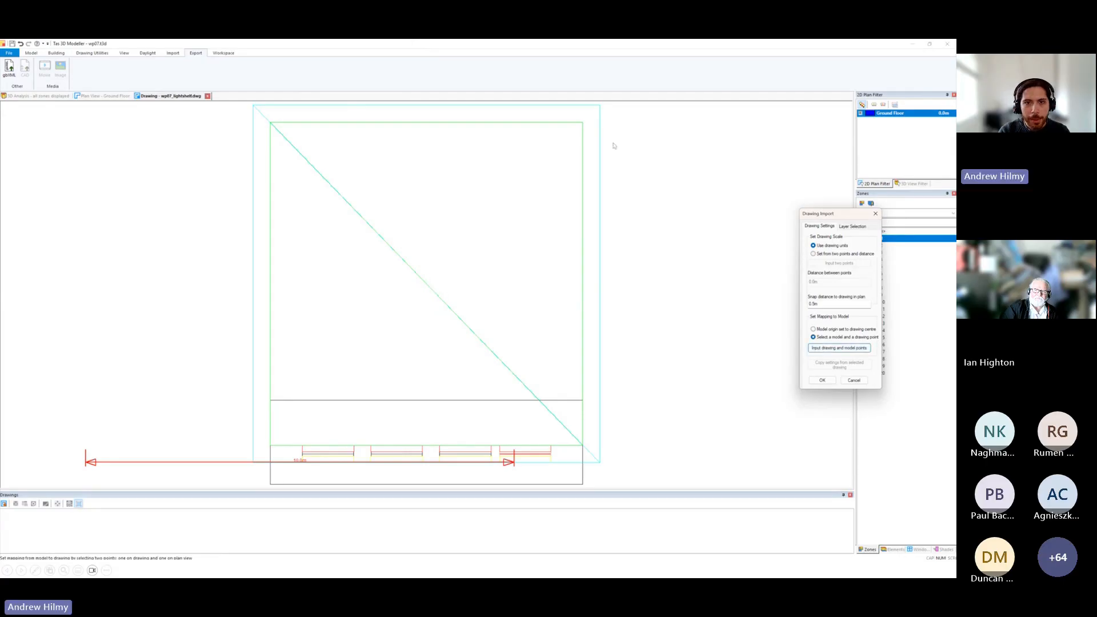
pyautogui.click(600, 105)
pyautogui.click(90, 96)
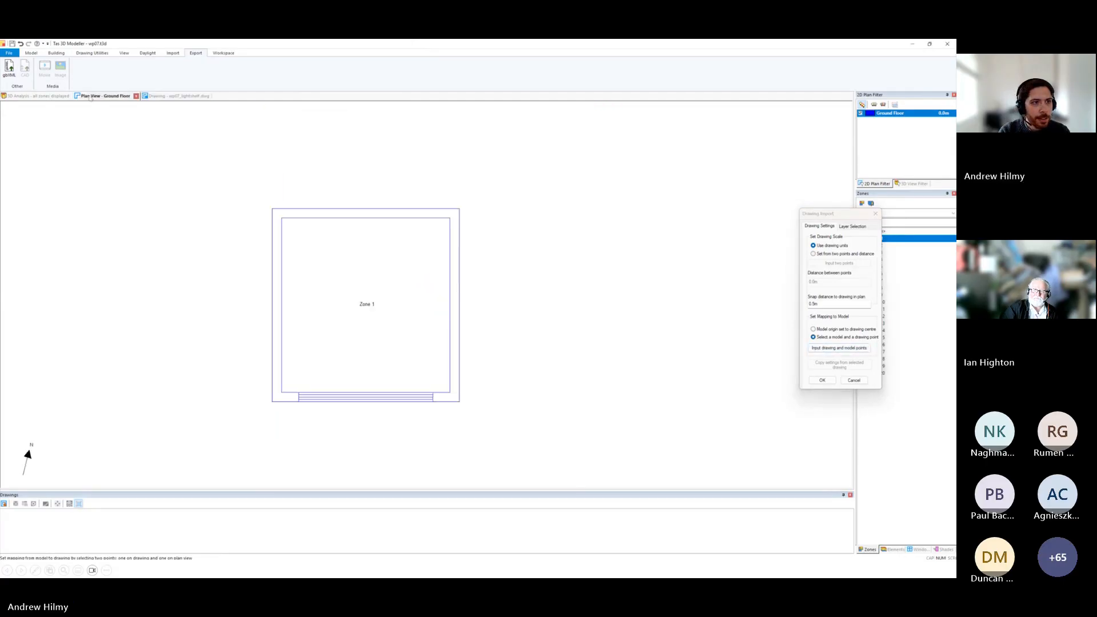
pyautogui.click(456, 209)
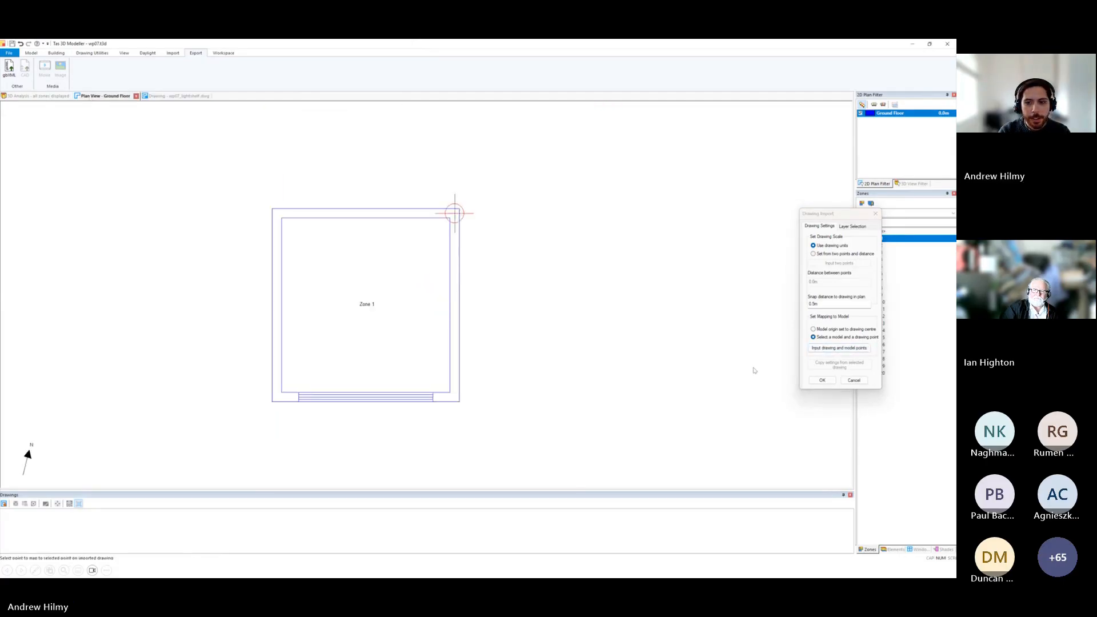
pyautogui.click(822, 381)
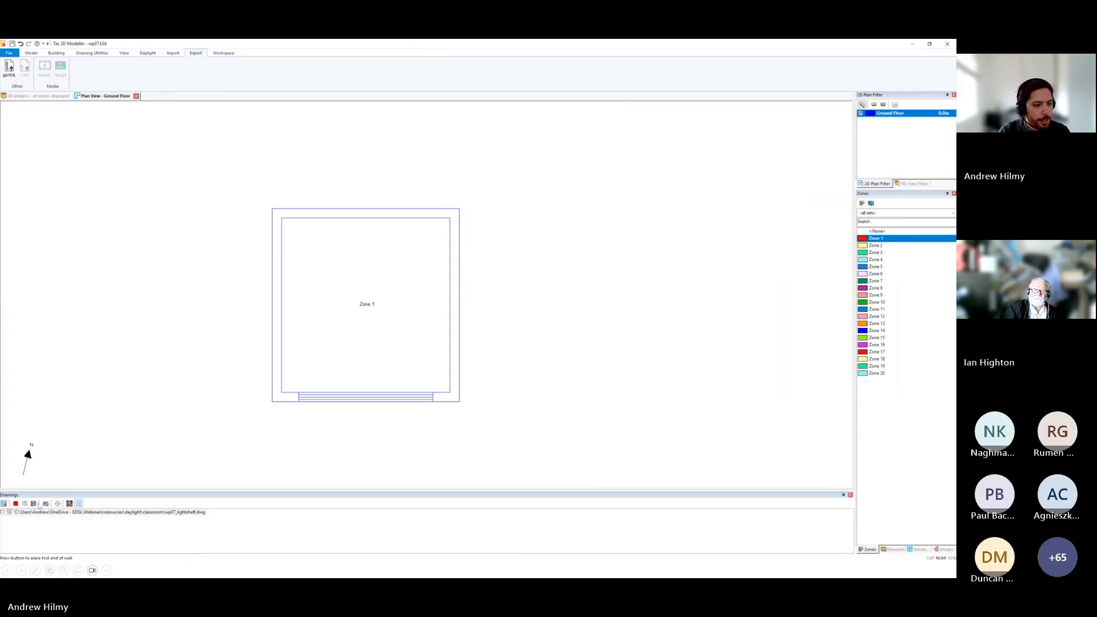
# Show the light shelf drawing over the ground floor plan and move it to line up with the model's walls.
pyautogui.click(3, 512)
pyautogui.click(3, 513)
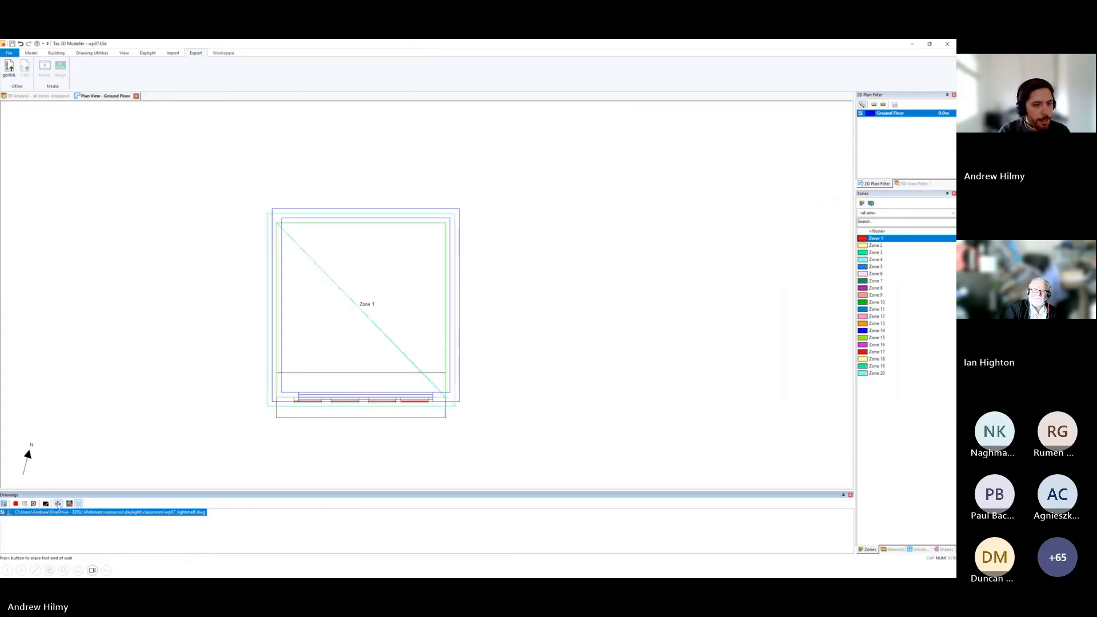
pyautogui.click(58, 504)
pyautogui.moveTo(142, 384); pyautogui.dragTo(147, 379)
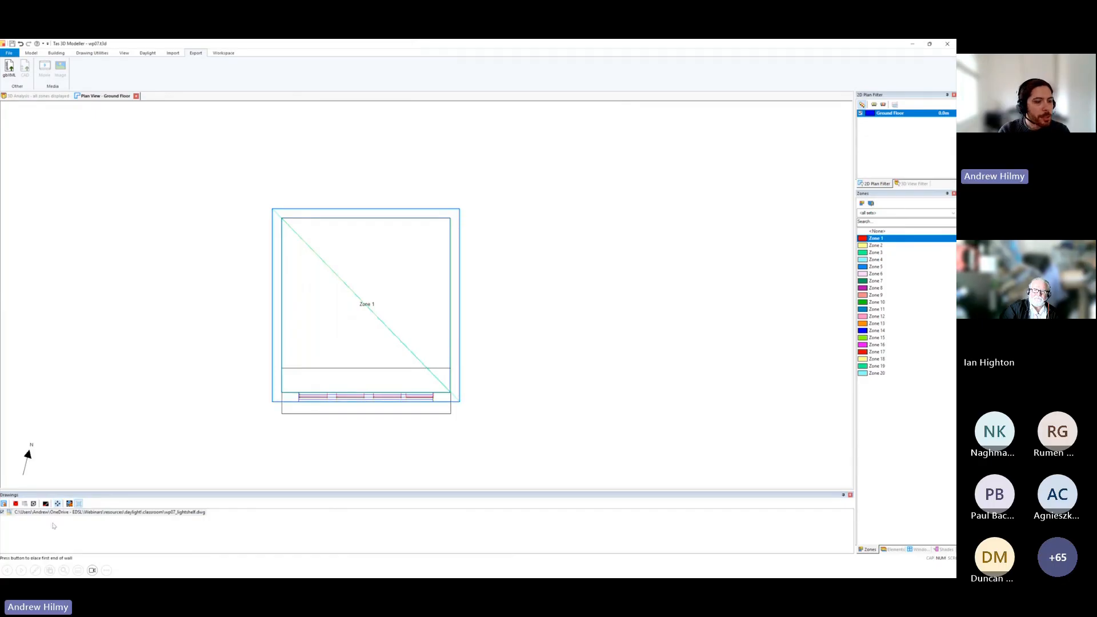
# Import 3D shading surfaces from wp07_lightshelf.dwg using only the light shelf layer.
pyautogui.click(63, 513)
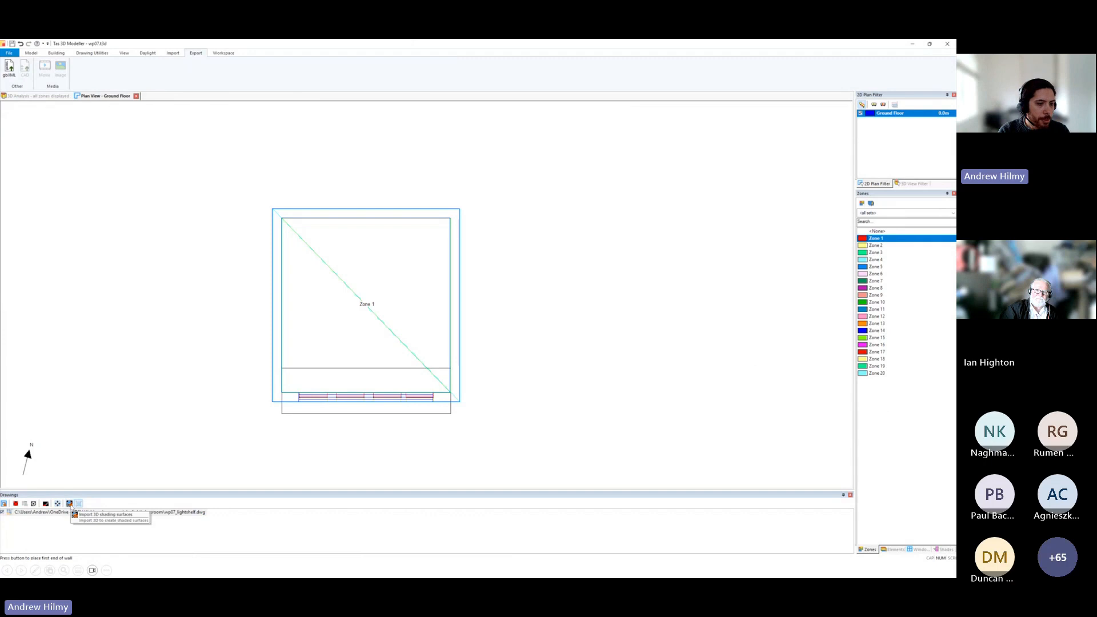
pyautogui.click(69, 503)
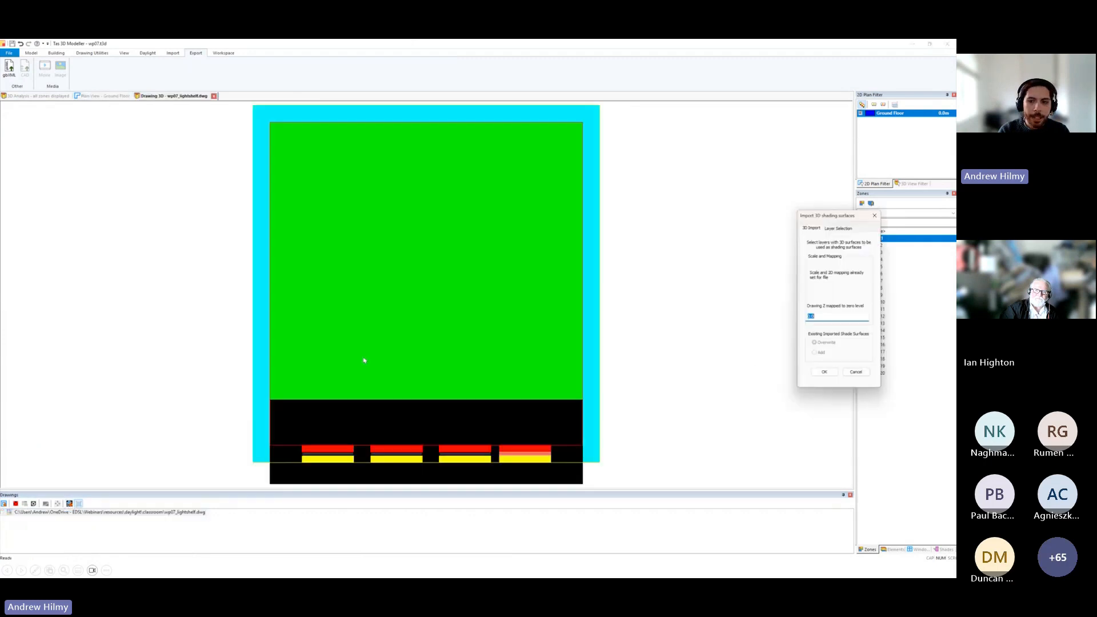
pyautogui.click(846, 229)
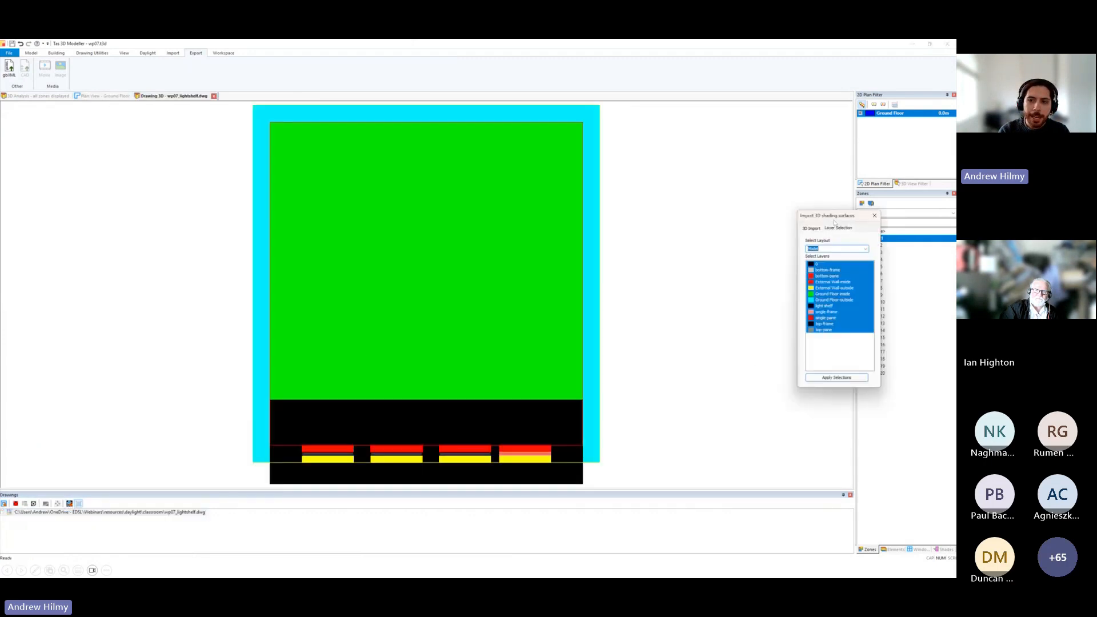
pyautogui.moveTo(834, 216); pyautogui.dragTo(760, 206)
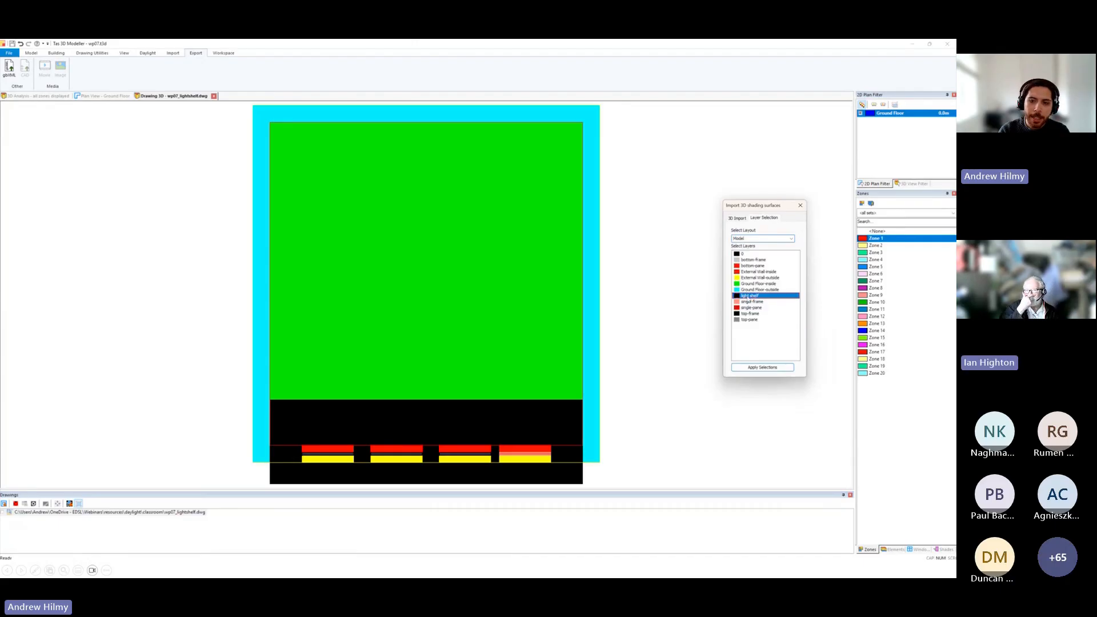
pyautogui.click(750, 296)
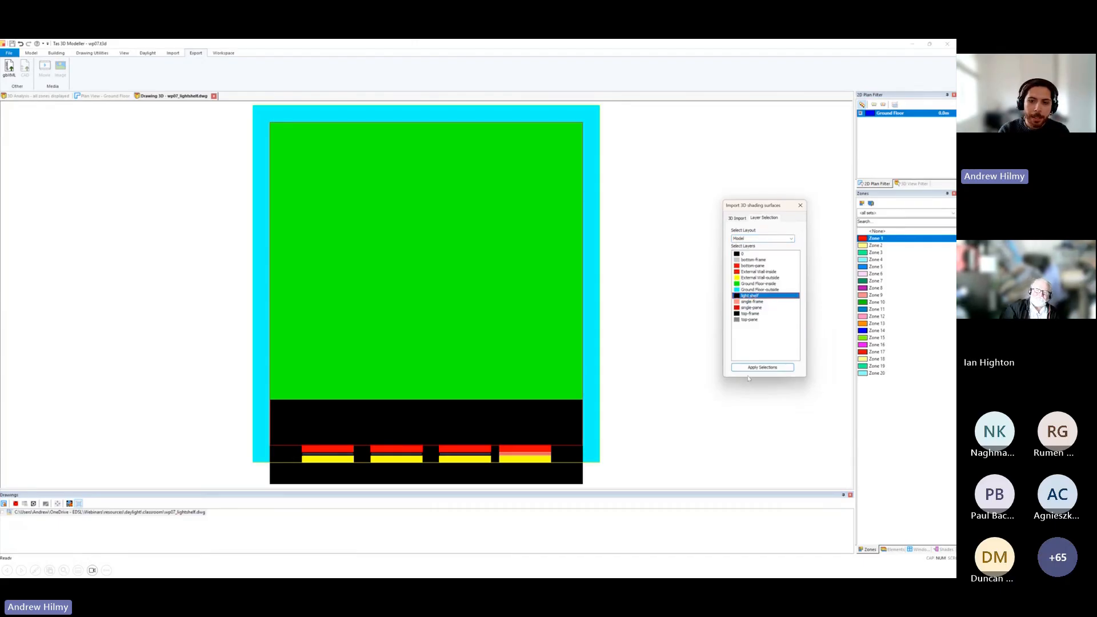
pyautogui.click(737, 218)
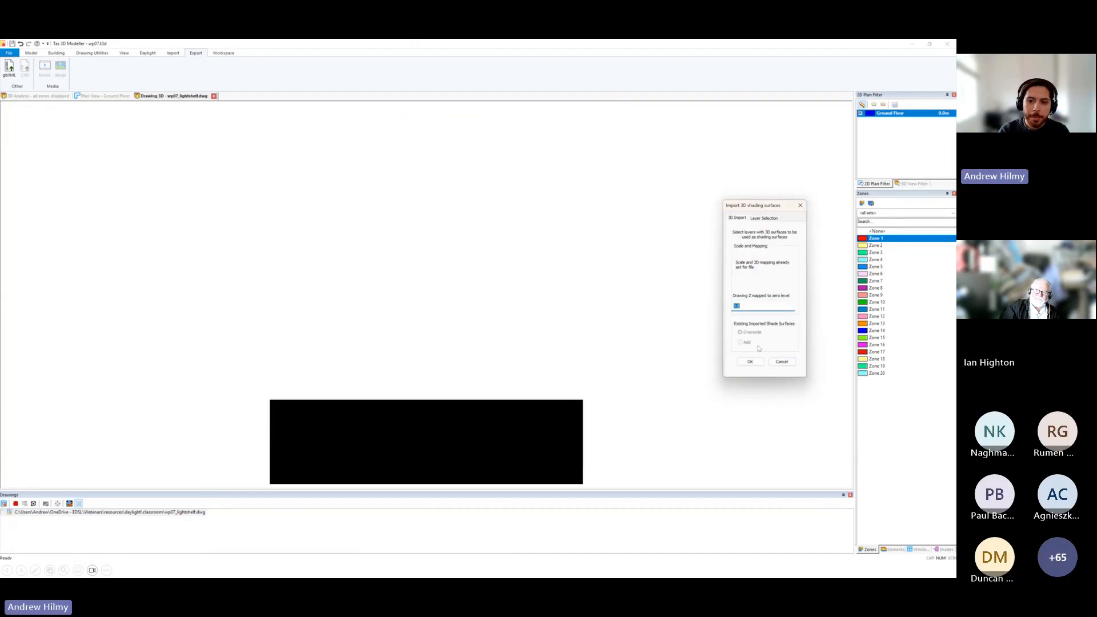
pyautogui.click(751, 362)
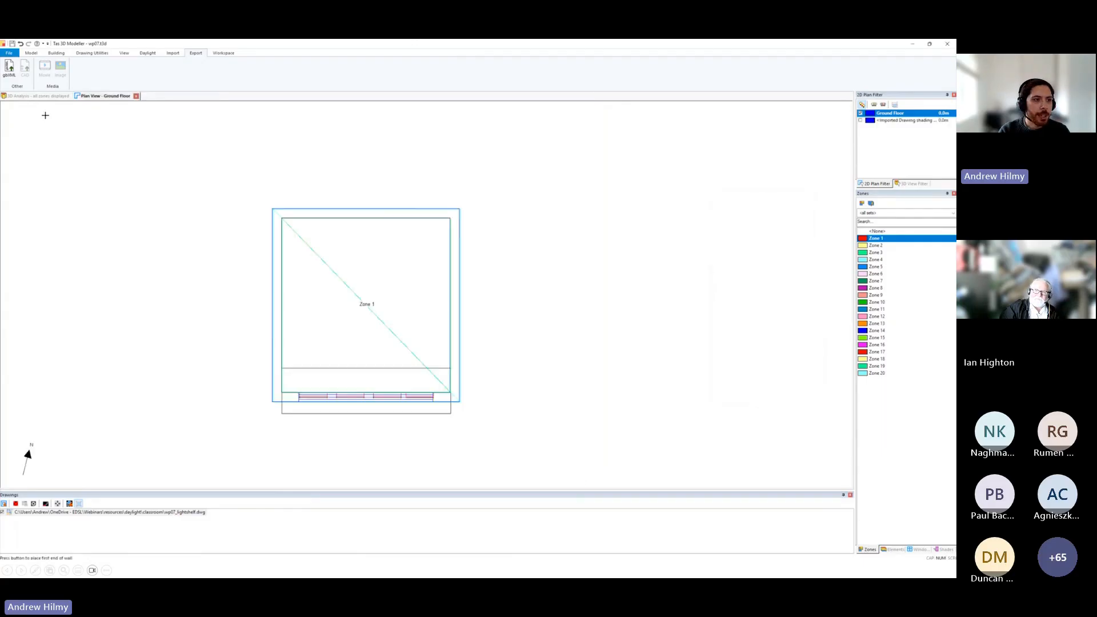
# Switch the 3D view from the analysis model to the building model and inspect the imported light shelf at the windows.
pyautogui.click(41, 96)
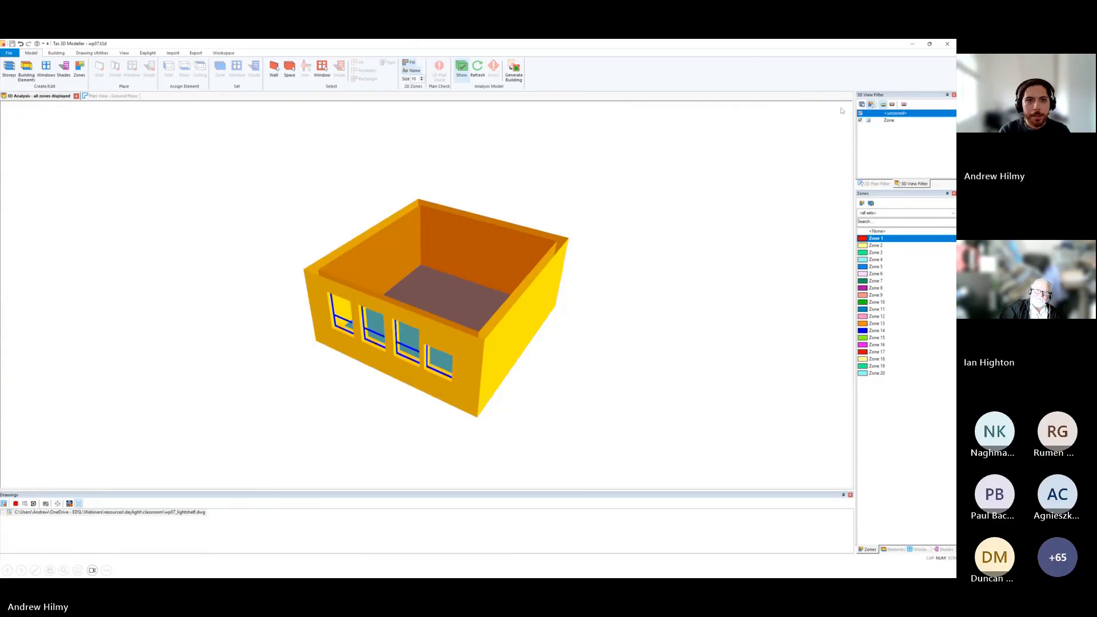
pyautogui.click(461, 69)
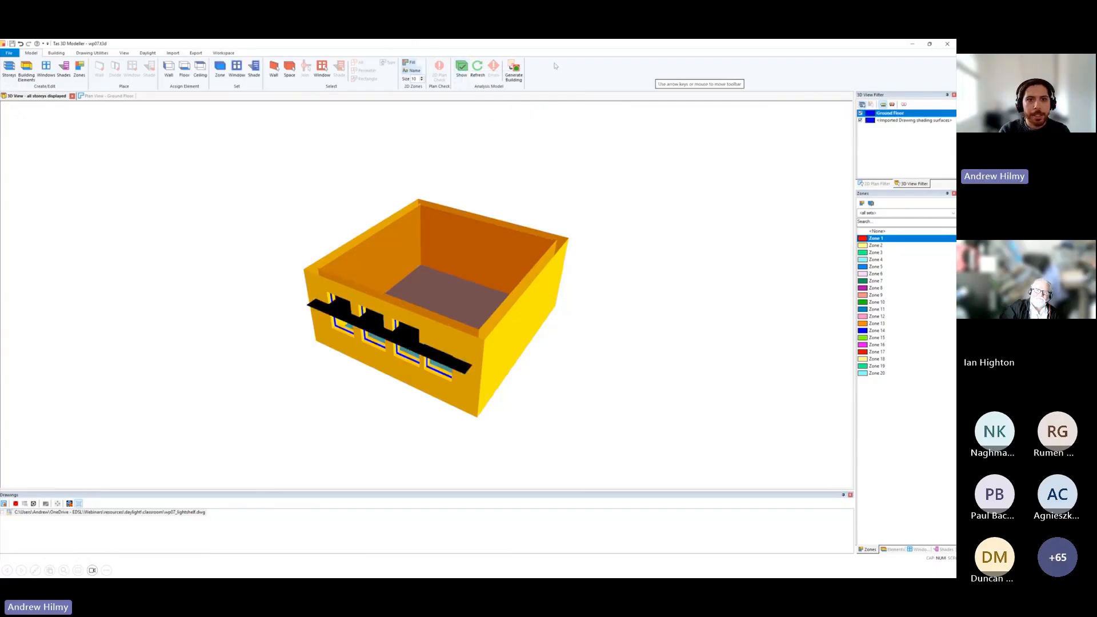
pyautogui.moveTo(526, 197); pyautogui.dragTo(449, 350, button='middle')
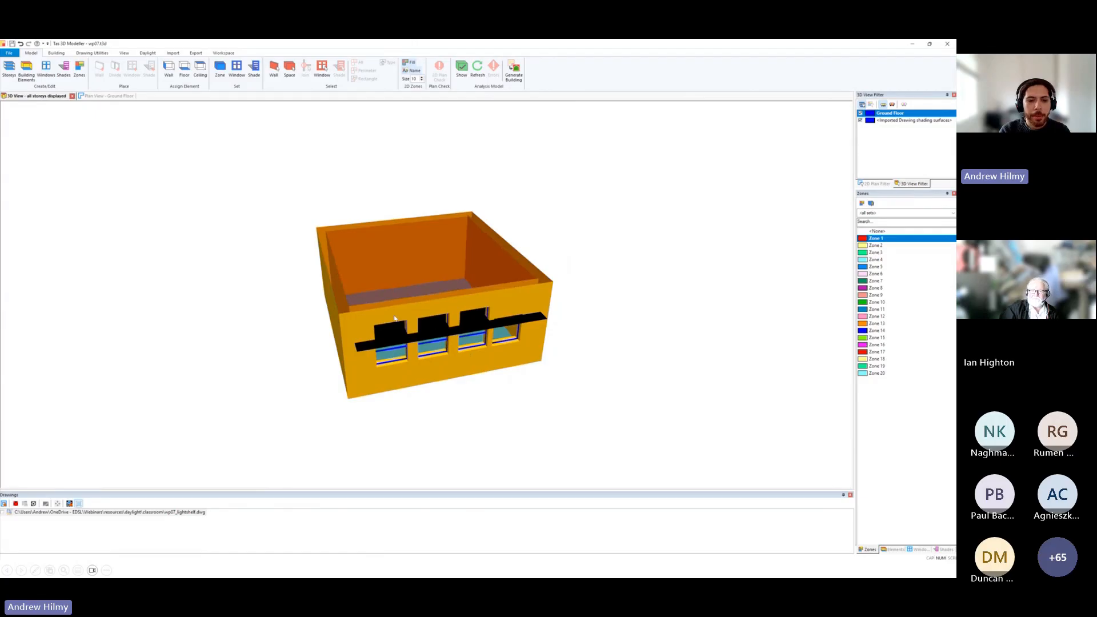
pyautogui.moveTo(395, 318); pyautogui.dragTo(529, 294, button='middle')
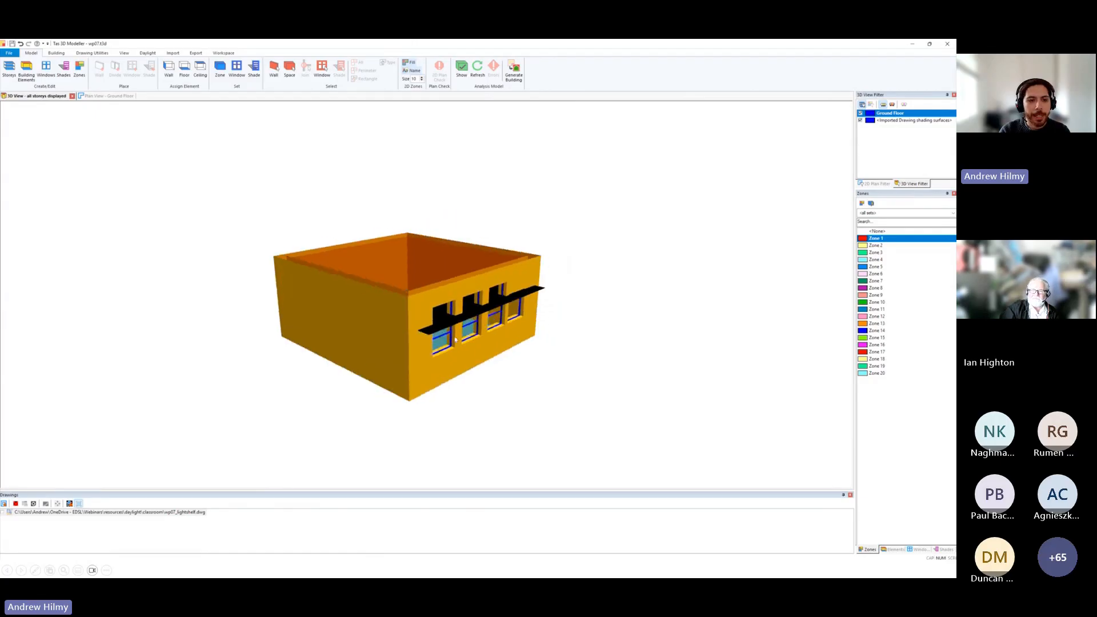
# Set the light shelf building element's colour to bright green and return to the 3D view of the model.
pyautogui.moveTo(241, 206); pyautogui.dragTo(424, 267, button='middle')
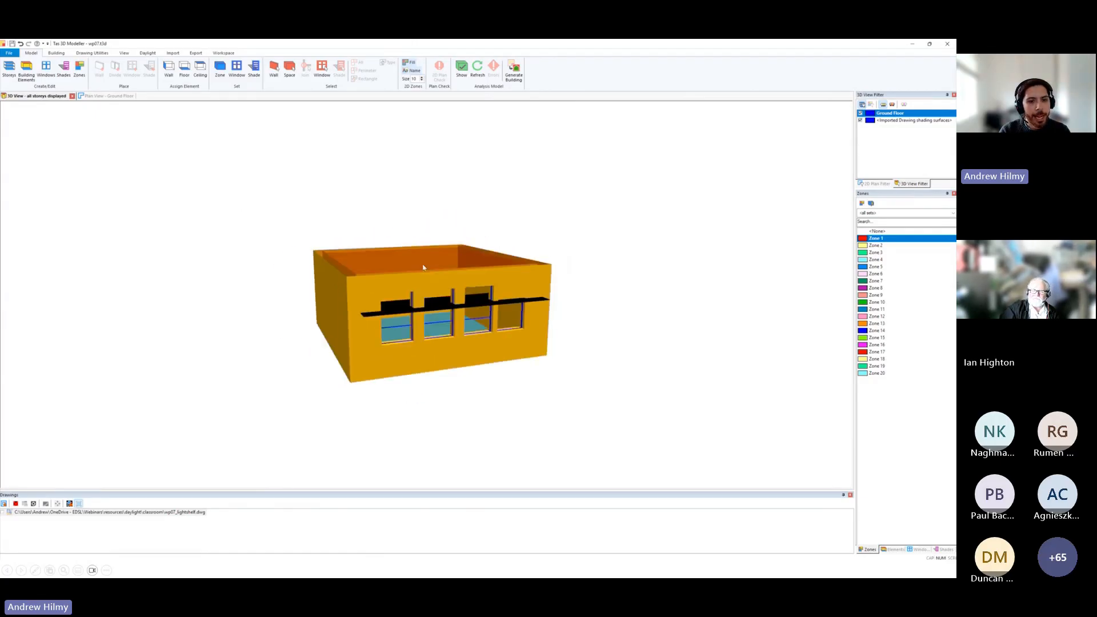
pyautogui.click(100, 69)
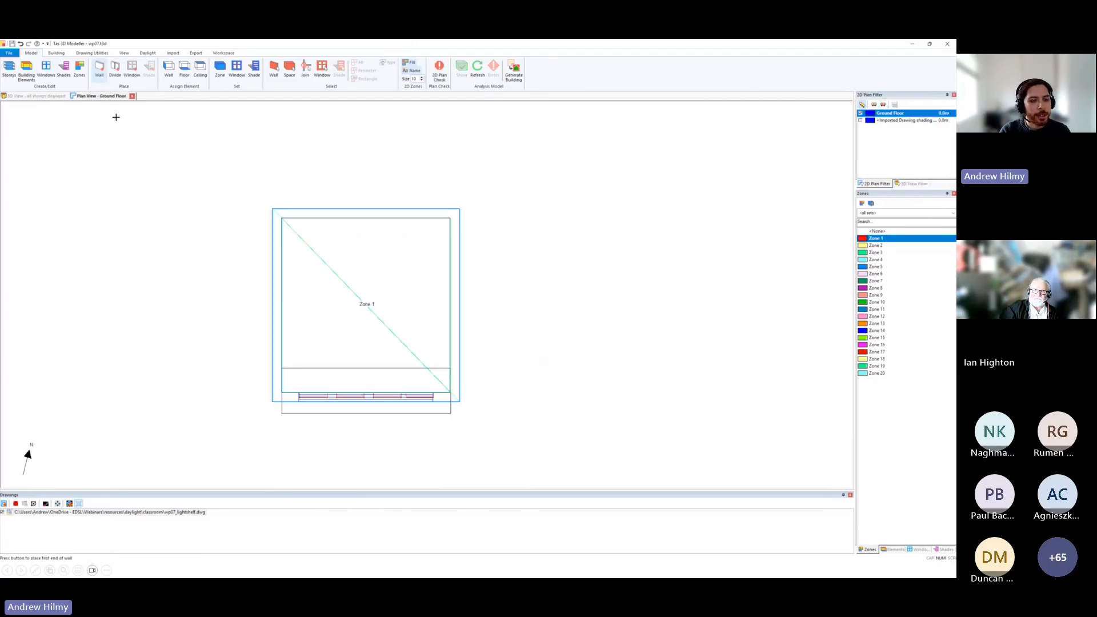
pyautogui.click(274, 284)
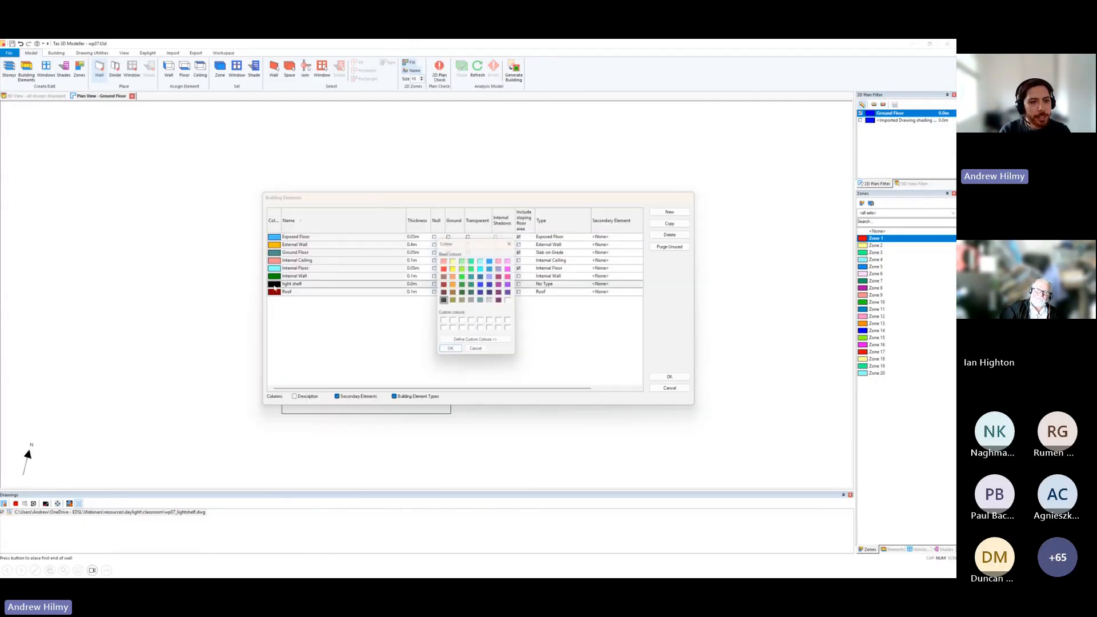
pyautogui.click(463, 278)
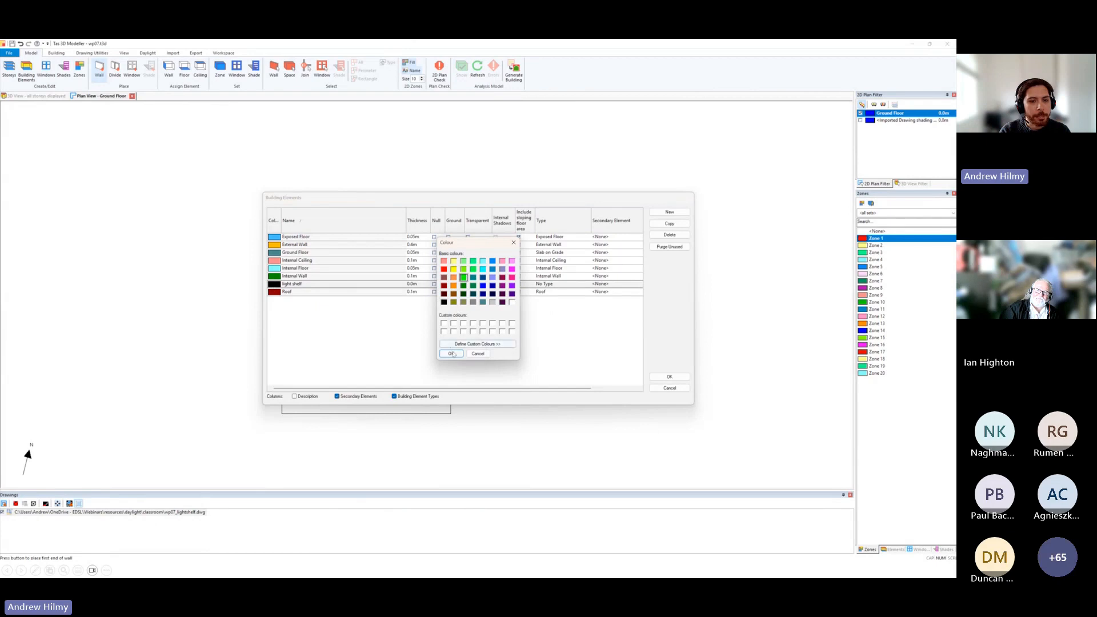
pyautogui.click(451, 354)
pyautogui.click(680, 380)
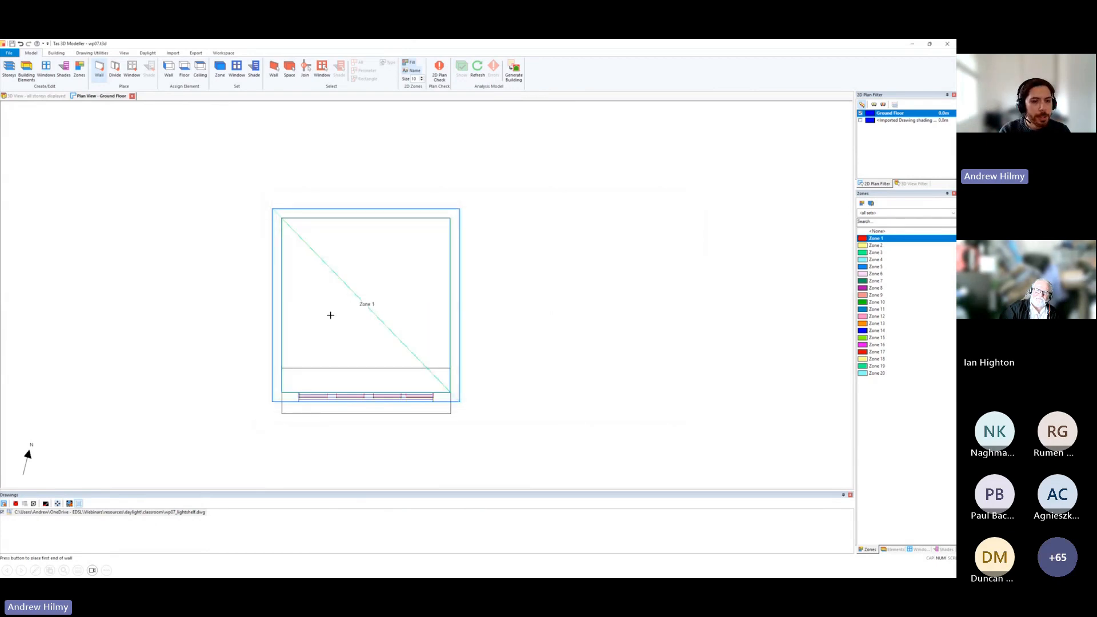
pyautogui.click(26, 70)
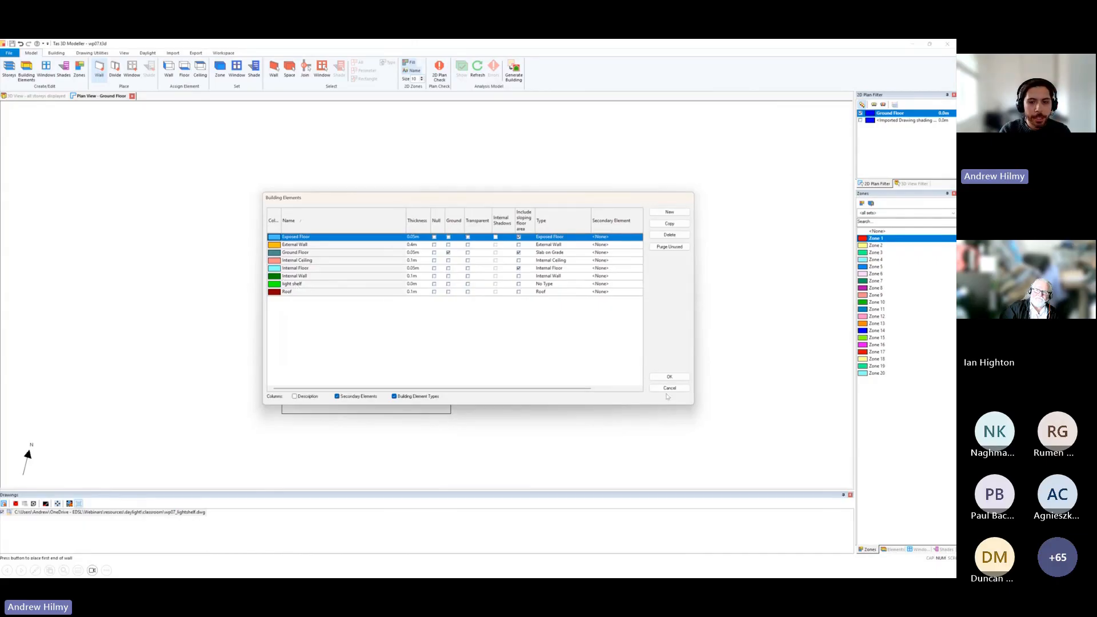
pyautogui.click(669, 389)
pyautogui.click(46, 96)
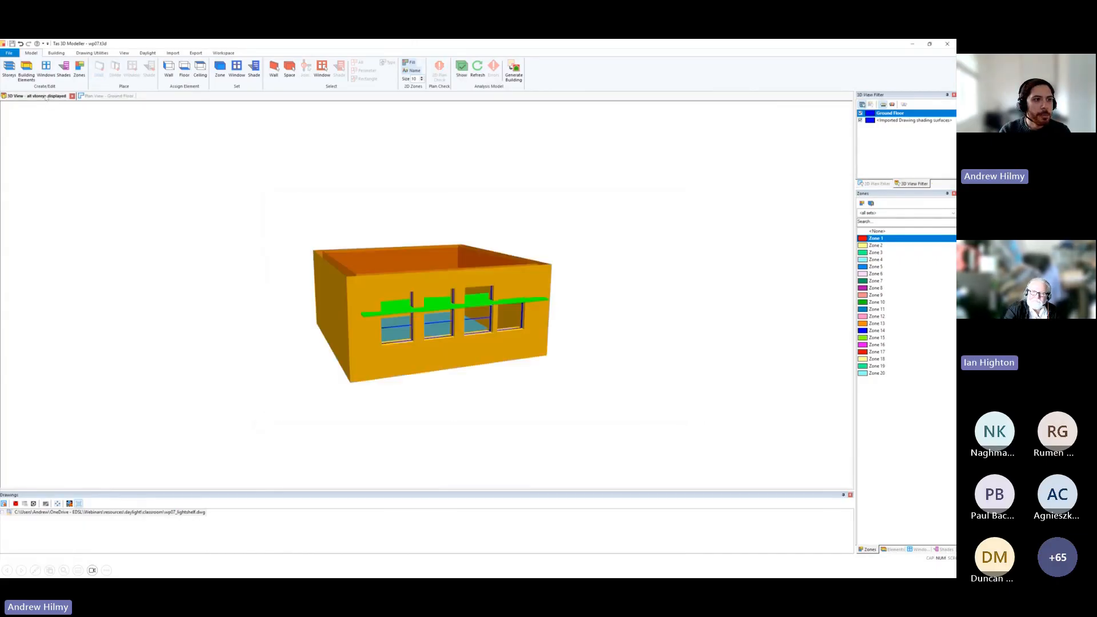
# Try adding a daylight material entry for the light shelf building element.
pyautogui.click(148, 53)
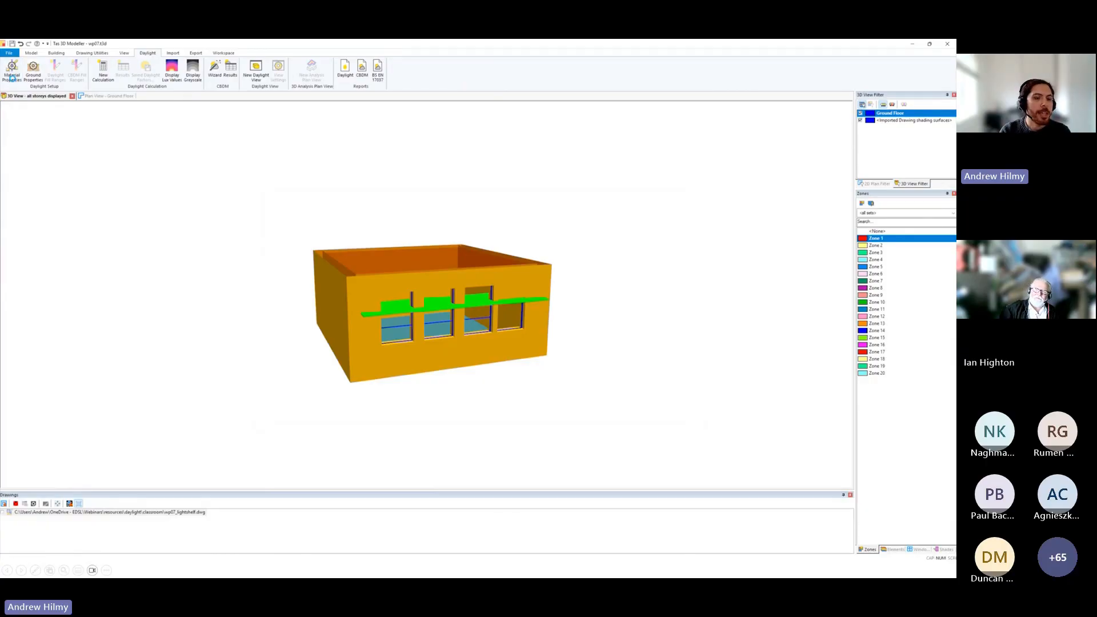
pyautogui.click(12, 77)
pyautogui.click(423, 231)
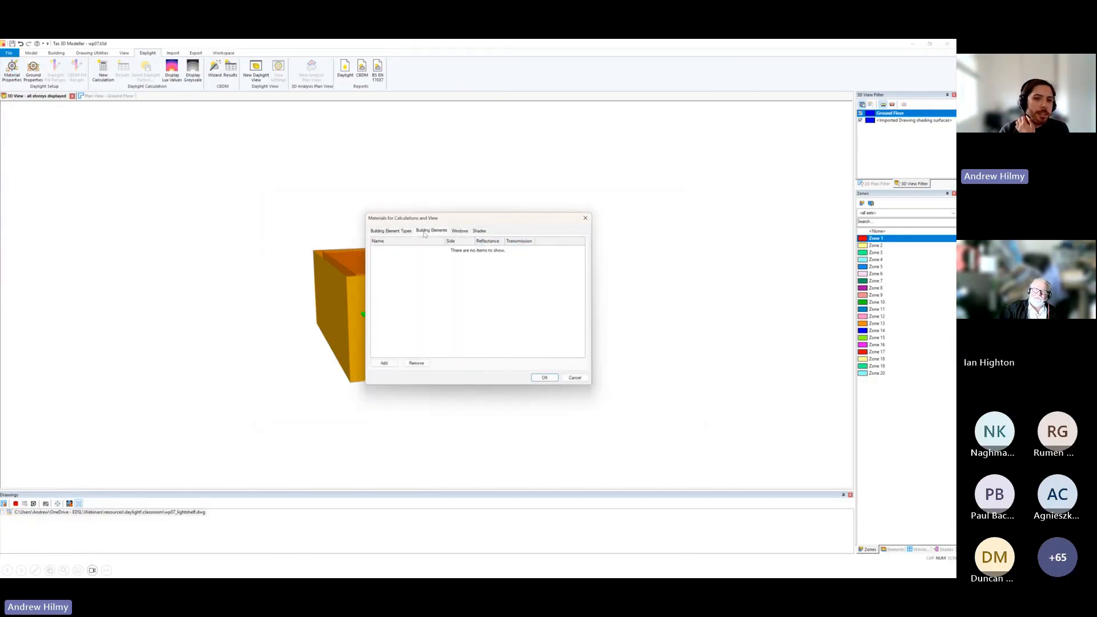
pyautogui.click(384, 363)
pyautogui.click(441, 252)
pyautogui.click(441, 251)
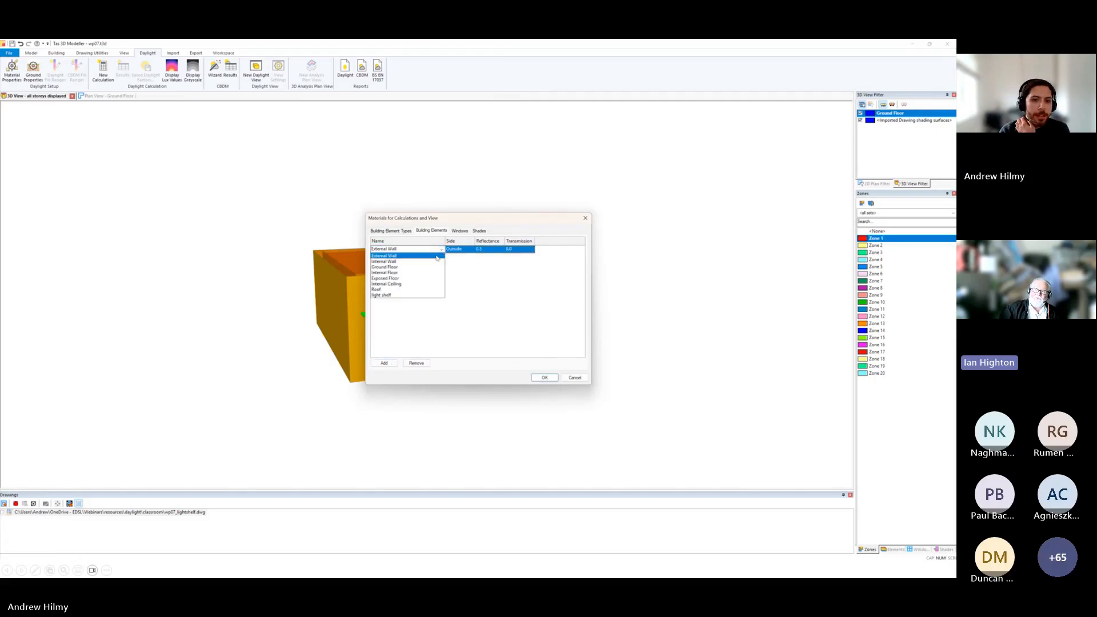
pyautogui.click(382, 295)
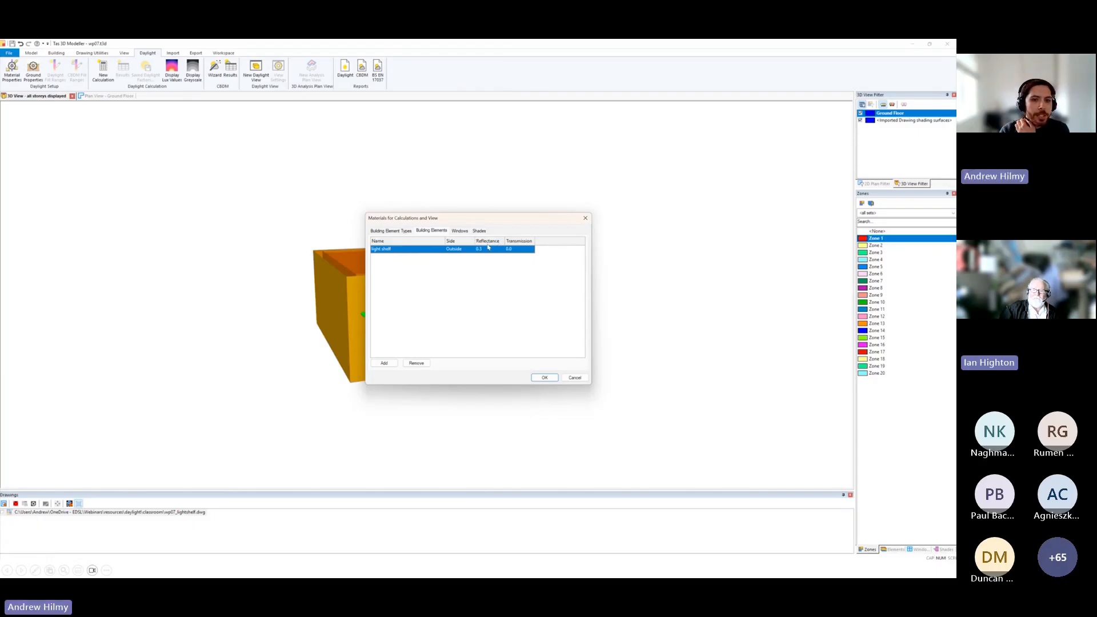
pyautogui.click(585, 218)
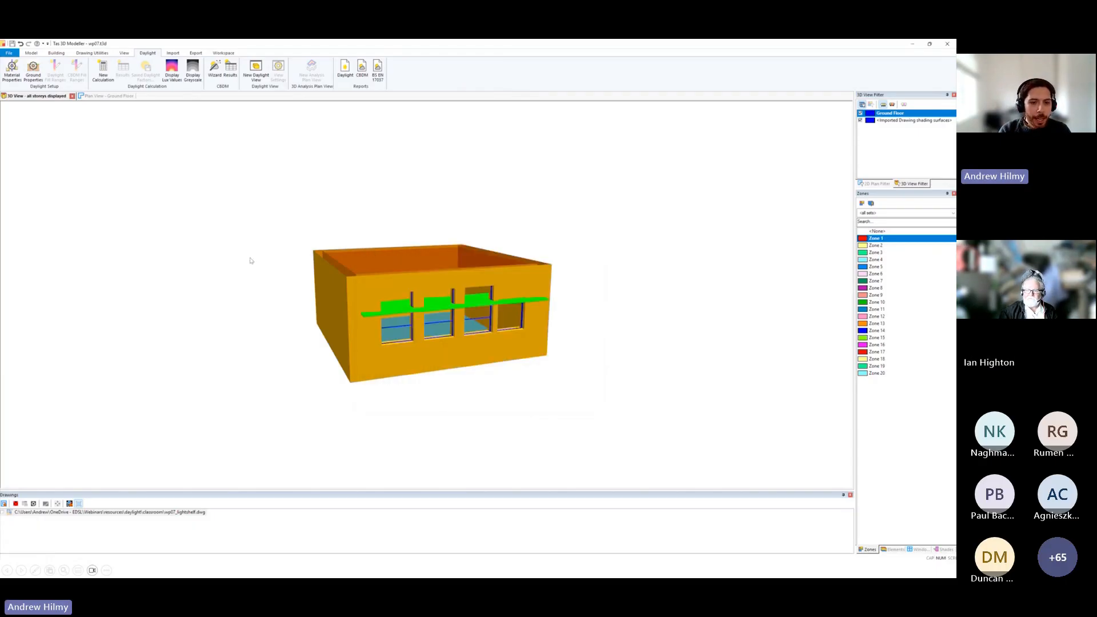
# Try defining a new vertical shade with 10 horizontal fins.
pyautogui.moveTo(249, 261); pyautogui.dragTo(389, 291)
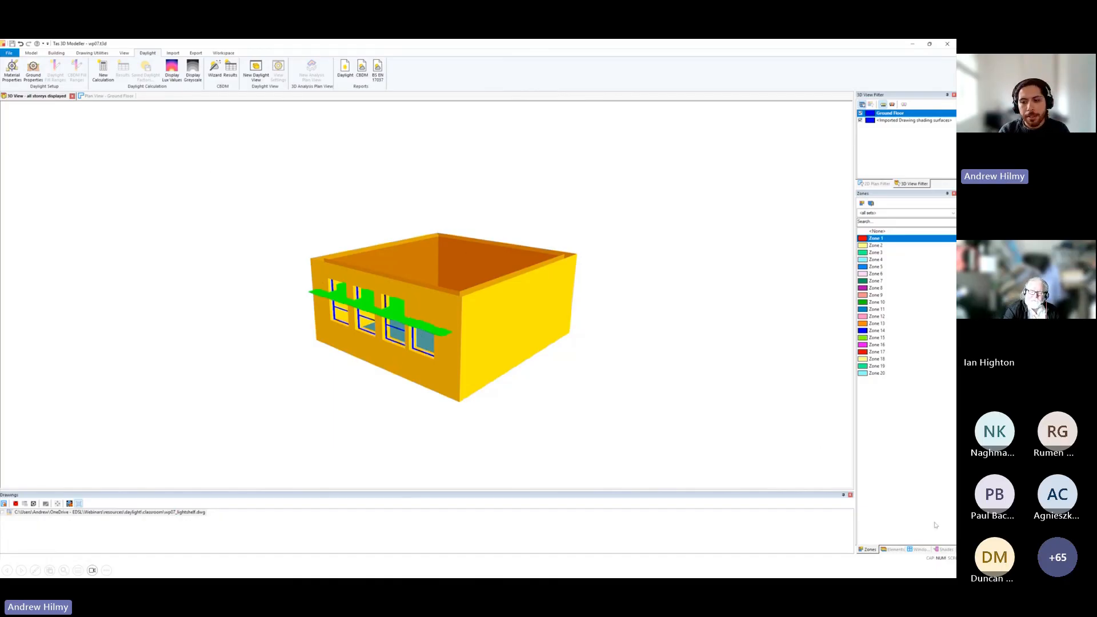
pyautogui.click(944, 550)
pyautogui.doubleClick(922, 470)
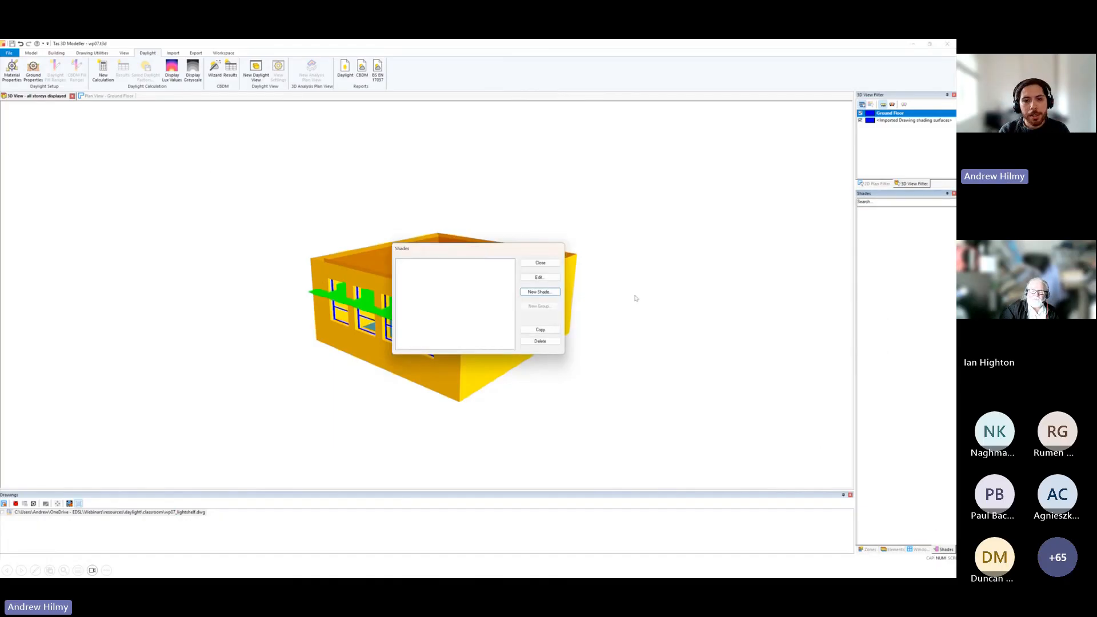
pyautogui.click(540, 292)
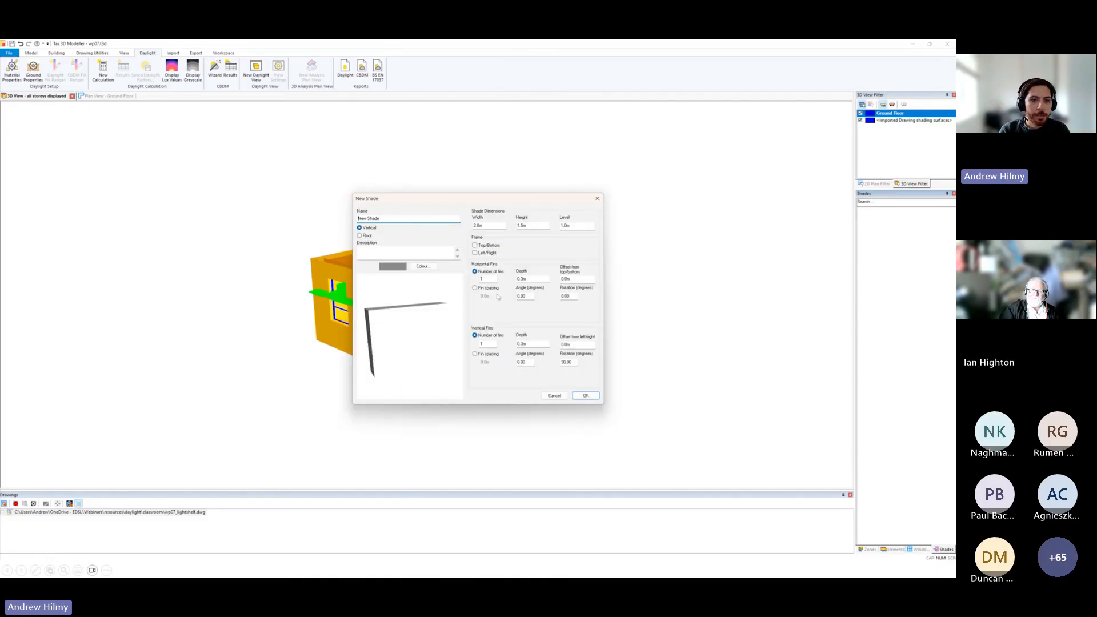
pyautogui.click(494, 278)
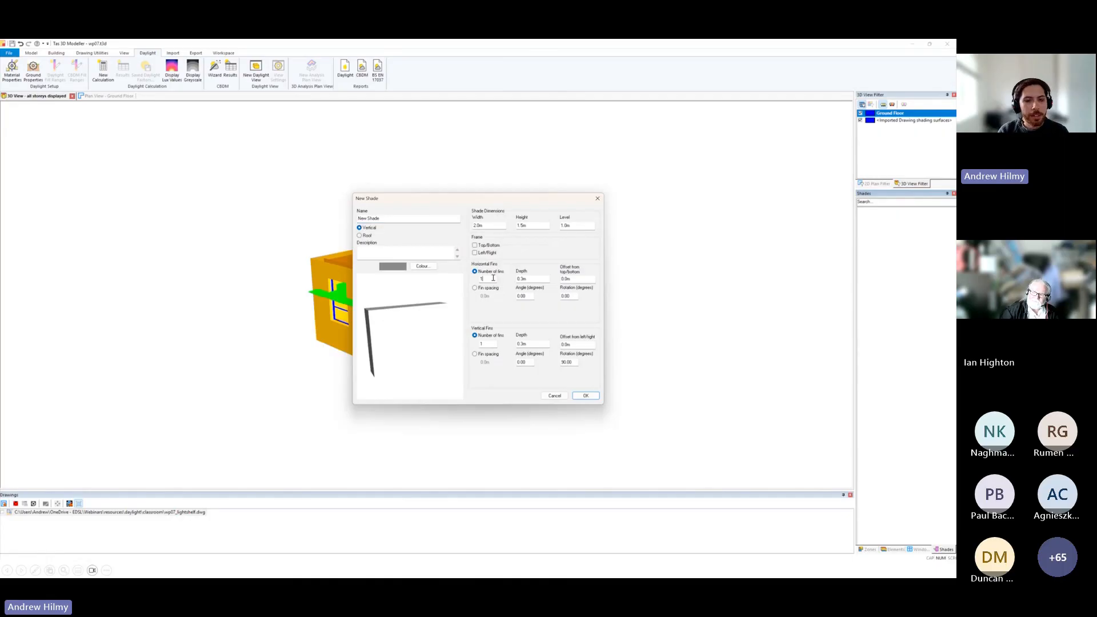
pyautogui.write('0')
pyautogui.moveTo(434, 325); pyautogui.dragTo(399, 329)
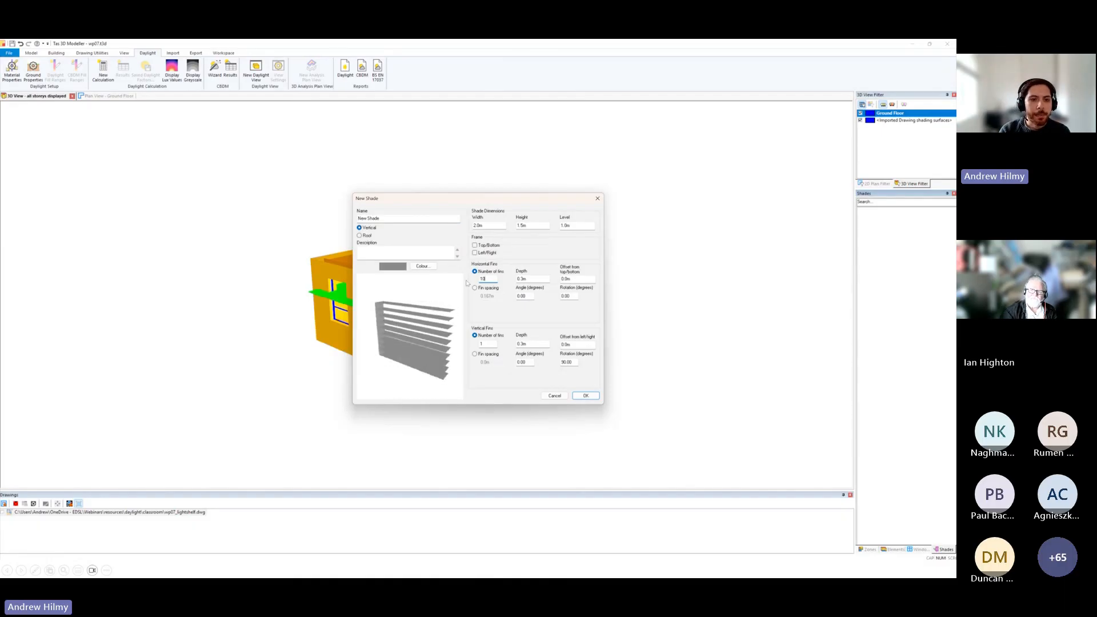
pyautogui.moveTo(512, 202); pyautogui.dragTo(495, 250)
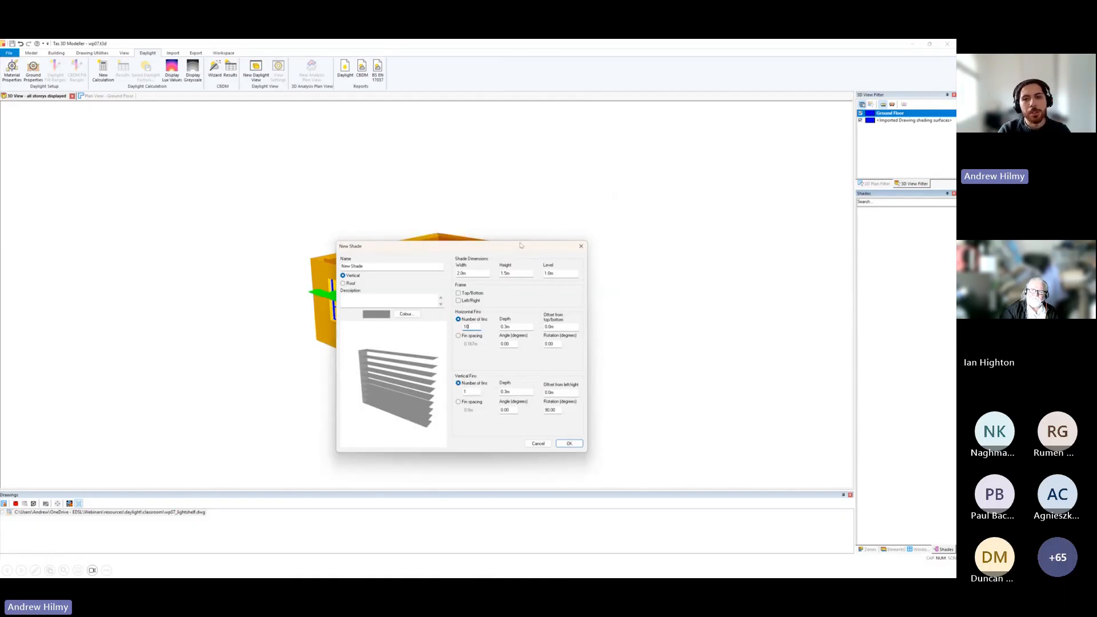
pyautogui.click(580, 247)
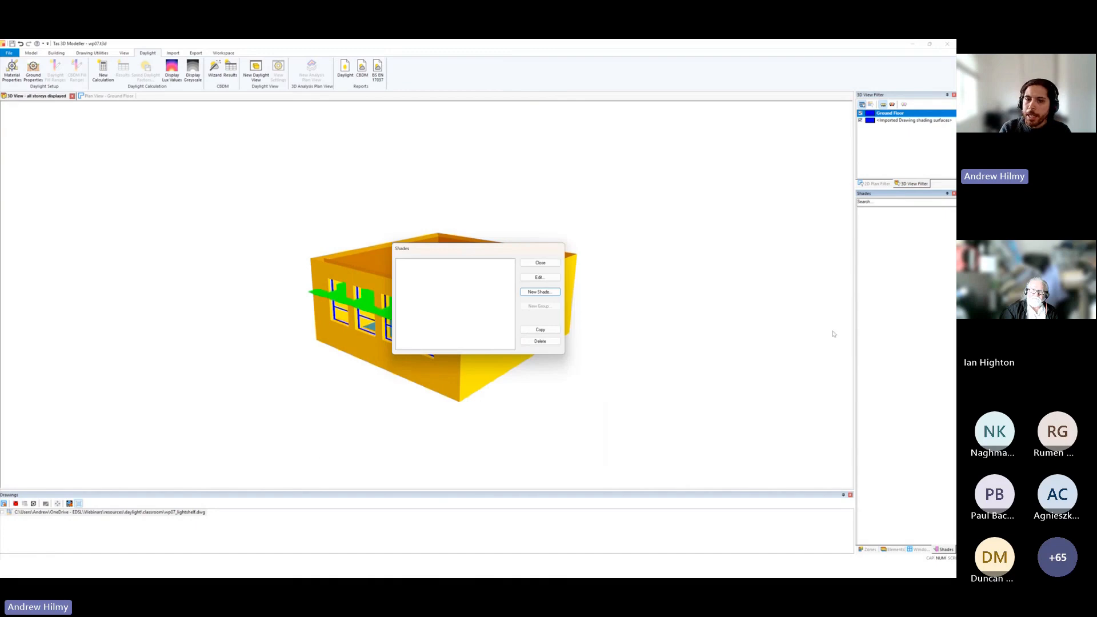
pyautogui.click(540, 263)
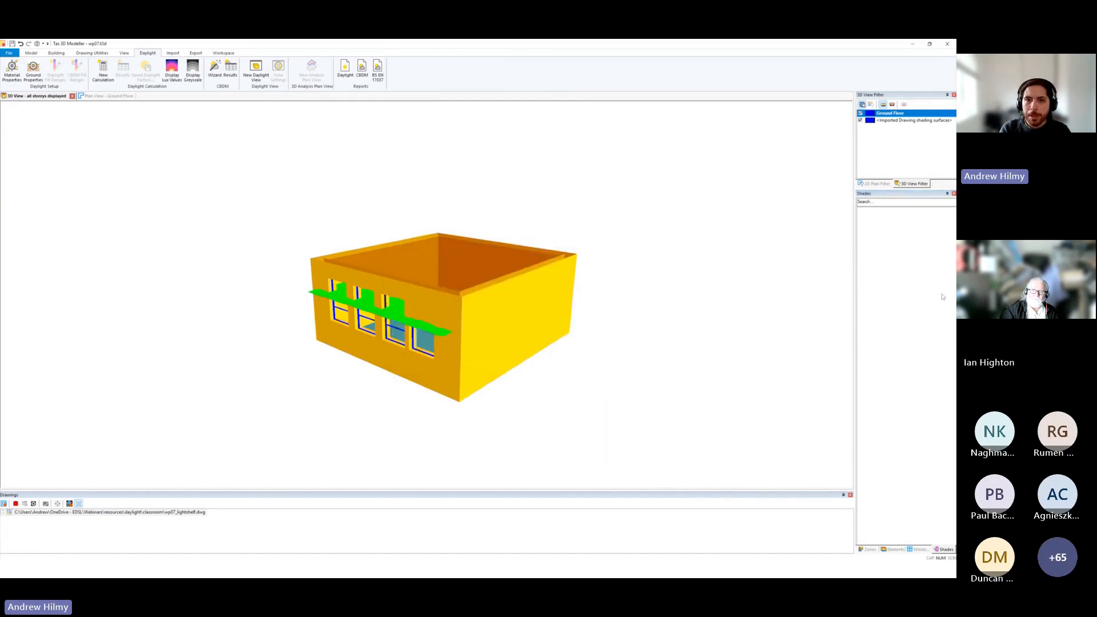
# Switch to the slide presentation and advance to the BR209, Right to Light slide.
pyautogui.hotkey('alt', 'Tab')
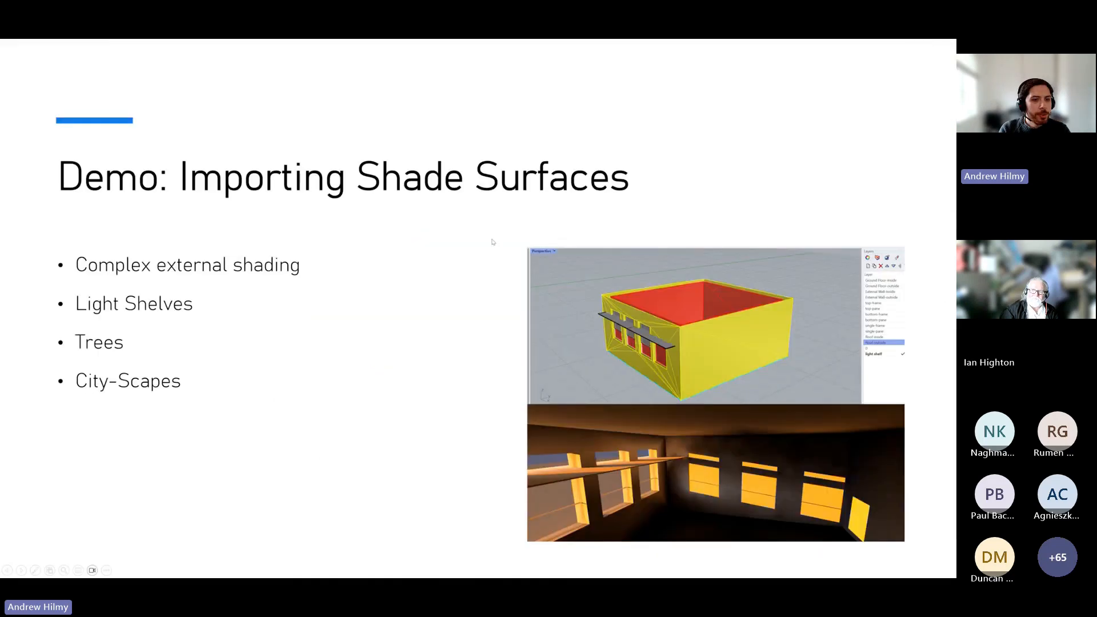
pyautogui.click(491, 280)
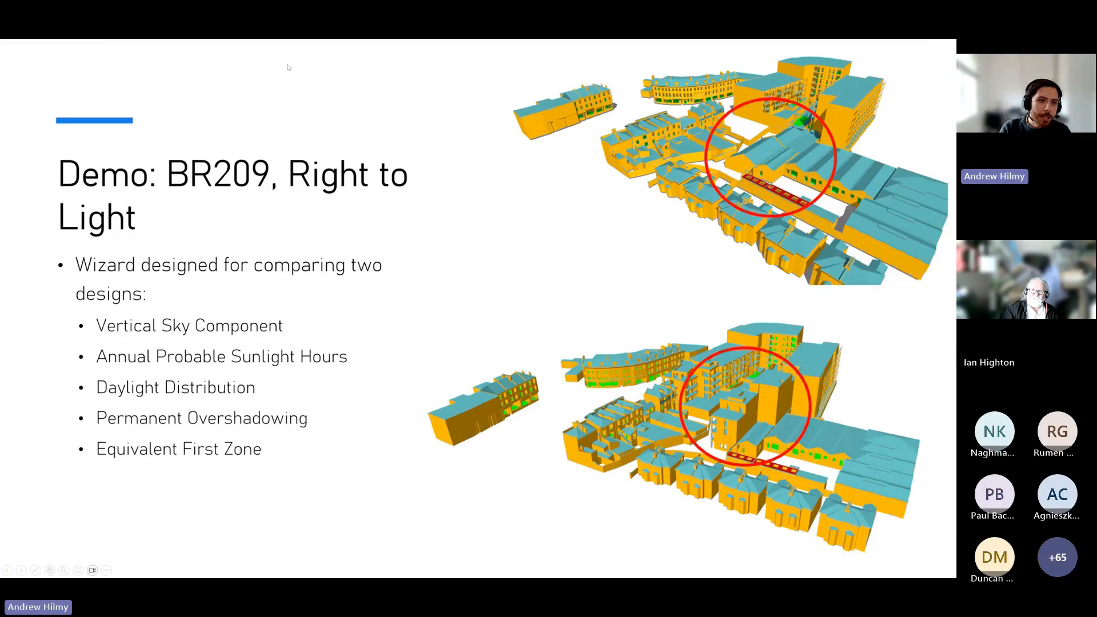
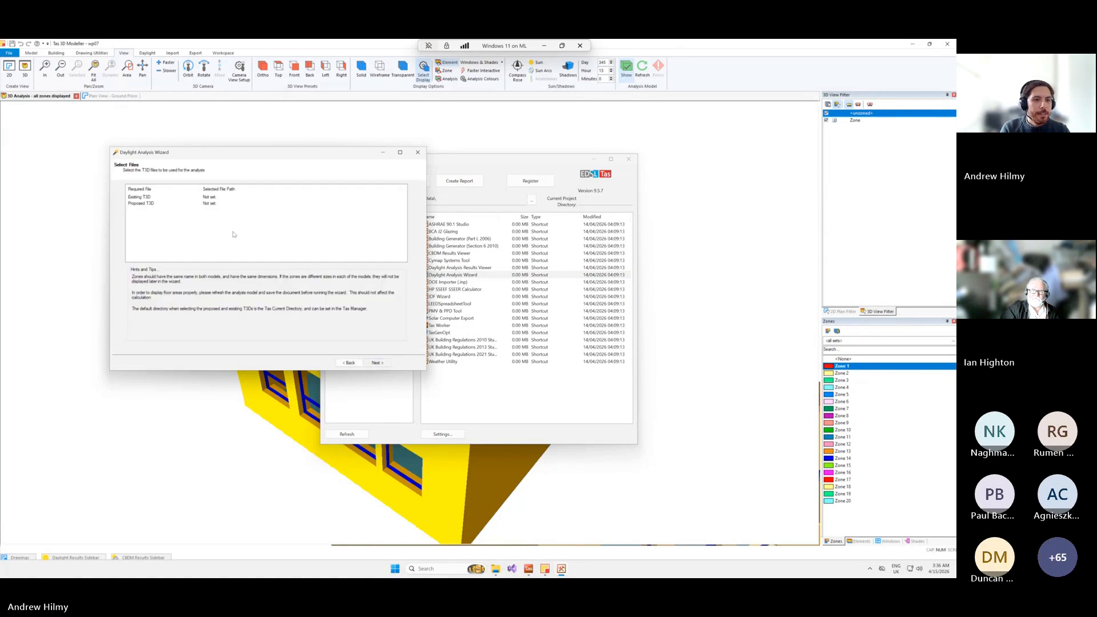
# Select existing.t3d and proposed.t3d from the Desktop BR209 folder as the existing and proposed T3D files and proceed to the zone tags.
pyautogui.click(153, 197)
pyautogui.doubleClick(154, 198)
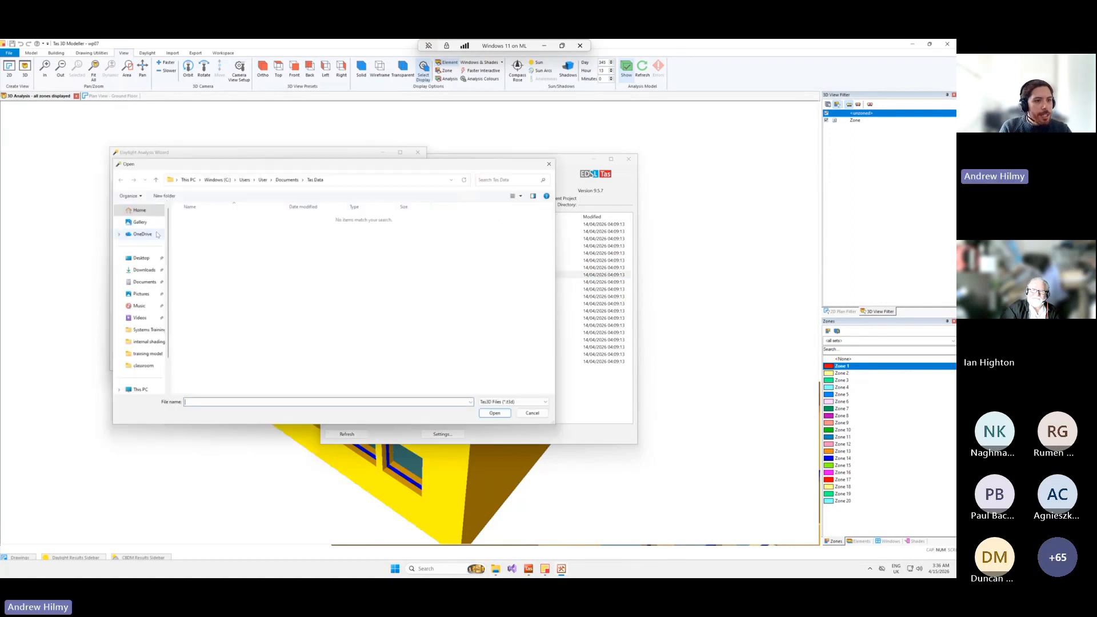
pyautogui.click(141, 258)
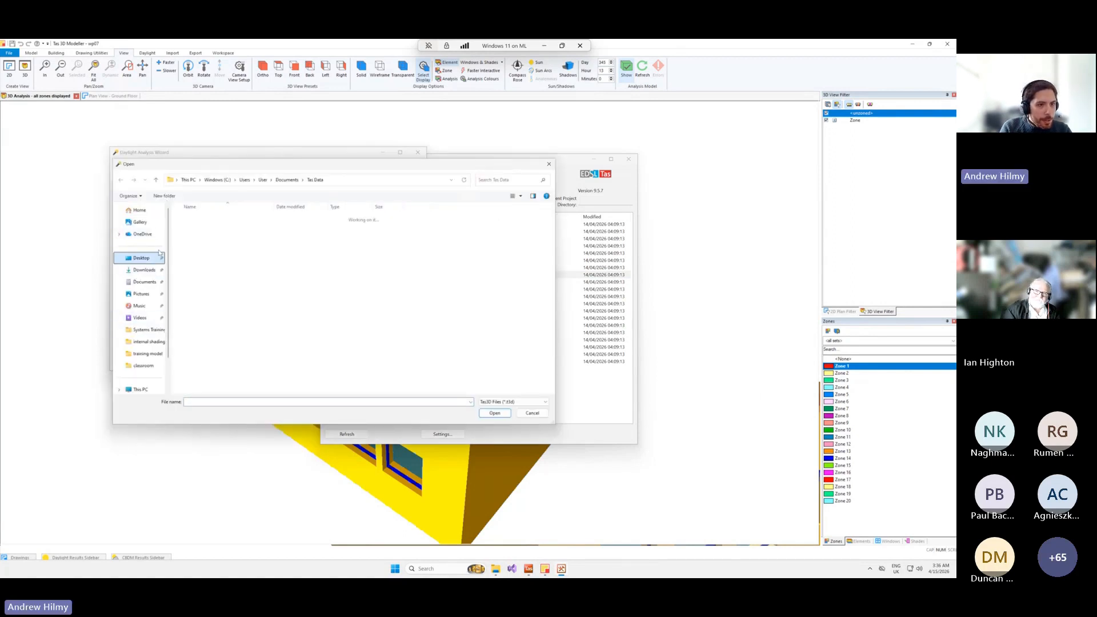
pyautogui.doubleClick(196, 219)
pyautogui.doubleClick(195, 220)
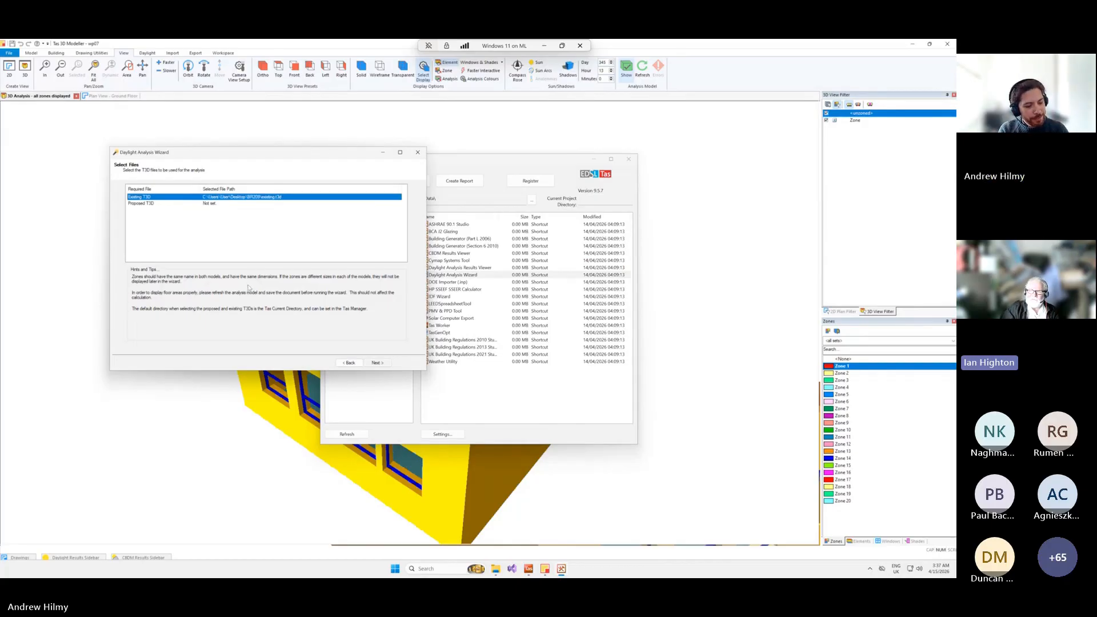
pyautogui.doubleClick(204, 206)
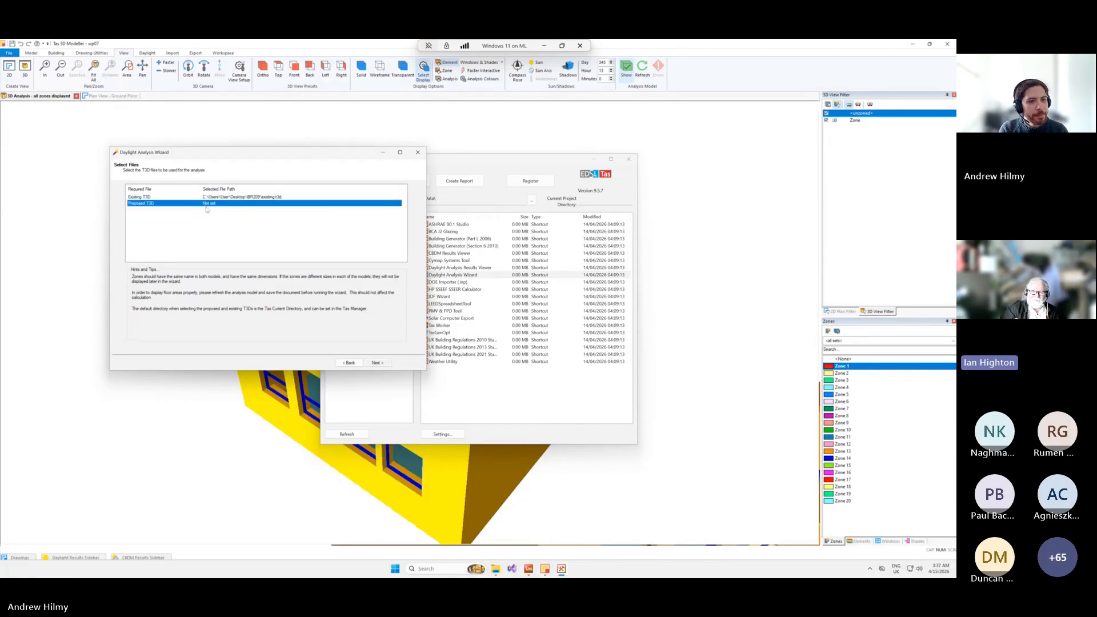
pyautogui.doubleClick(216, 229)
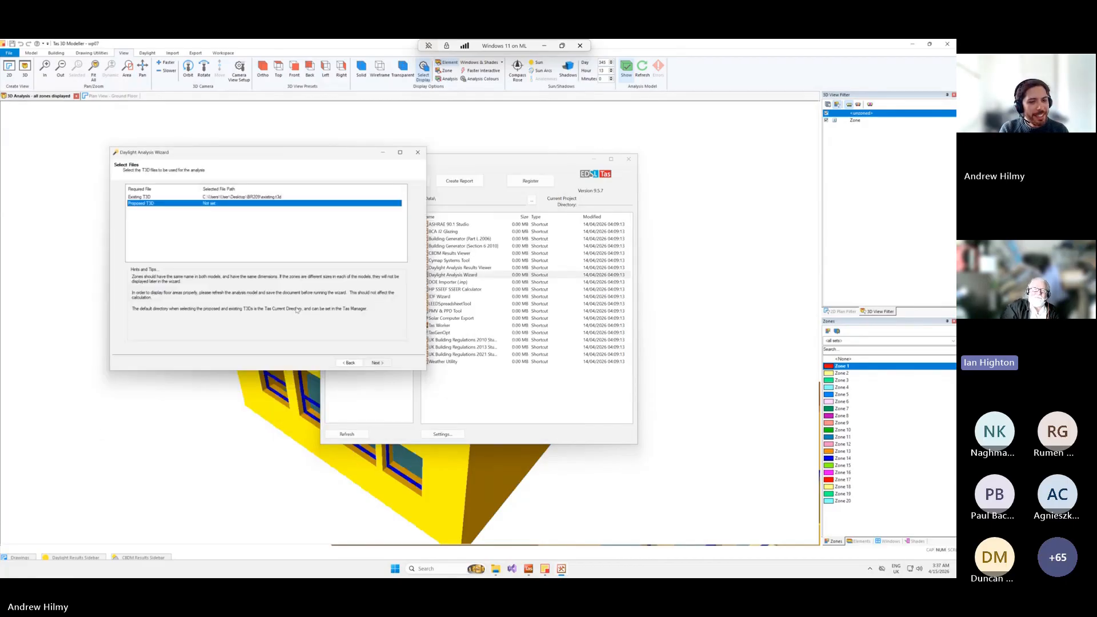
pyautogui.click(376, 364)
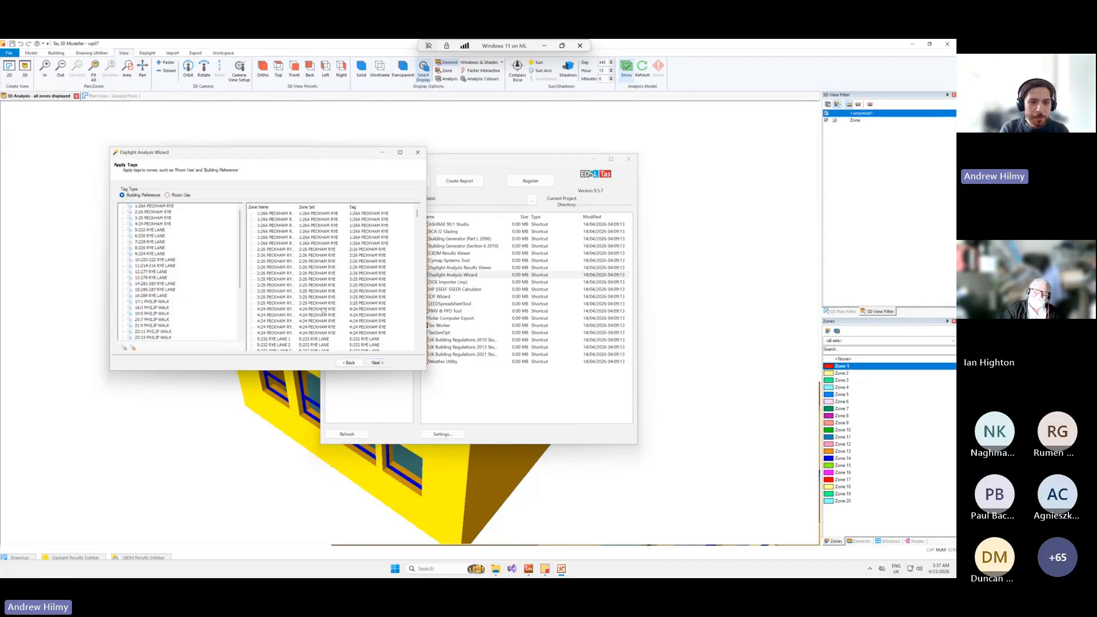
# Enlarge the wizard, review the building reference tags across all zones and switch the tag type to Room Use.
pyautogui.moveTo(427, 371); pyautogui.dragTo(522, 509)
pyautogui.scroll(-20, 403, 354)
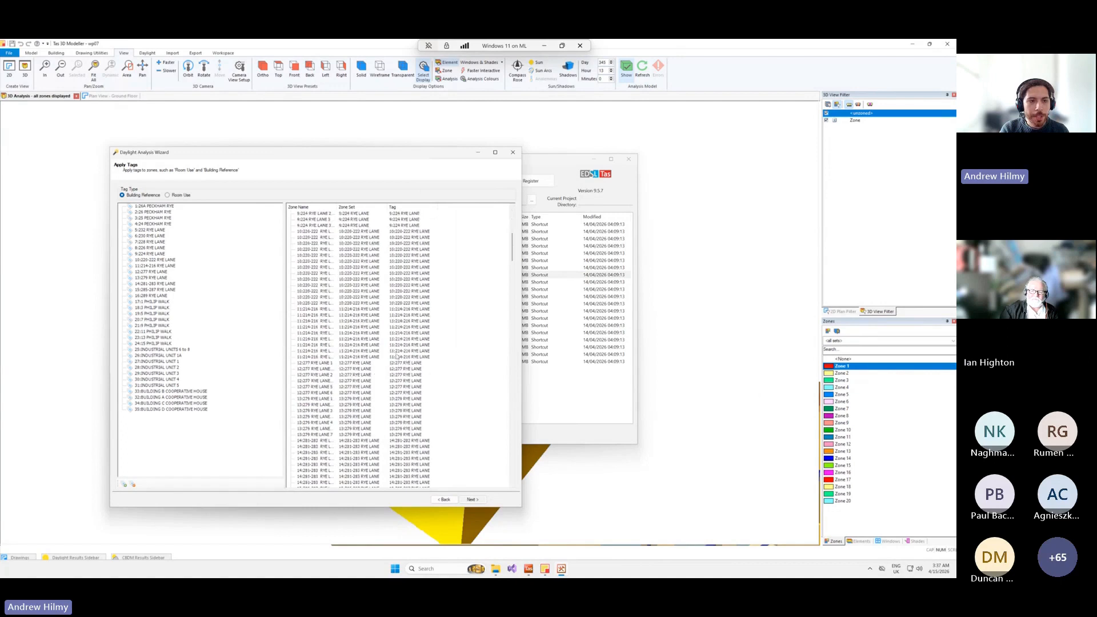
pyautogui.scroll(-20, 403, 353)
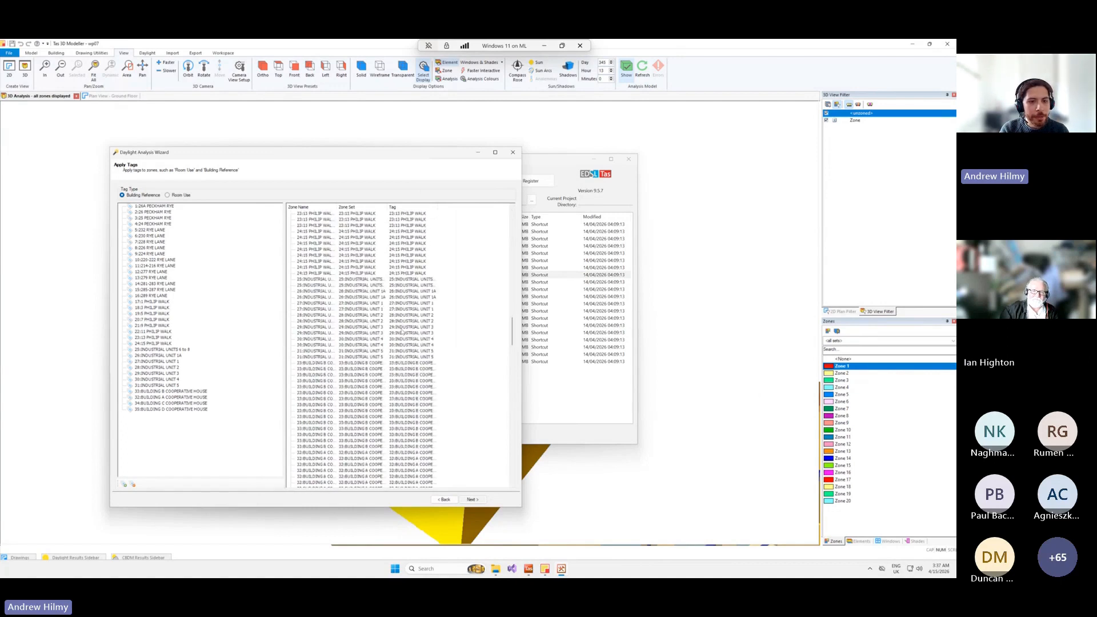
pyautogui.scroll(-15, 415, 340)
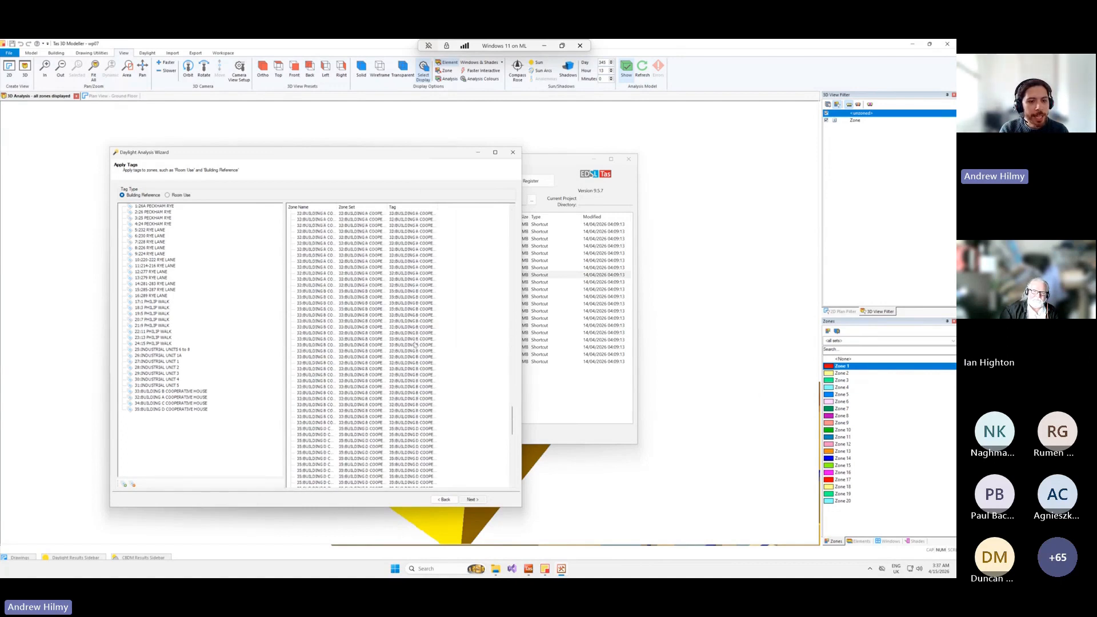
pyautogui.scroll(-1, 416, 347)
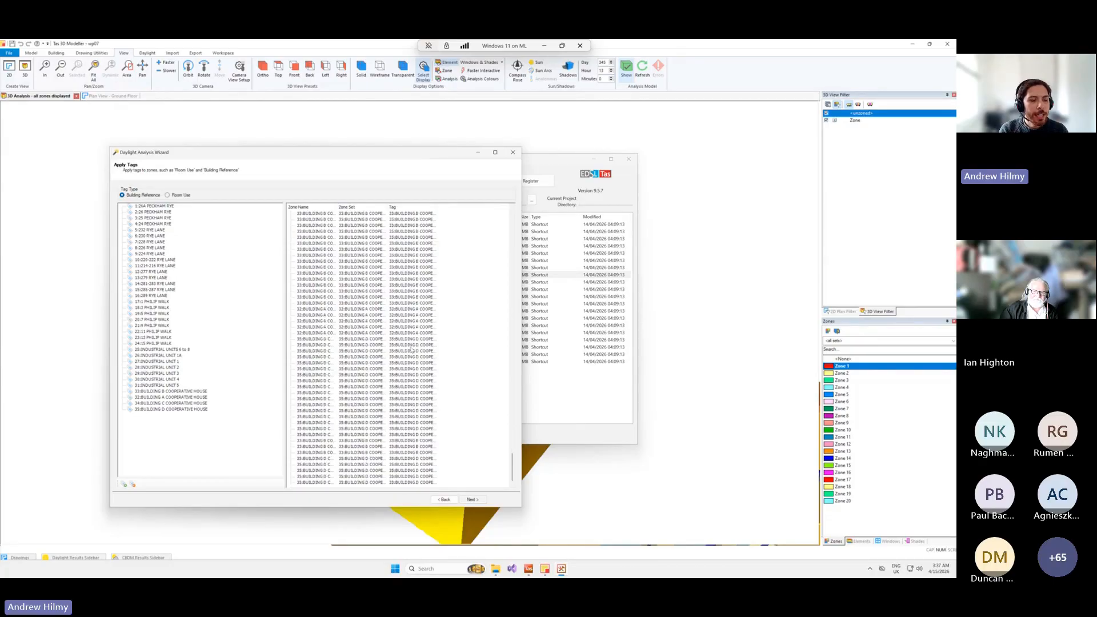
pyautogui.scroll(5, 419, 354)
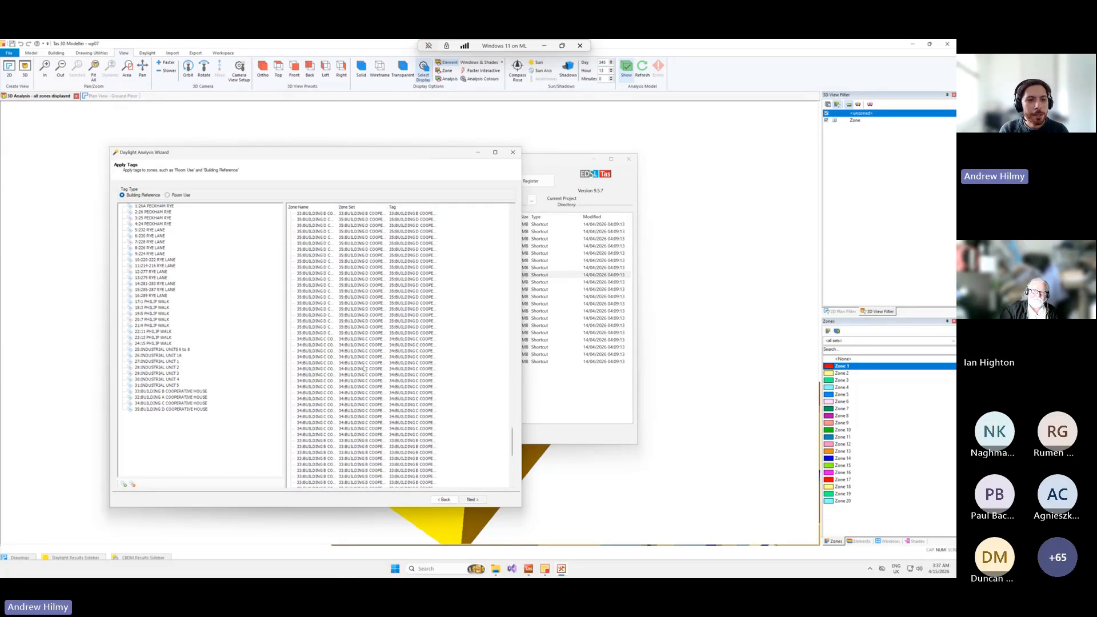
pyautogui.click(170, 196)
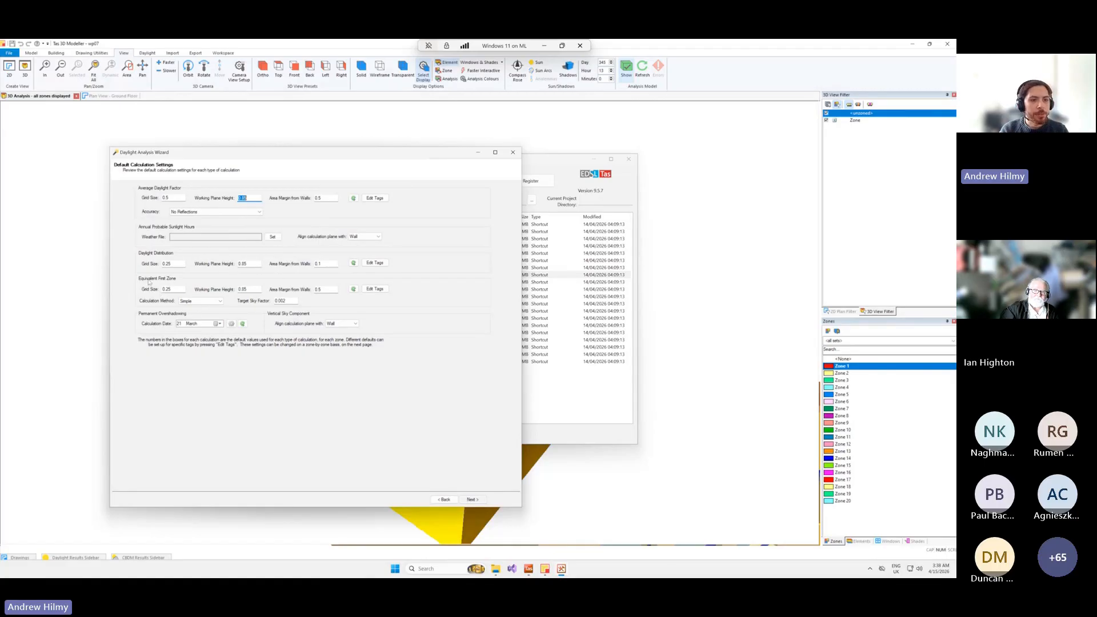
# Set the Annual Probable Sunlight Hours weather file to London from the CIBSE 2016 TRY database and proceed to the per-zone settings.
pyautogui.doubleClick(174, 289)
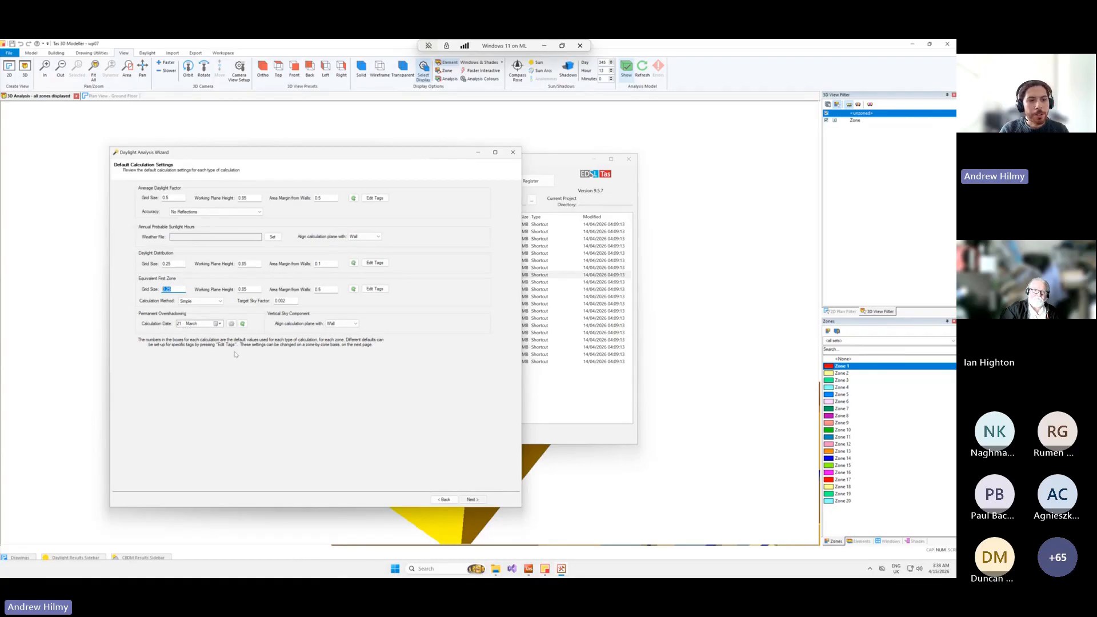
pyautogui.click(273, 237)
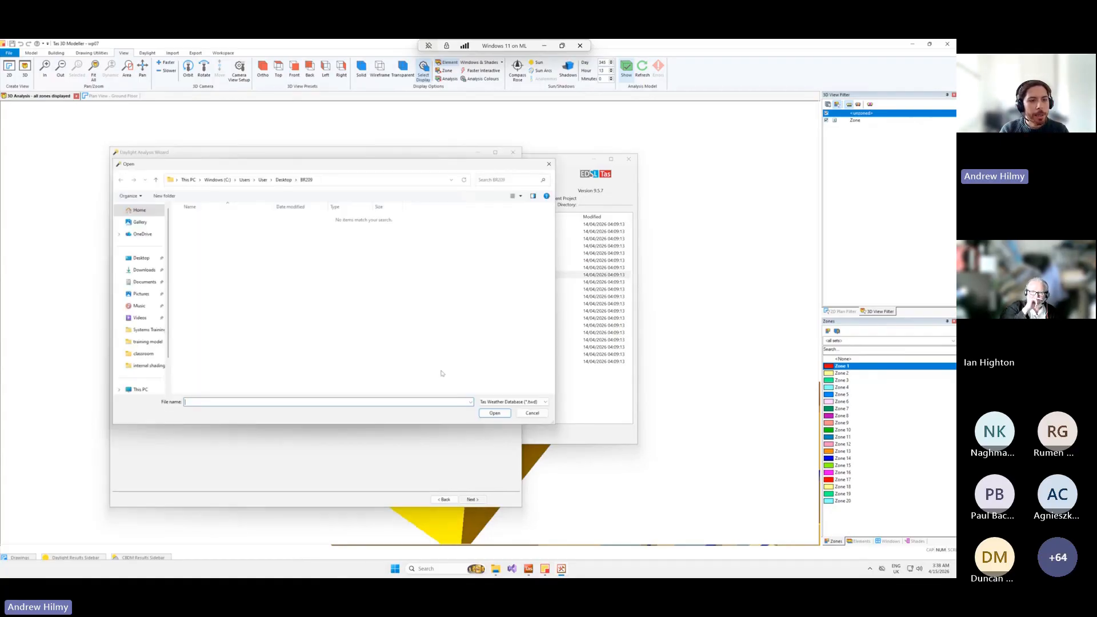
pyautogui.click(141, 259)
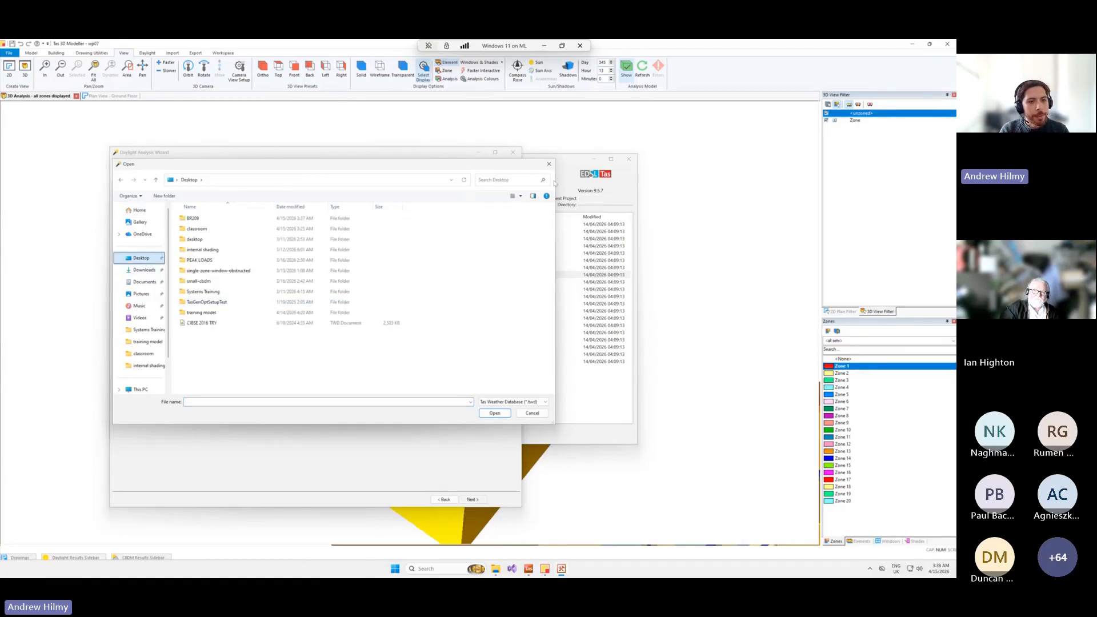
pyautogui.doubleClick(308, 323)
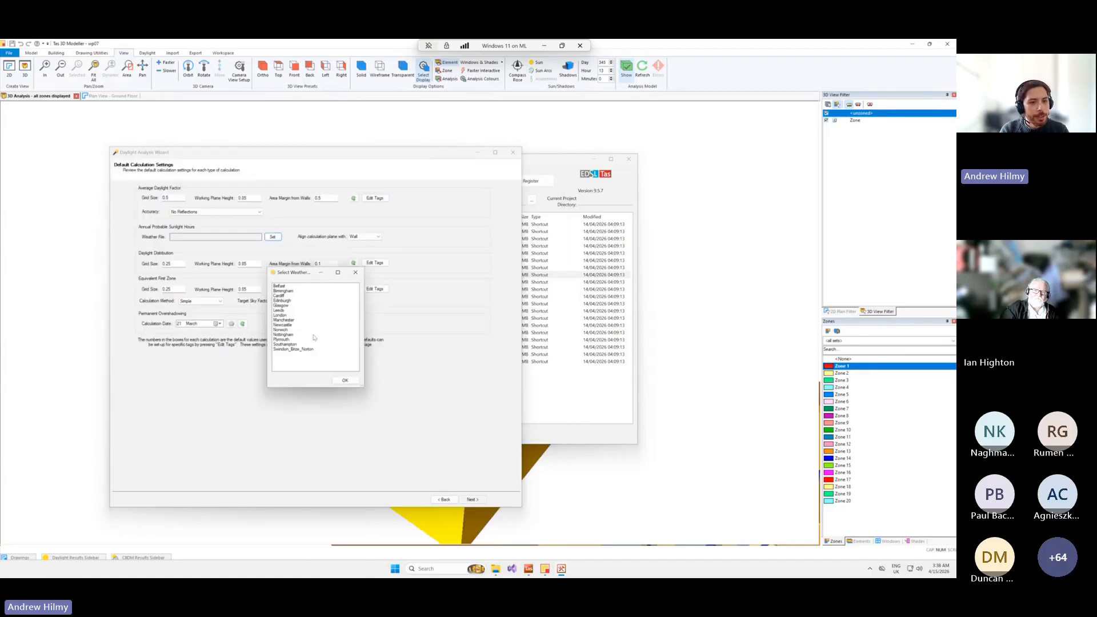
pyautogui.click(280, 315)
pyautogui.click(337, 379)
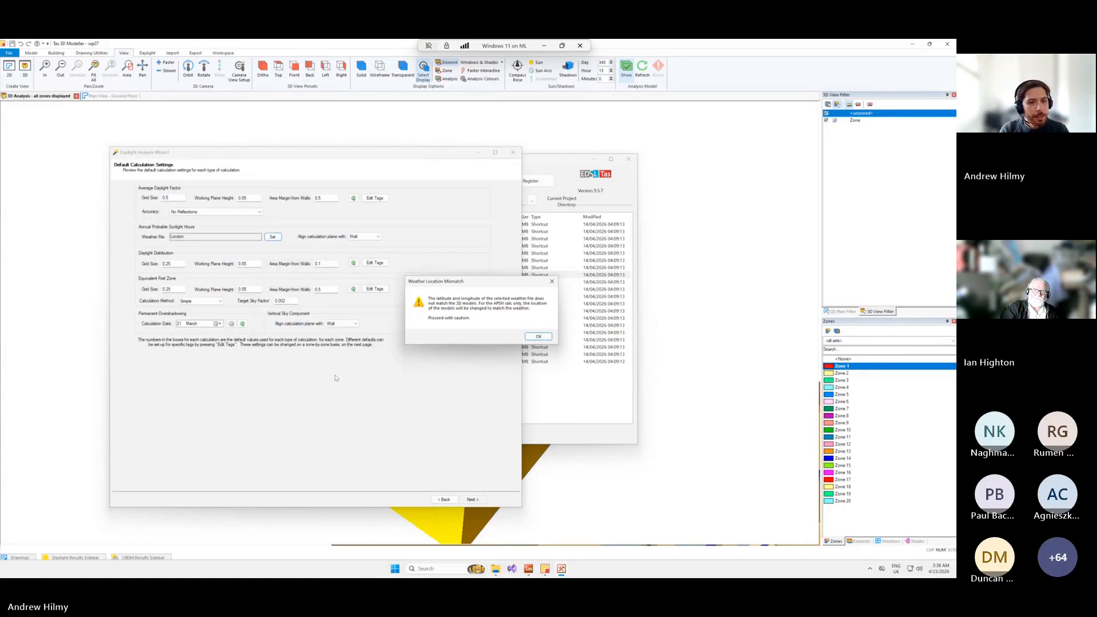
pyautogui.click(539, 337)
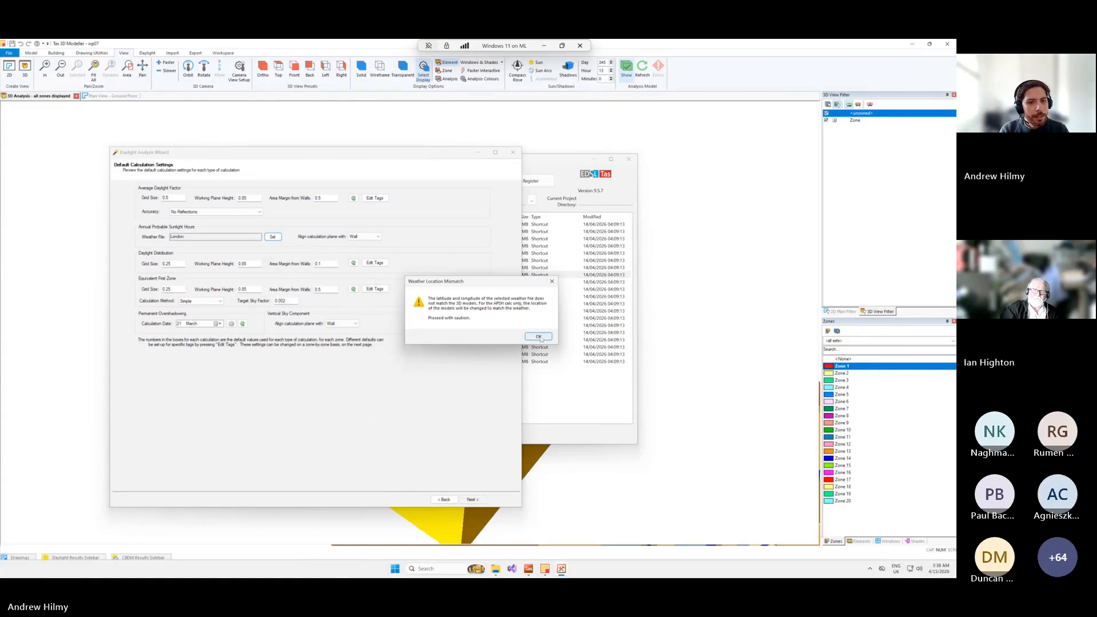
pyautogui.click(472, 499)
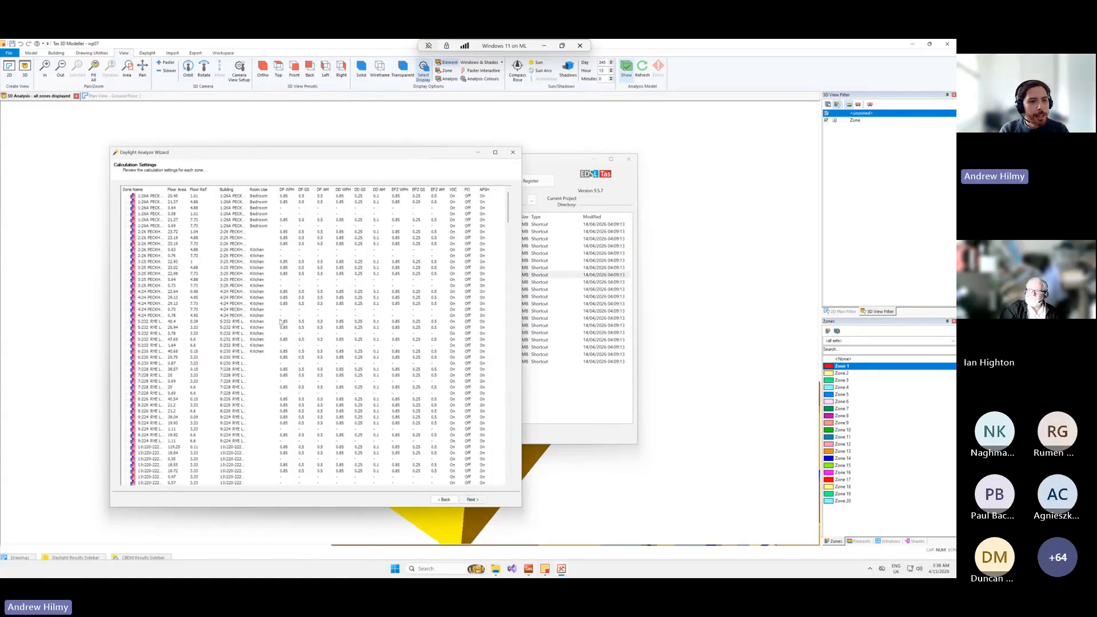
# Examine the calculation settings for each zone, including full zone names and the calculation types that can be toggled for a group of zones.
pyautogui.scroll(-9, 274, 292)
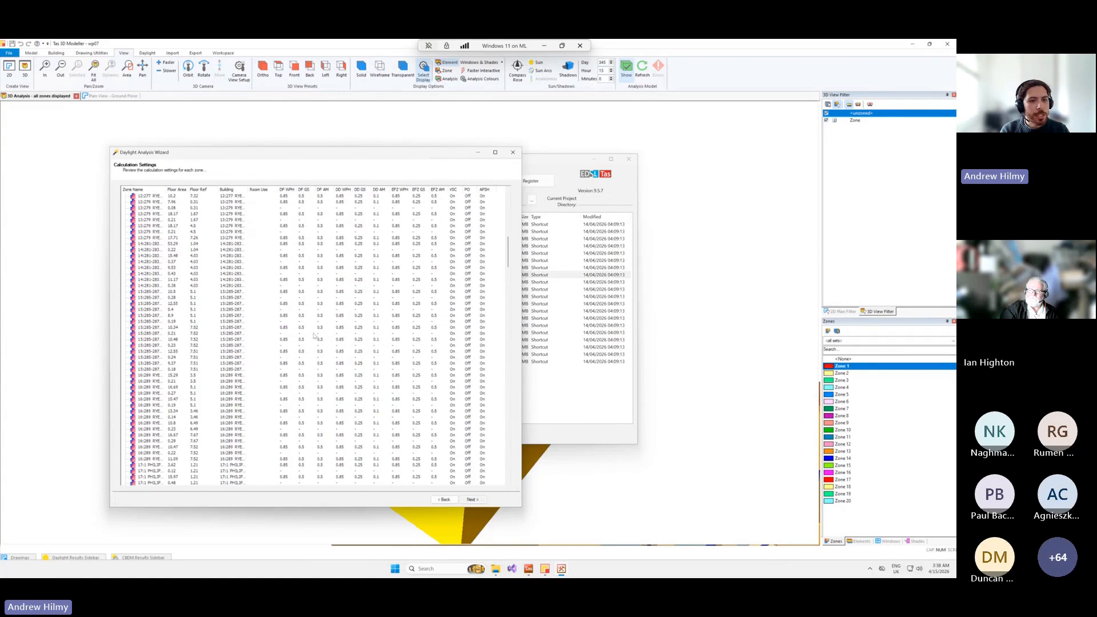
pyautogui.scroll(9, 335, 335)
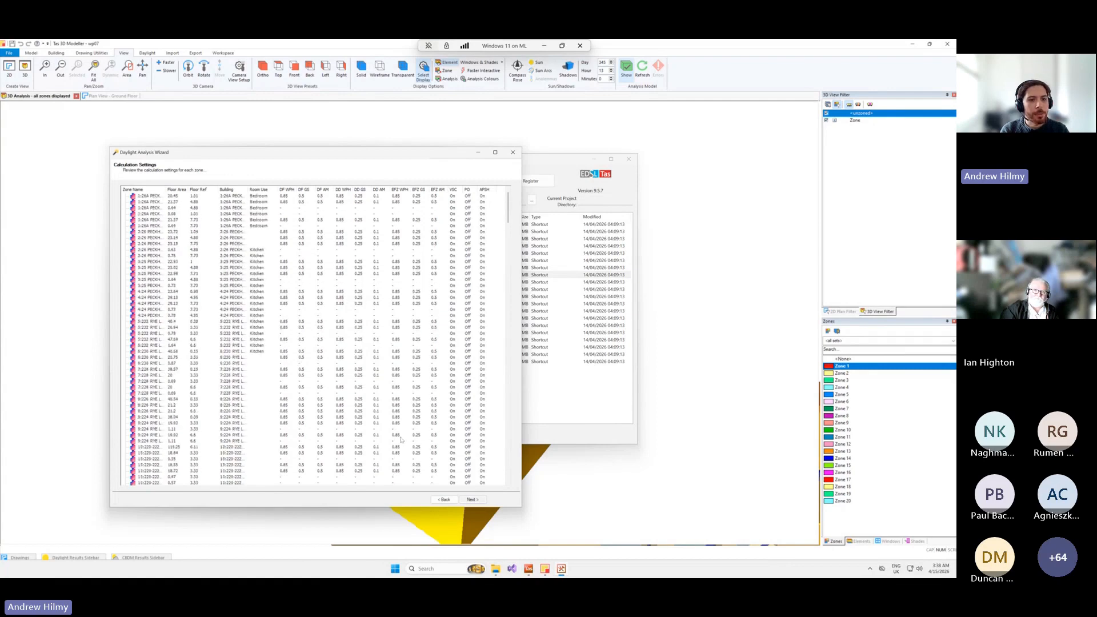
pyautogui.click(342, 293)
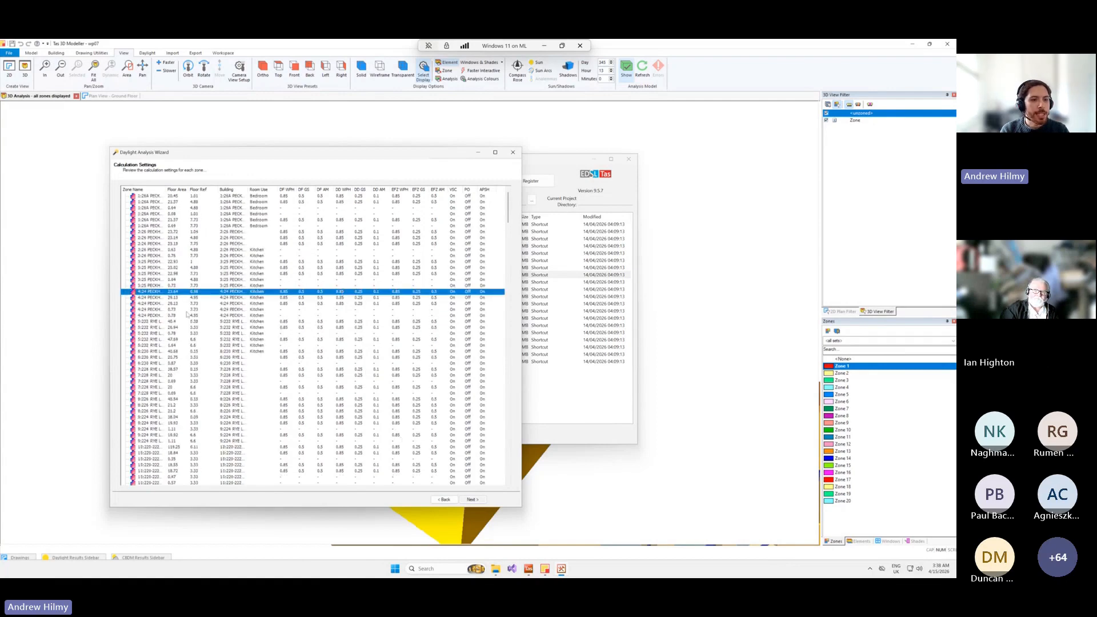
pyautogui.moveTo(166, 189); pyautogui.dragTo(261, 231)
pyautogui.click(168, 274)
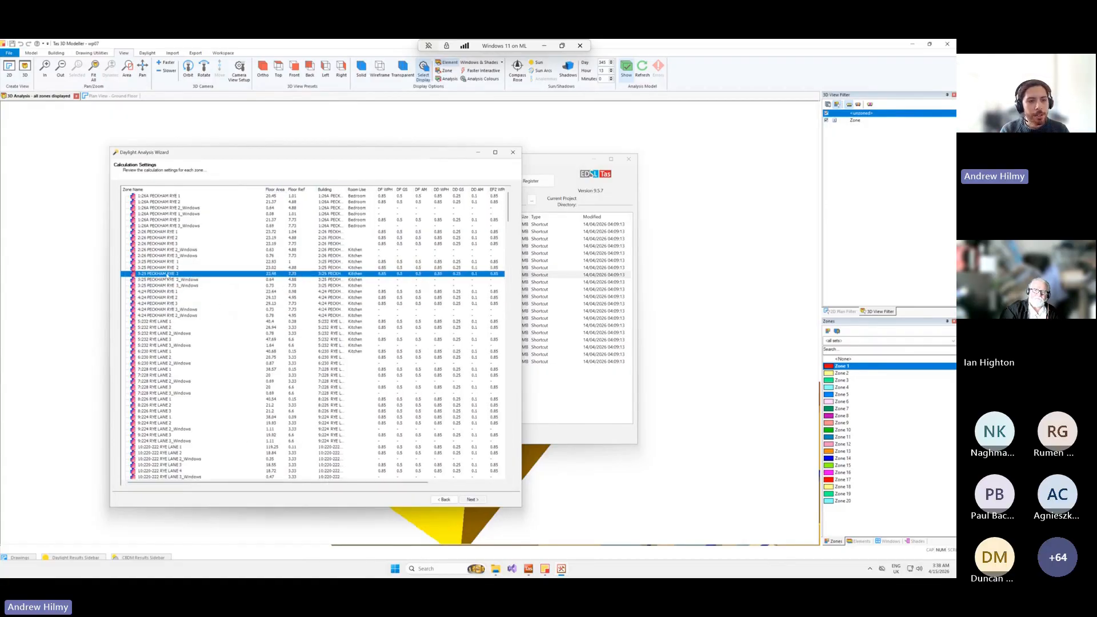
pyautogui.click(166, 232)
pyautogui.keyDown('shift'); pyautogui.click(165, 273); pyautogui.keyUp('shift')
pyautogui.rightClick(222, 240)
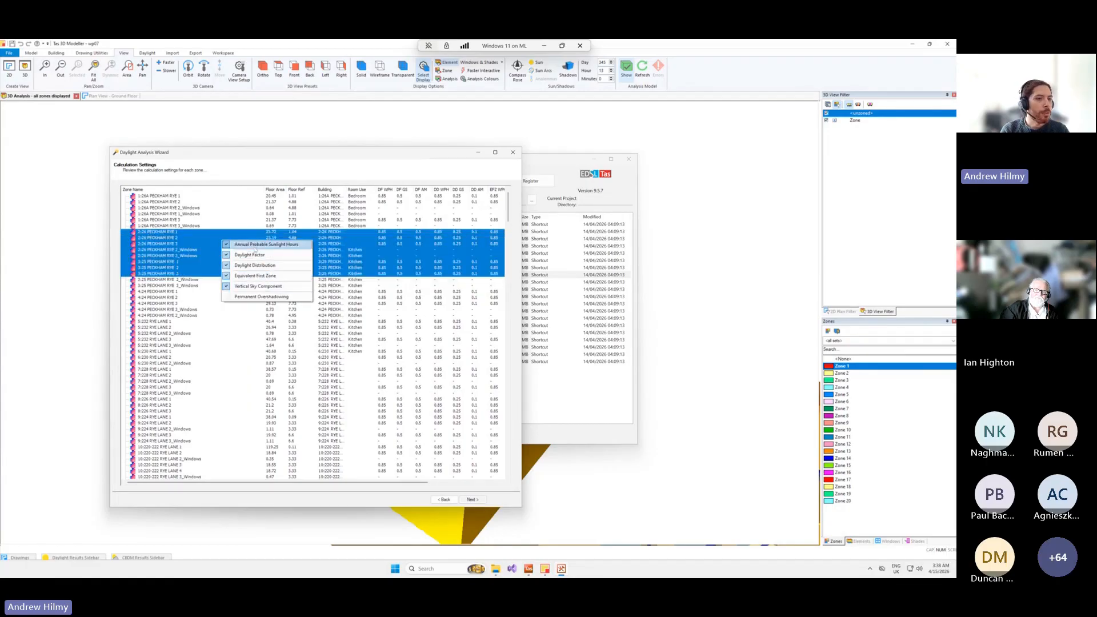
pyautogui.click(355, 375)
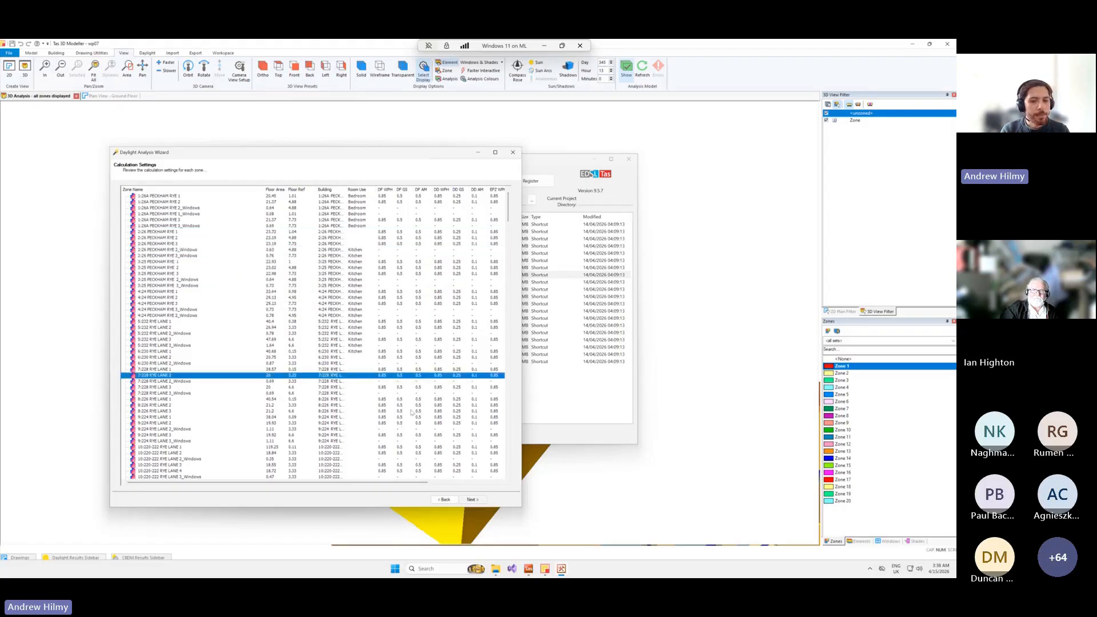
# Proceed to the Save and Simulate page to view the output files, and close the wizard without simulating.
pyautogui.click(473, 500)
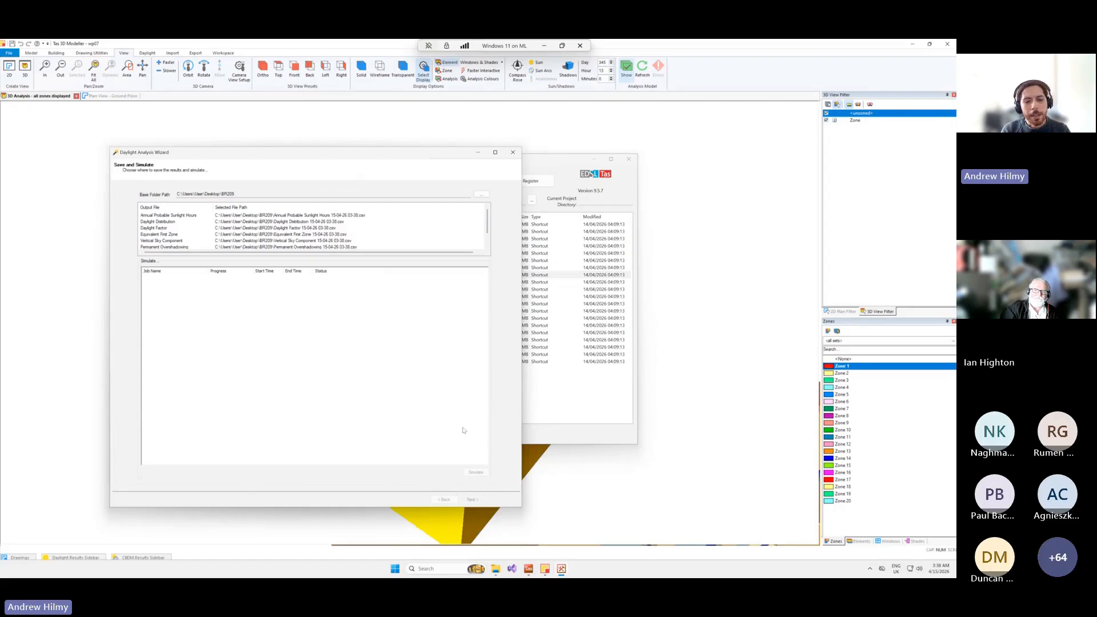
pyautogui.click(513, 153)
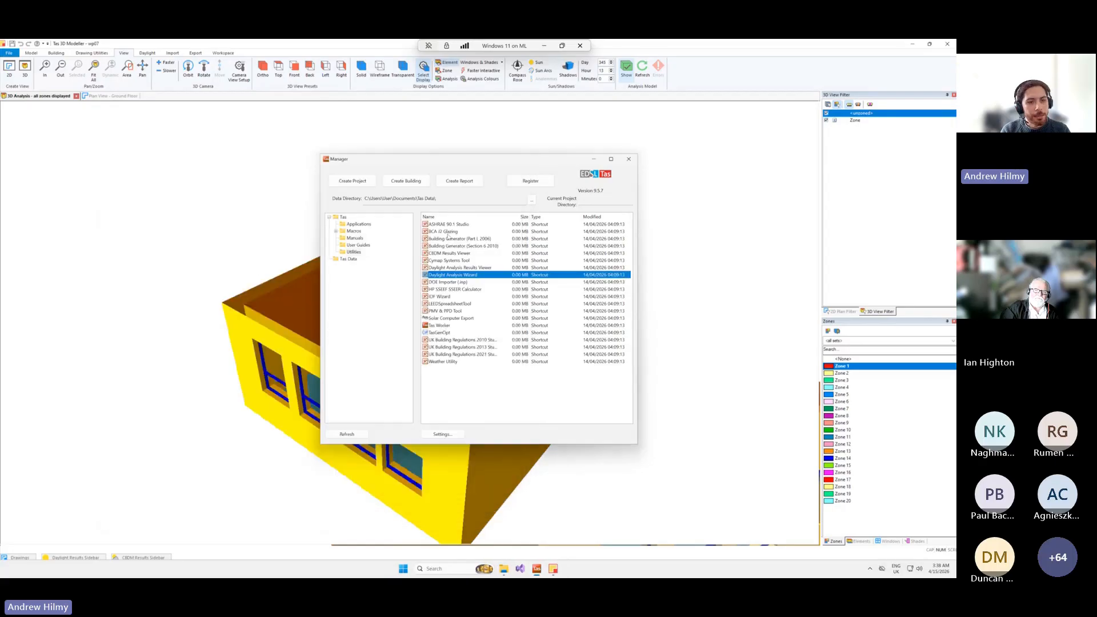
# Switch to File Explorer, open the Desktop BR209 folder and examine the full names of the saved CSV result files.
pyautogui.click(504, 569)
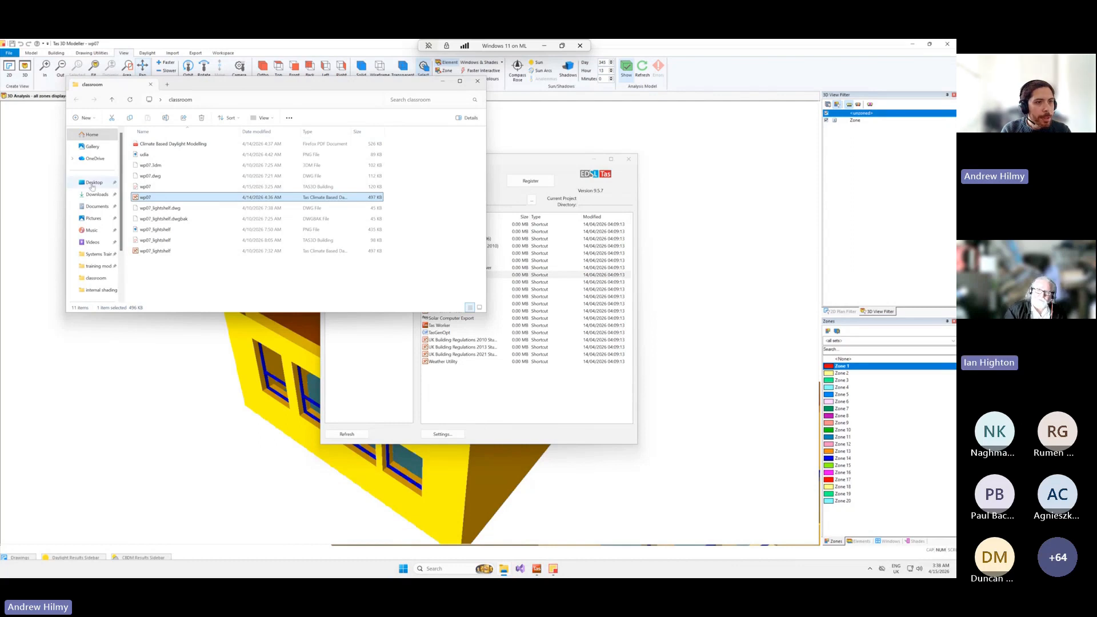
pyautogui.click(92, 186)
pyautogui.doubleClick(171, 145)
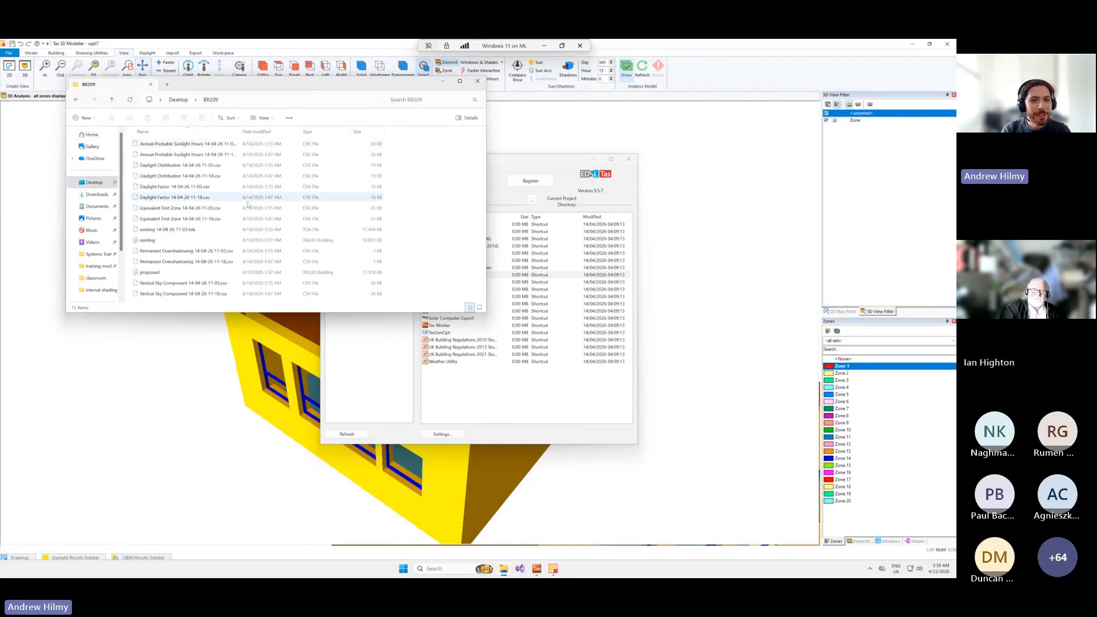
pyautogui.moveTo(505, 162); pyautogui.dragTo(707, 157)
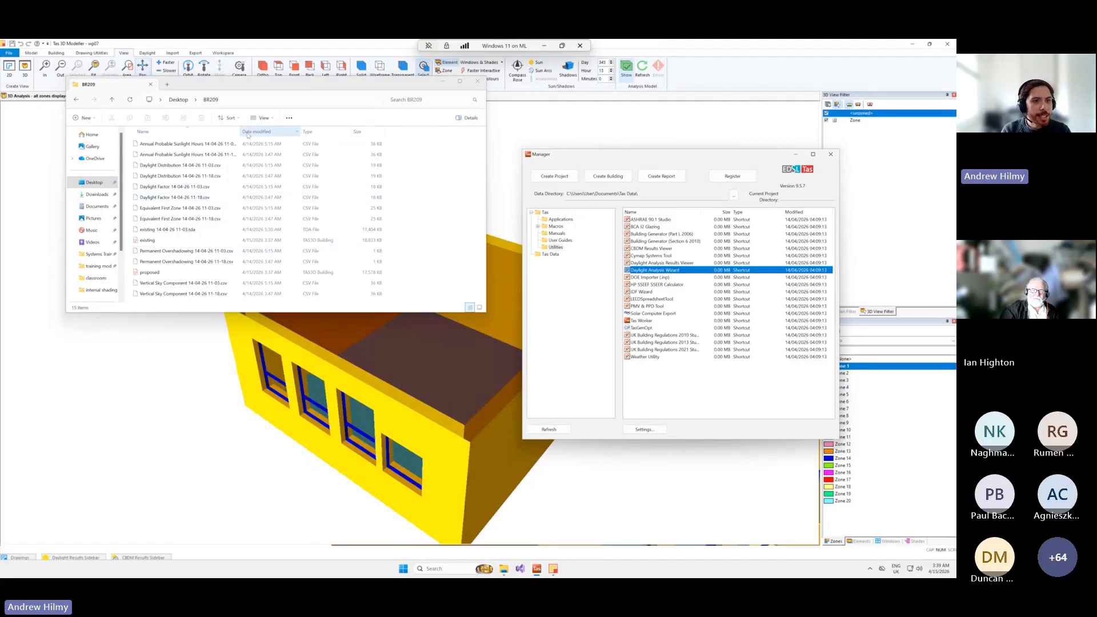
pyautogui.moveTo(241, 132); pyautogui.dragTo(298, 131)
pyautogui.click(189, 144)
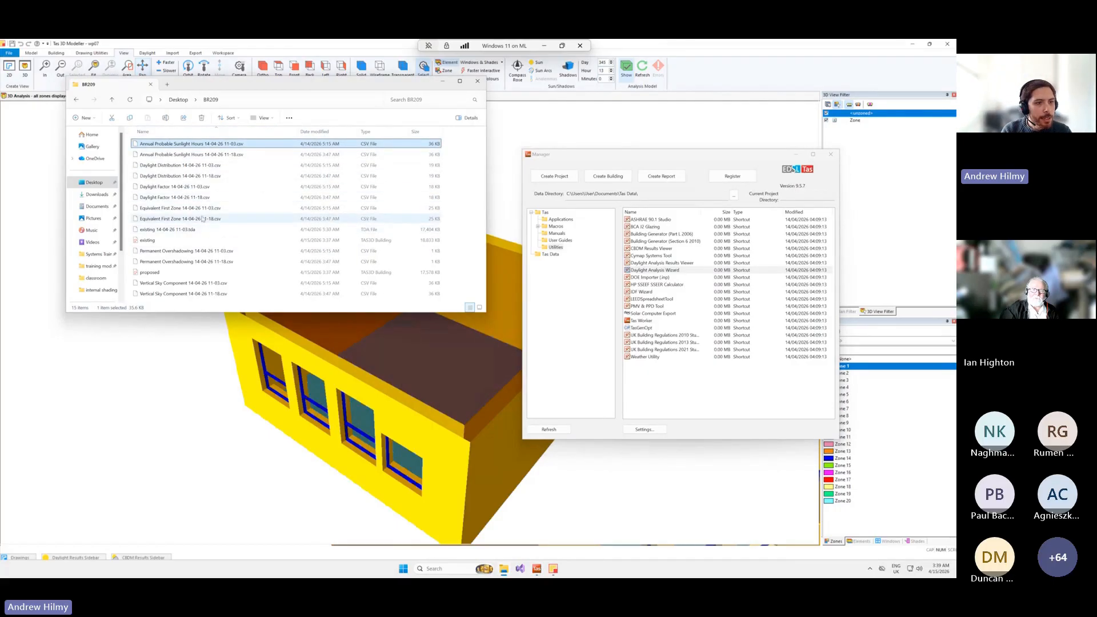
pyautogui.click(203, 219)
# Launch the Daylight Analysis Results Viewer from Tas Manager and open existing 14-04-26 11-03.tda from the BR209 folder.
pyautogui.click(672, 264)
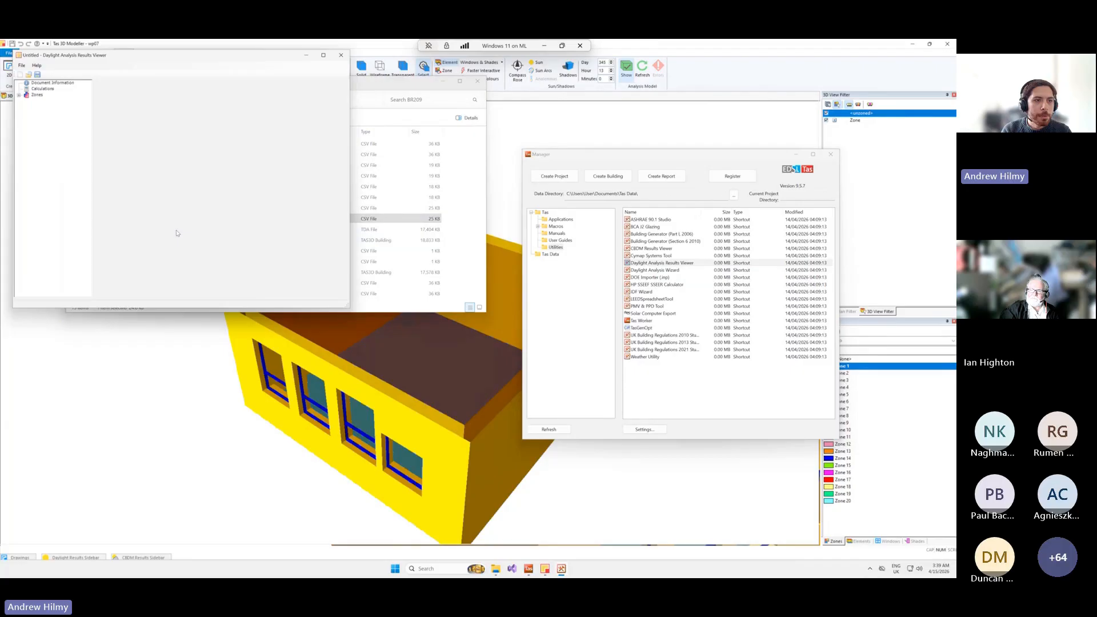
pyautogui.moveTo(130, 56); pyautogui.dragTo(551, 164)
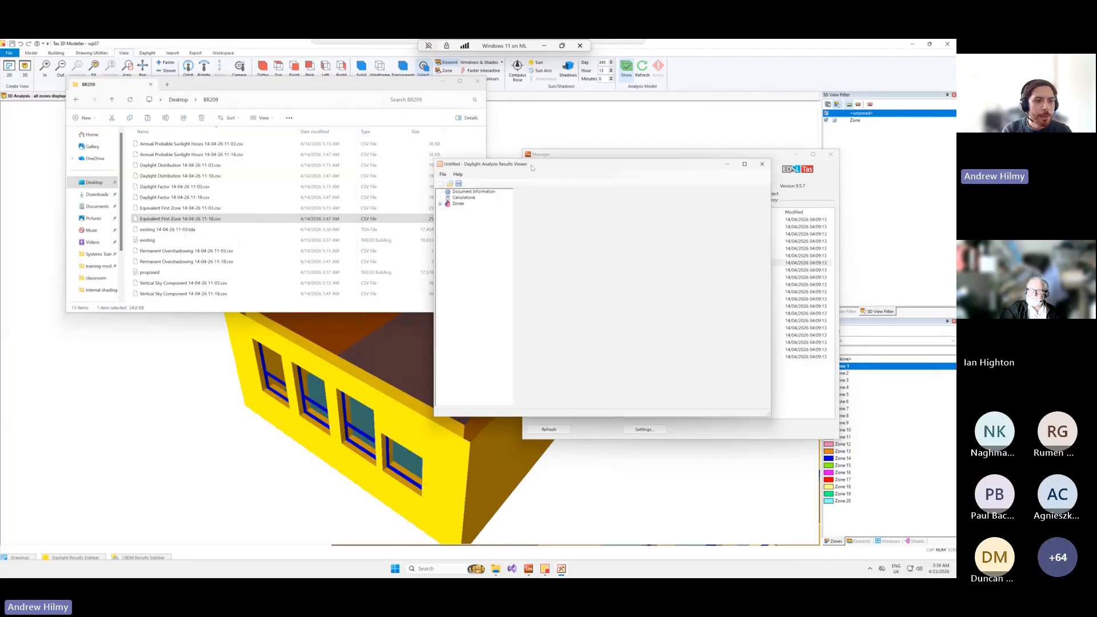
pyautogui.click(458, 183)
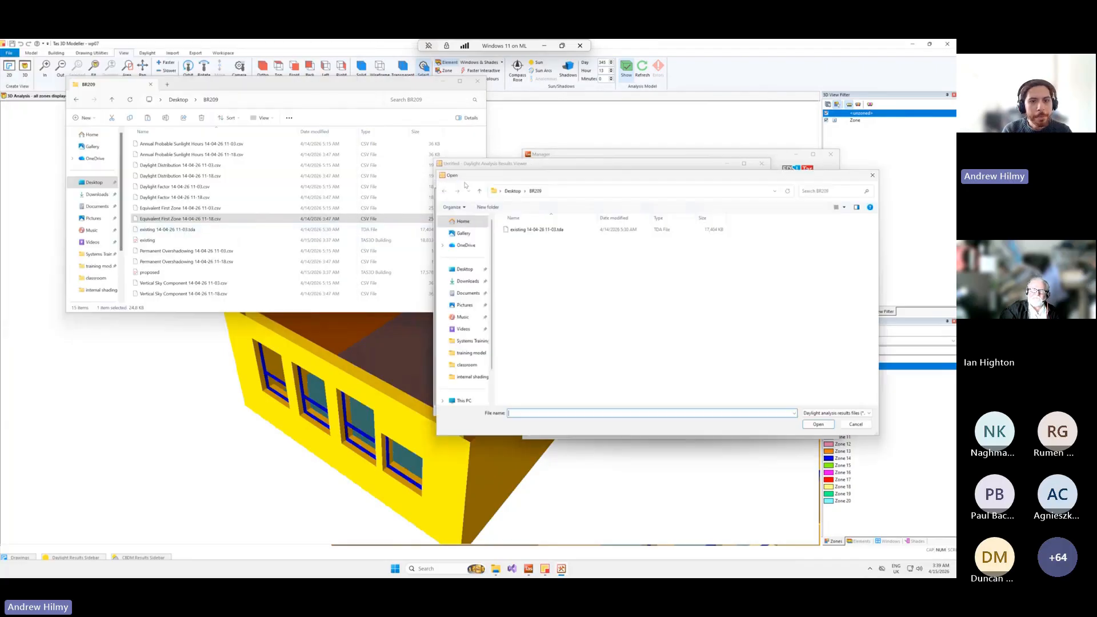
pyautogui.doubleClick(531, 230)
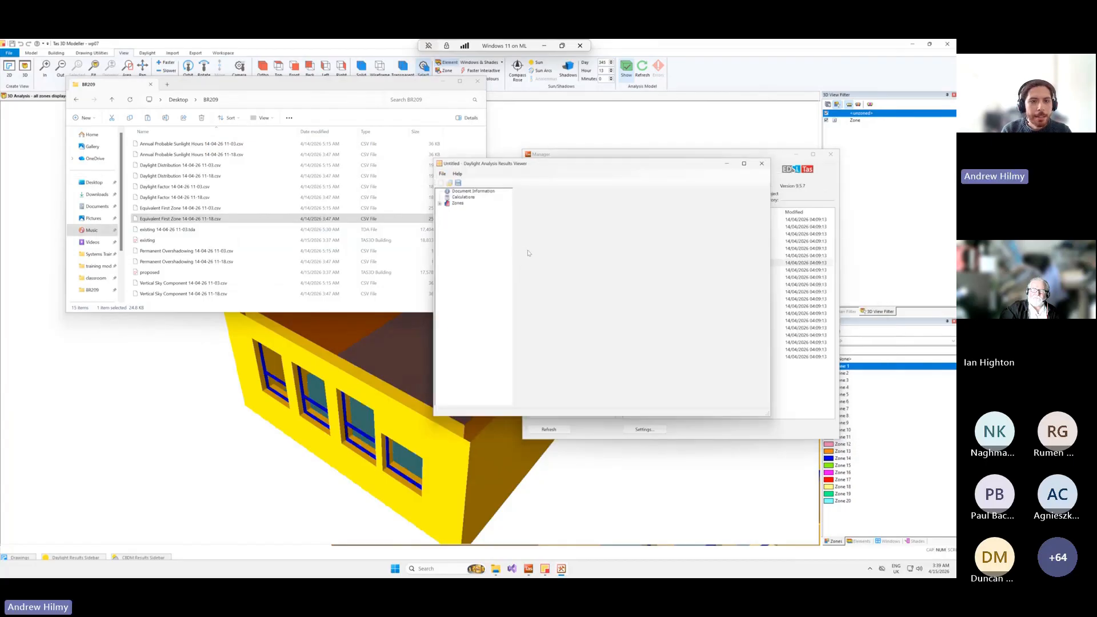
# Examine the calculation types and zone diagrams contained in the opened results file, leaving only the calculations expanded.
pyautogui.click(440, 204)
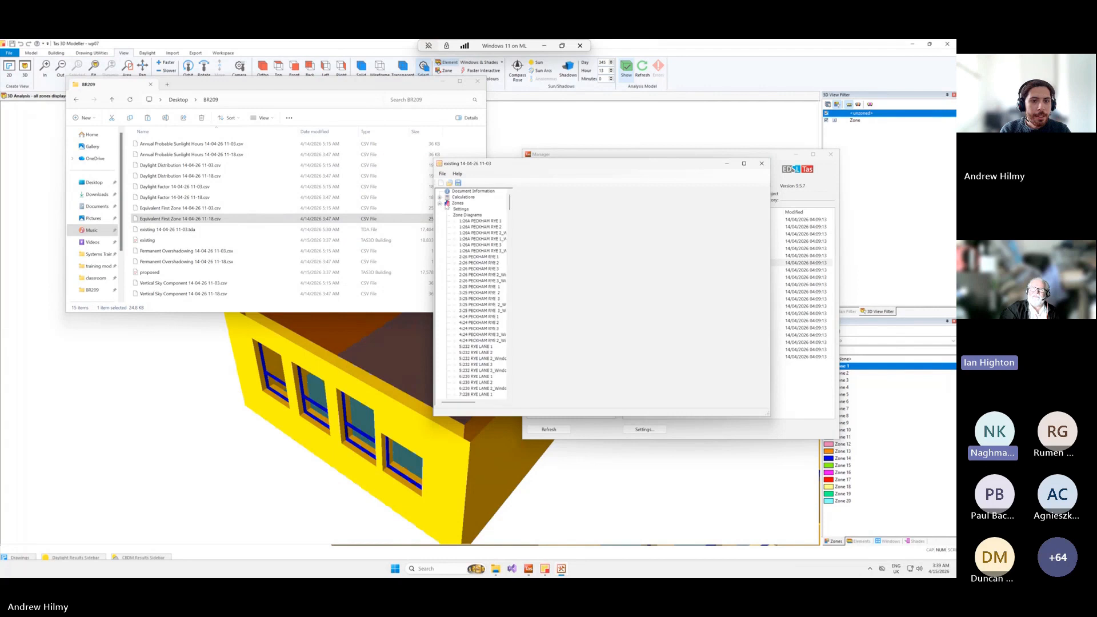
pyautogui.click(440, 197)
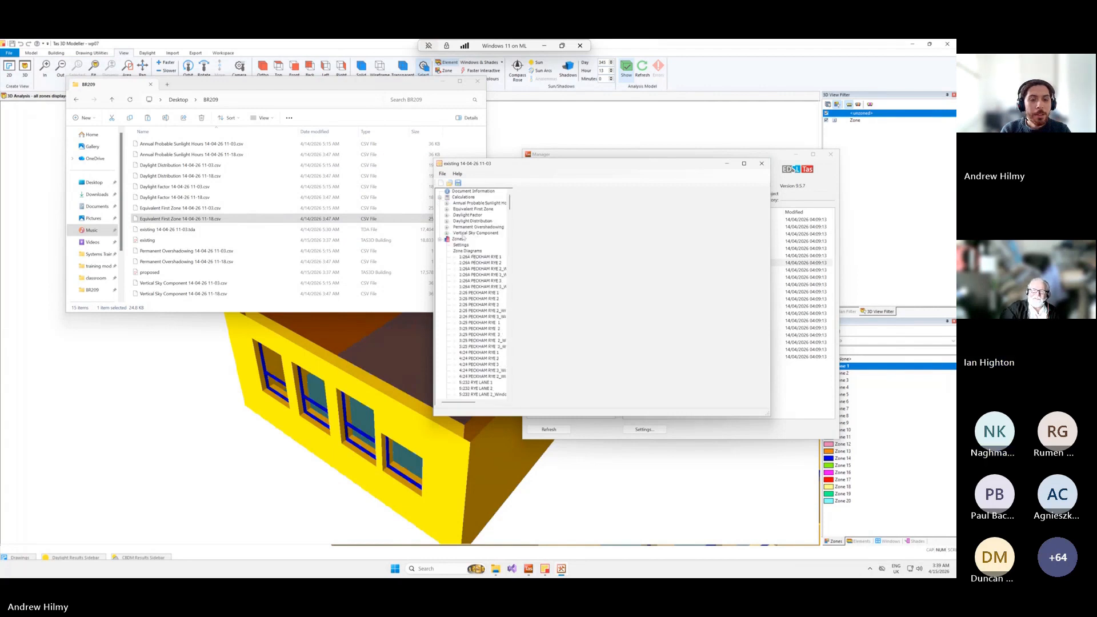
pyautogui.click(440, 239)
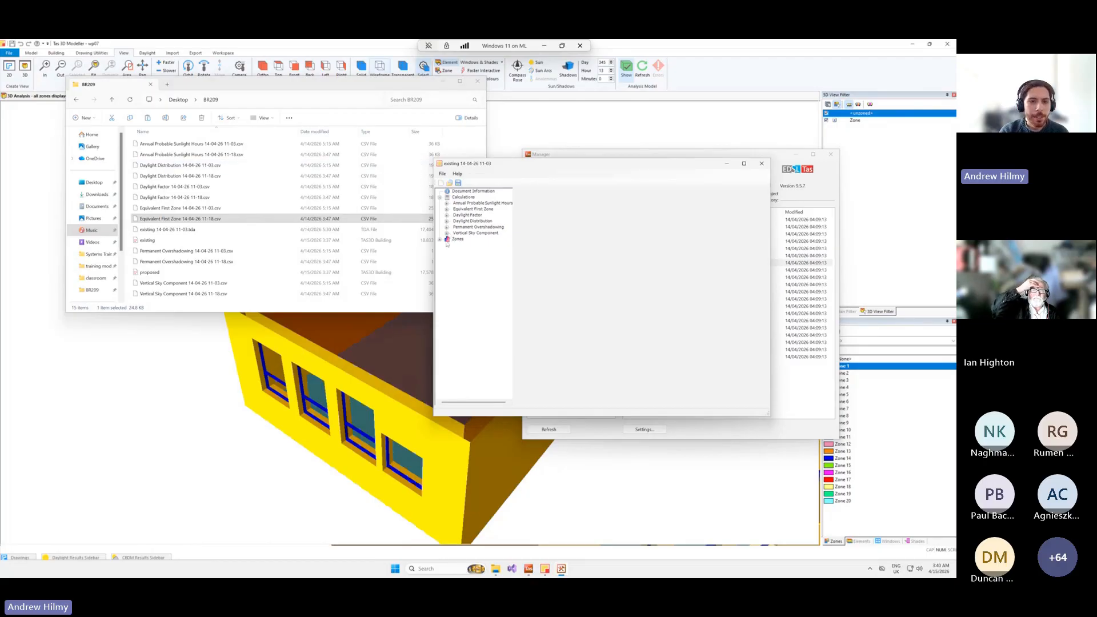
# Open the Annual Probable Sunlight Hours report, maximize the viewer and examine the existing and proposed window results for several zones.
pyautogui.click(447, 203)
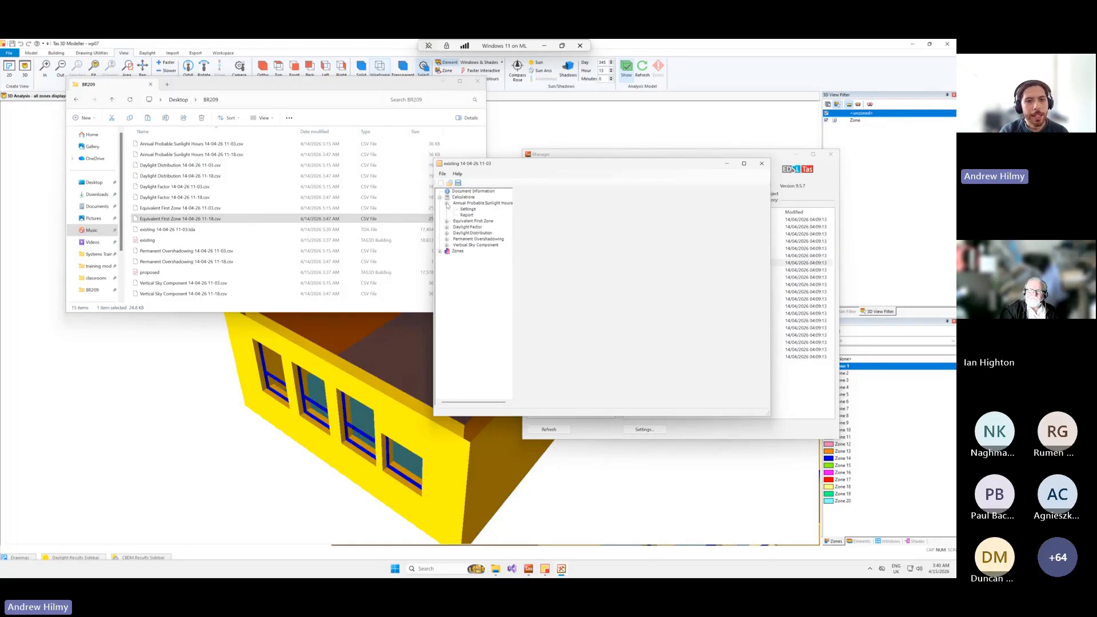
pyautogui.click(466, 214)
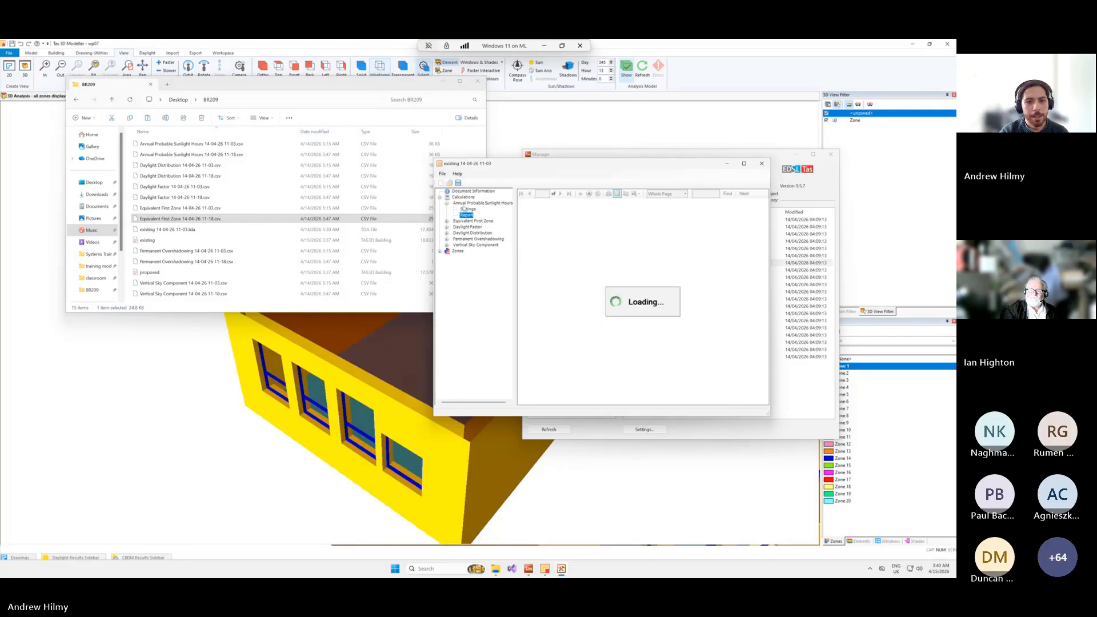
pyautogui.scroll(-4, 615, 279)
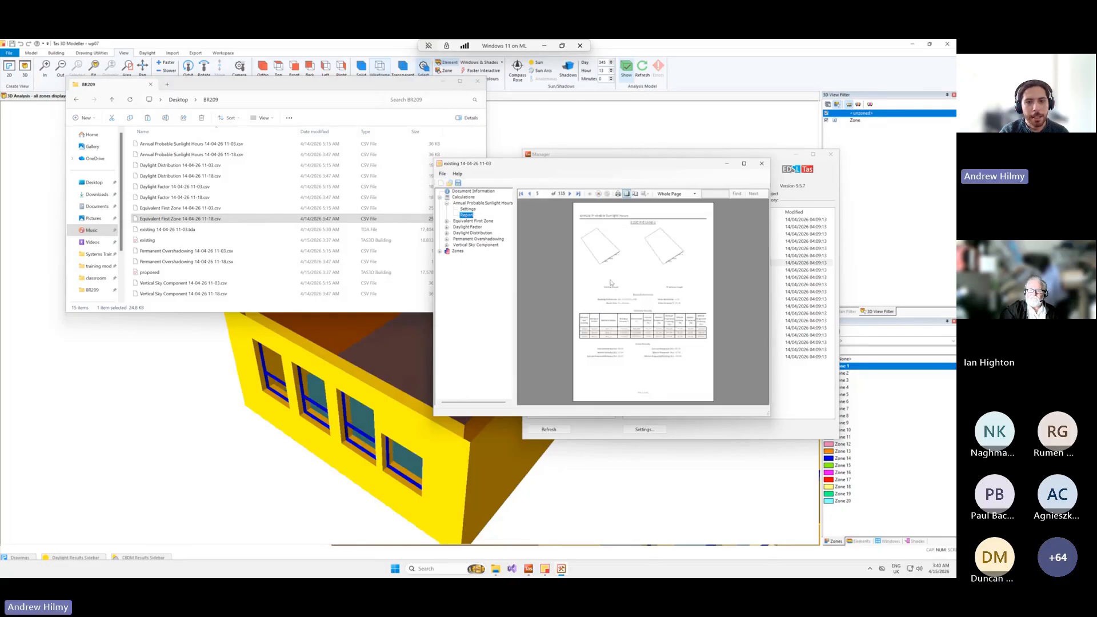
pyautogui.doubleClick(594, 167)
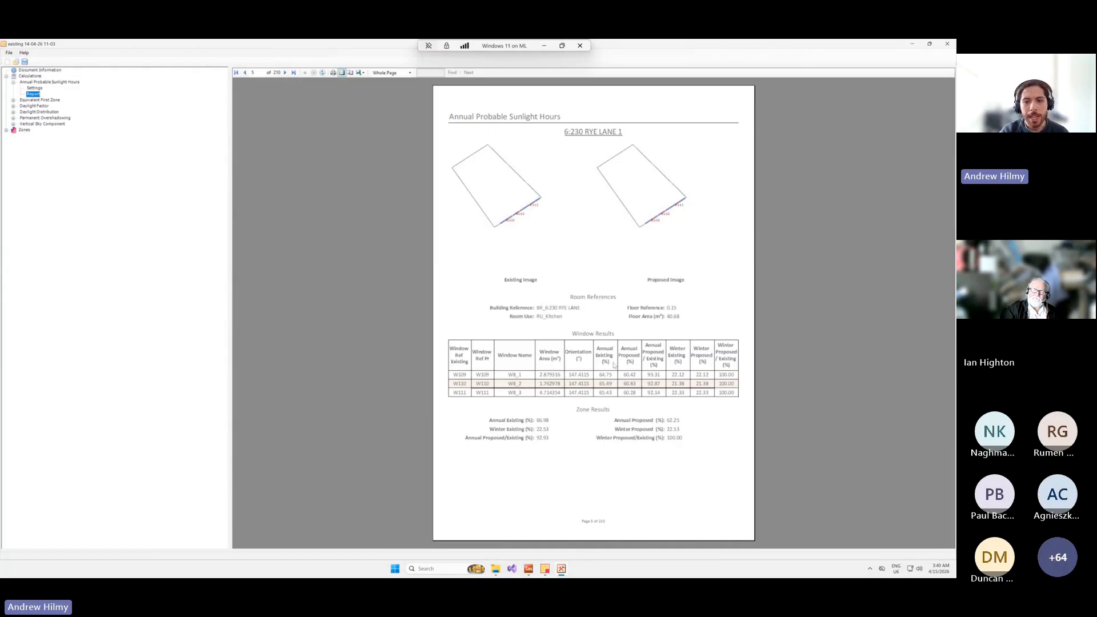
pyautogui.scroll(-4, 719, 371)
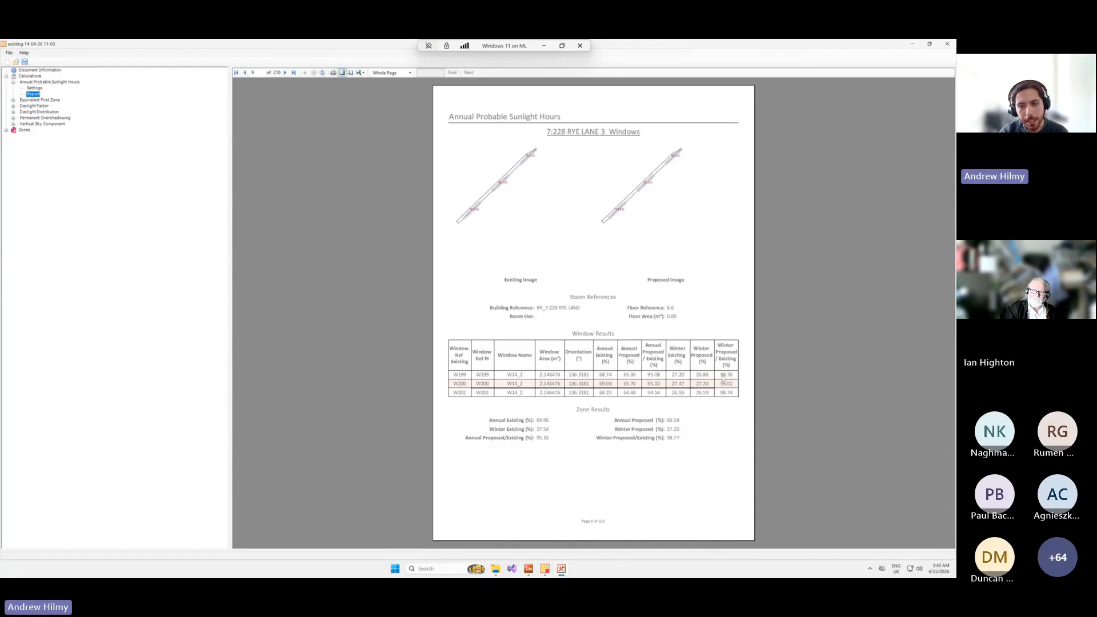
pyautogui.scroll(-2, 721, 391)
pyautogui.scroll(-4, 722, 391)
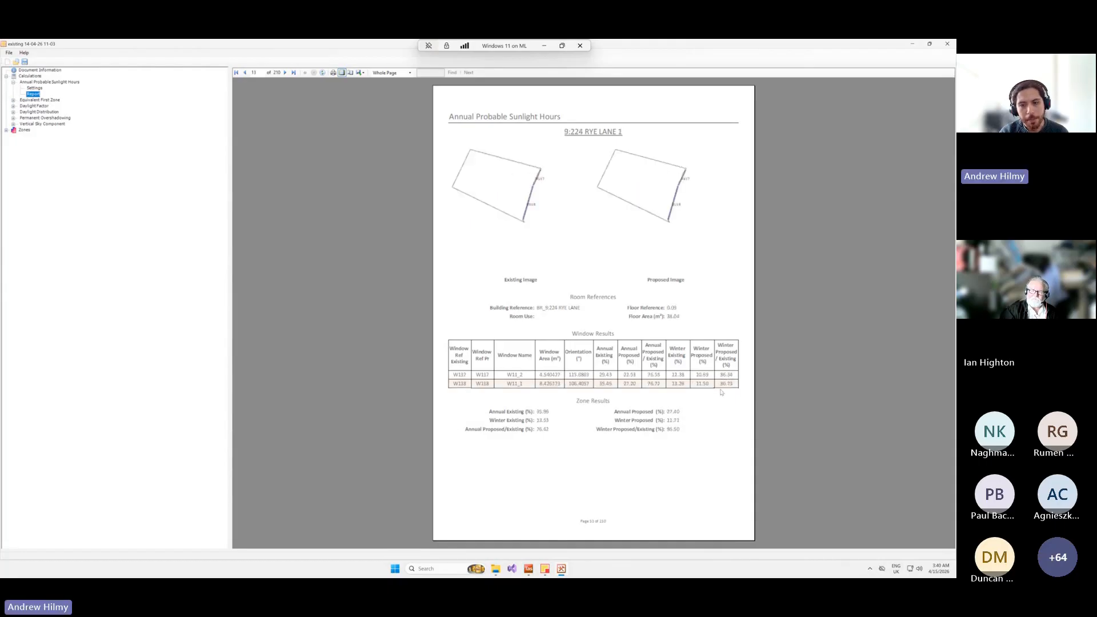
# Examine the Equivalent First Zone report across several zones, and open the Daylight Factor report.
pyautogui.click(13, 100)
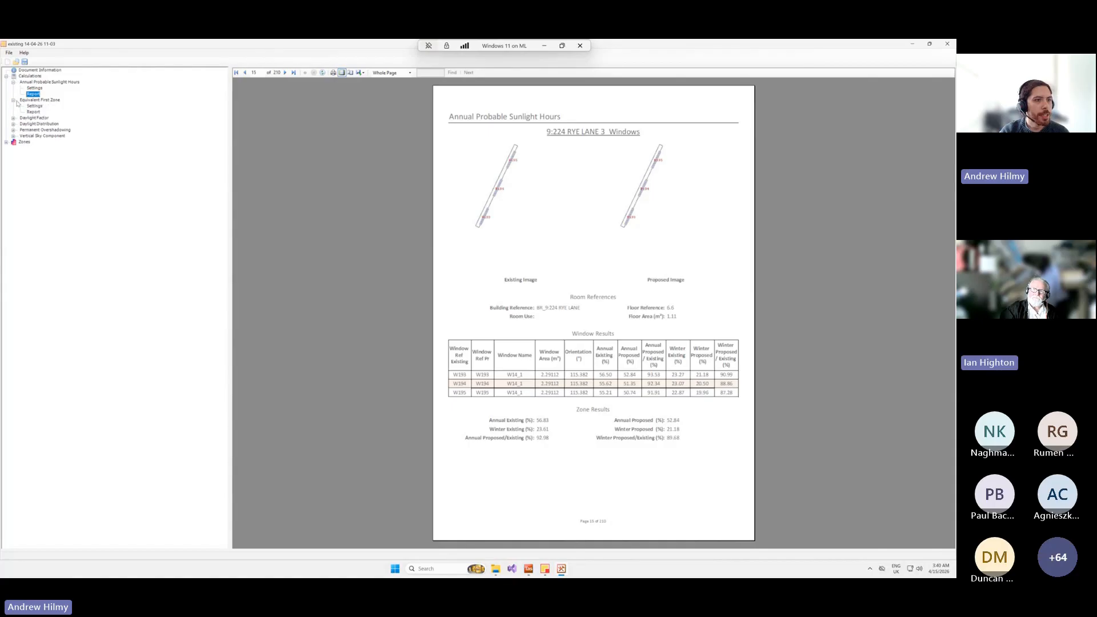
pyautogui.click(33, 112)
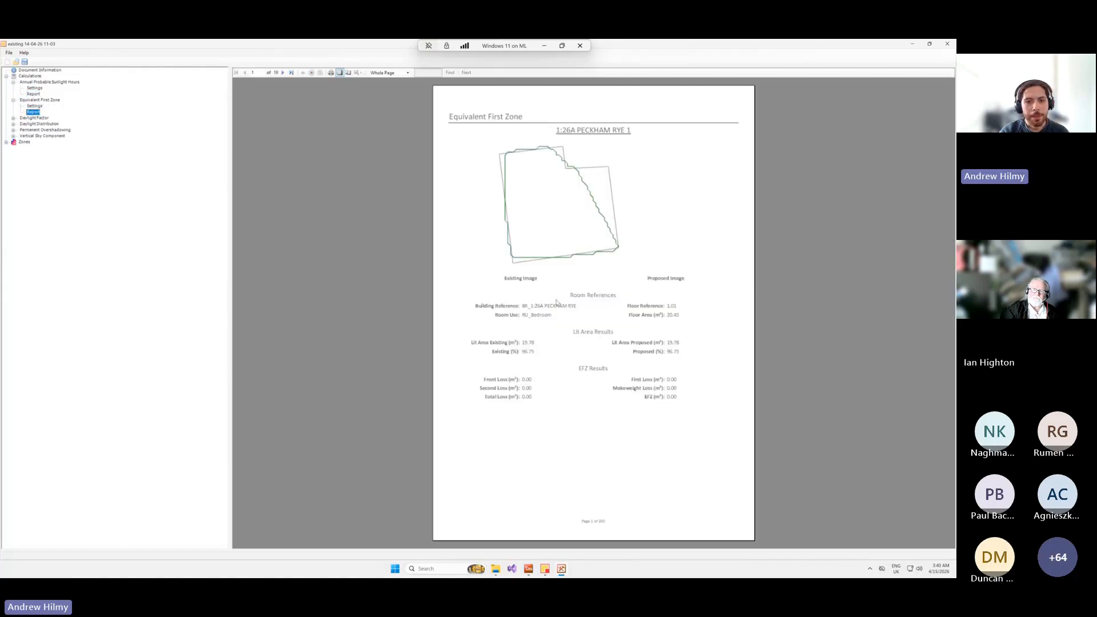
pyautogui.scroll(-14, 554, 302)
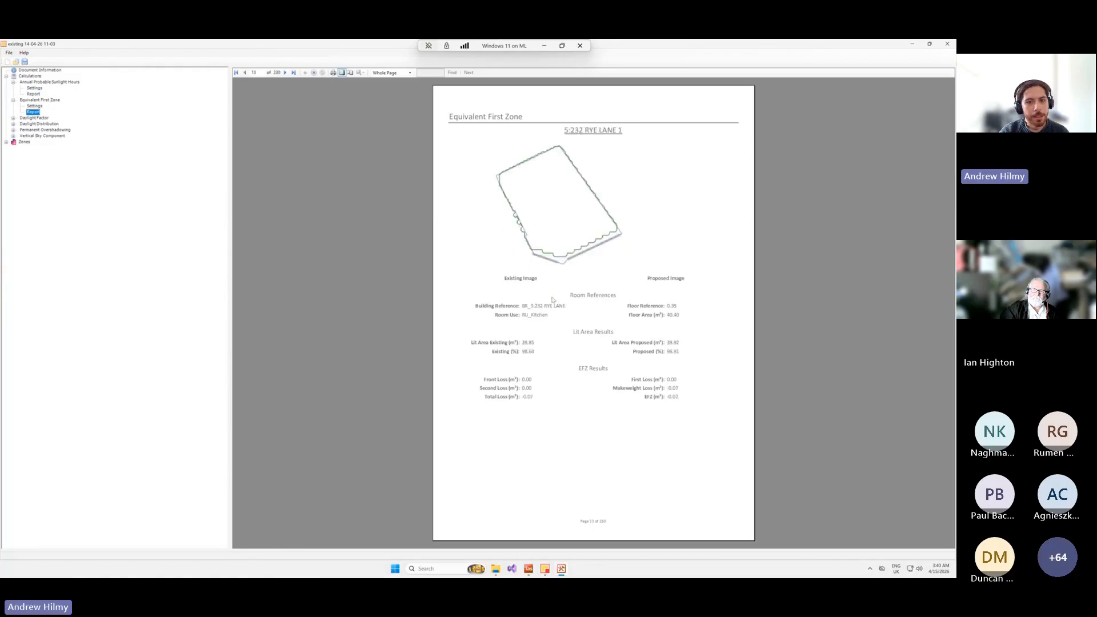
pyautogui.scroll(-10, 553, 299)
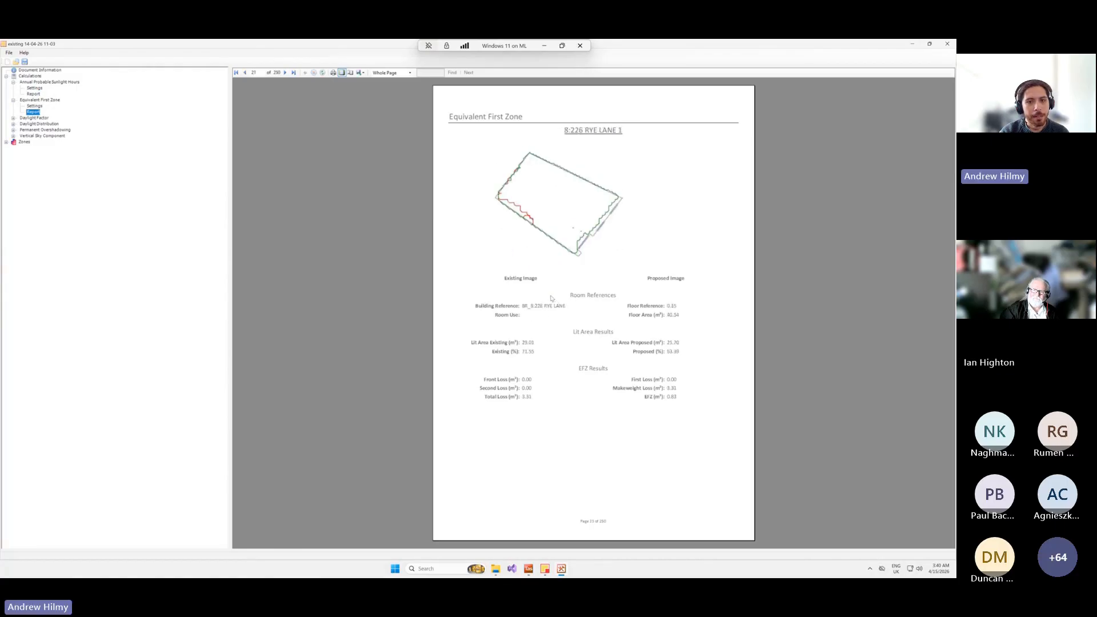
pyautogui.scroll(-10, 553, 294)
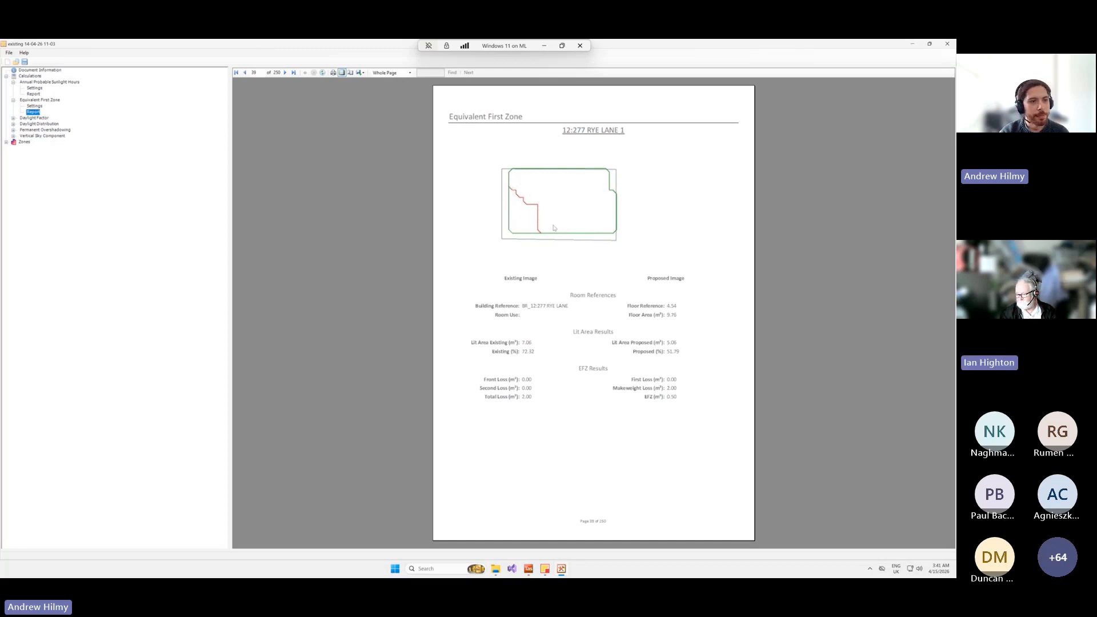
pyautogui.click(14, 118)
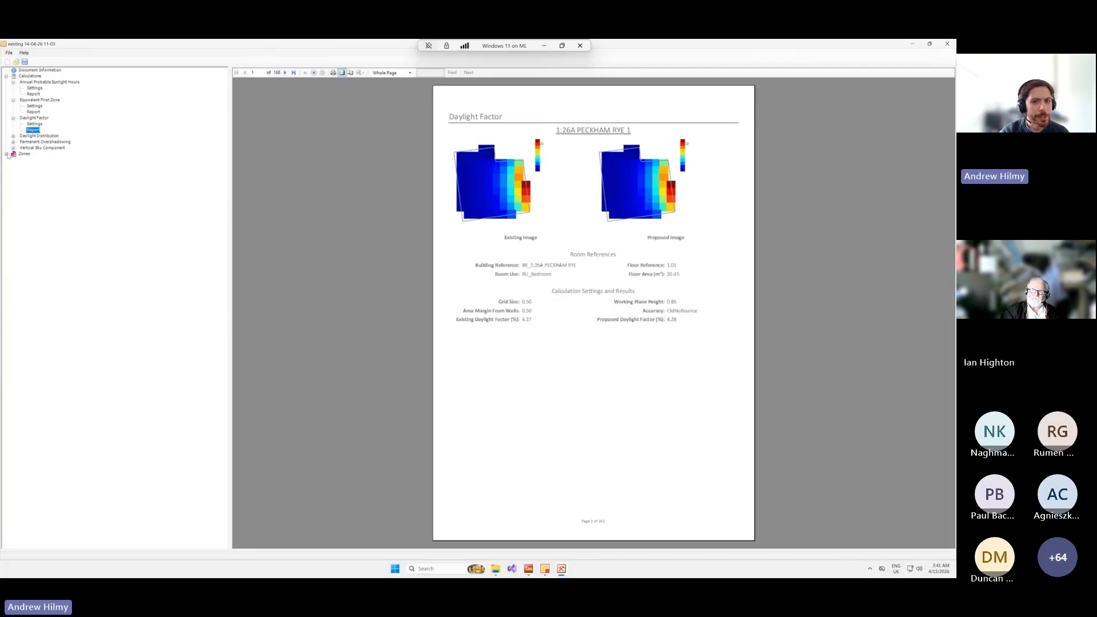
# Examine the daylight results summary for the first zone of building 5, and close the Results Viewer.
pyautogui.click(7, 154)
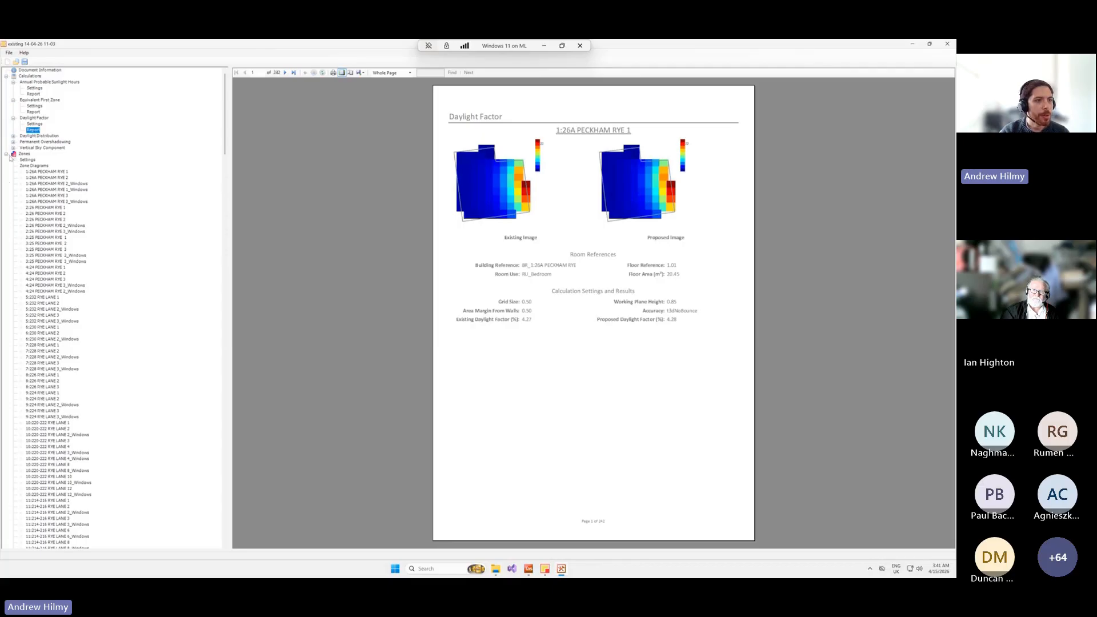
pyautogui.click(42, 298)
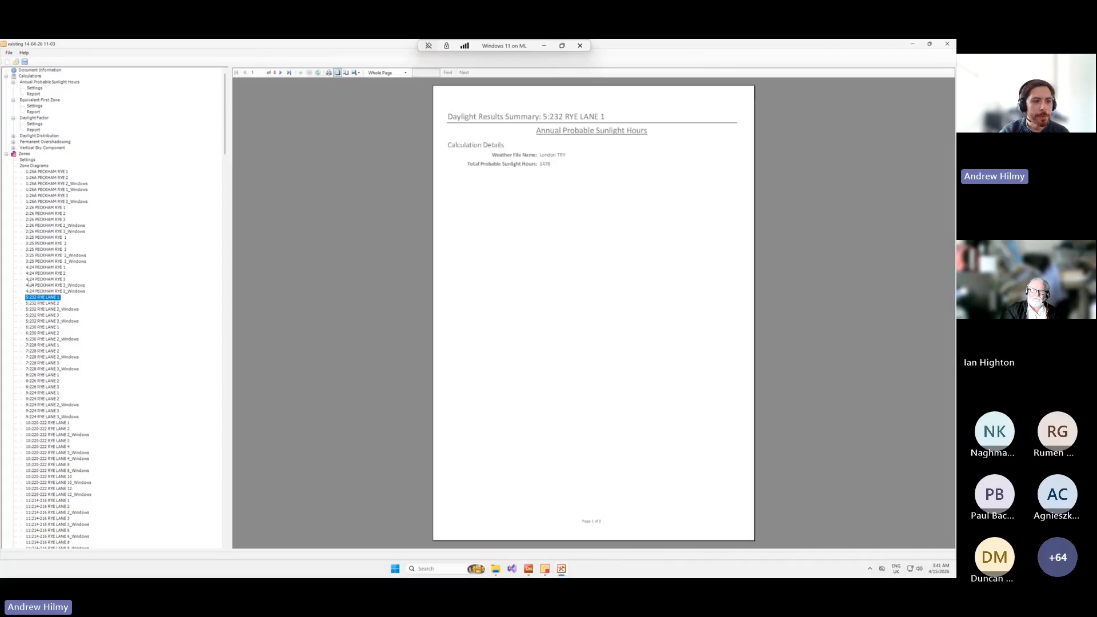
pyautogui.scroll(-2, 502, 258)
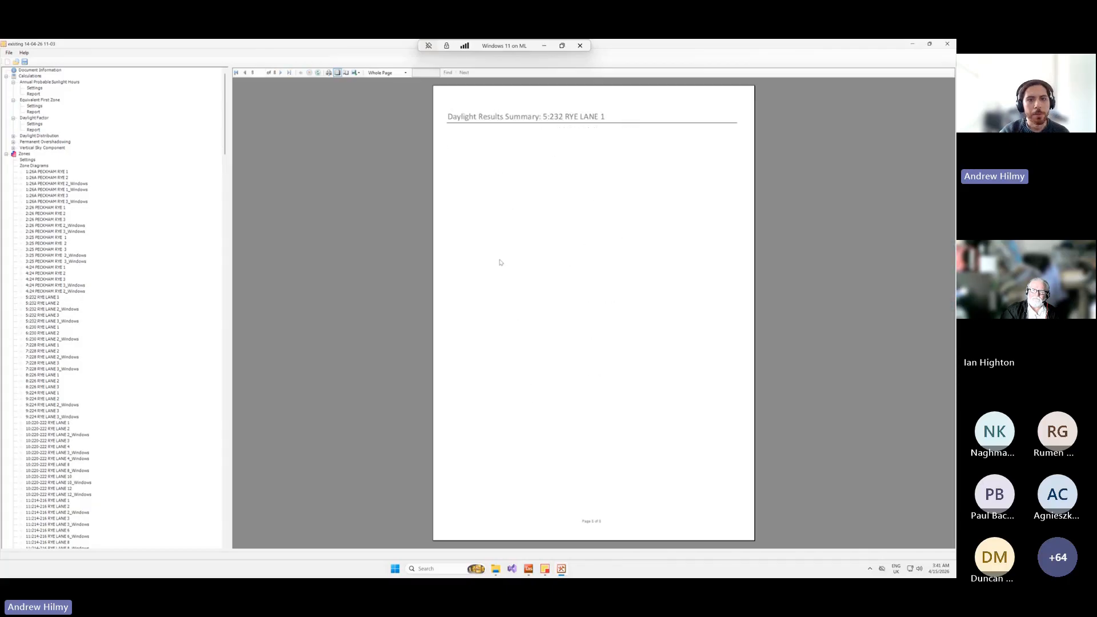
pyautogui.scroll(-1, 501, 263)
pyautogui.scroll(3, 501, 263)
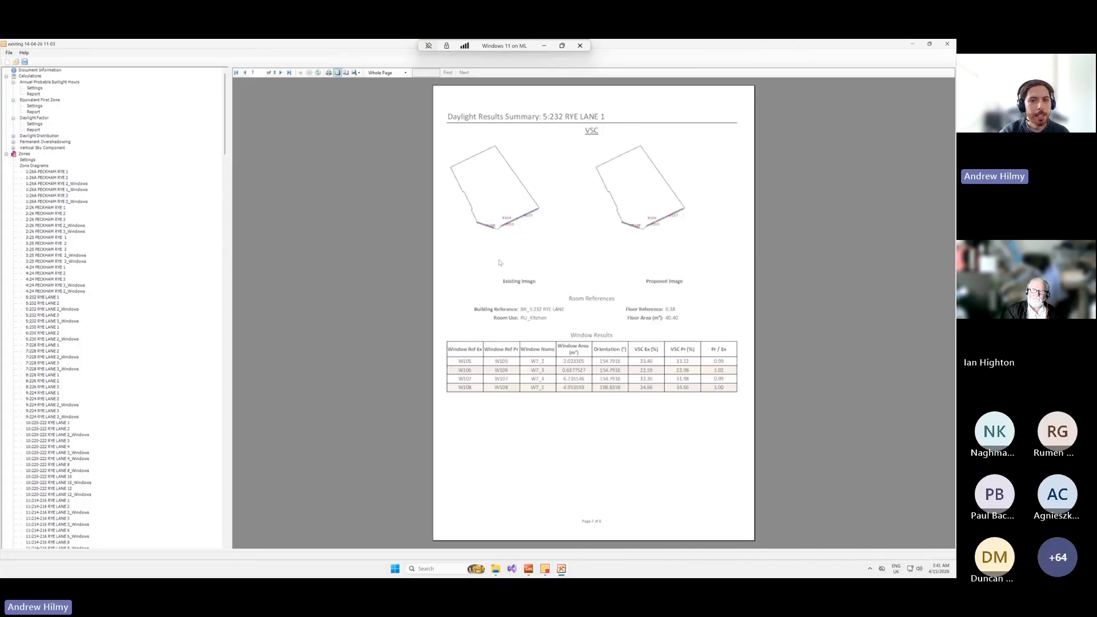
pyautogui.scroll(-2, 500, 264)
pyautogui.scroll(2, 499, 264)
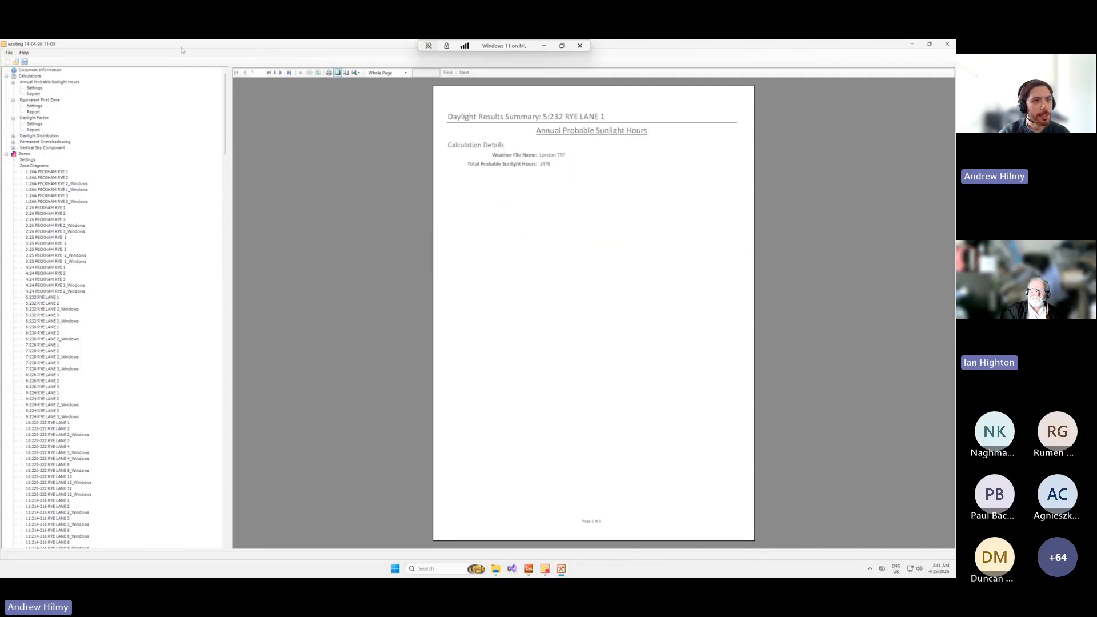
pyautogui.moveTo(182, 45); pyautogui.dragTo(259, 156)
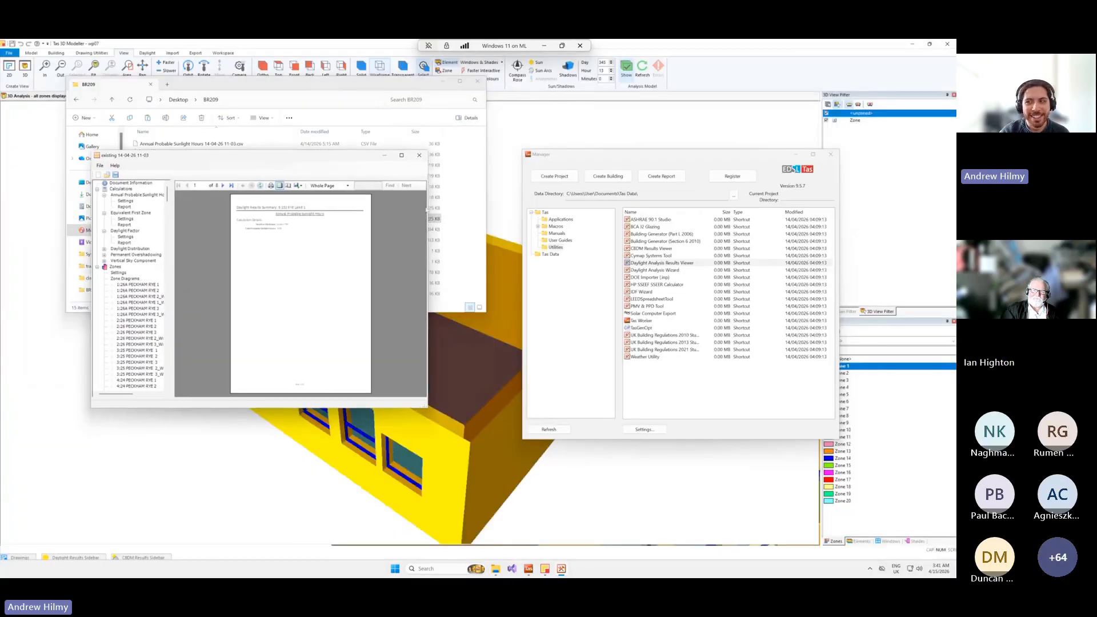
pyautogui.click(419, 155)
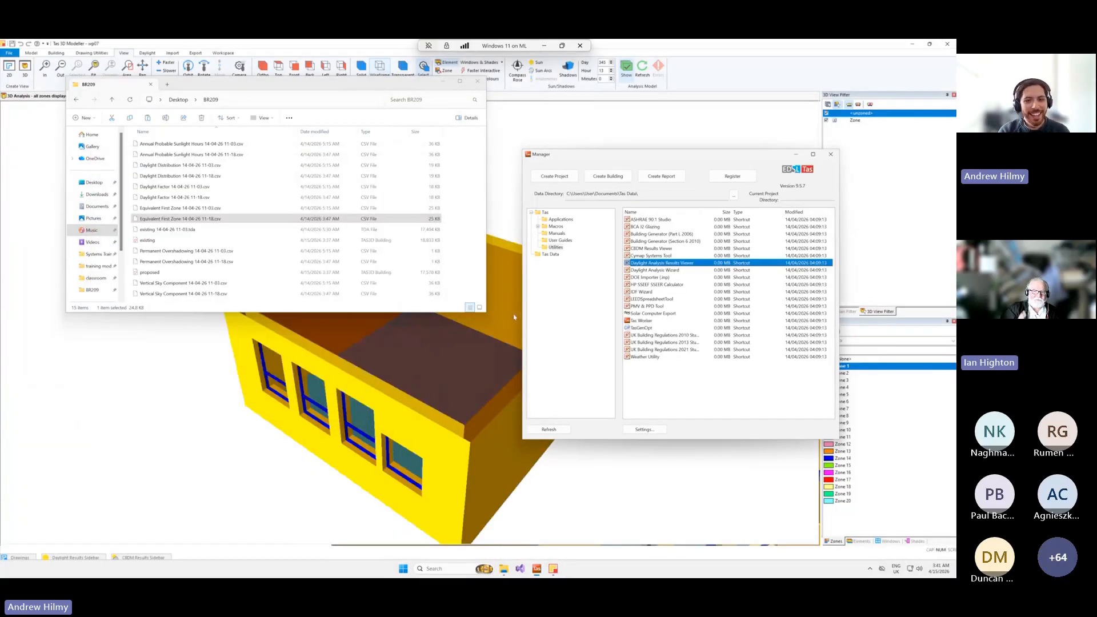
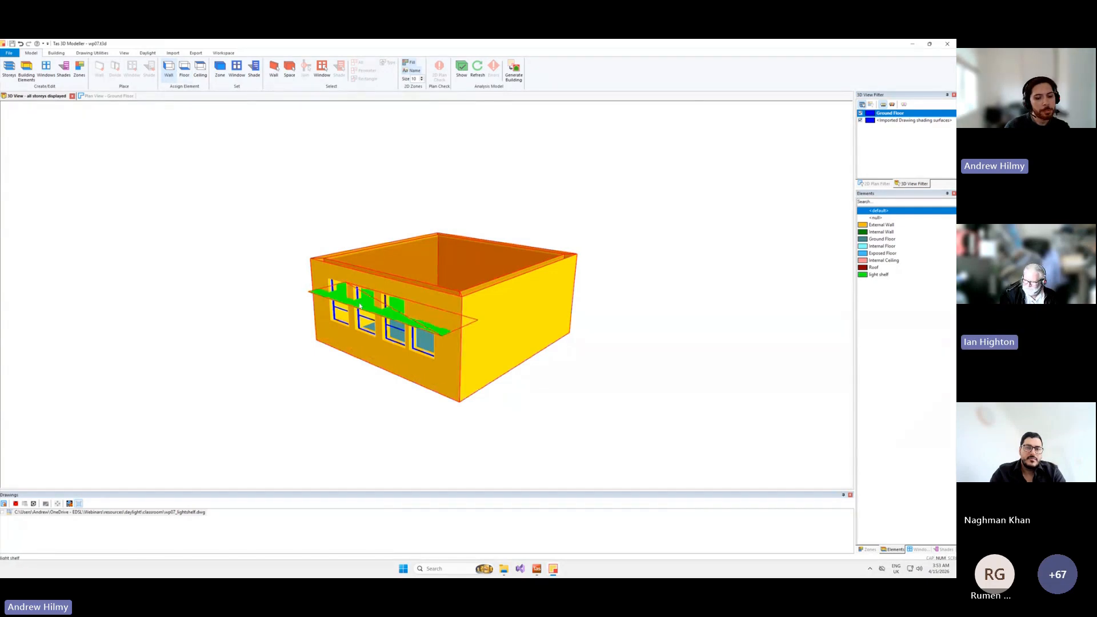
pyautogui.click(26, 70)
pyautogui.press('Escape')
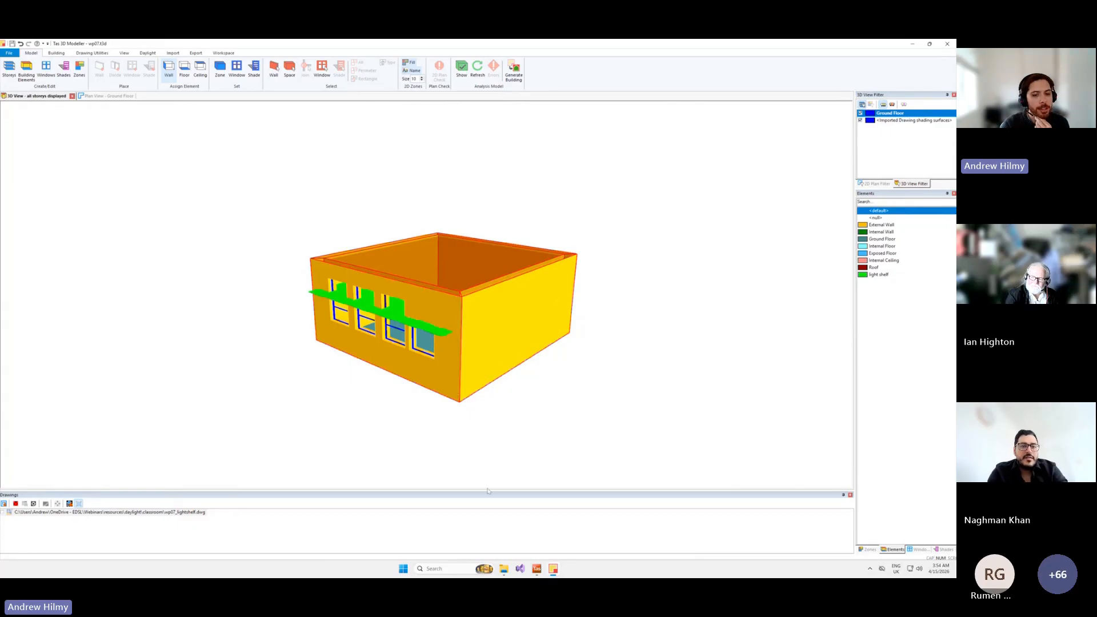
pyautogui.click(912, 44)
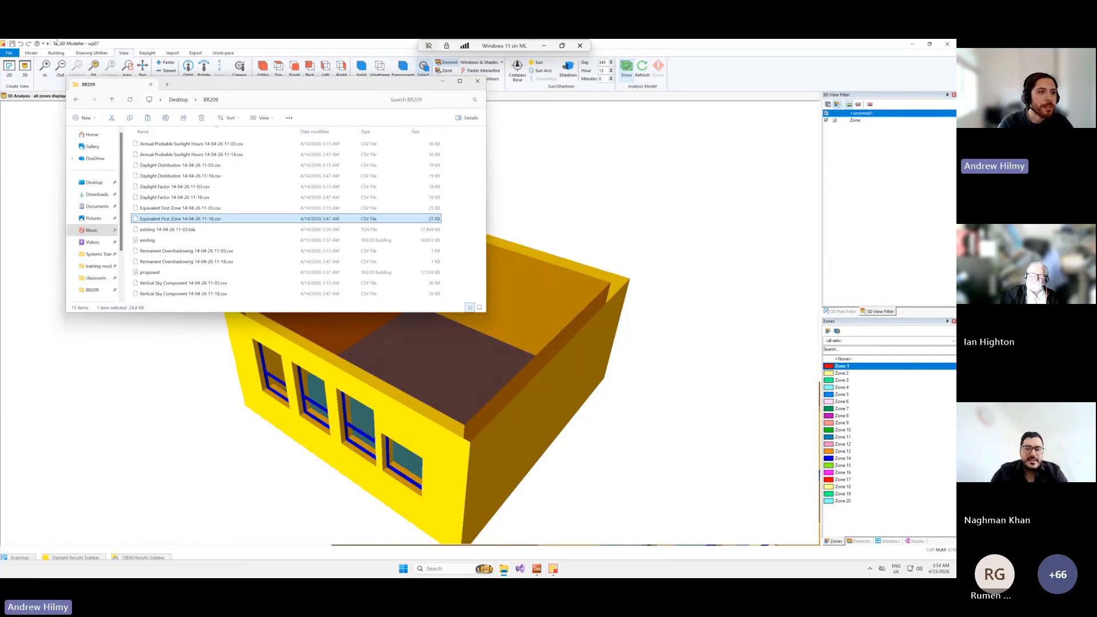
pyautogui.click(31, 53)
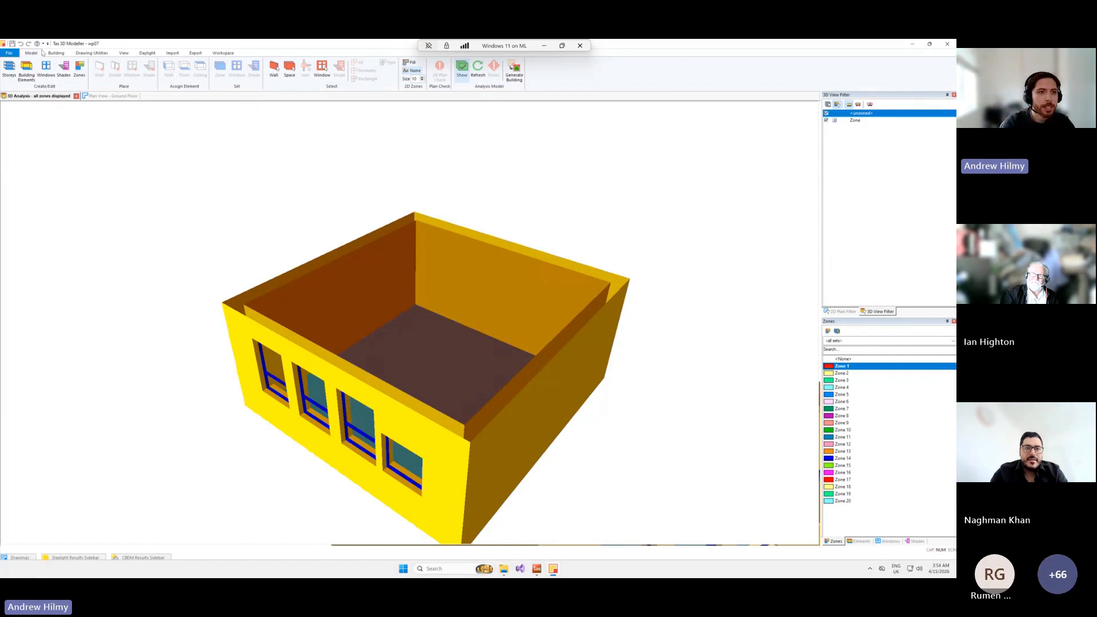
pyautogui.click(147, 53)
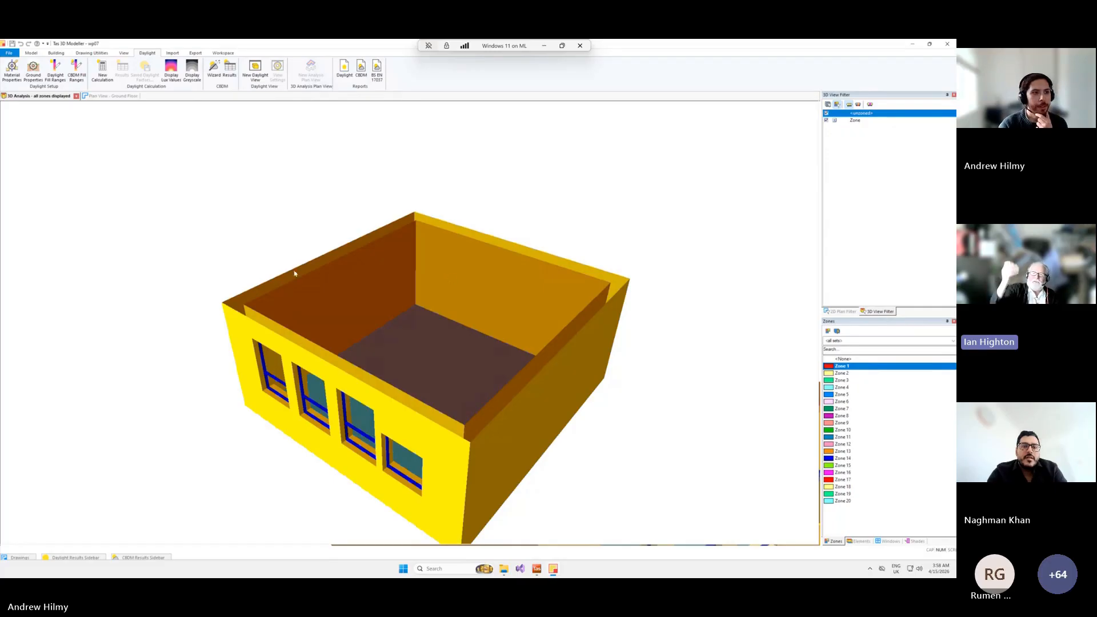
# Try to import 41400MD_EDSL.dwg as 3D DWG shade surfaces into a new building in the remote session, and return to the local desktop.
pyautogui.click(9, 53)
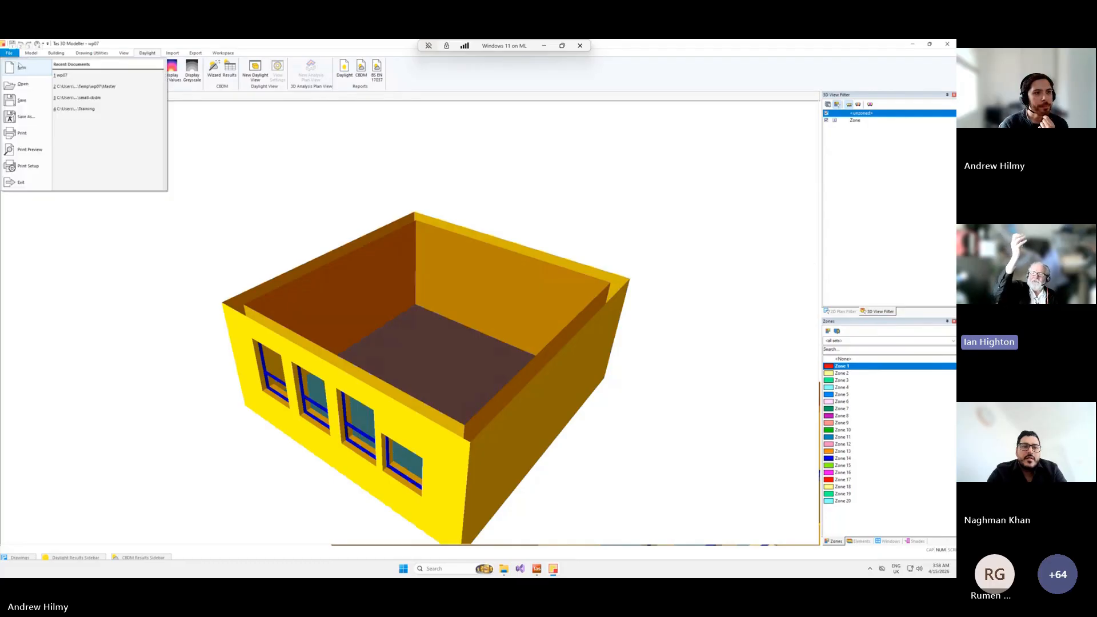
pyautogui.click(18, 63)
pyautogui.click(174, 53)
pyautogui.click(104, 80)
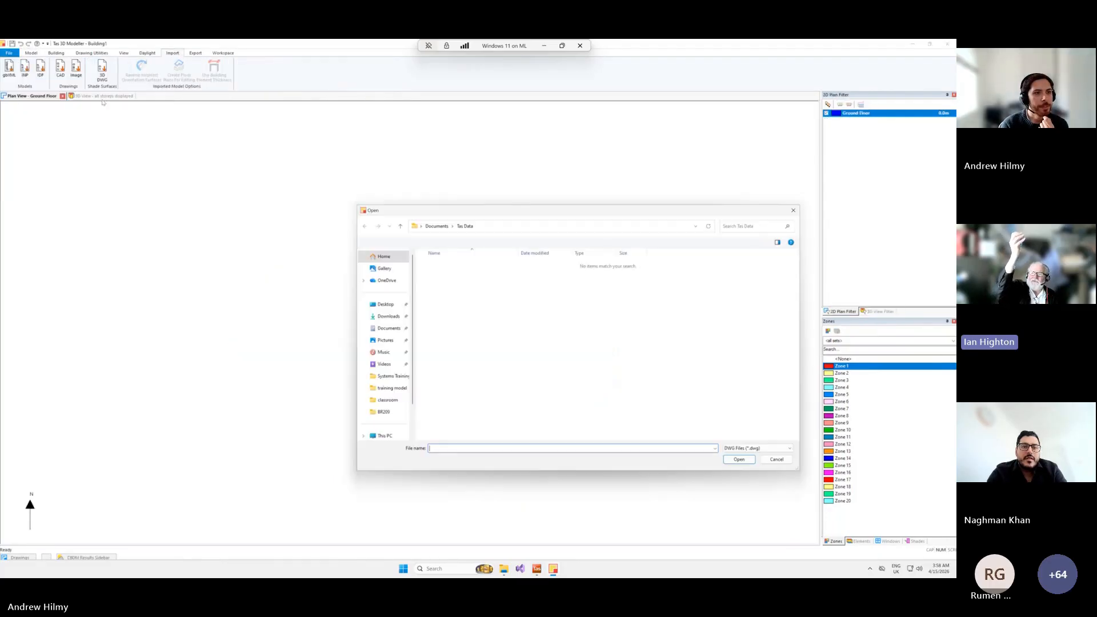
pyautogui.write('"C:\\Users\\Andrew\\OneDrive - EDSL\\Webinars\\resources\\daylight\\41400MD_EDSL.dwg"')
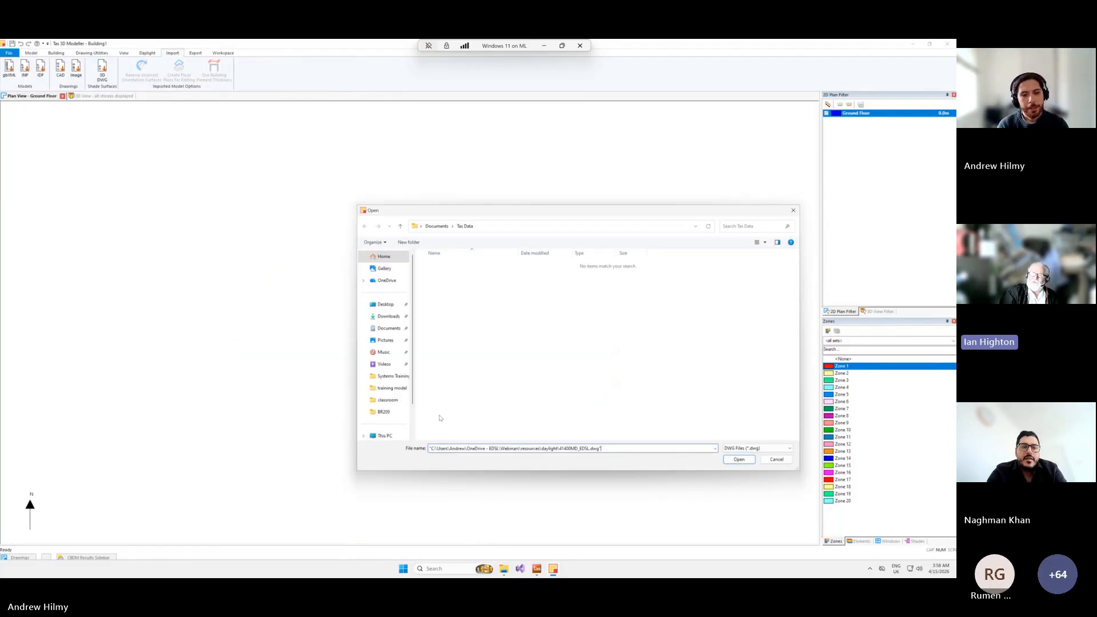
pyautogui.press('Return')
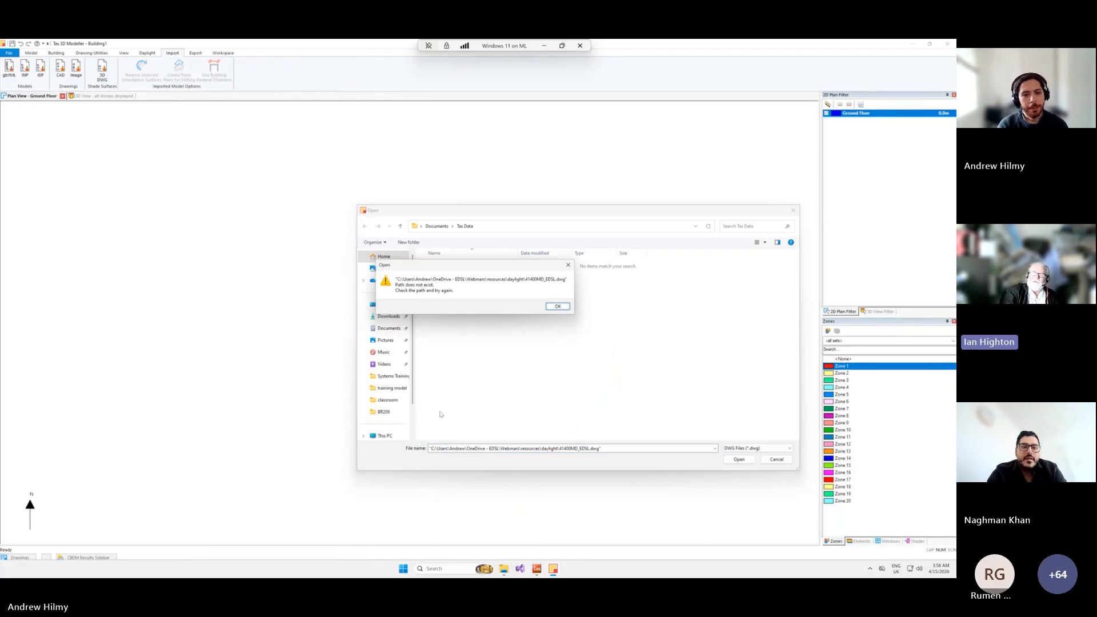
pyautogui.click(552, 307)
pyautogui.click(544, 46)
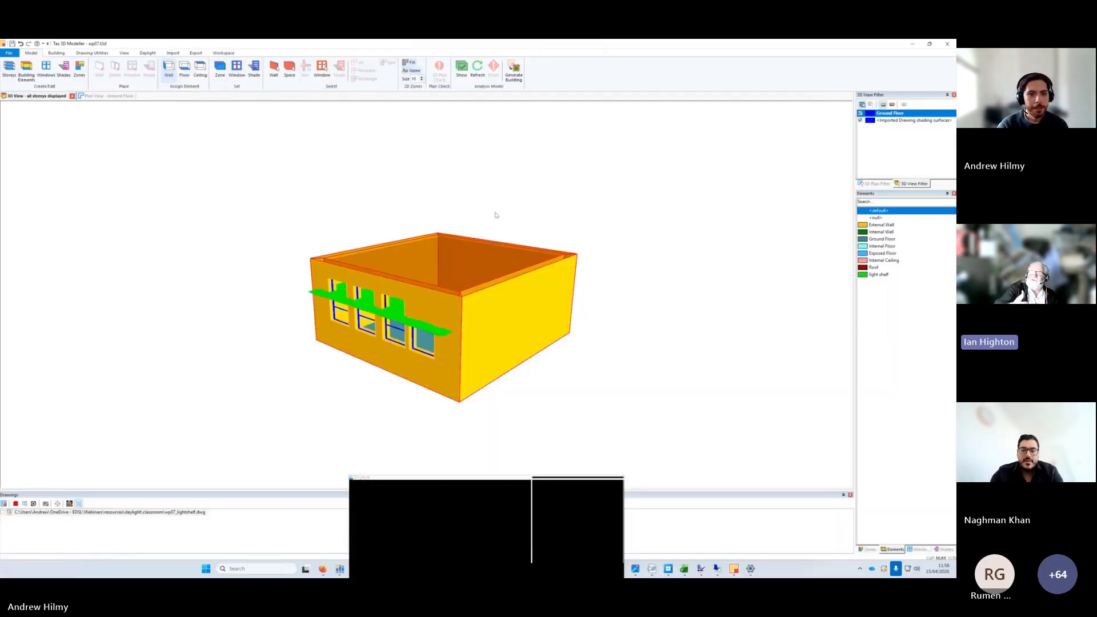
# Create a new building without saving changes to the classroom model, and load 41400MD_EDSL.dwg for drawing import.
pyautogui.click(10, 52)
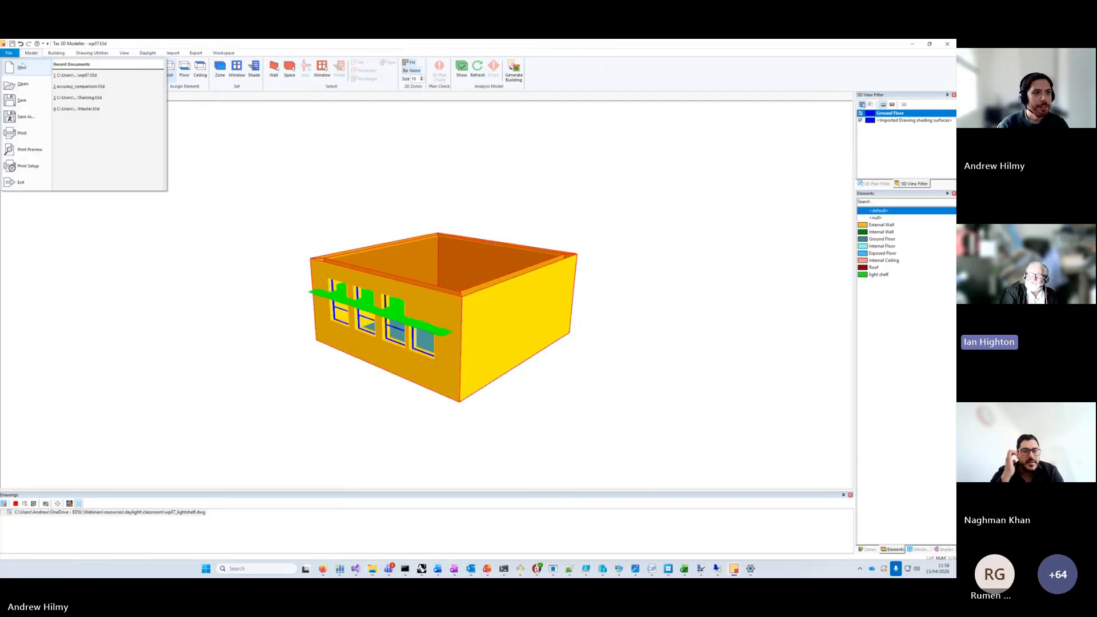
pyautogui.click(150, 186)
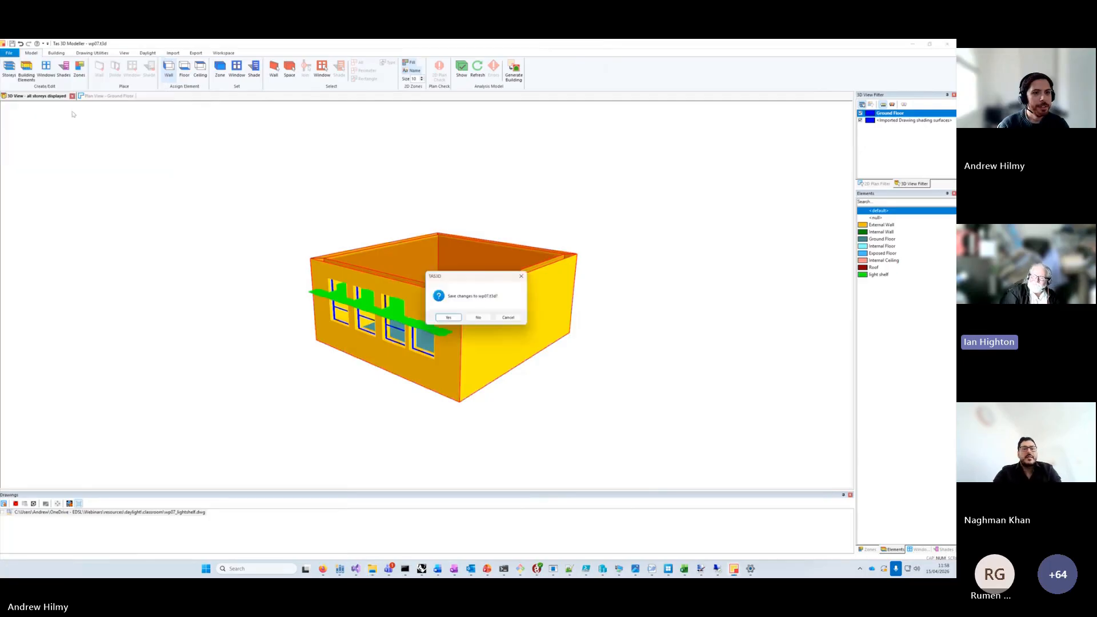
pyautogui.click(480, 319)
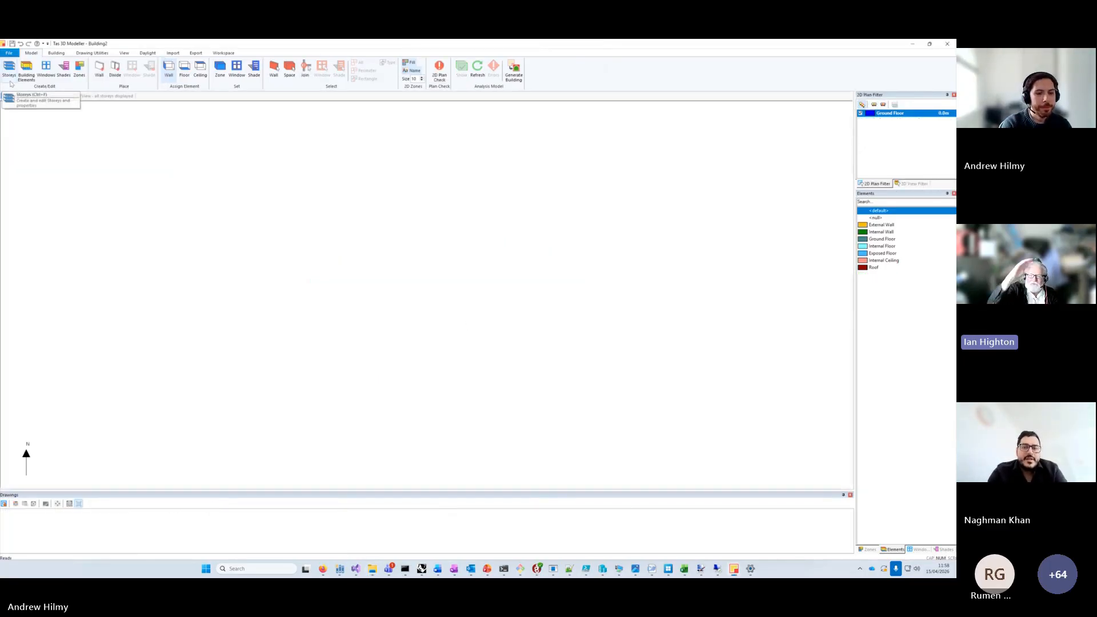
pyautogui.press('Escape')
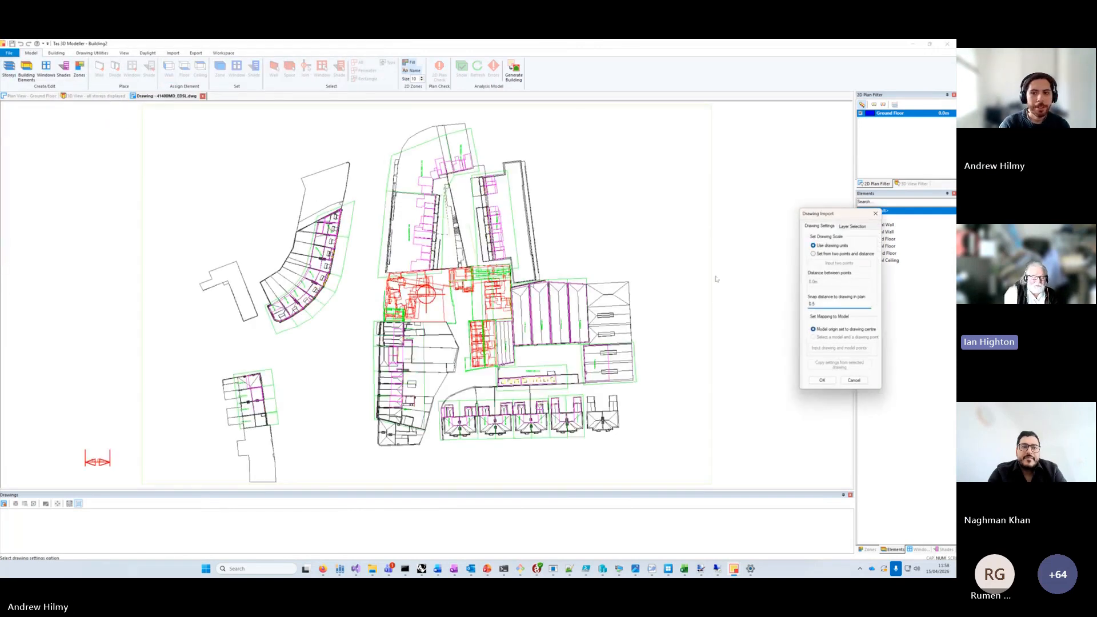
# Exclude the 3d_Proposed_Buildings and 3d_Existing_Buildings layers from the drawing import, keeping the surrounding buildings layer selected.
pyautogui.click(851, 227)
pyautogui.click(841, 286)
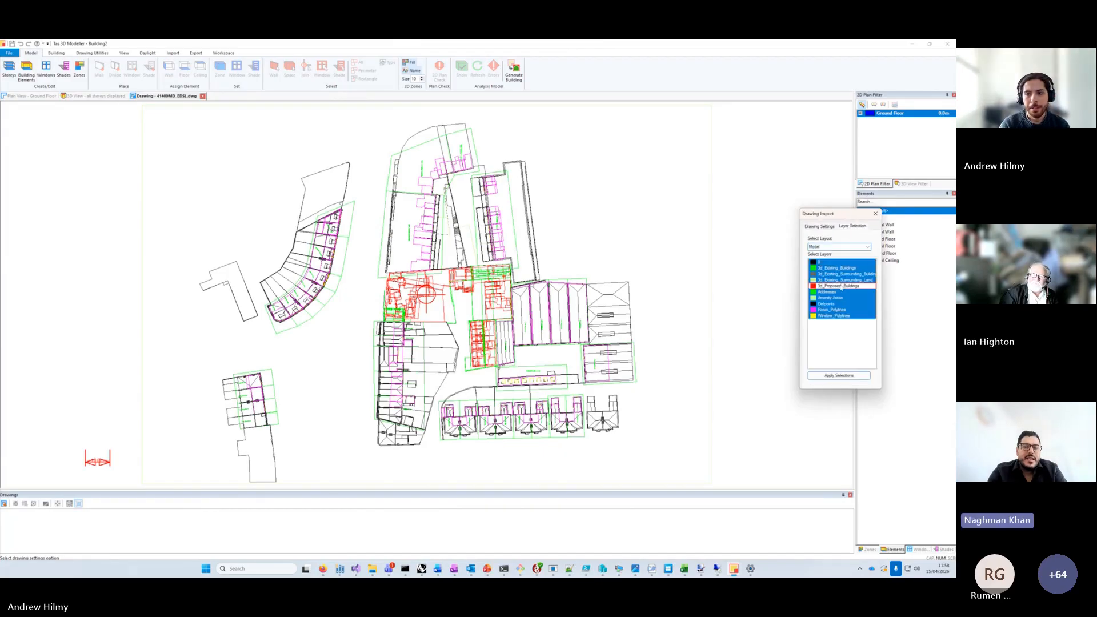
pyautogui.click(837, 274)
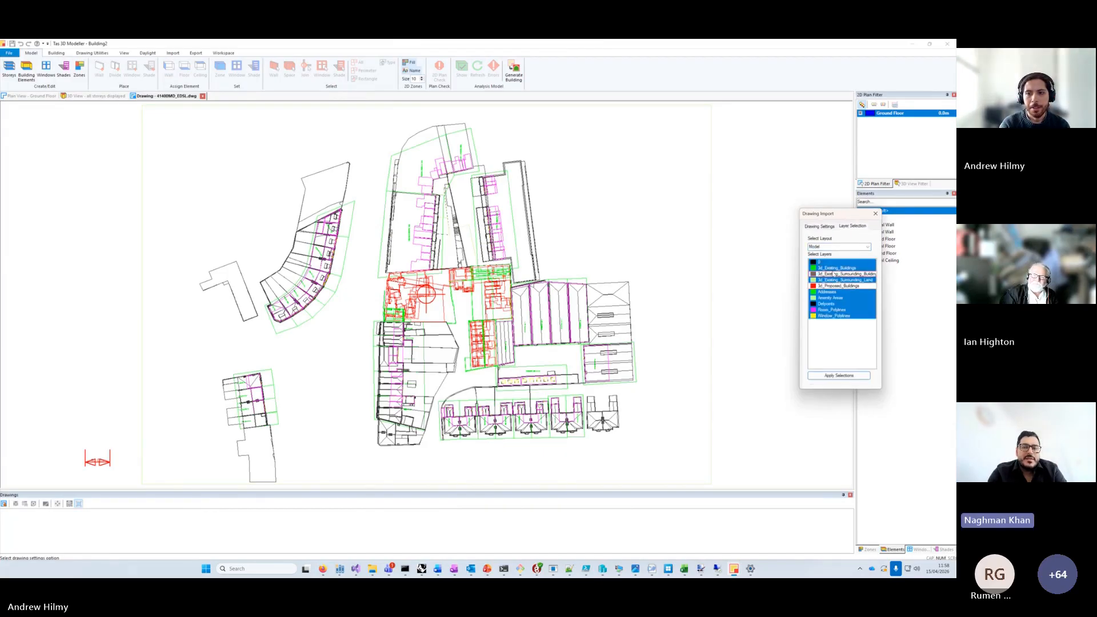
pyautogui.click(837, 275)
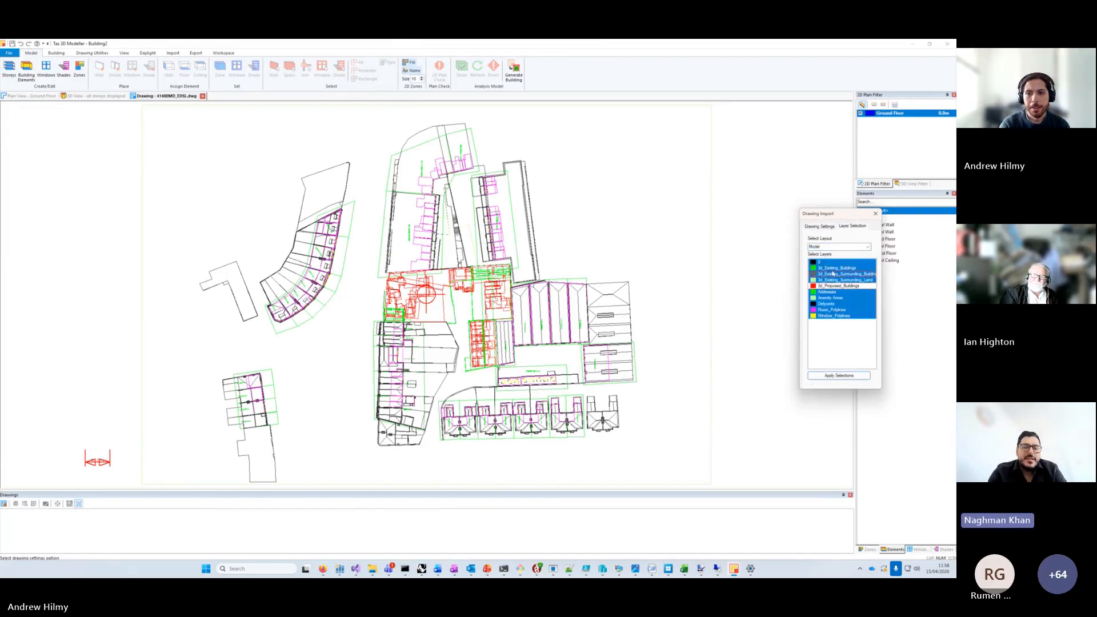
pyautogui.click(837, 376)
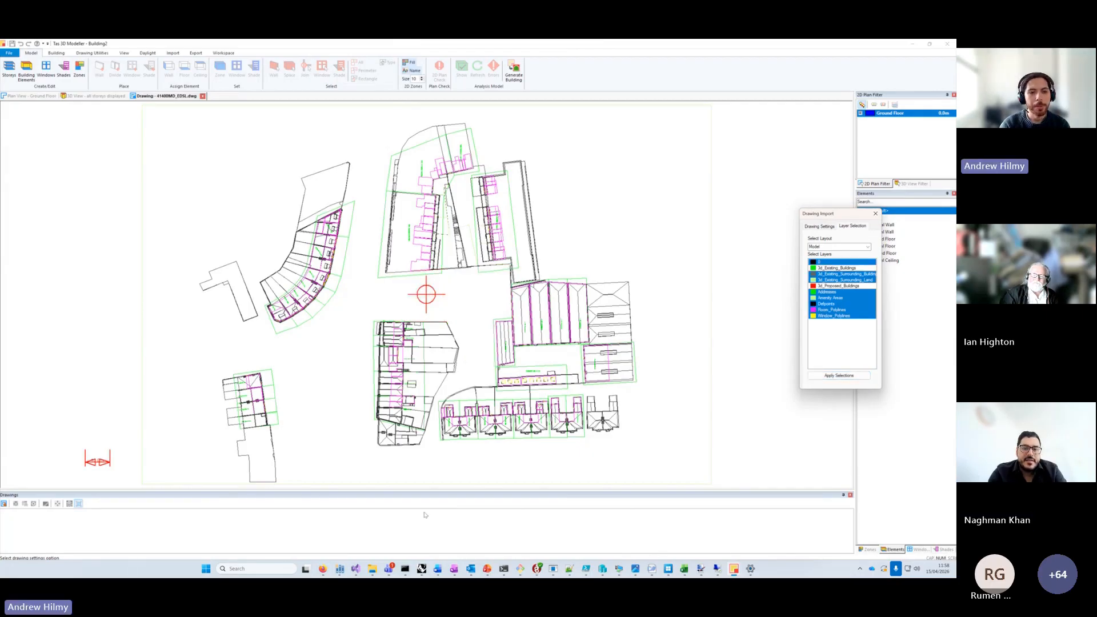
# Import the drawing using drawing units, with the model origin set to the drawing centre.
pyautogui.click(820, 226)
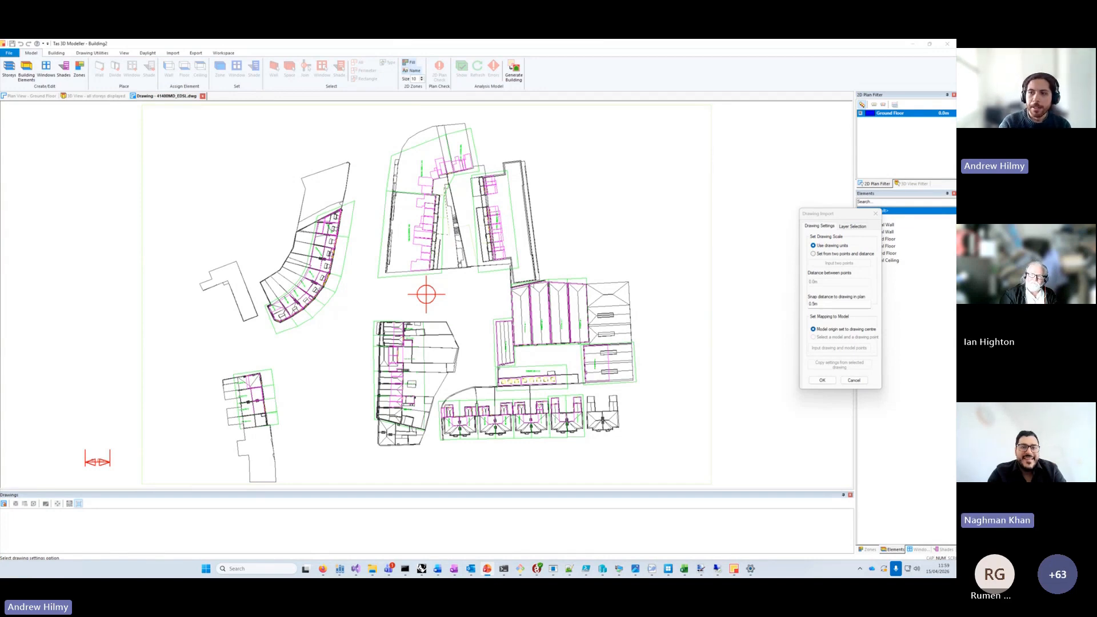
pyautogui.click(820, 381)
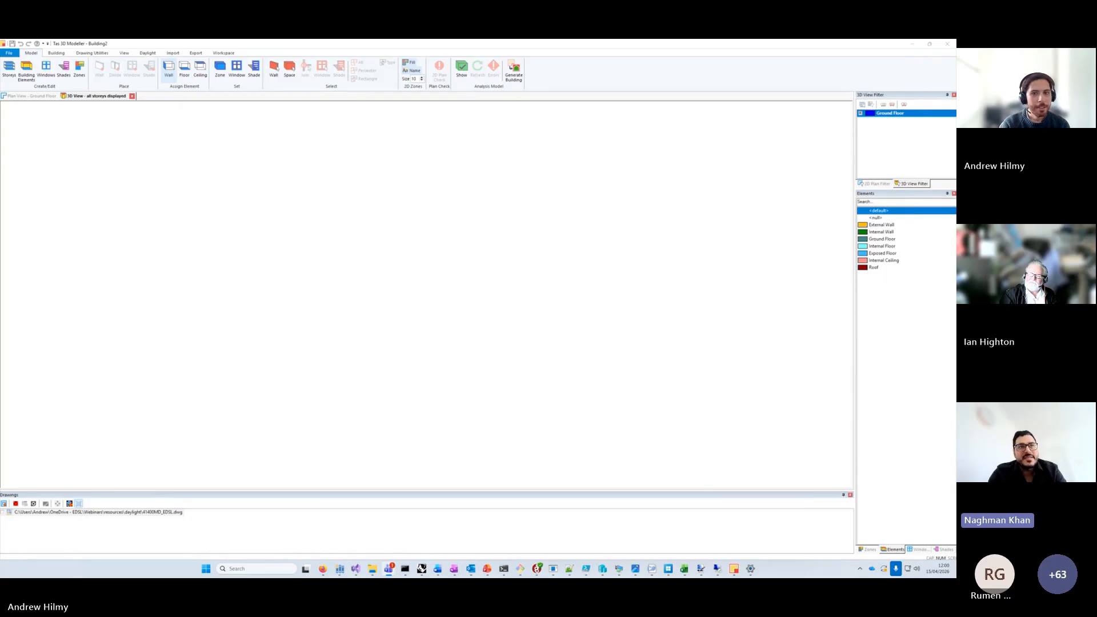
pyautogui.click(810, 385)
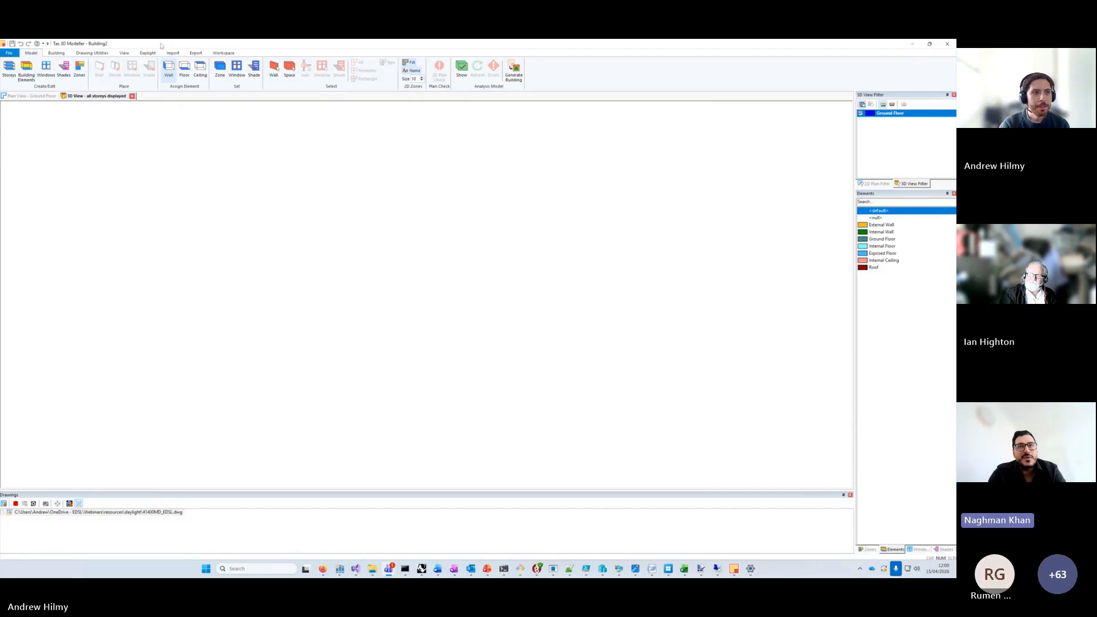